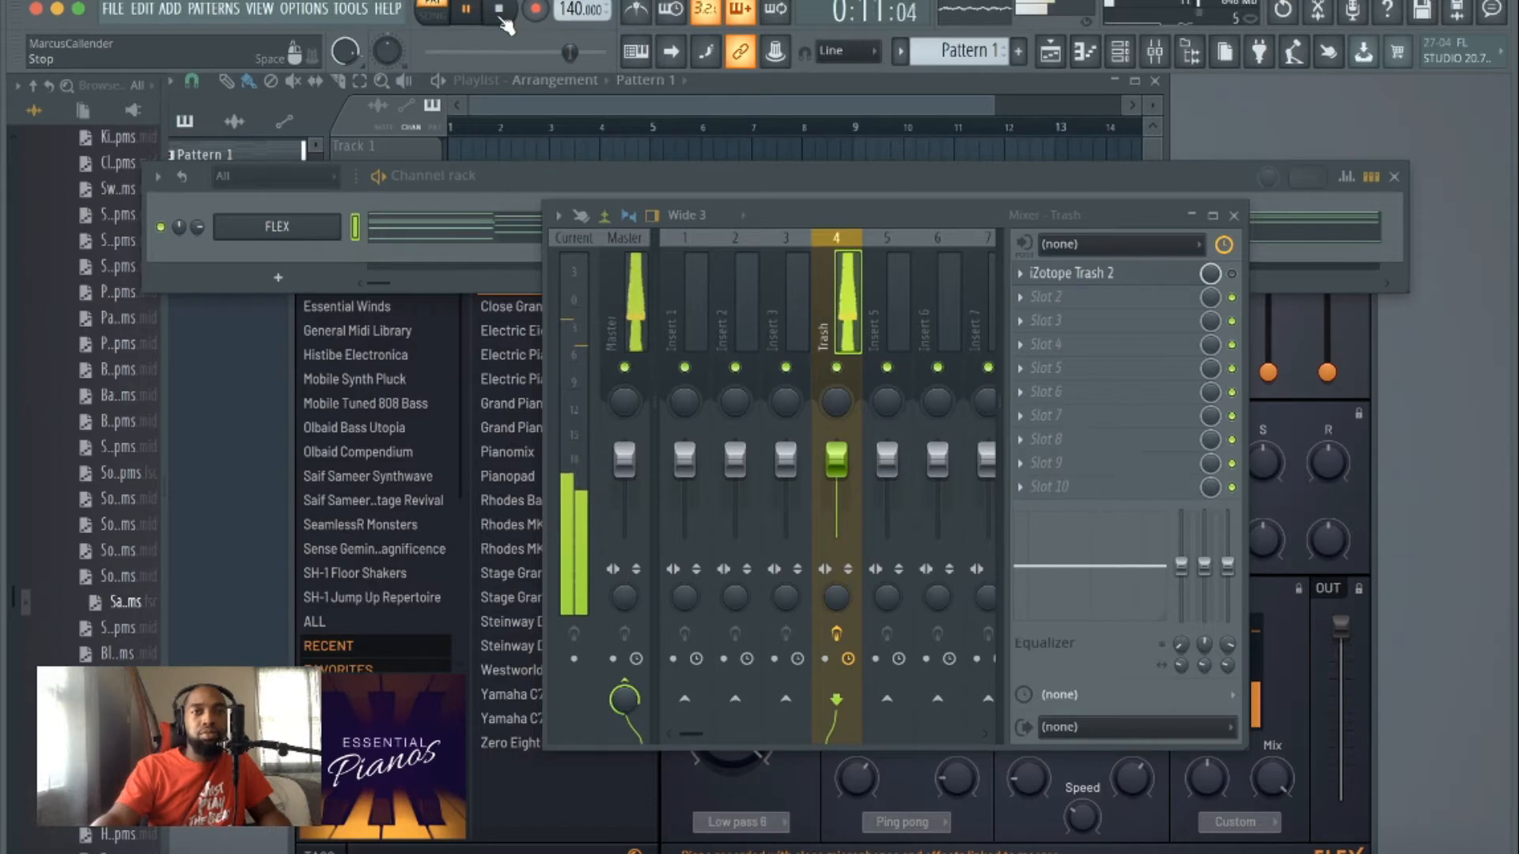
Step: Stop playback and open the iZotope Trash 2 effect on the Trash mixer track
click(501, 19)
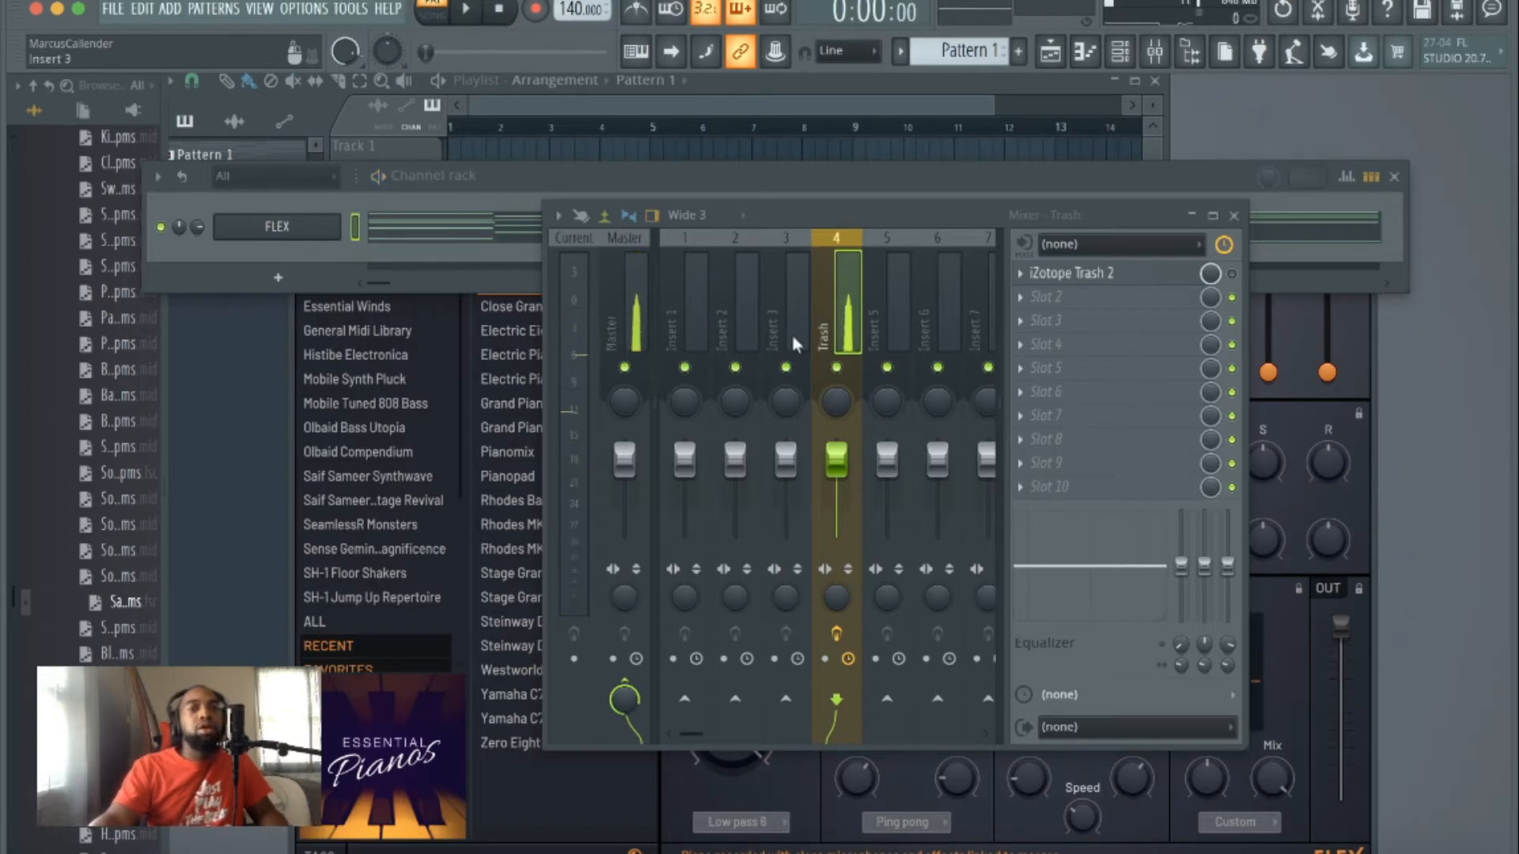
click(1133, 280)
click(1244, 282)
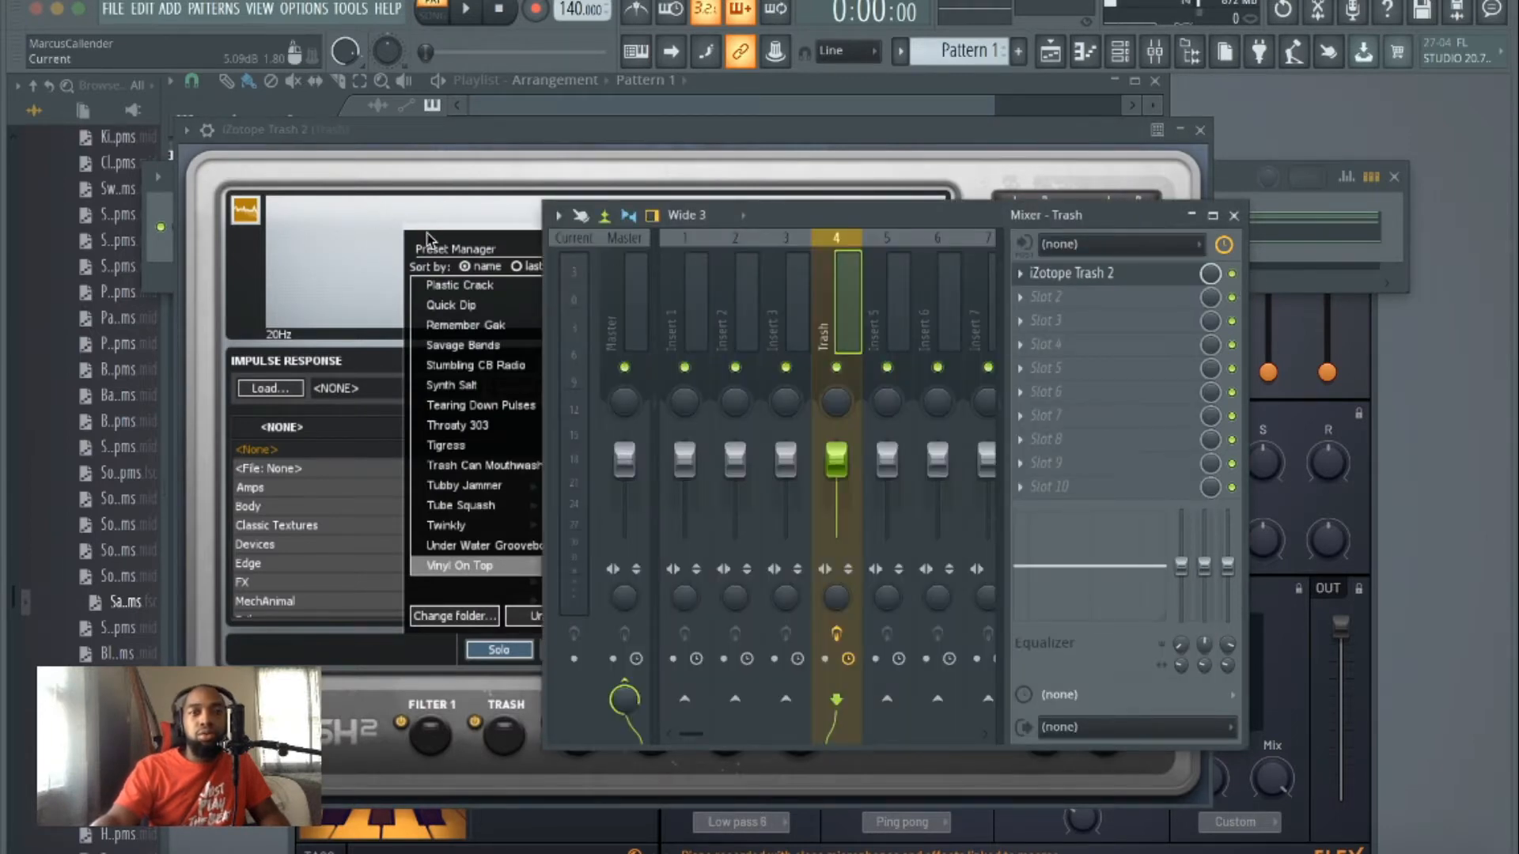
click(399, 146)
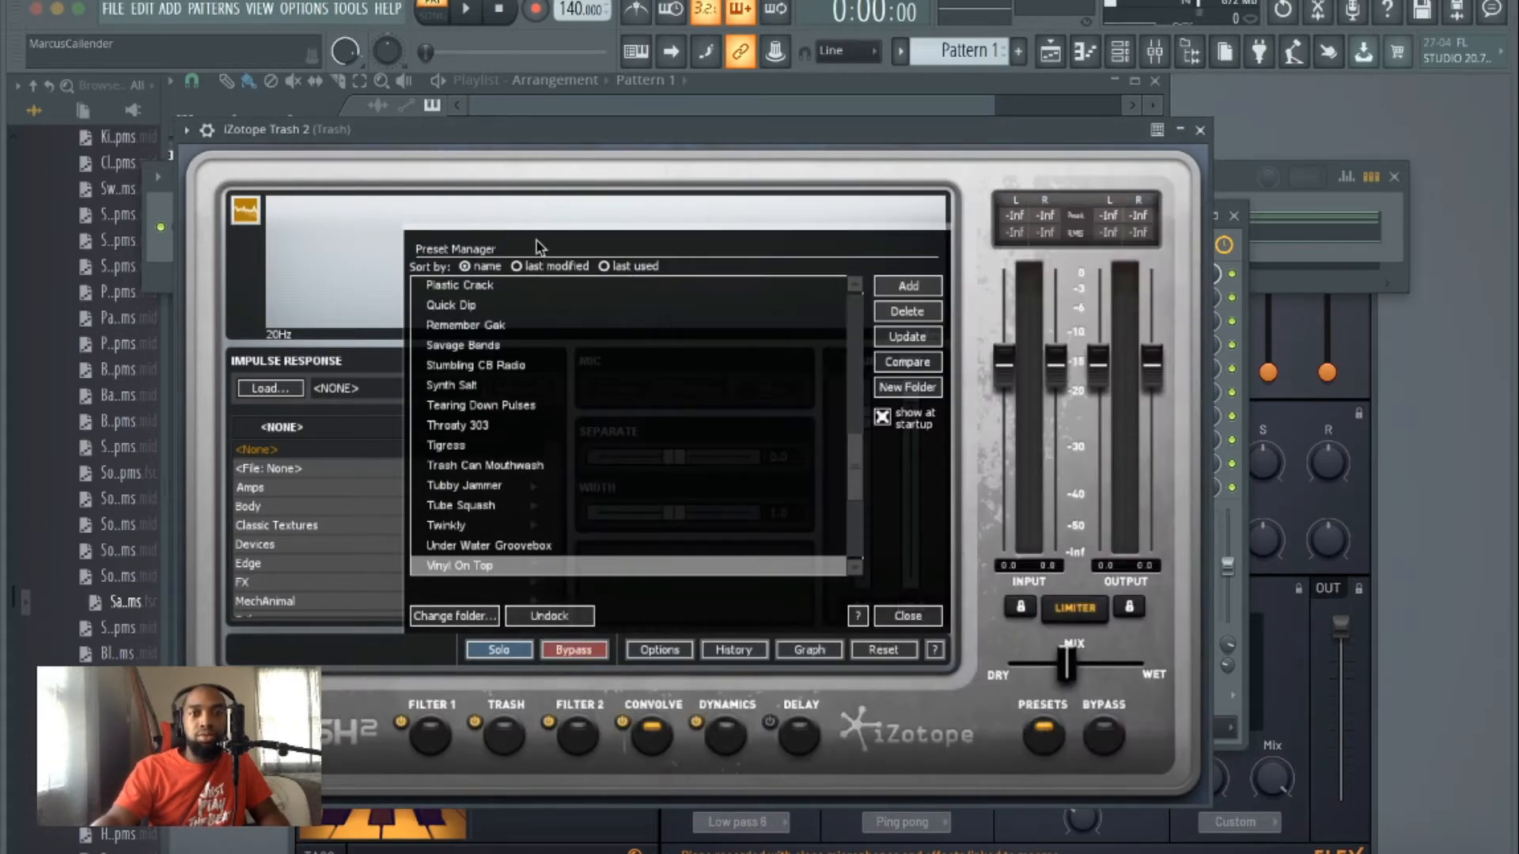
Step: Look through the Trash 2 preset list, including the presets in the Edge folder
scroll(522, 391, down, 4)
scroll(523, 390, up, 10)
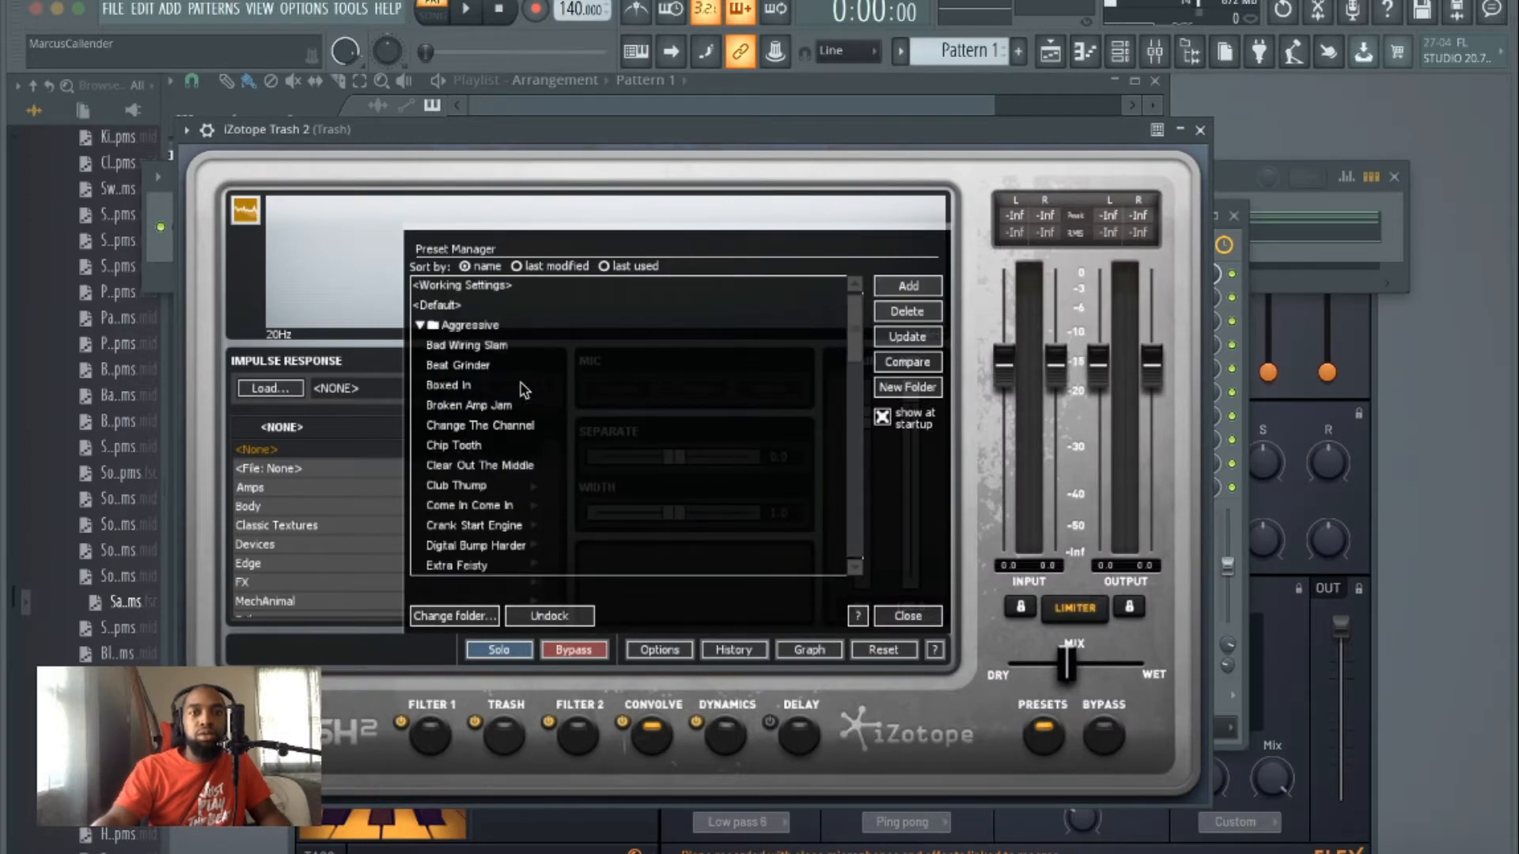
scroll(497, 365, down, 10)
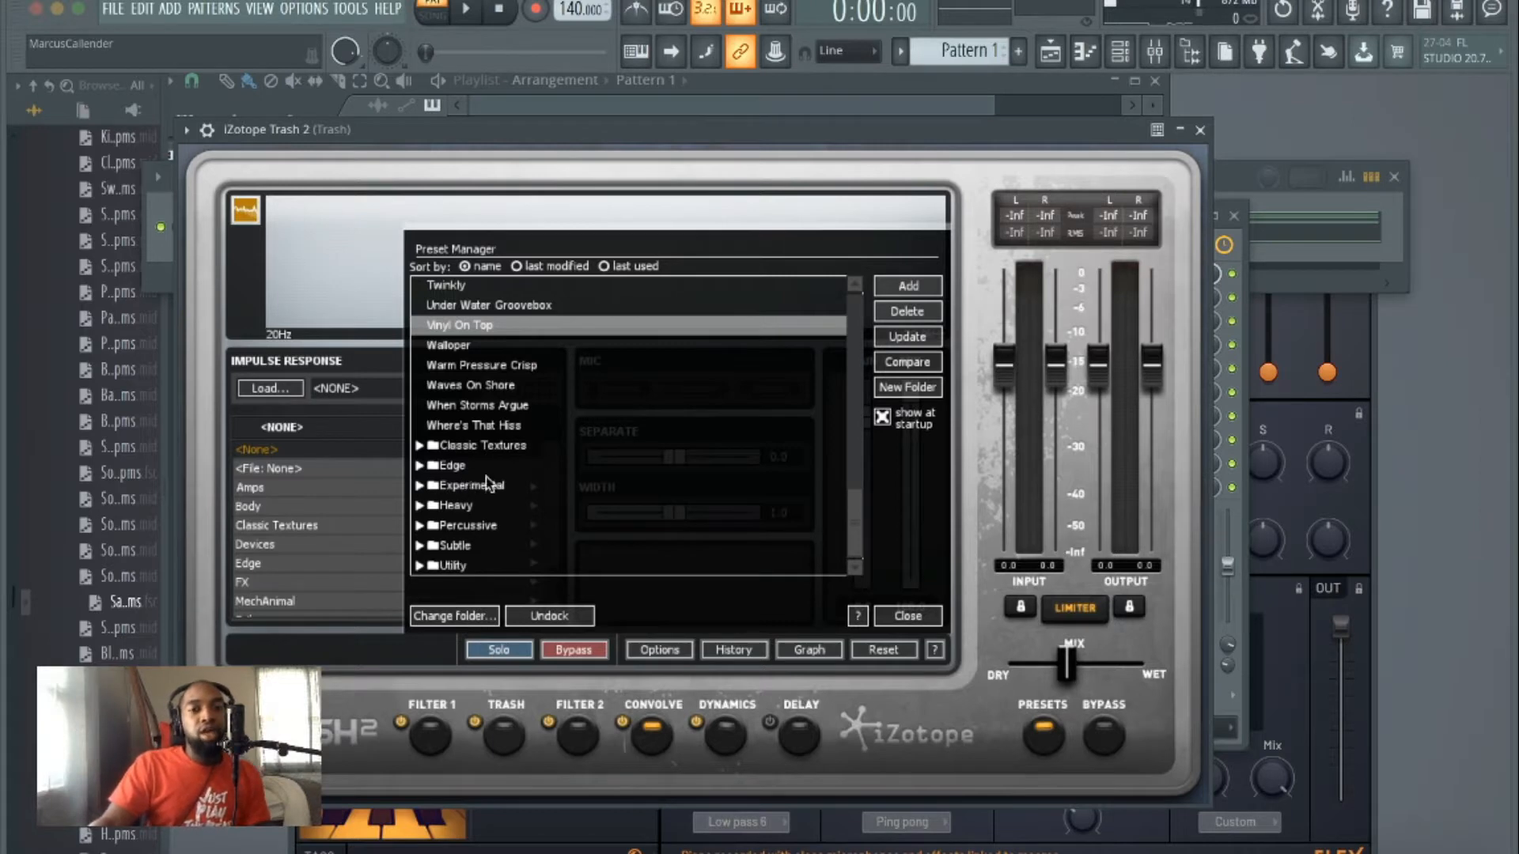
click(420, 466)
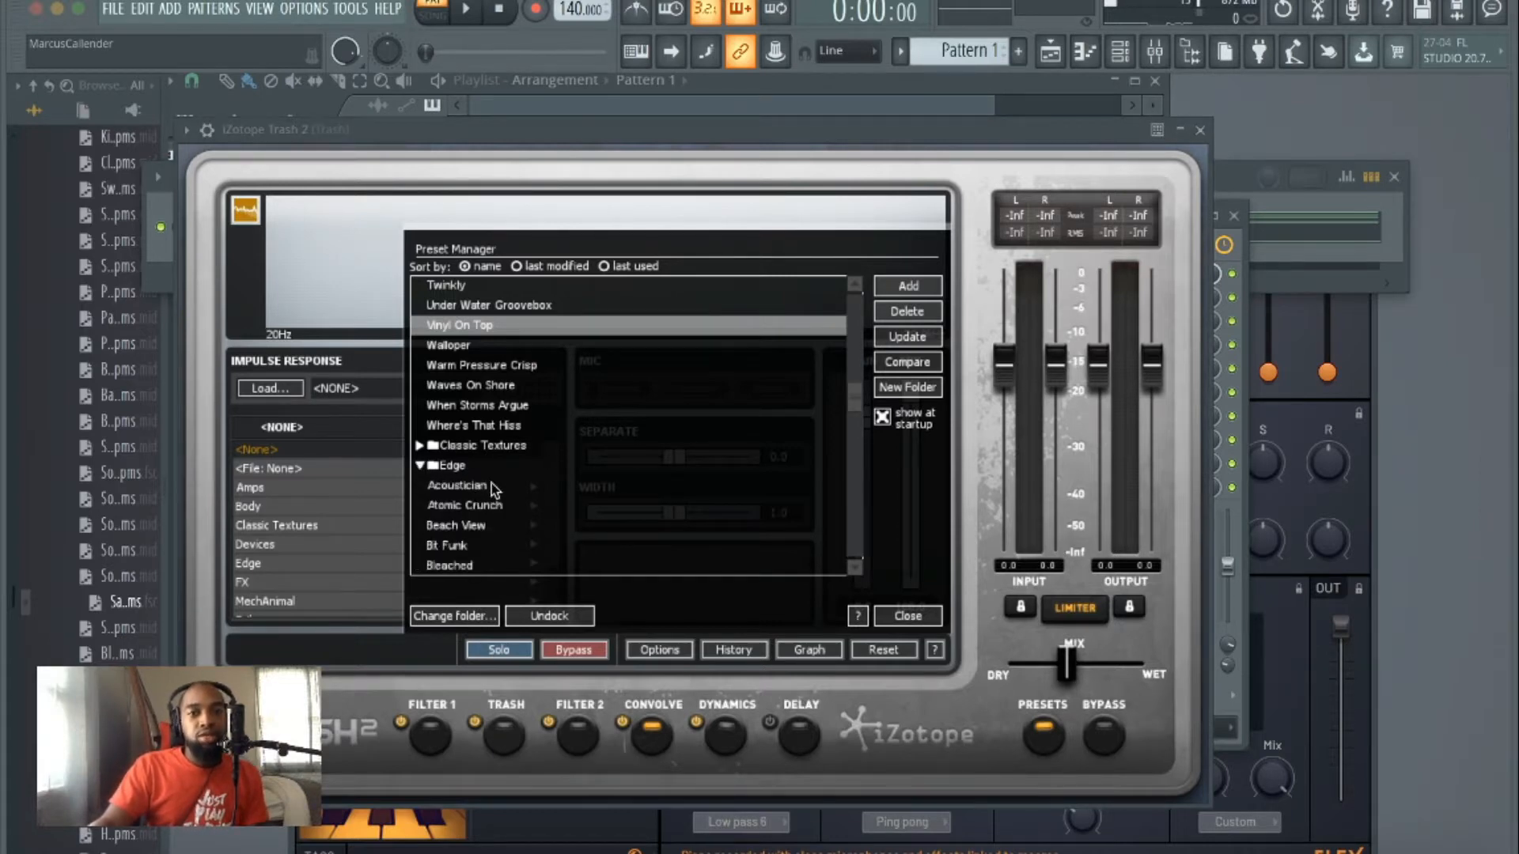
scroll(492, 488, down, 6)
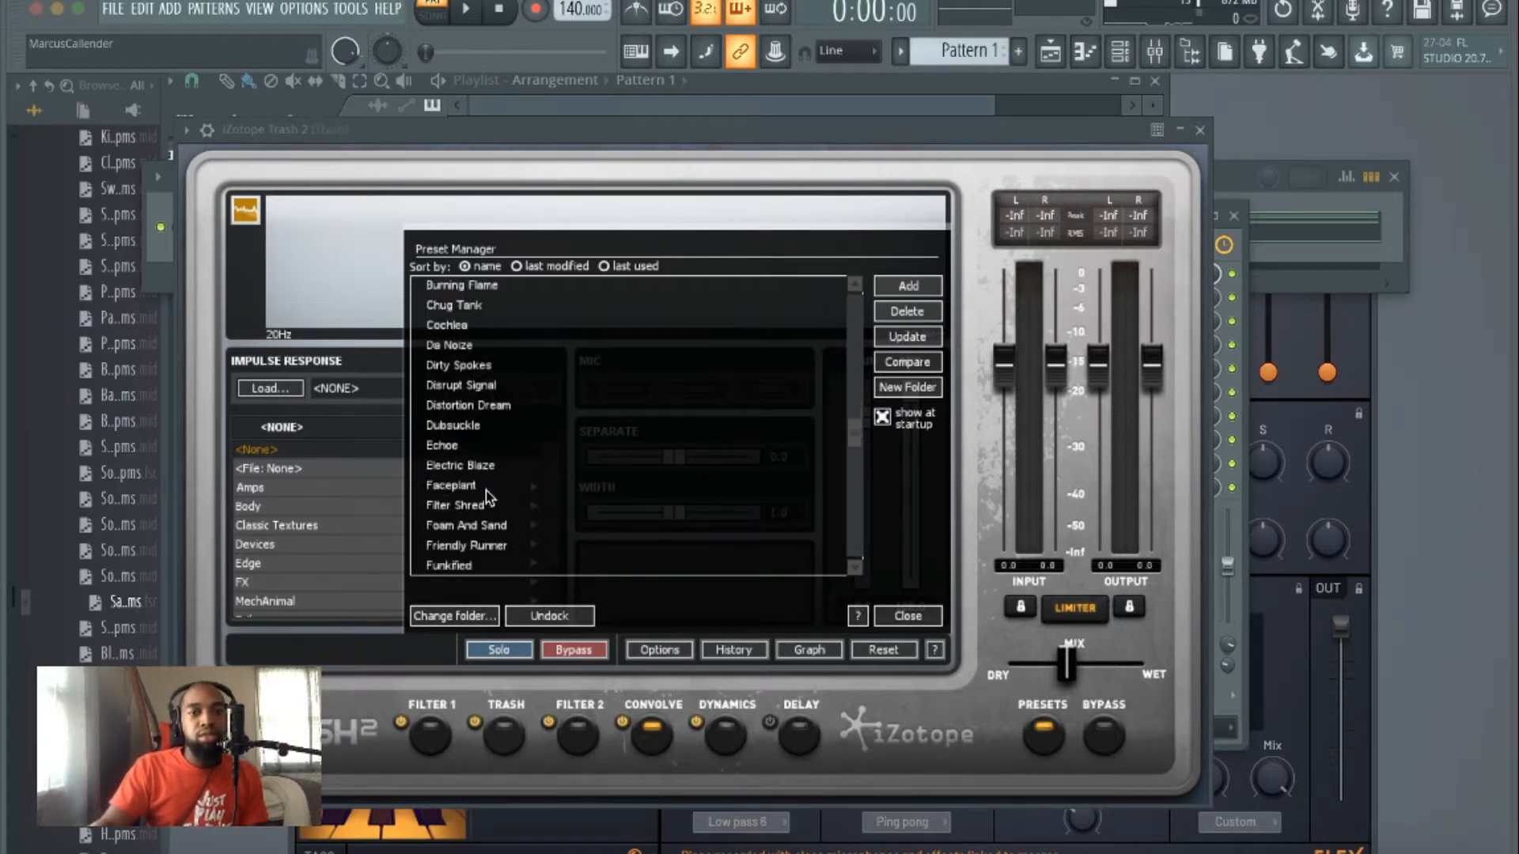
scroll(488, 496, down, 7)
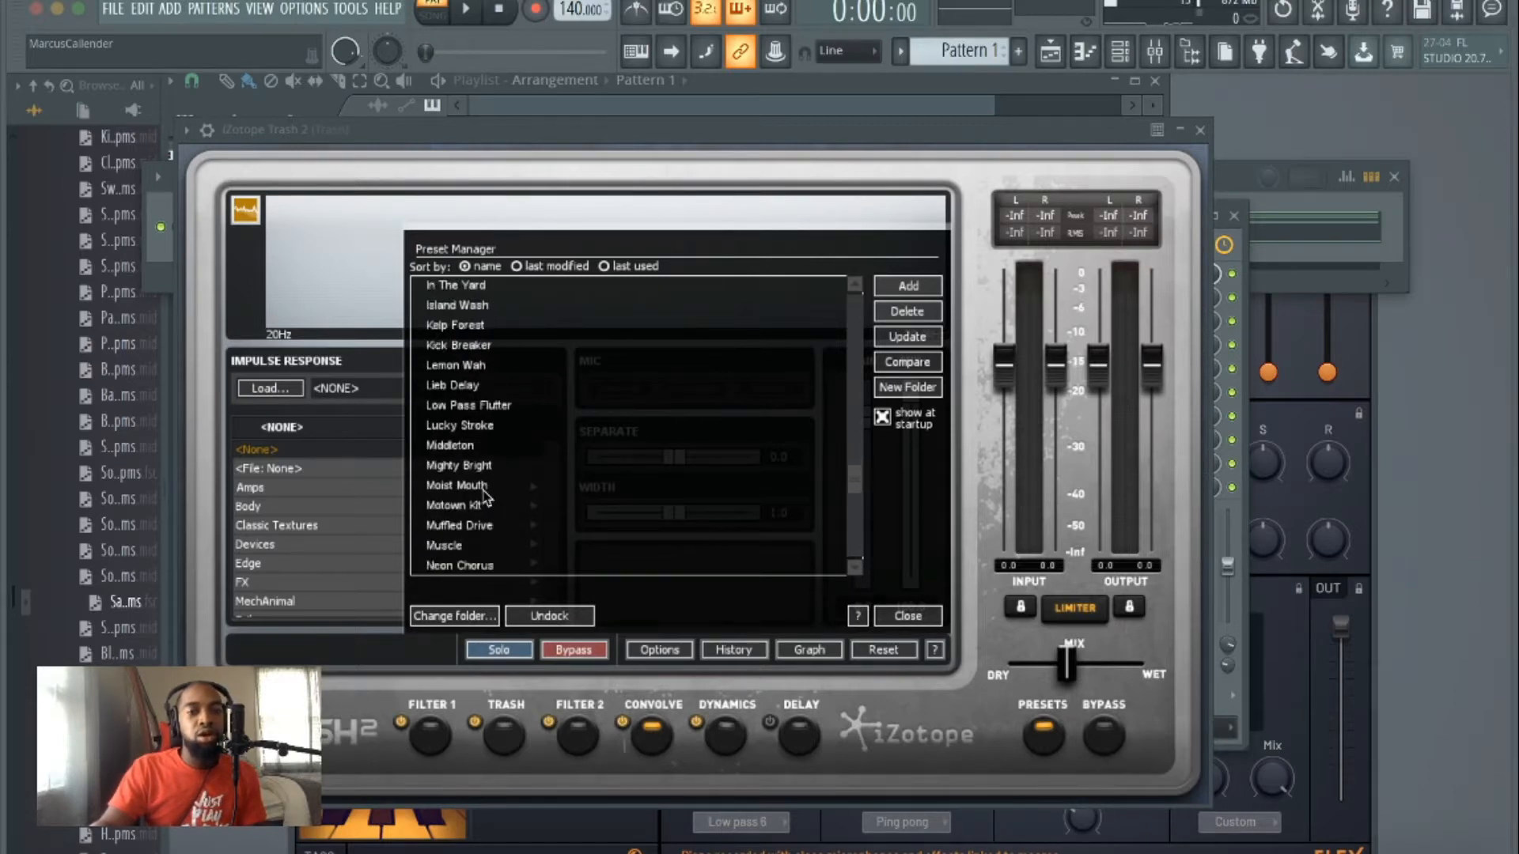
scroll(485, 496, down, 7)
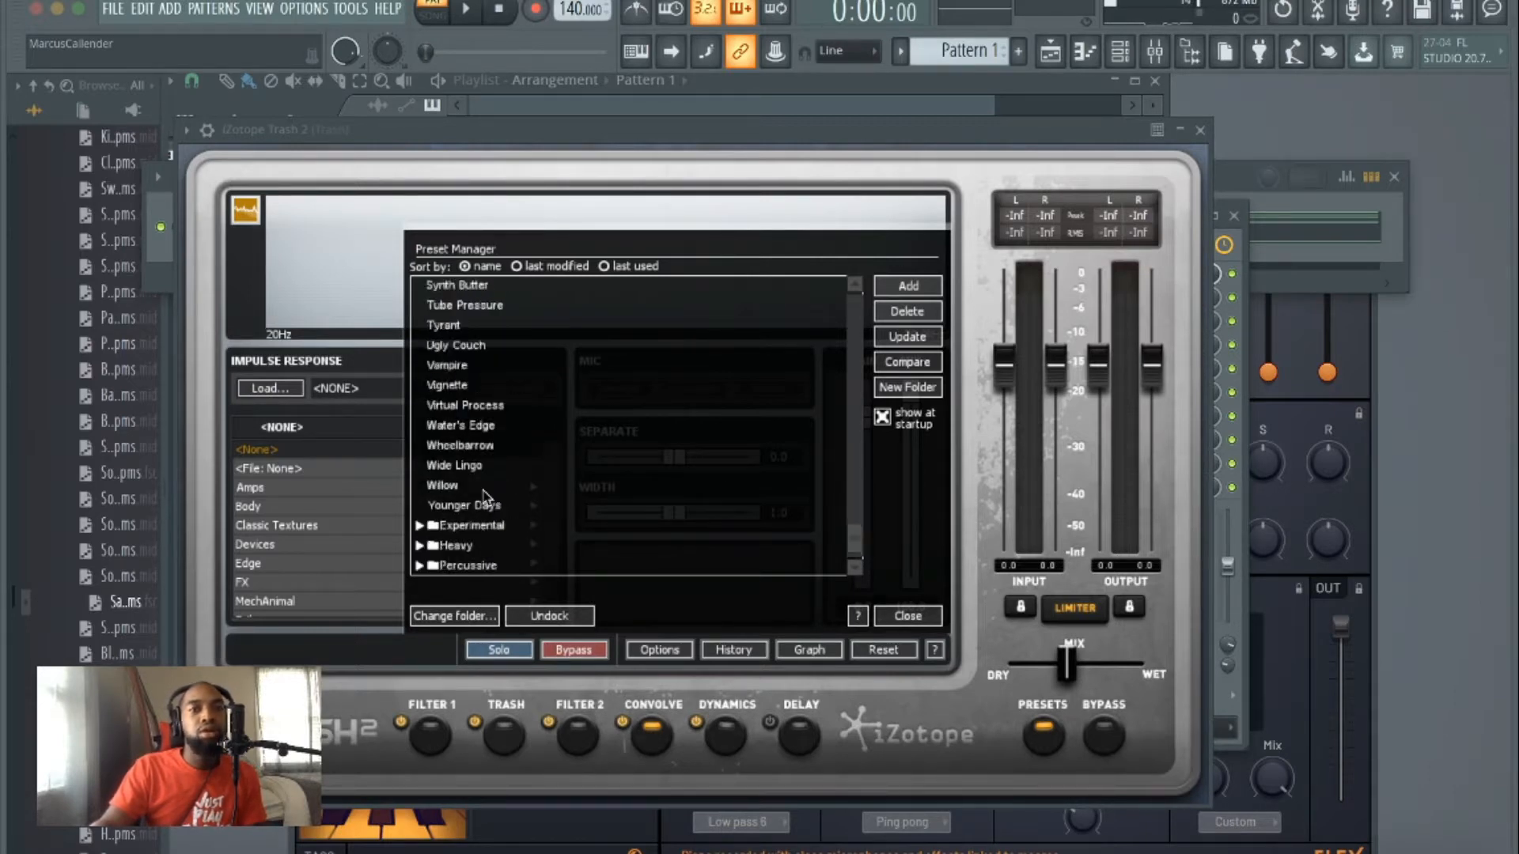
scroll(485, 496, up, 4)
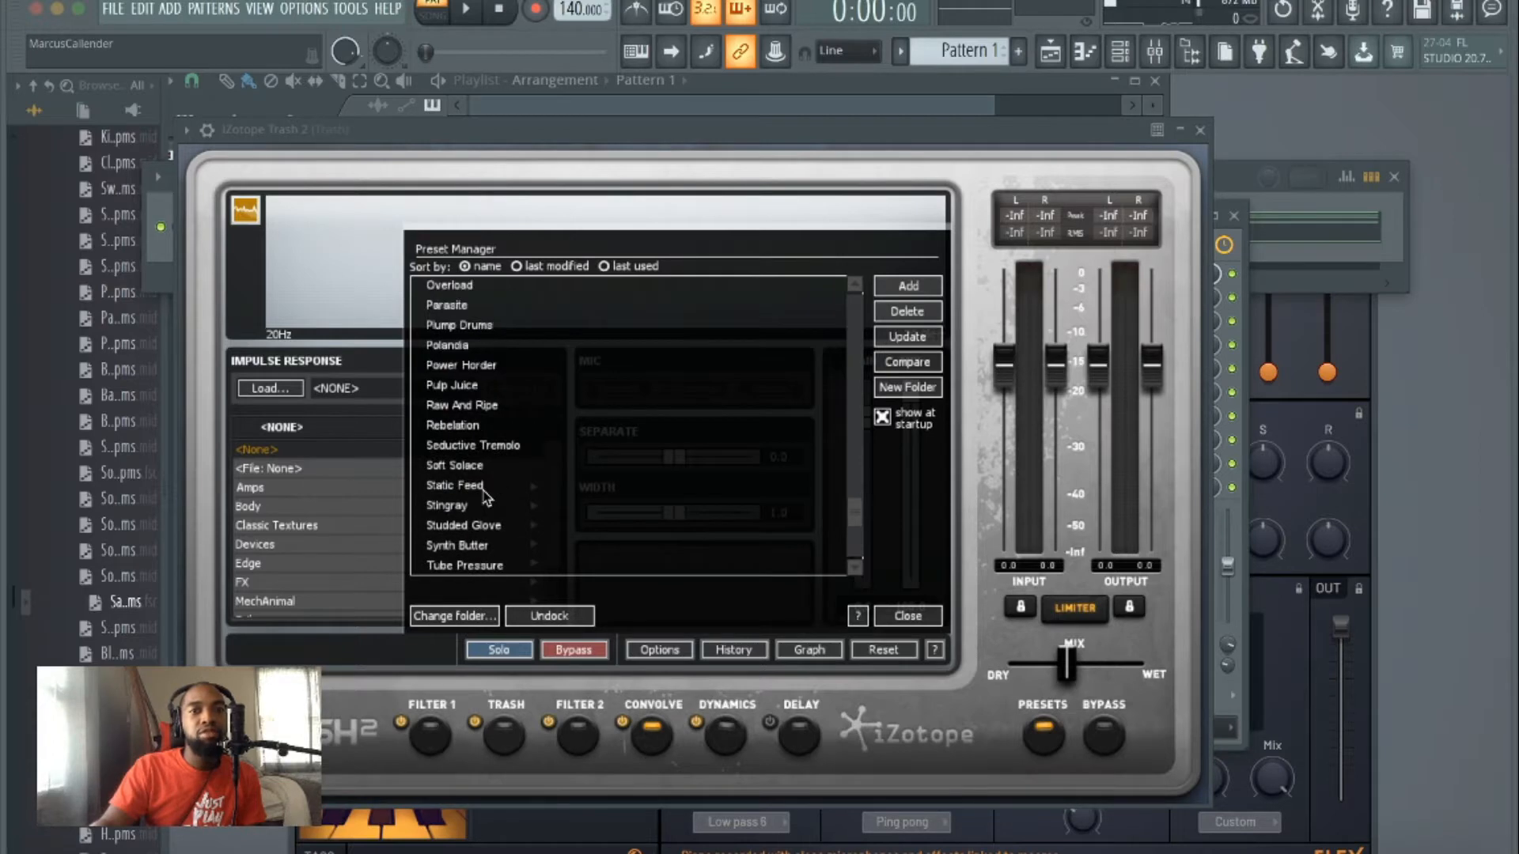
scroll(485, 496, up, 2)
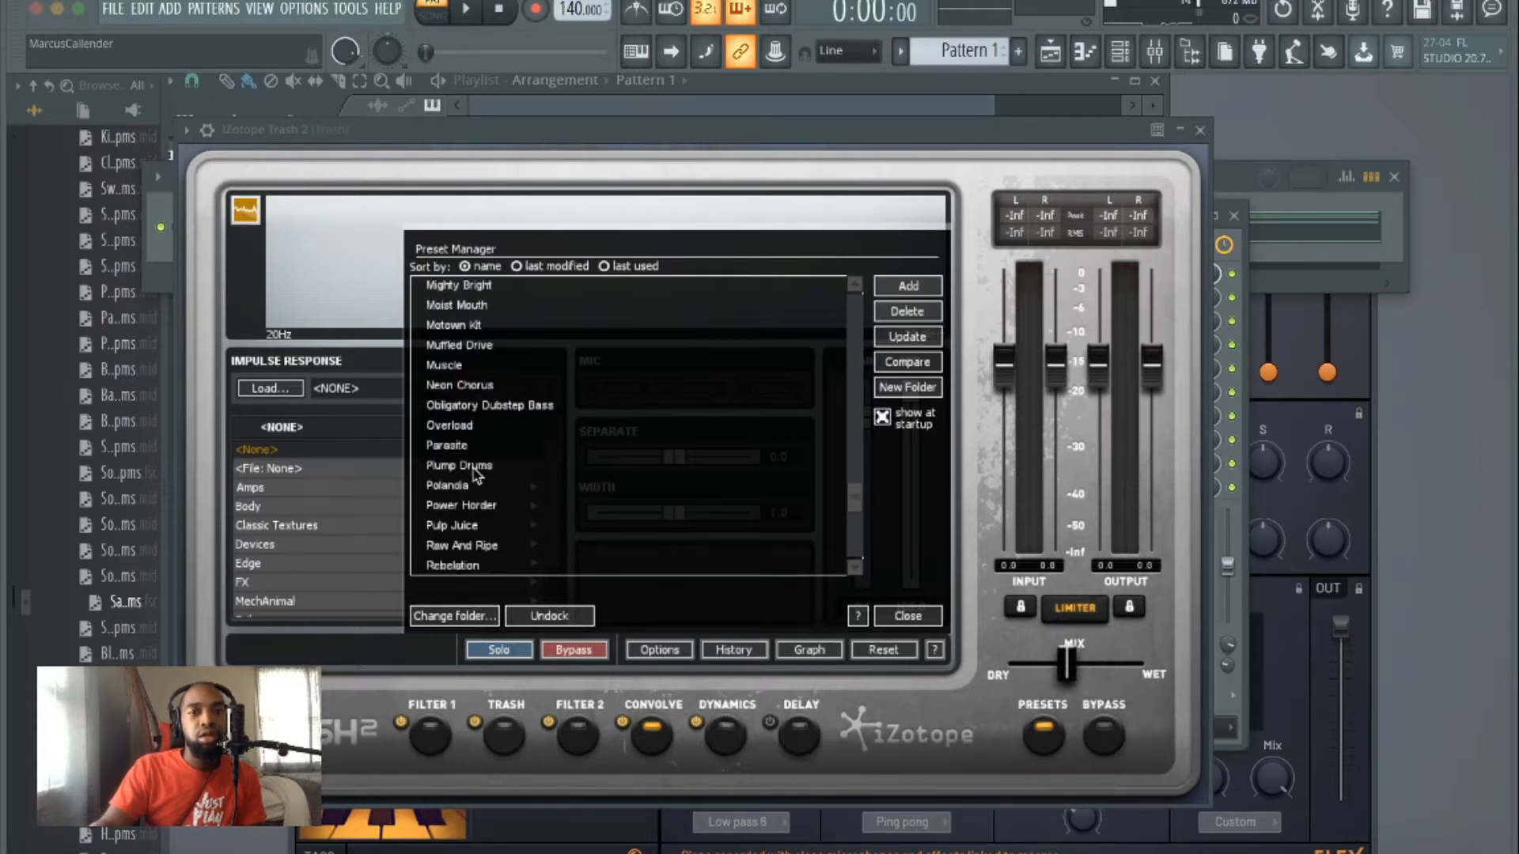
Step: Close the channel rack, Trash 2 and mixer windows to clear the view of the playlist
click(1282, 196)
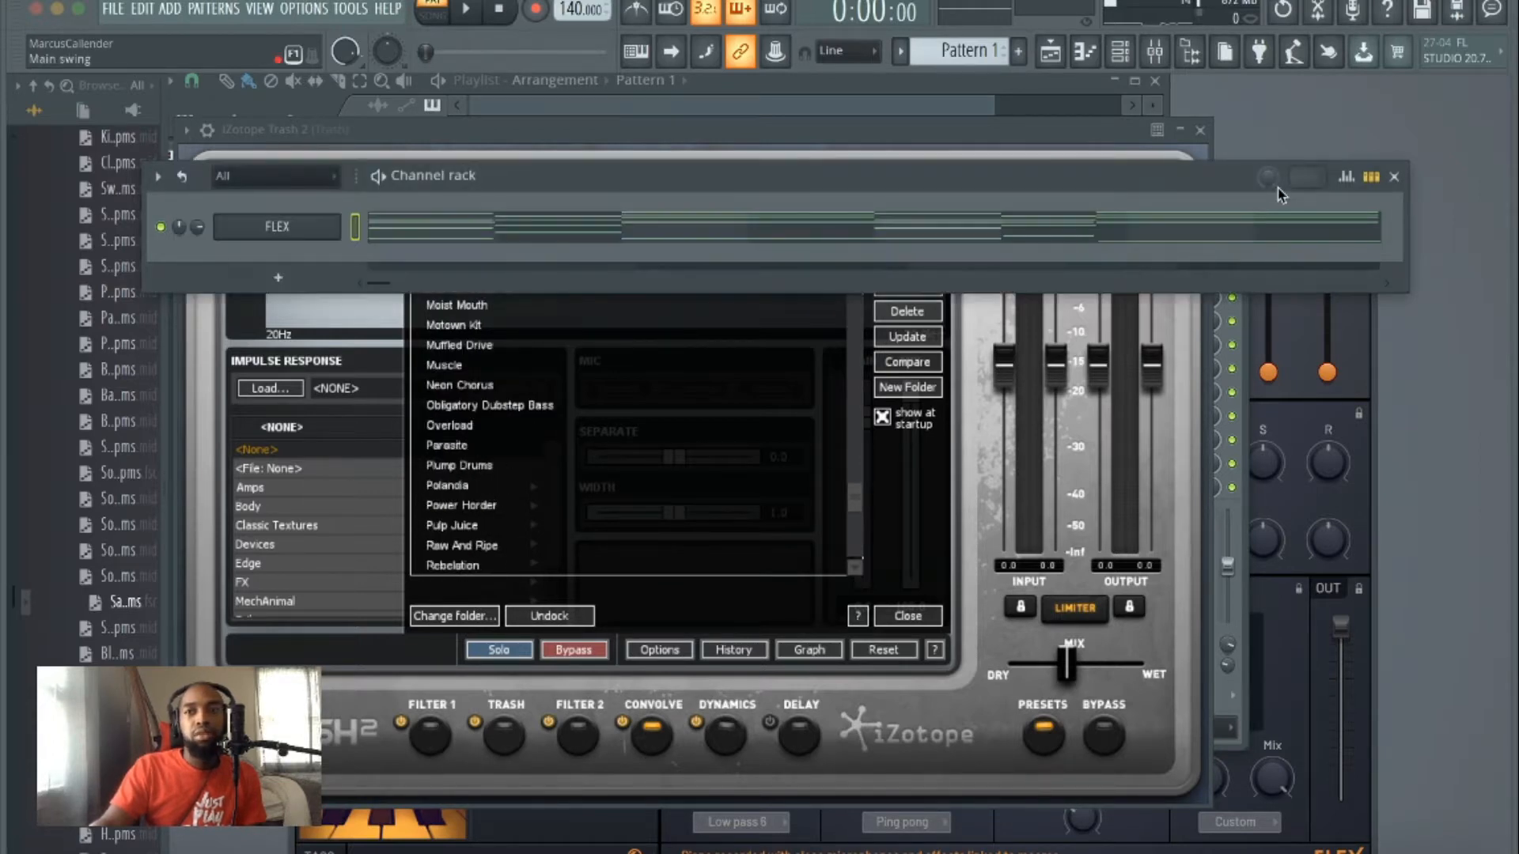
click(722, 110)
click(1051, 52)
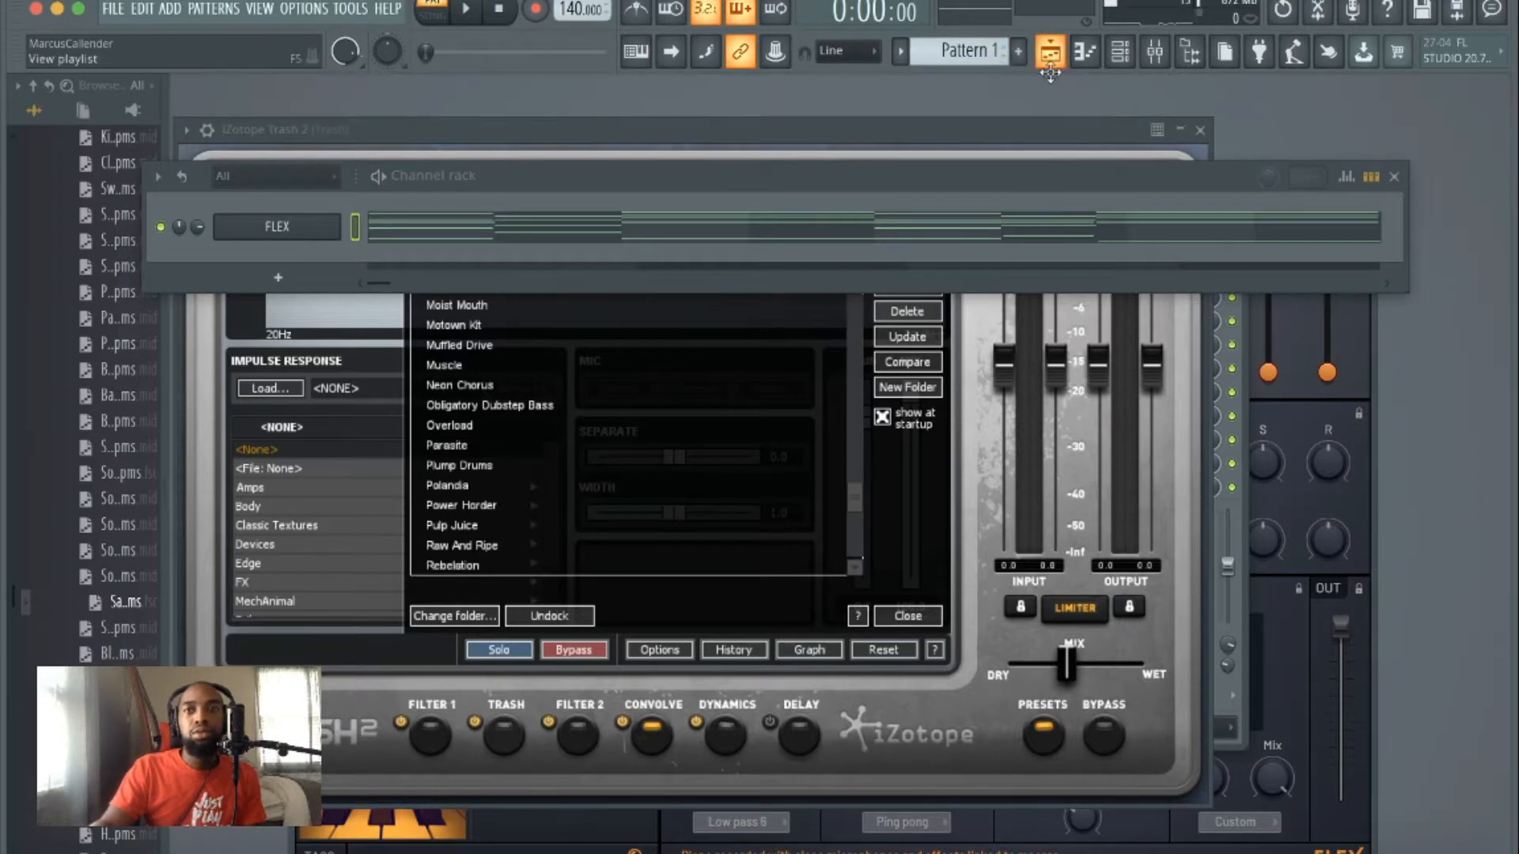
click(1050, 52)
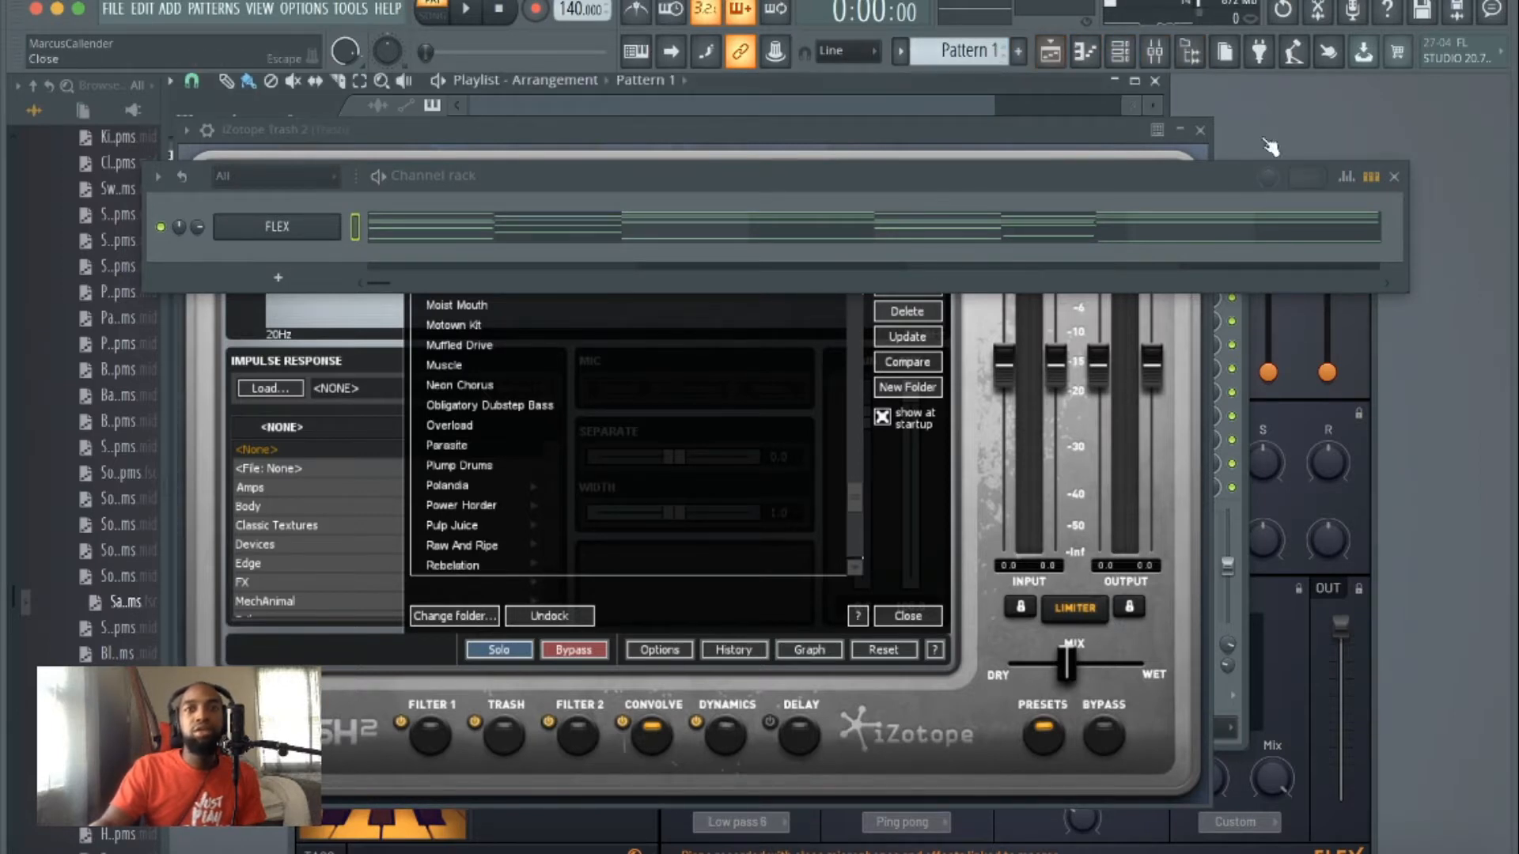
click(1389, 191)
click(1394, 175)
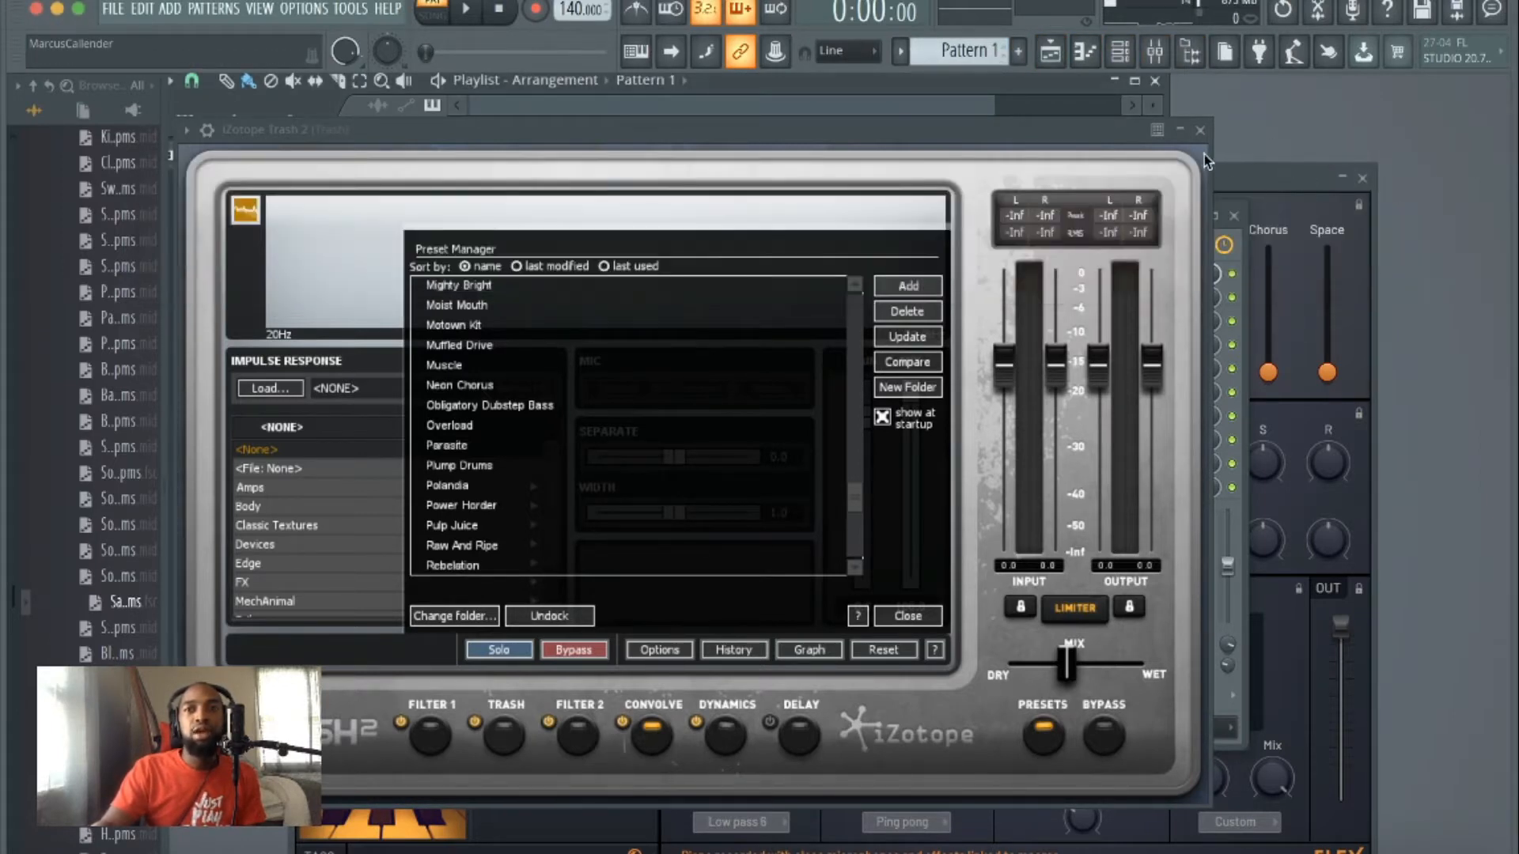
click(1200, 132)
click(1234, 214)
Step: Place a Pattern 1 clip at bar 1 of playlist Track 1
click(808, 173)
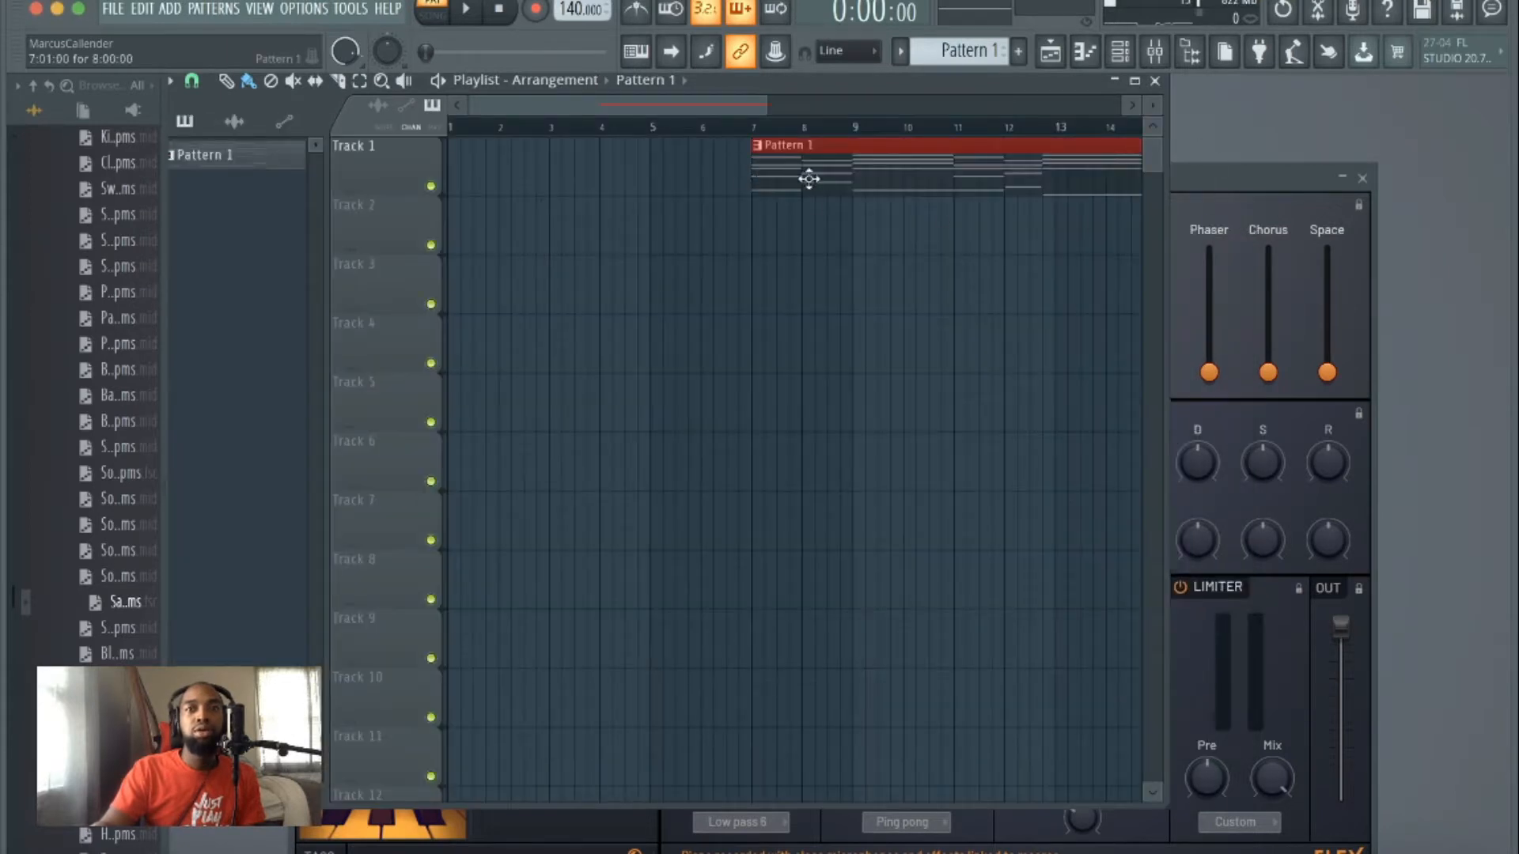
drag(807, 173, 507, 170)
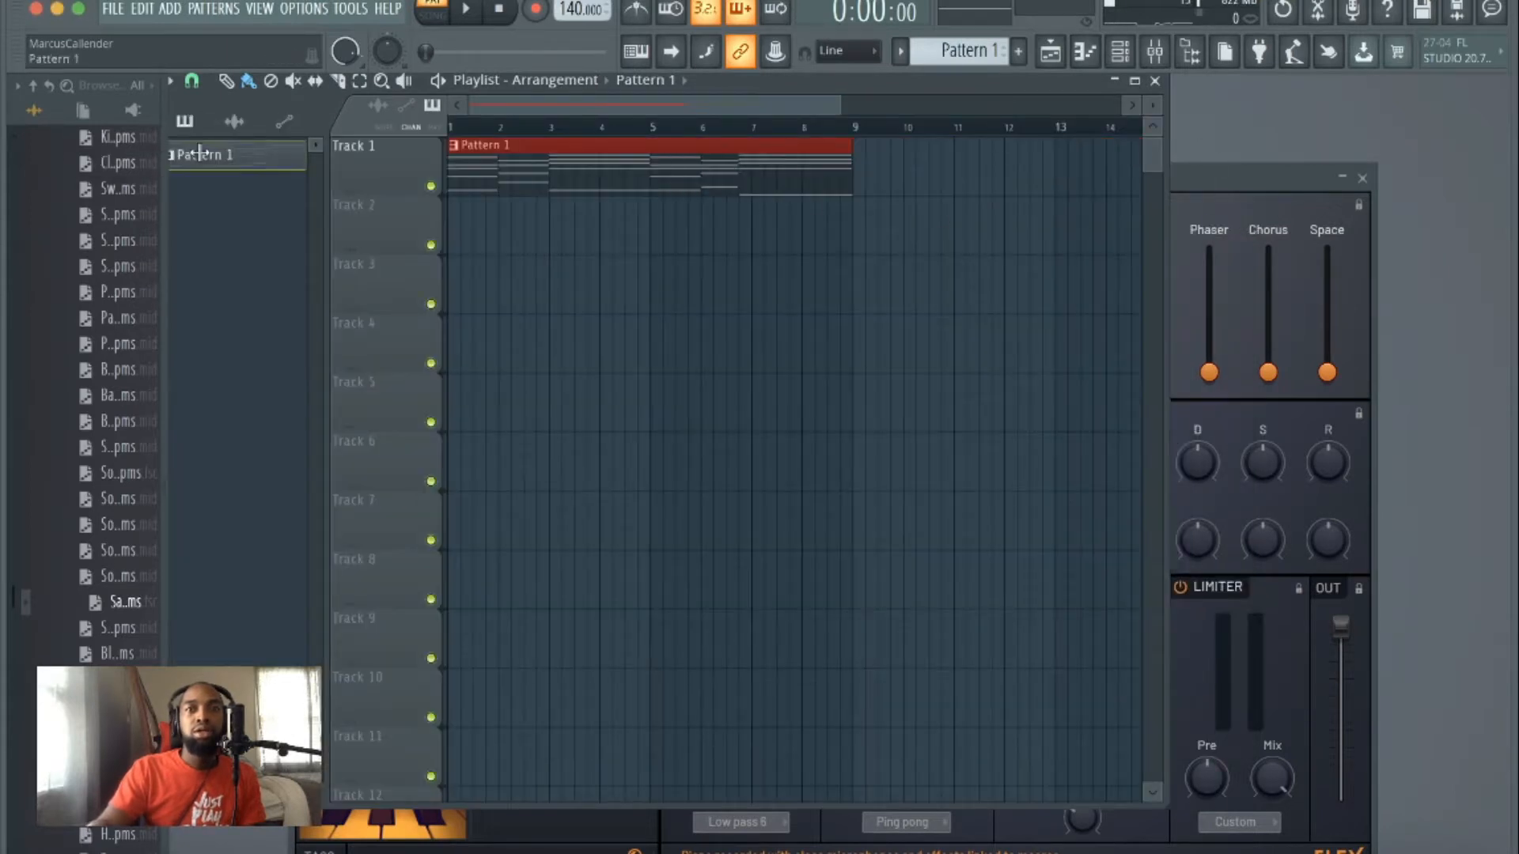
Step: Collapse and widen the file browser, then open the Drum Loops folder of Decap - Drums That Knock Vol. 8 under My Files, Victorious Sound Studio
click(47, 86)
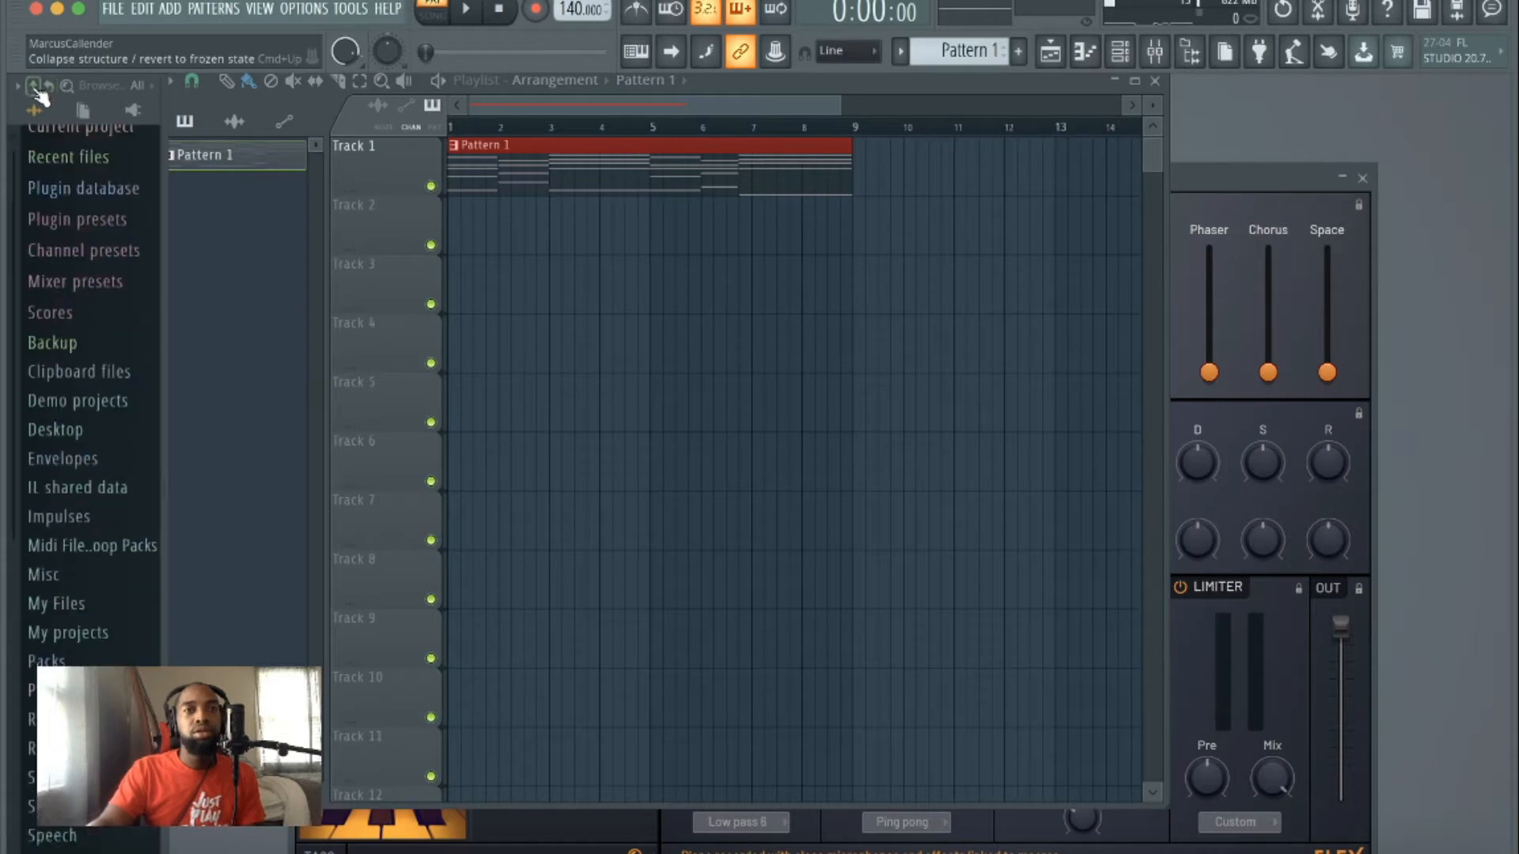
drag(163, 343, 424, 340)
scroll(342, 467, down, 5)
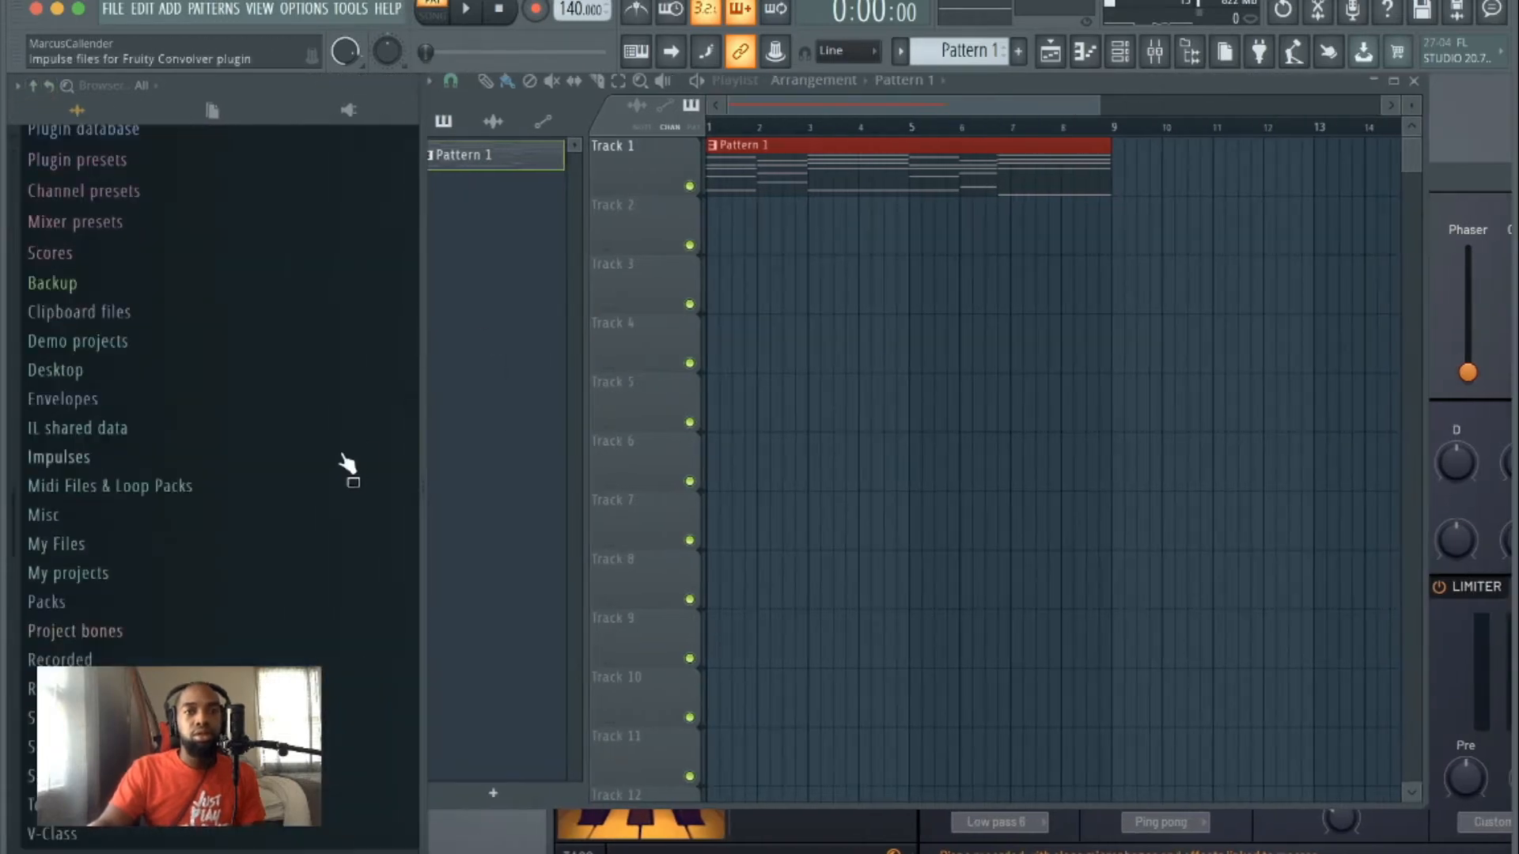
click(79, 286)
click(85, 312)
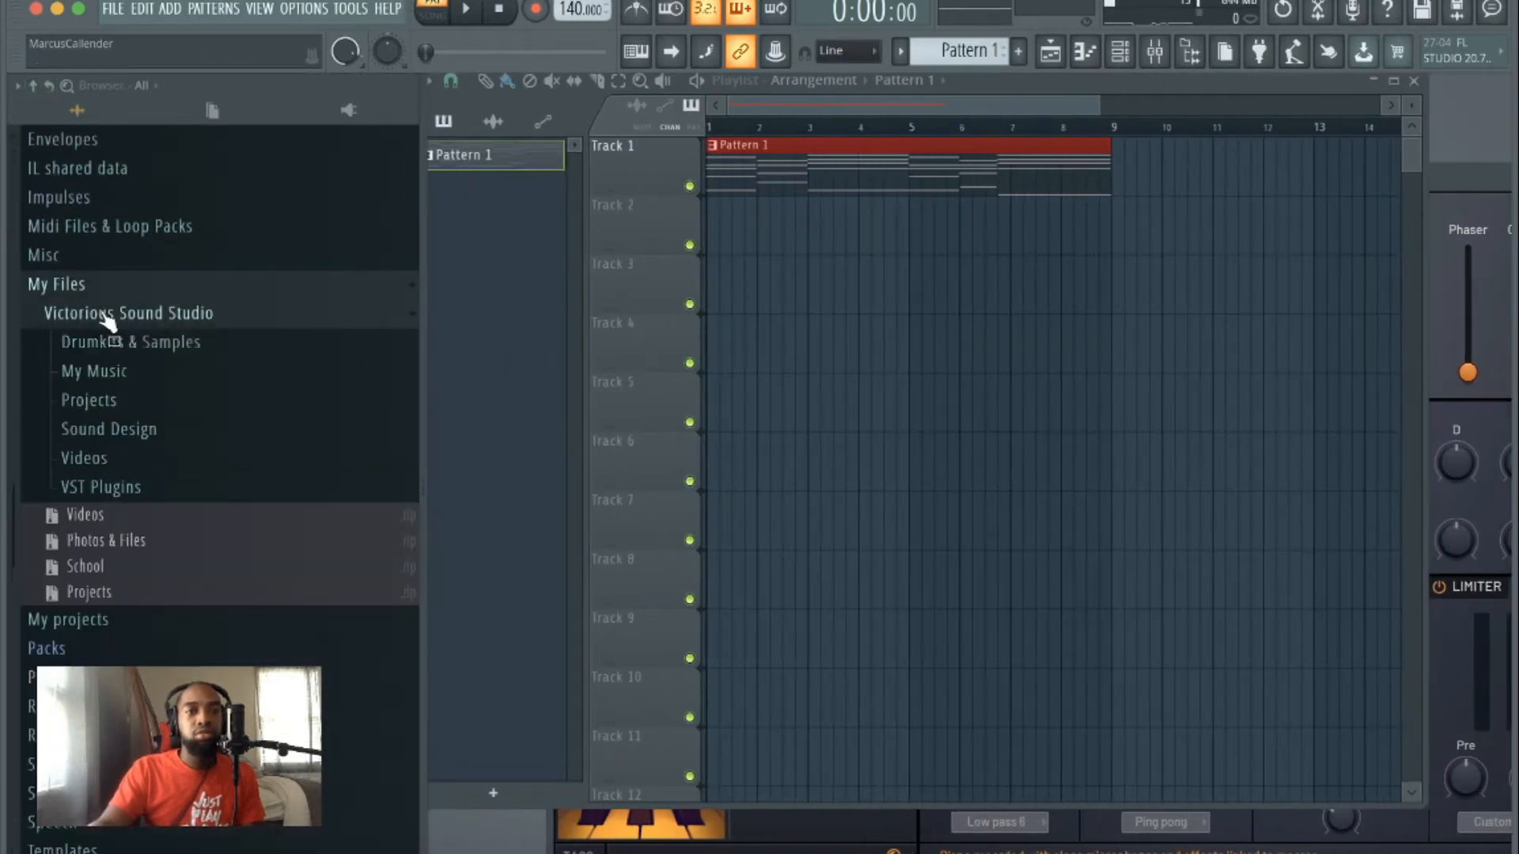
click(123, 347)
scroll(247, 599, down, 10)
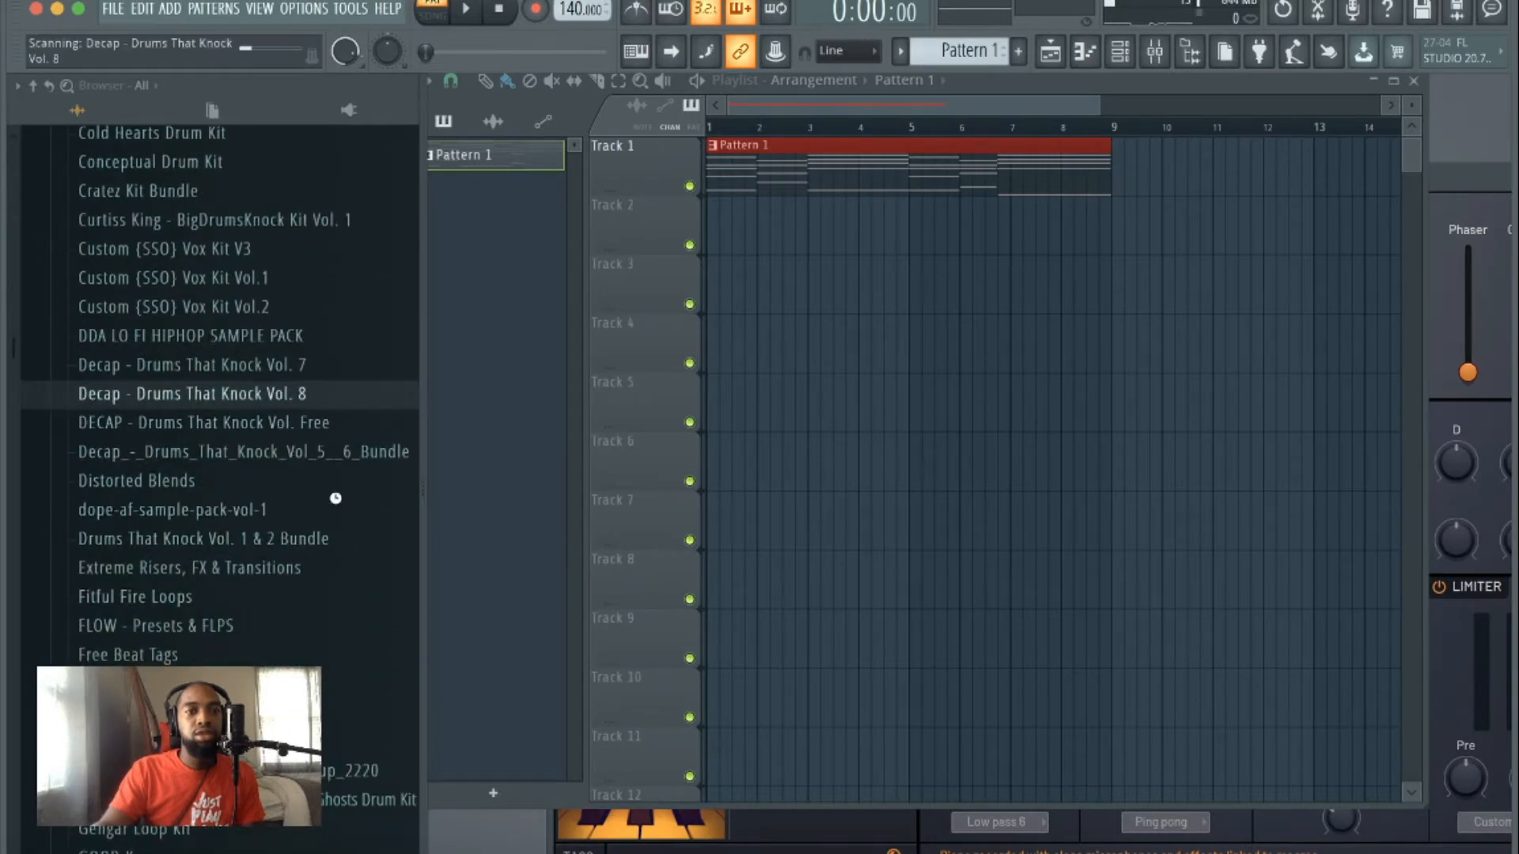
click(290, 395)
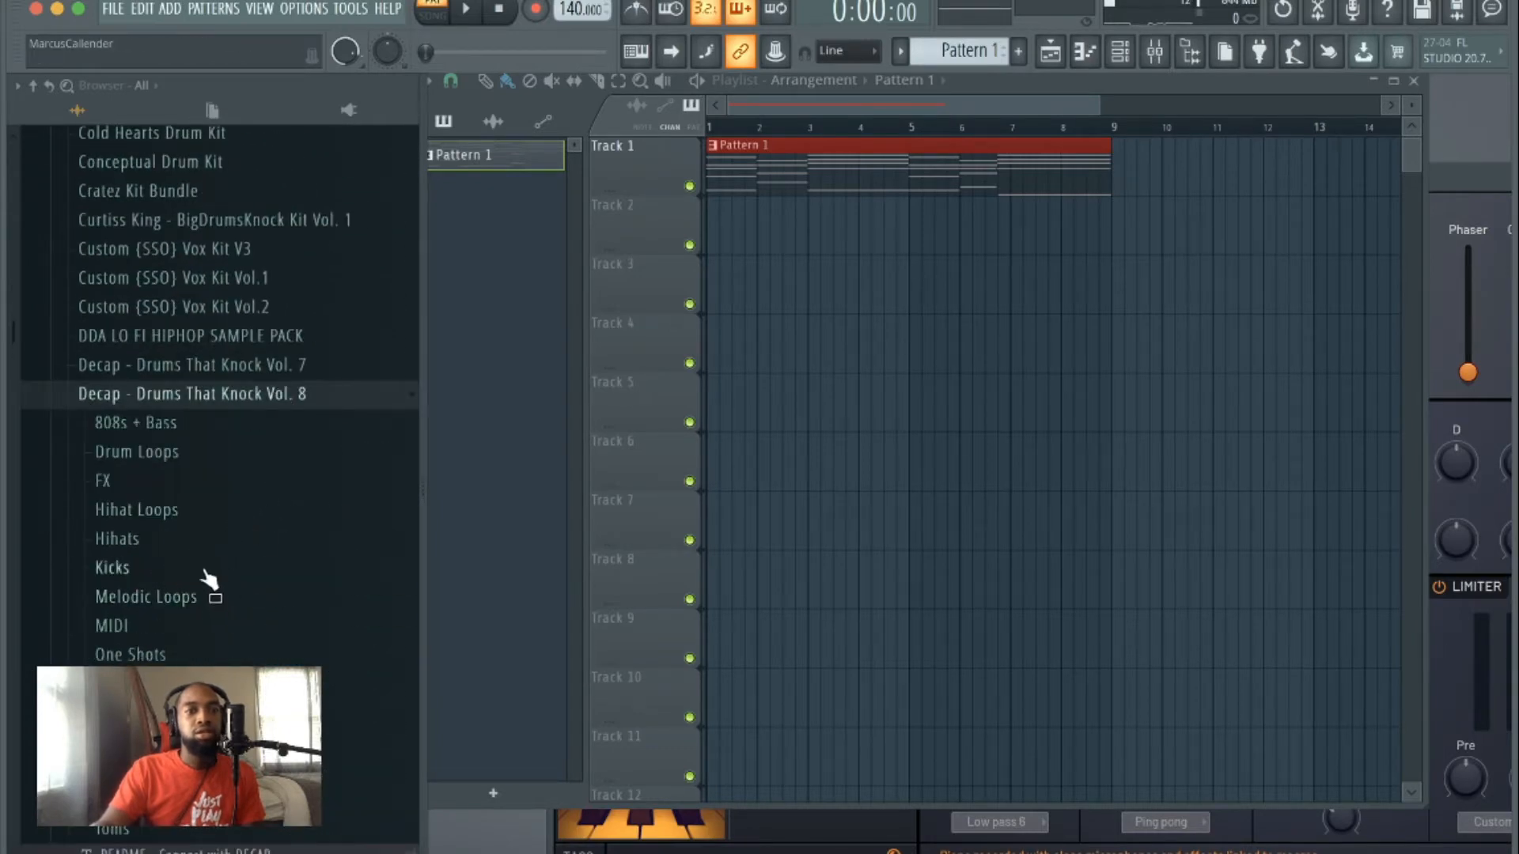
click(176, 459)
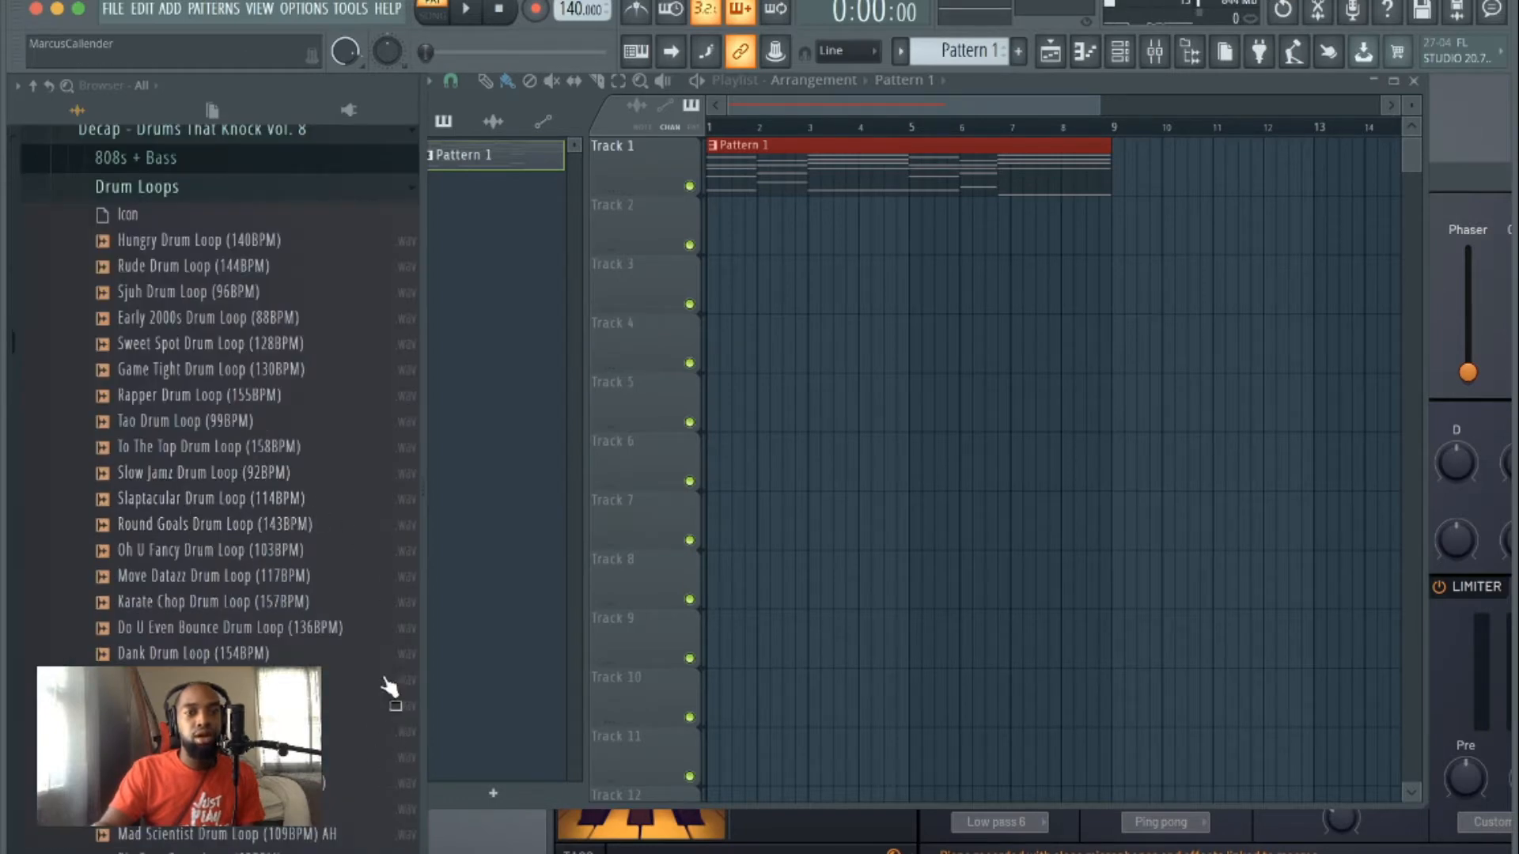
Step: Place the Round Goals Drum Loop (143BPM) sample at bar 1 of playlist Track 2
drag(327, 526, 744, 245)
drag(851, 239, 654, 228)
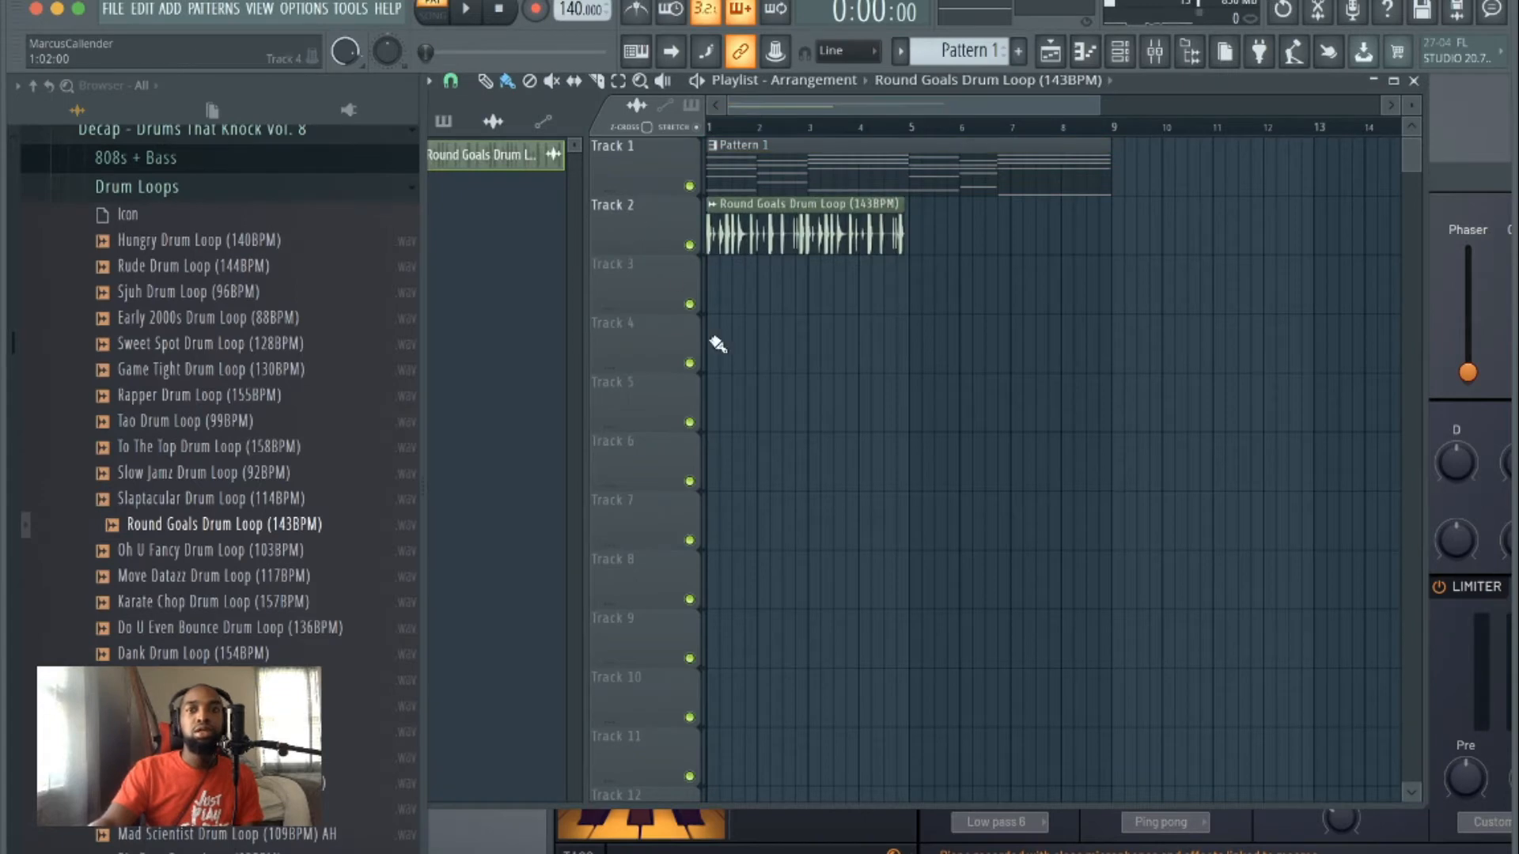
Step: Set the project tempo to 143 BPM and duplicate the drum loop clip after the first one on Track 2
drag(569, 10, 569, 3)
key(ctrl+b)
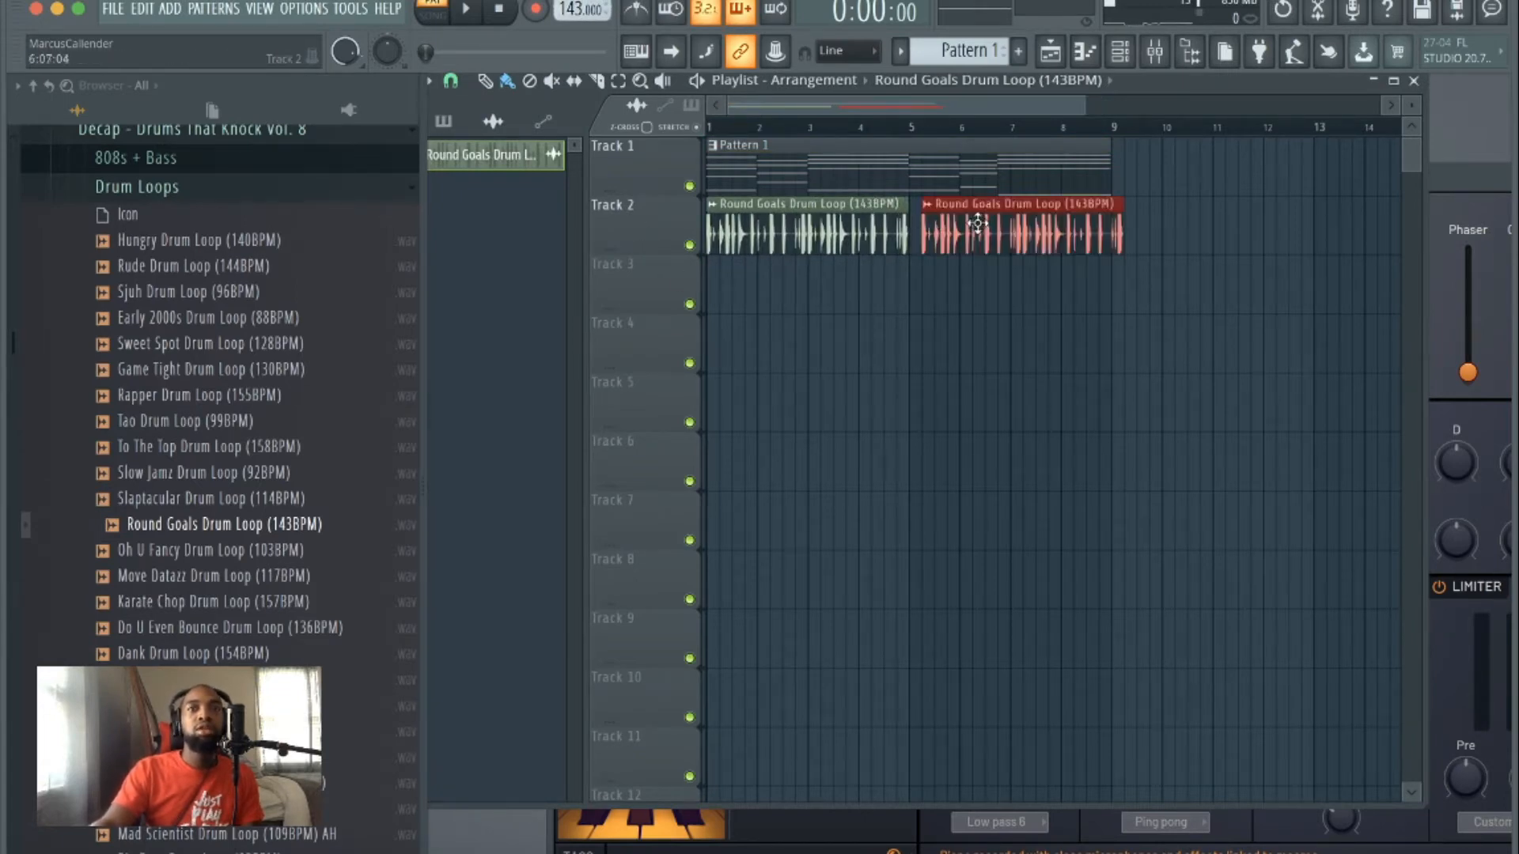
Step: Open the drum loop's channel settings and route the channel to a free mixer track
click(748, 226)
click(525, 215)
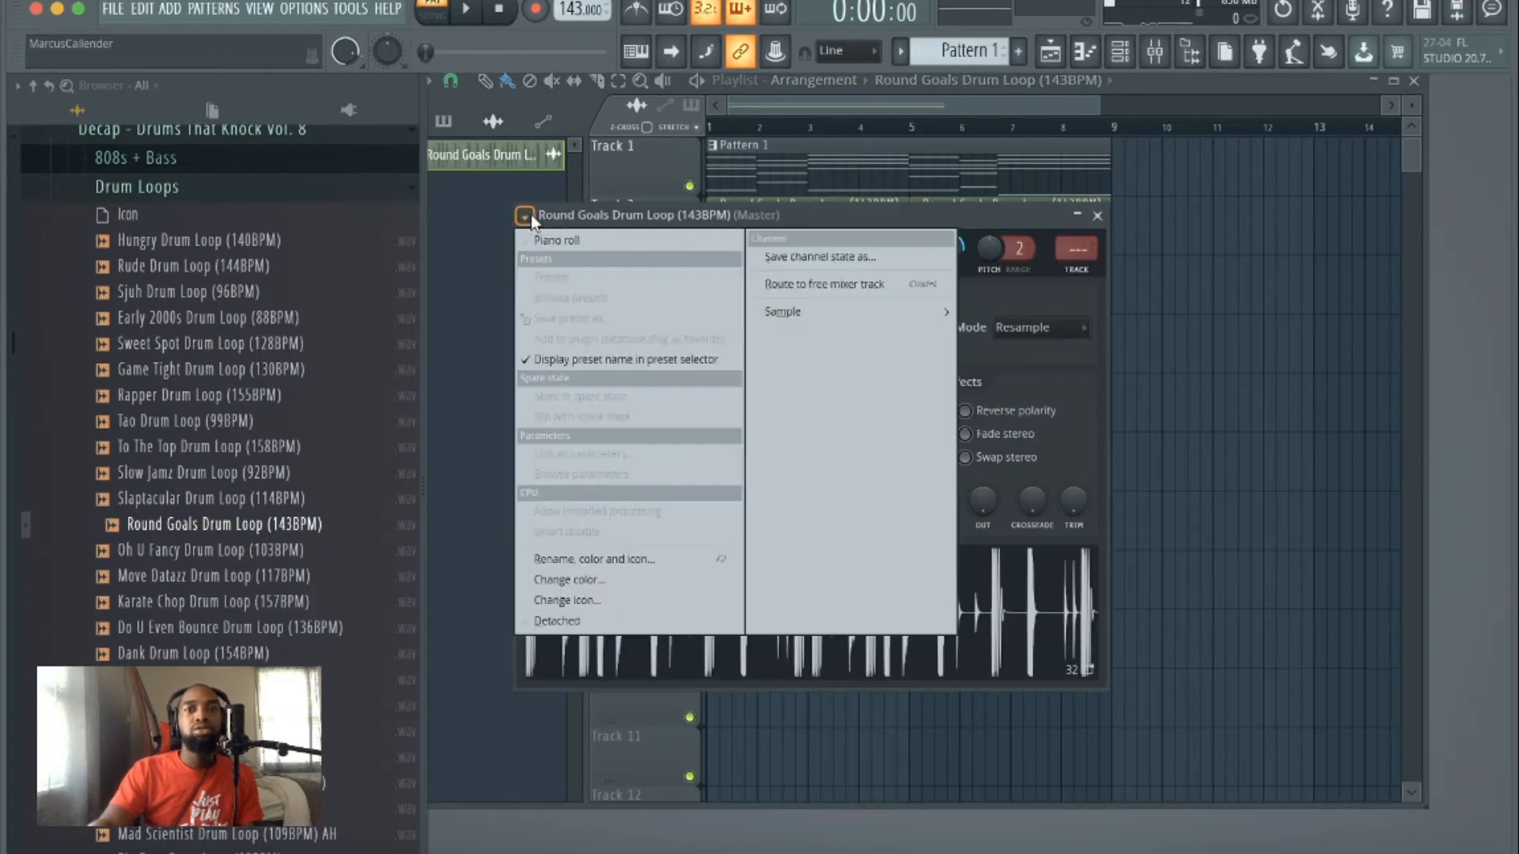
click(833, 289)
right_click(710, 281)
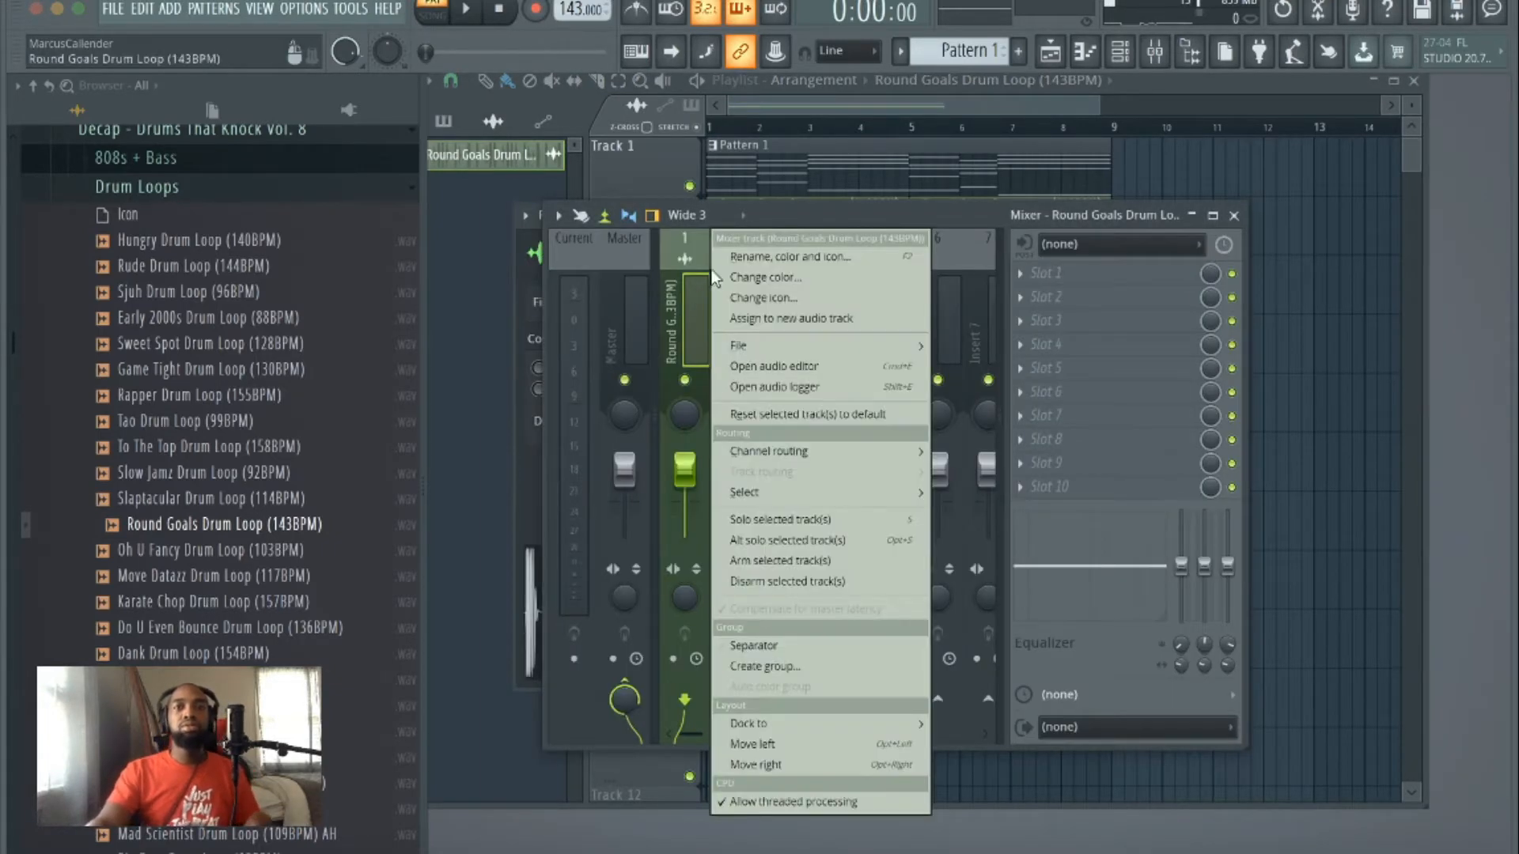
click(750, 261)
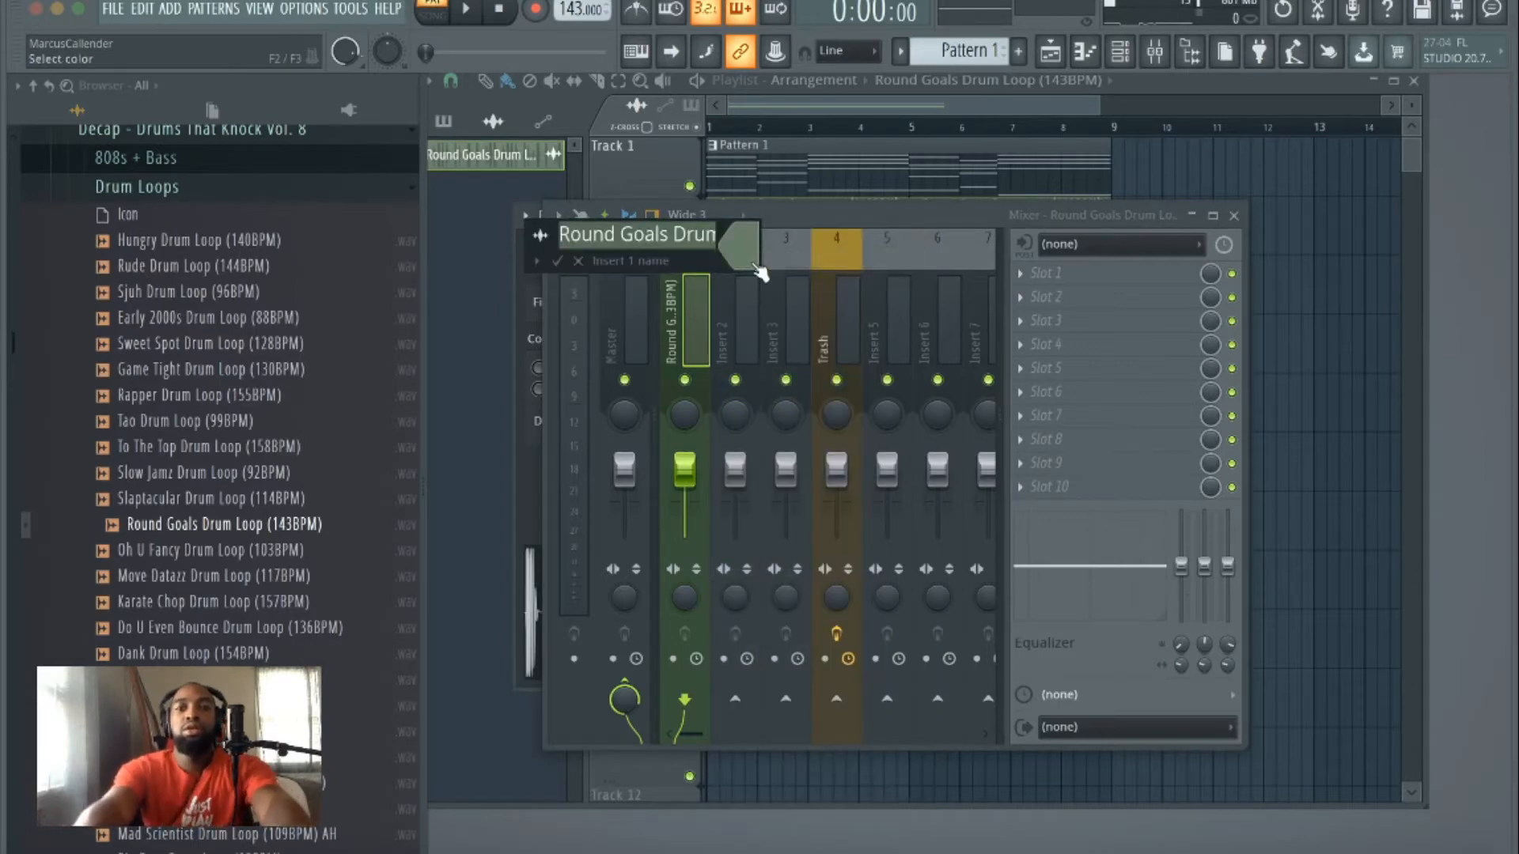
key(Return)
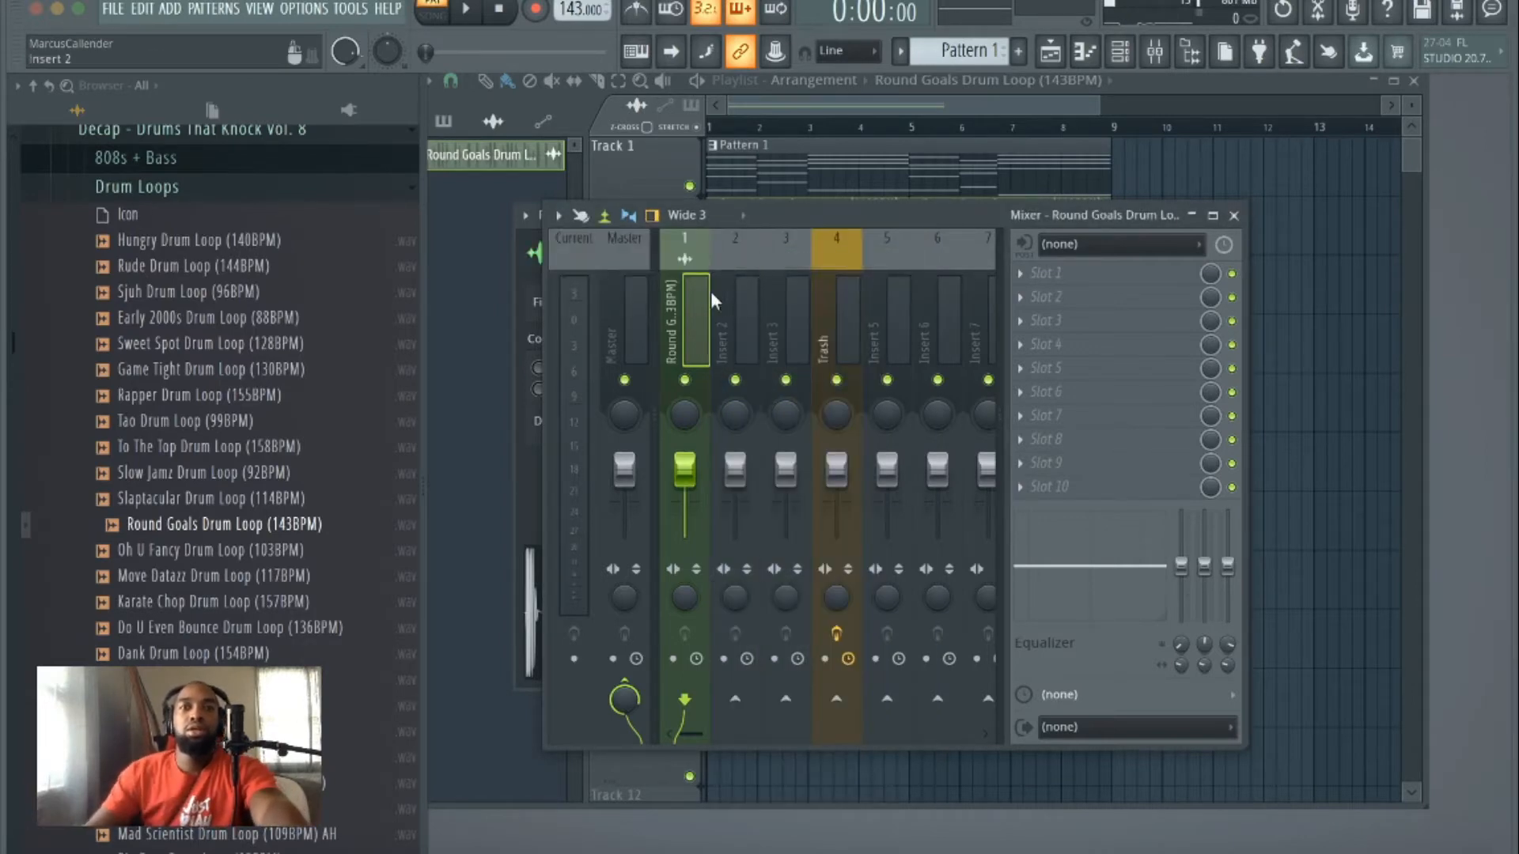
Step: Move the drum loop's mixer track to insert 3, beside the Trash track, and rename it Drums-Trash
key(alt+Right)
key(alt+Right)
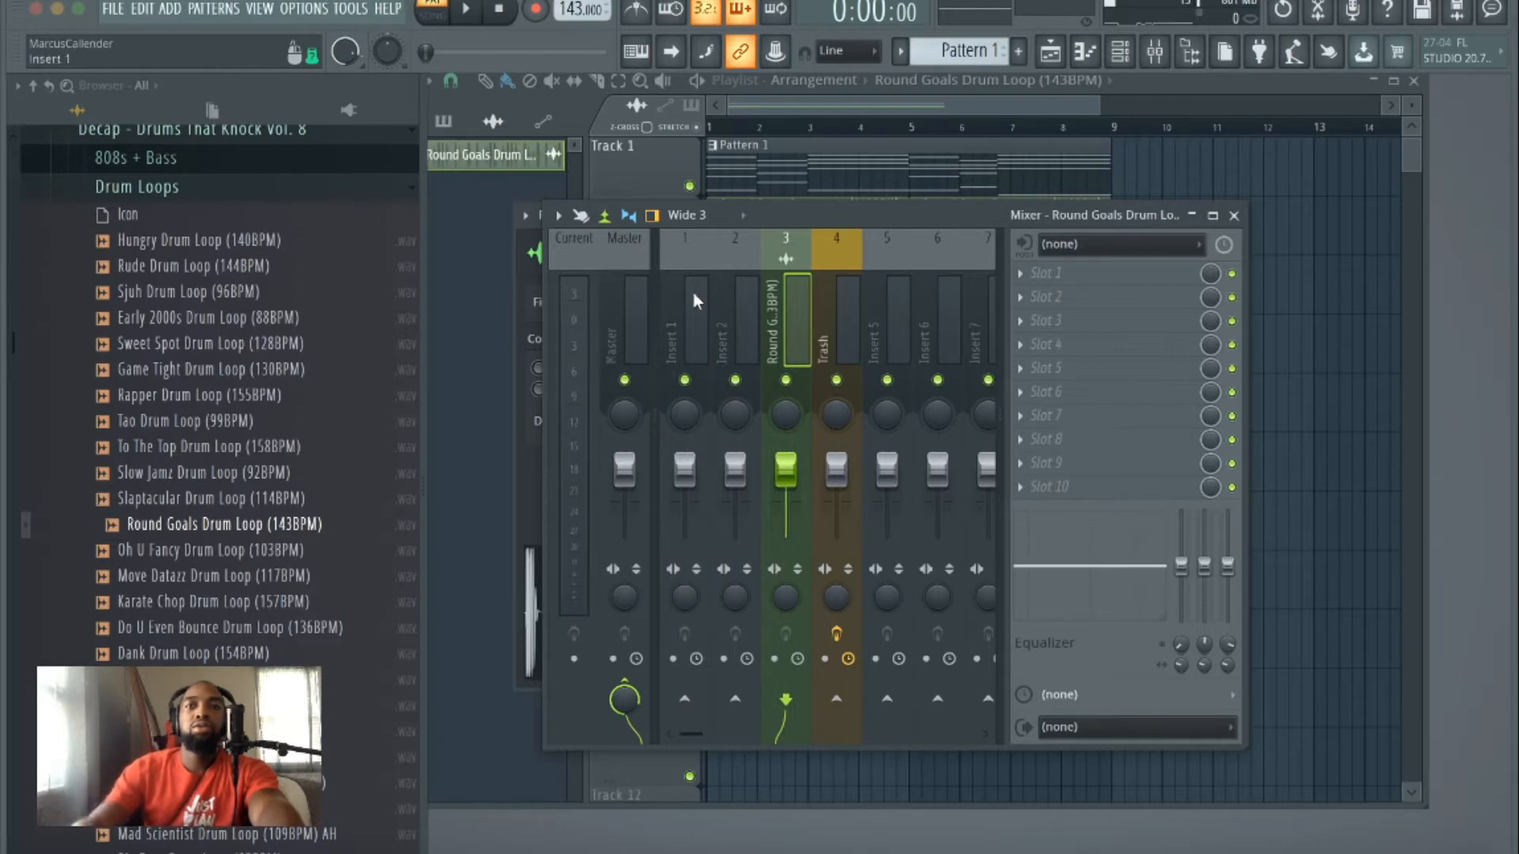
right_click(780, 308)
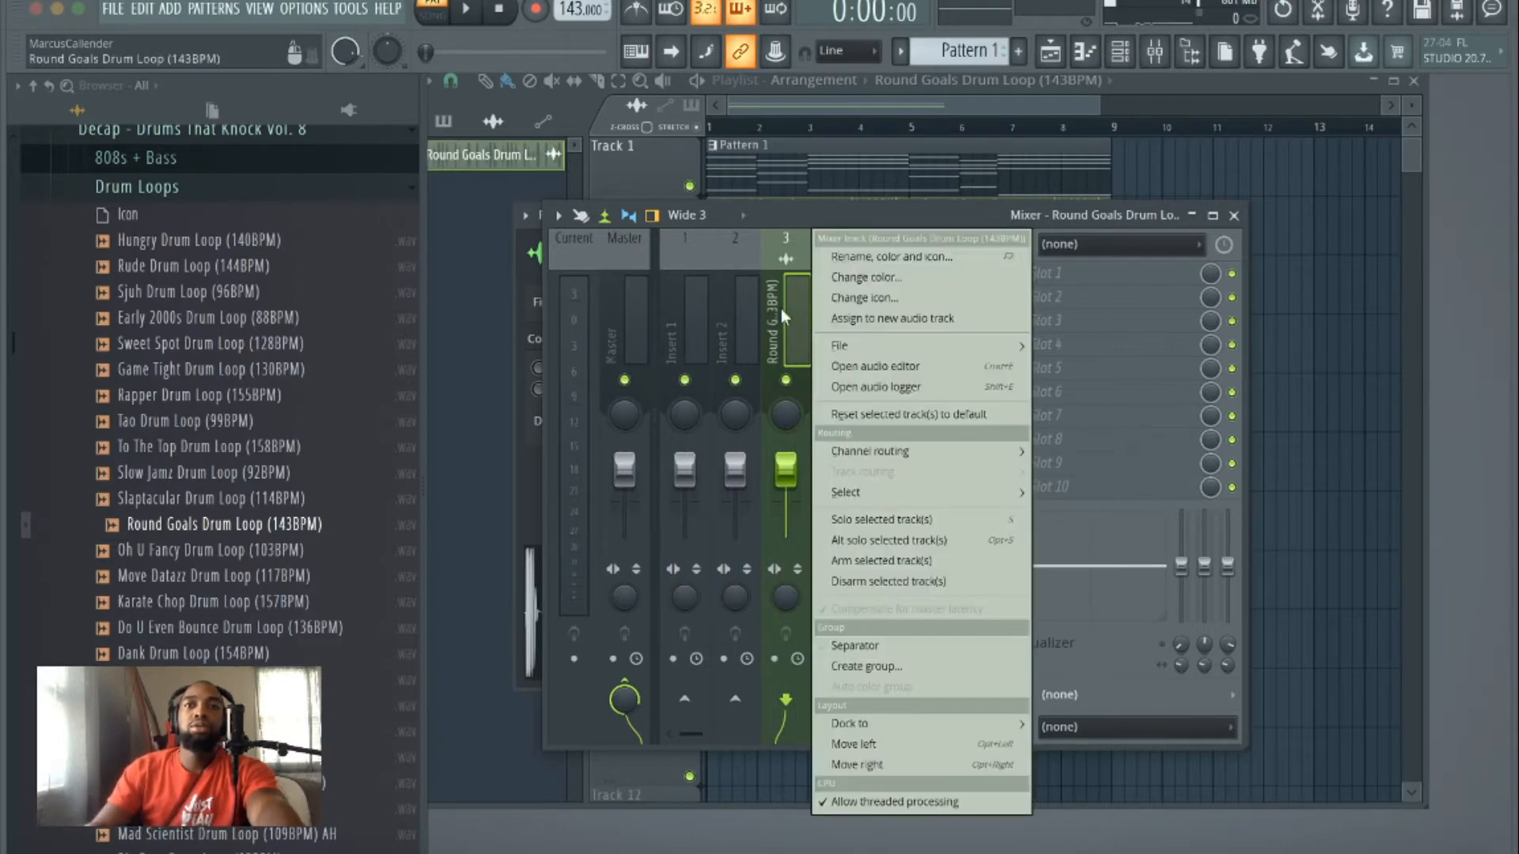
click(840, 252)
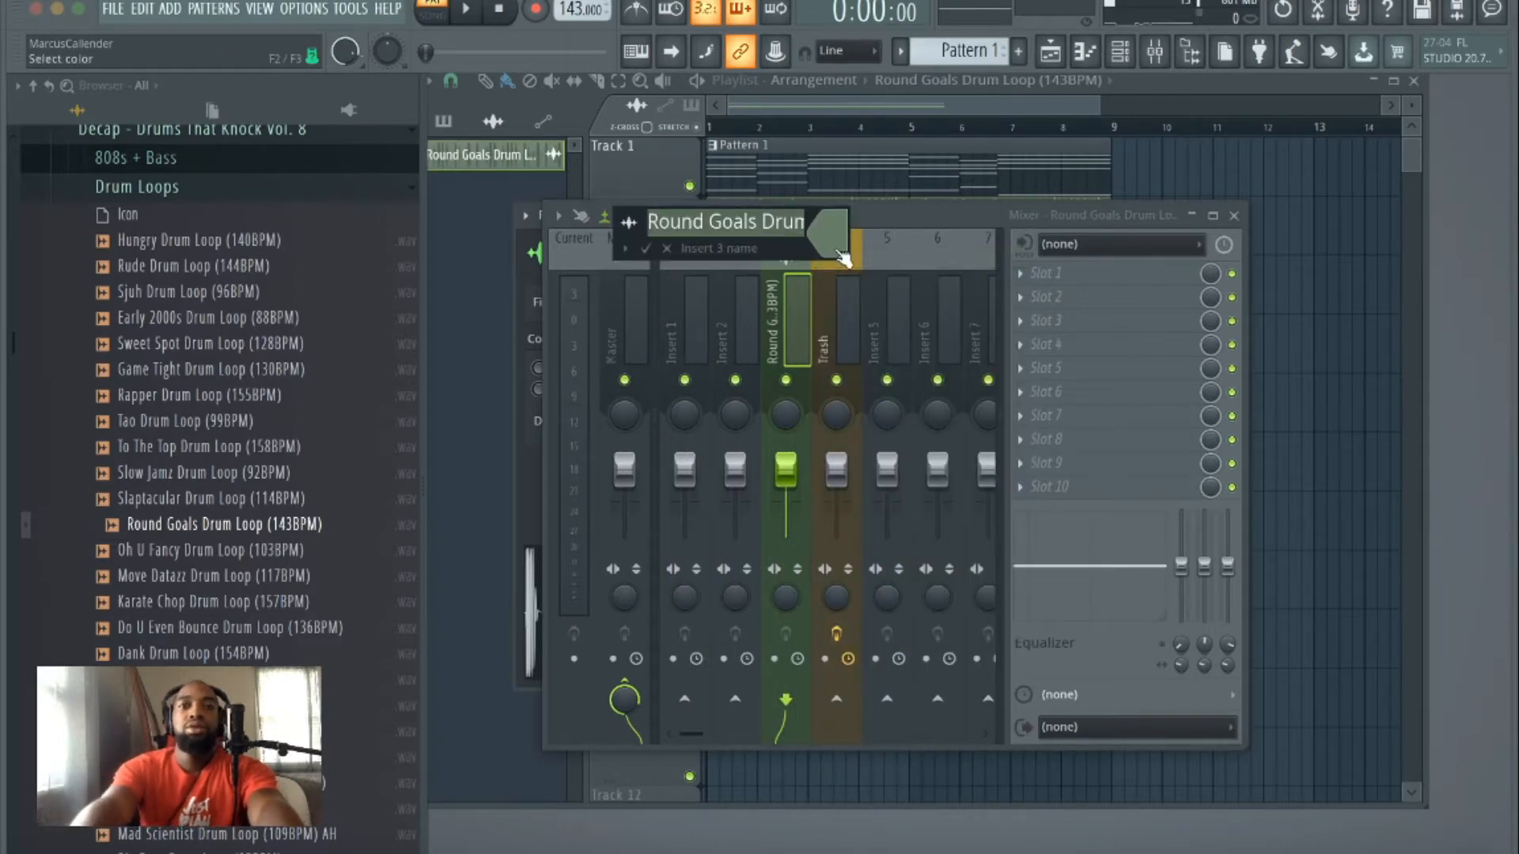
text(R)
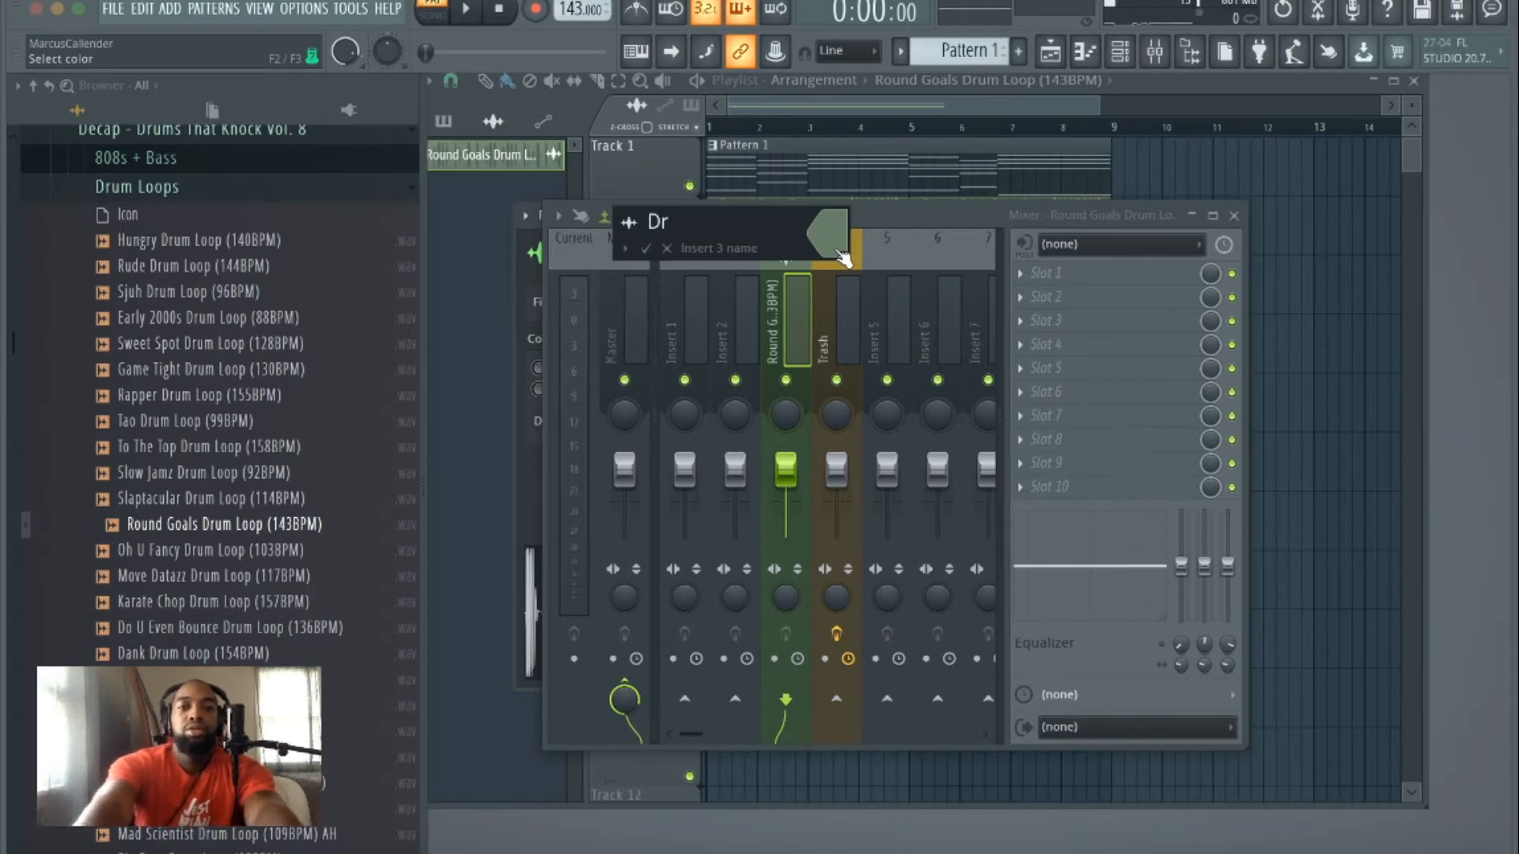
text(rums-Trash)
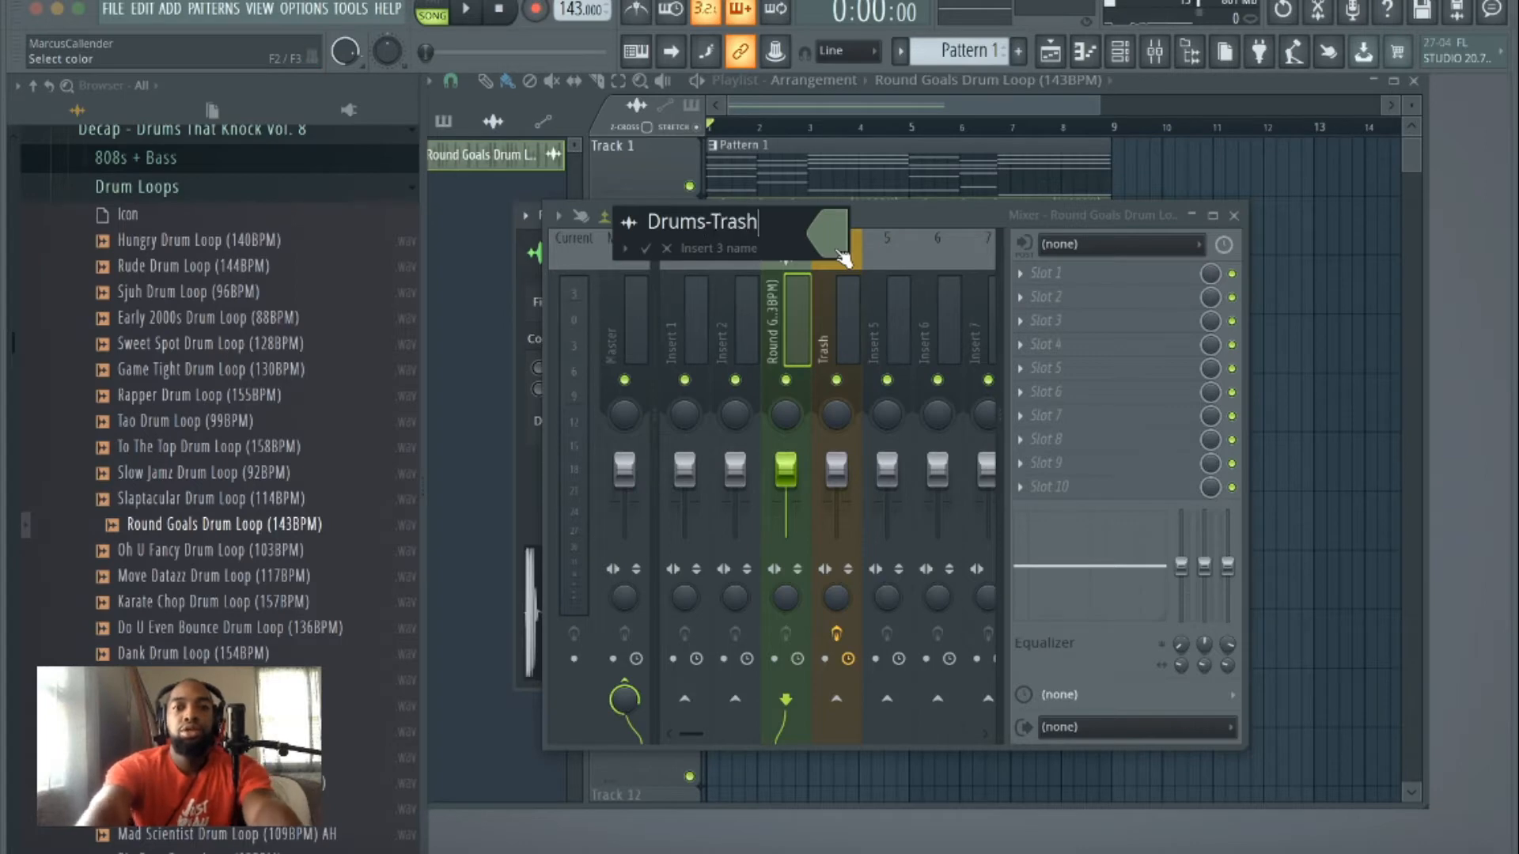
key(Return)
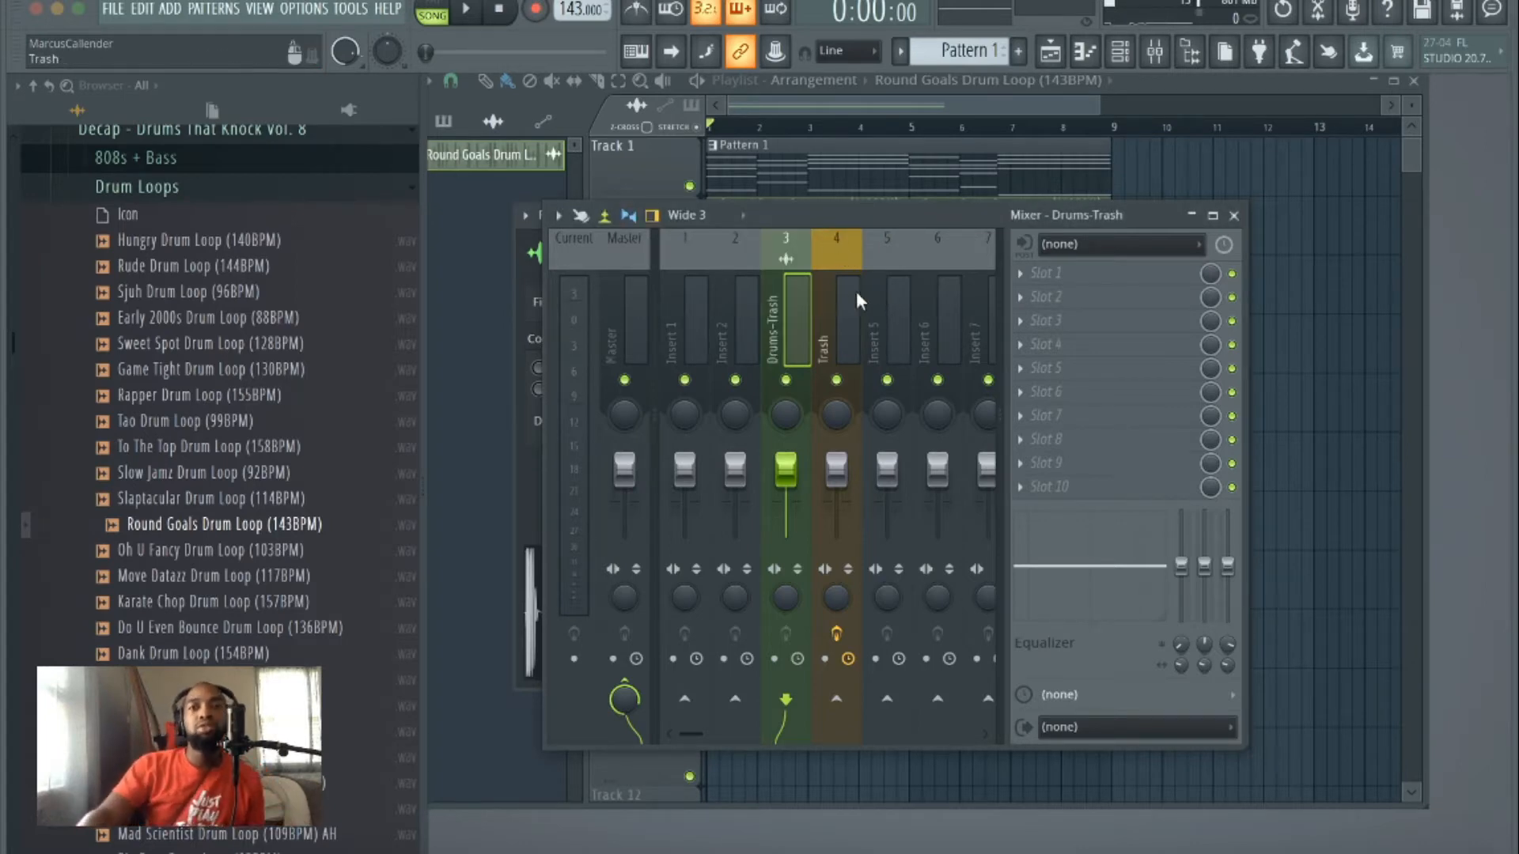
Step: Open iZotope Trash 2 on the Trash mixer track, browse its presets, and play the song briefly to hear the effect
click(827, 290)
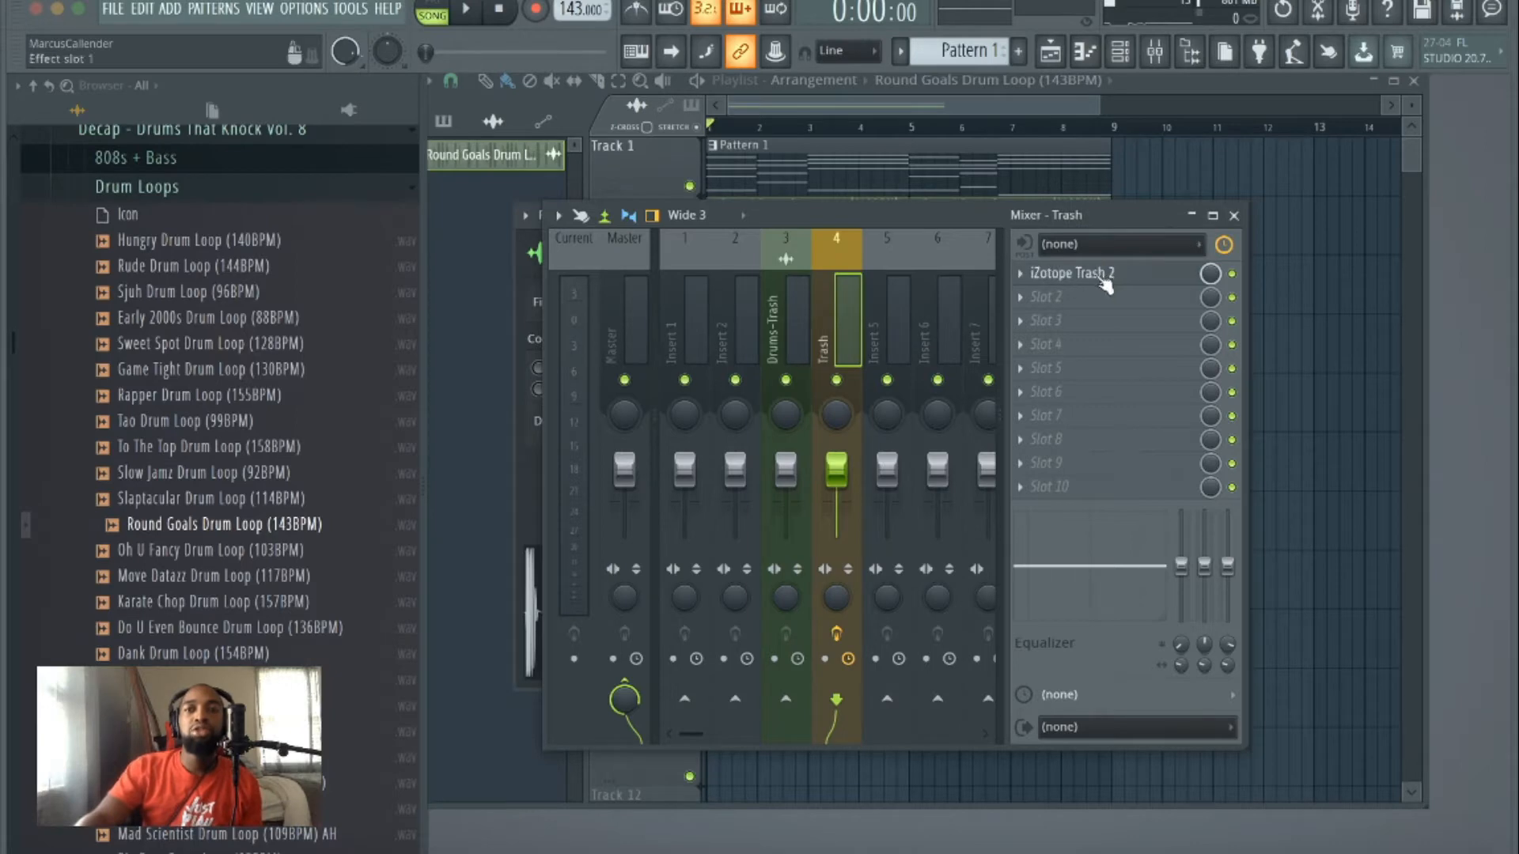
click(1078, 269)
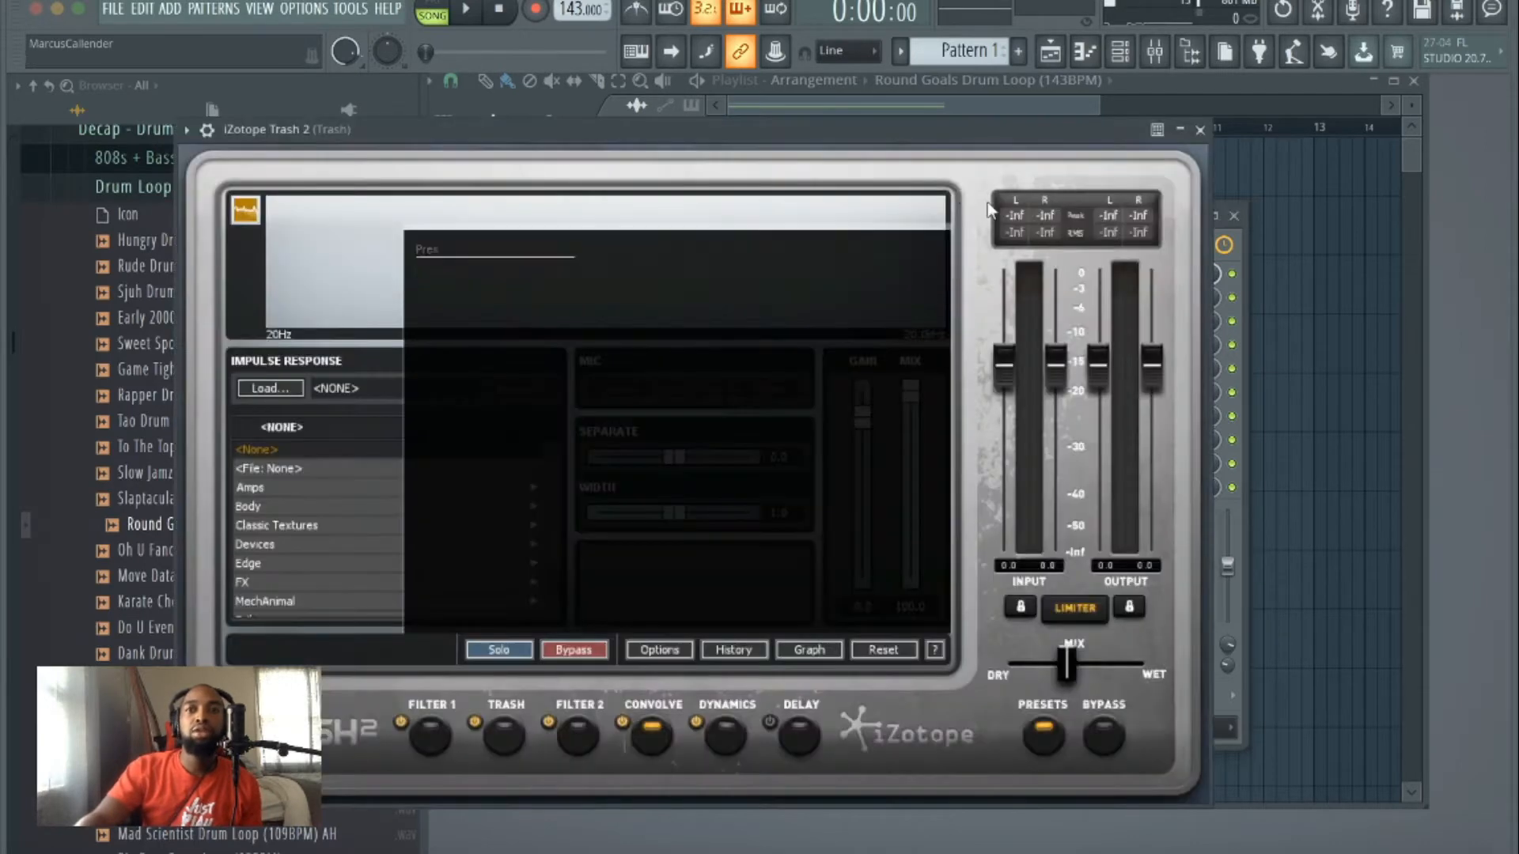
scroll(622, 373, down, 4)
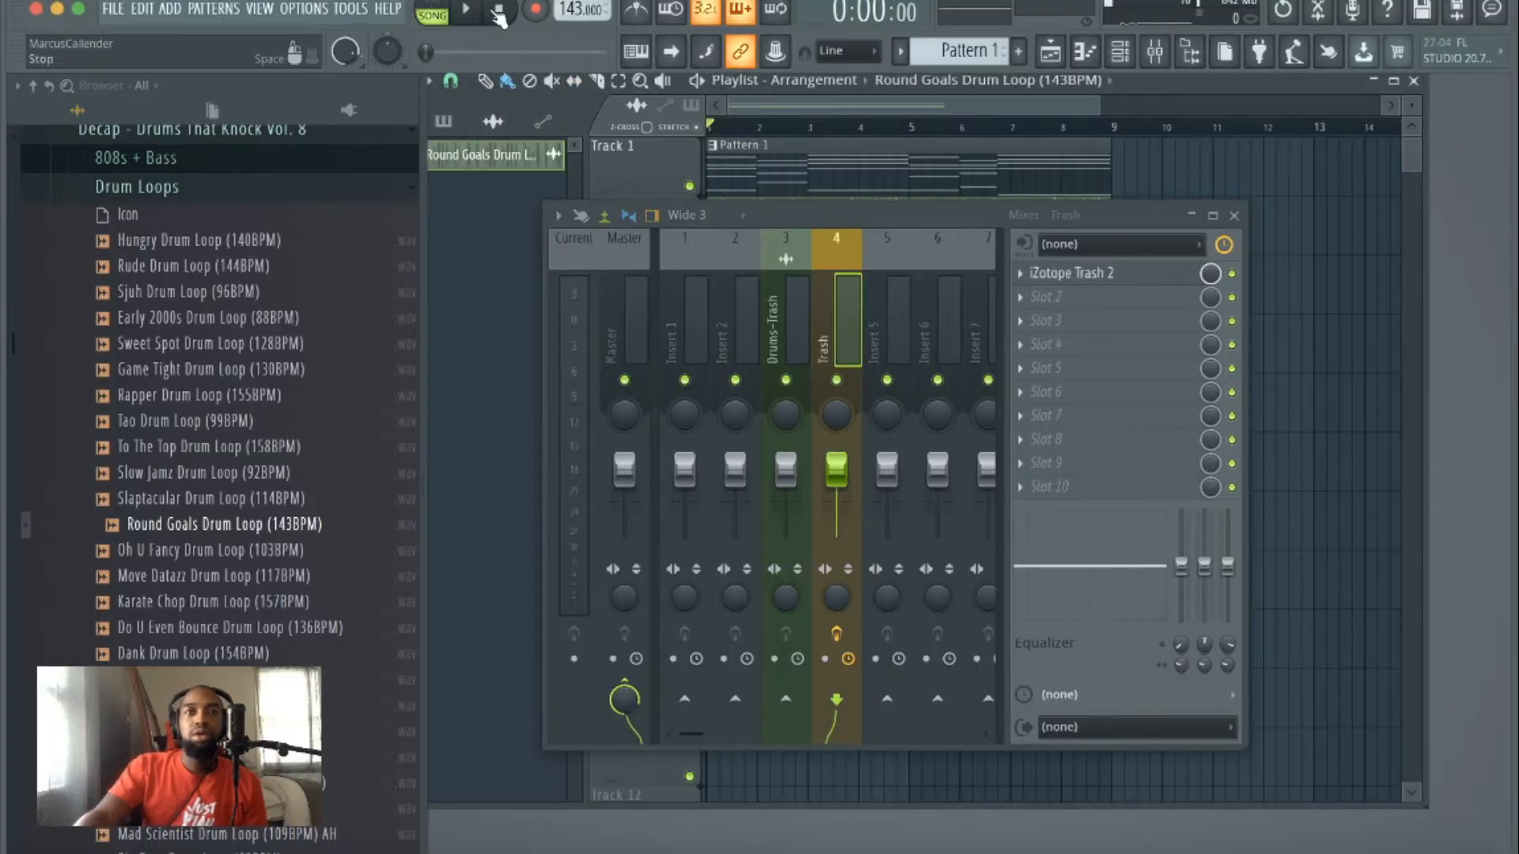
click(466, 9)
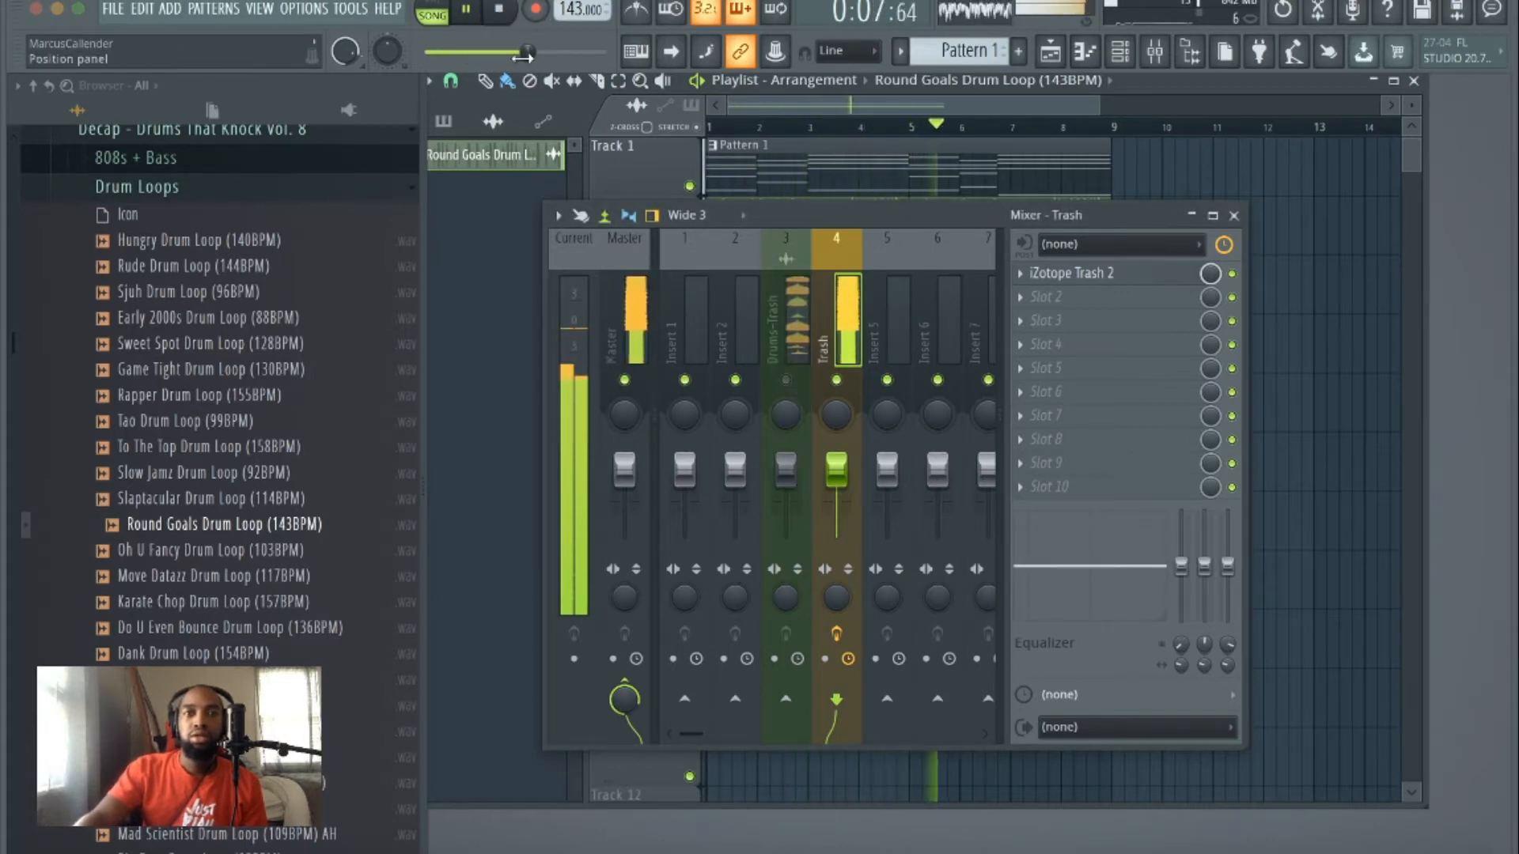
click(500, 10)
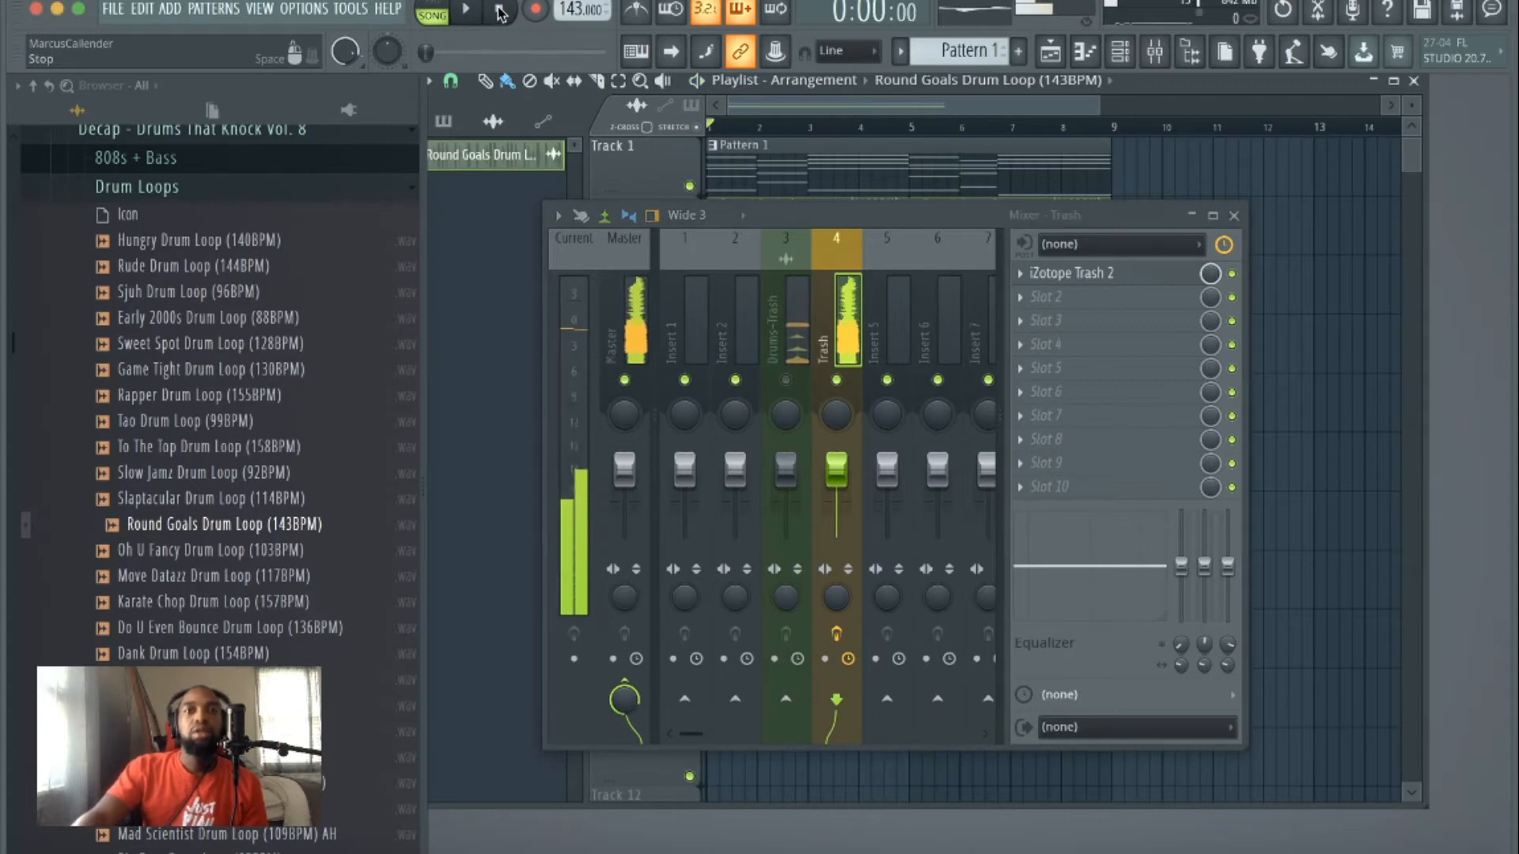
Step: Set the Trash 2 plugin's global mix to about halfway between dry and wet, and reopen the plugin window
click(1153, 279)
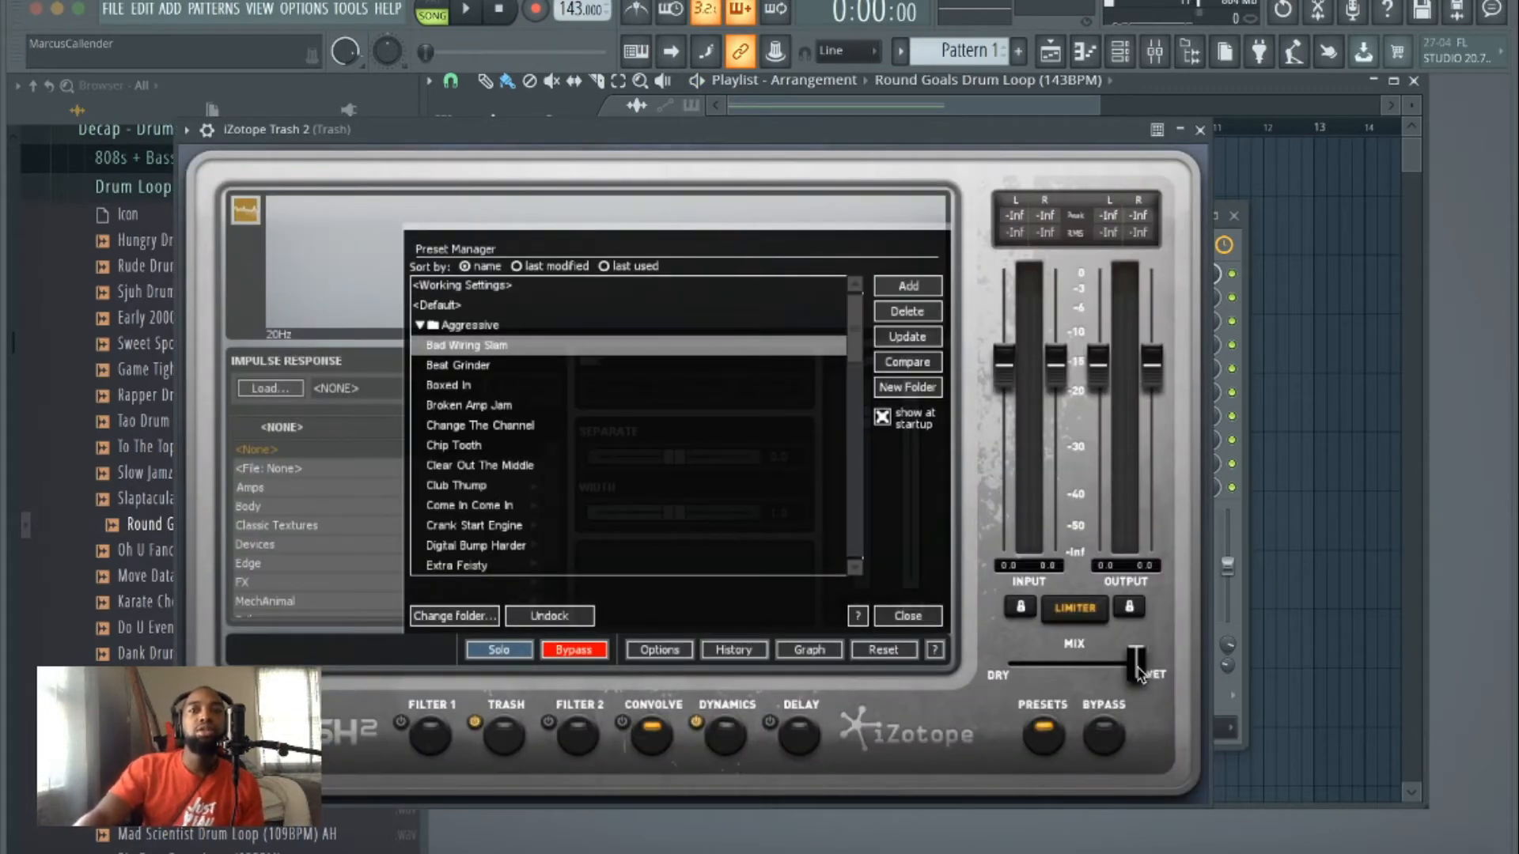
drag(1138, 667, 1076, 682)
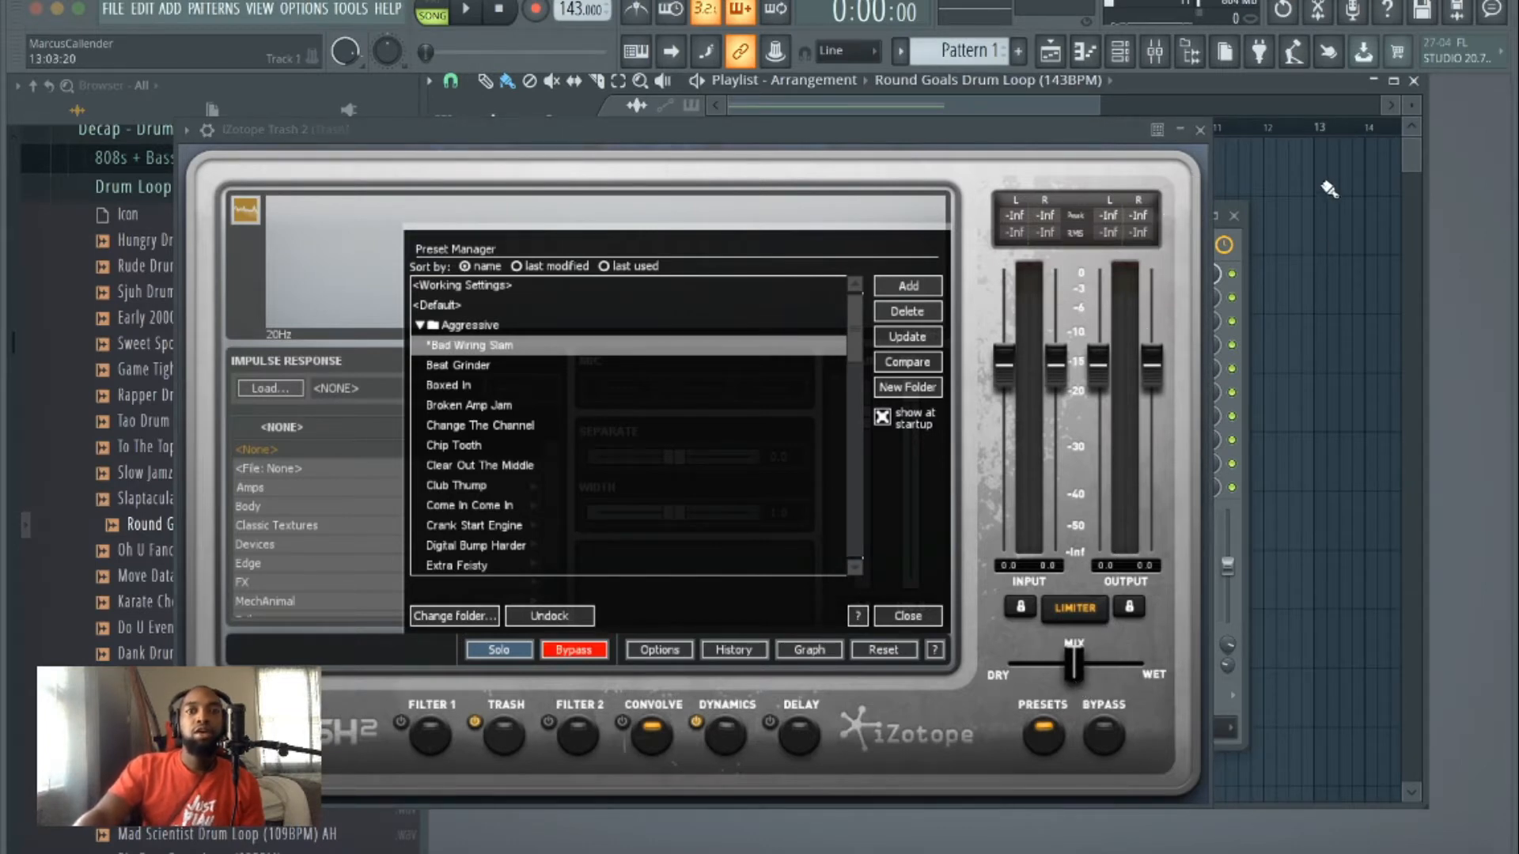
click(1200, 130)
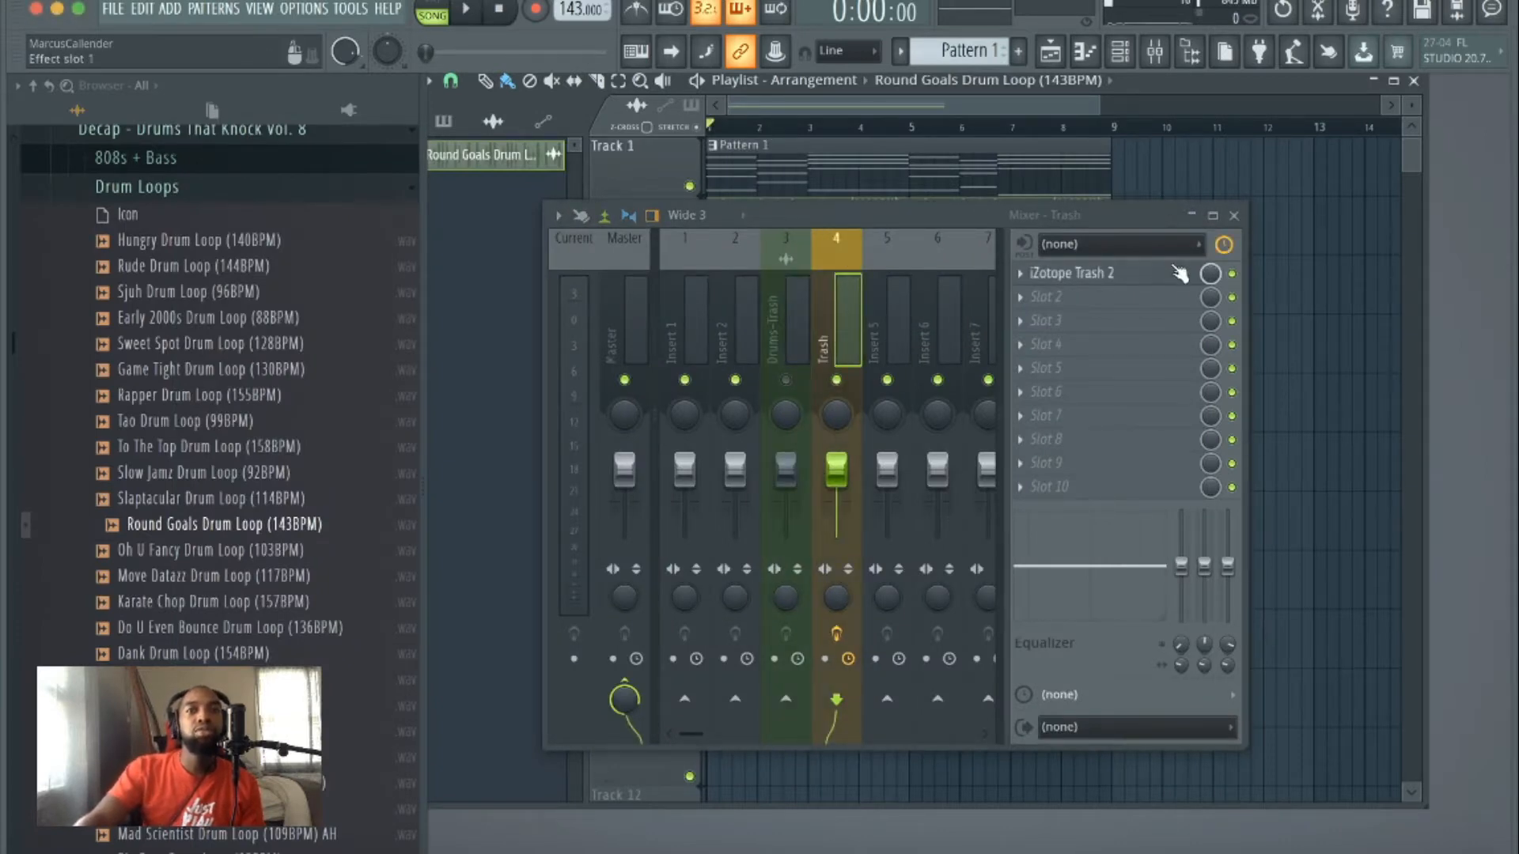
click(1123, 273)
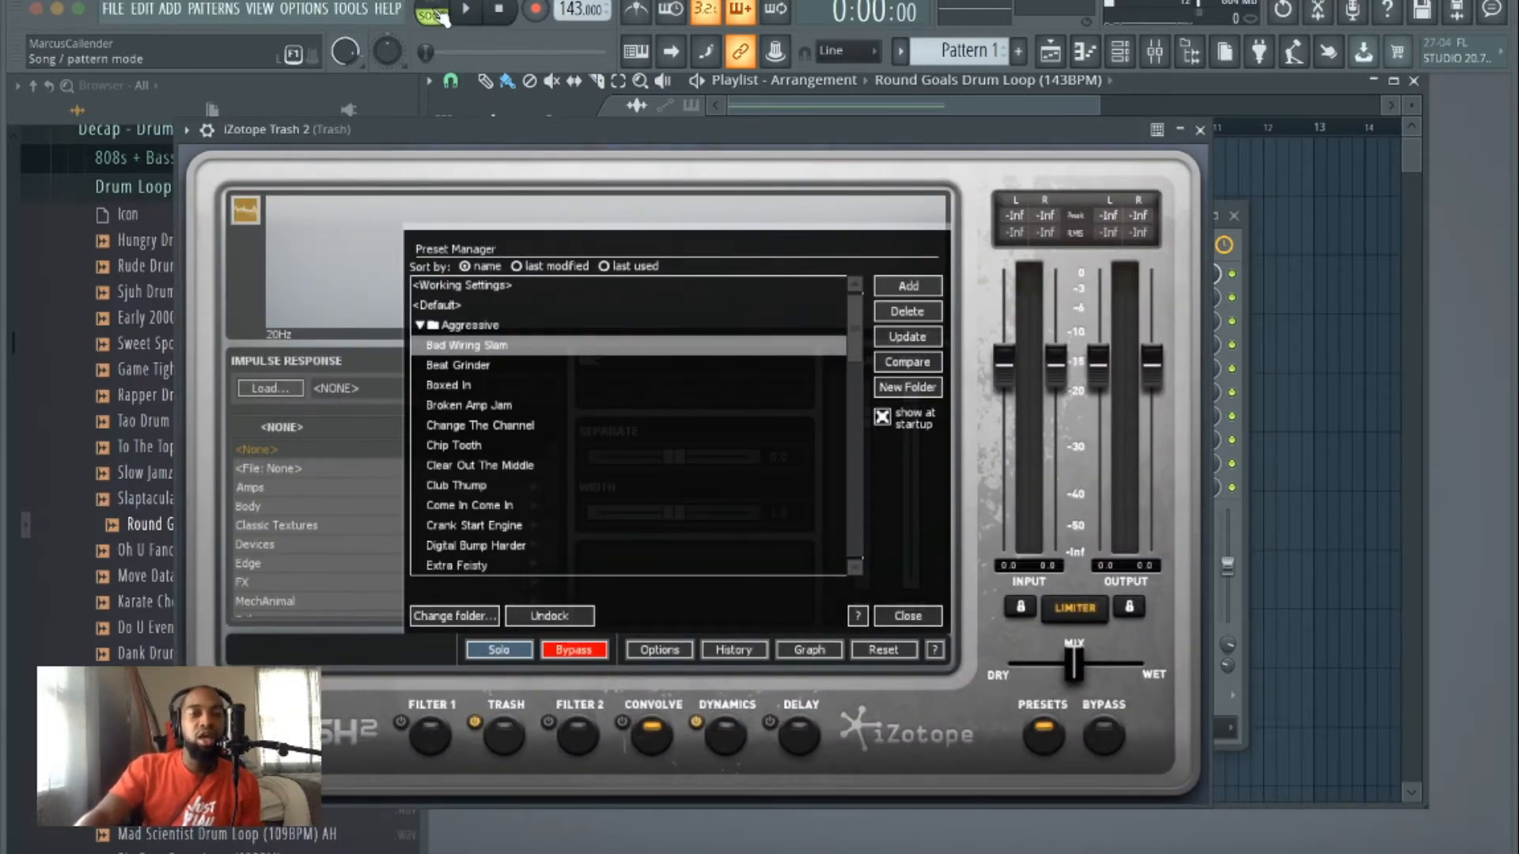
Step: Lower the plugin's global mix to about 12.4 while the song plays, and stop playback after listening
key(space)
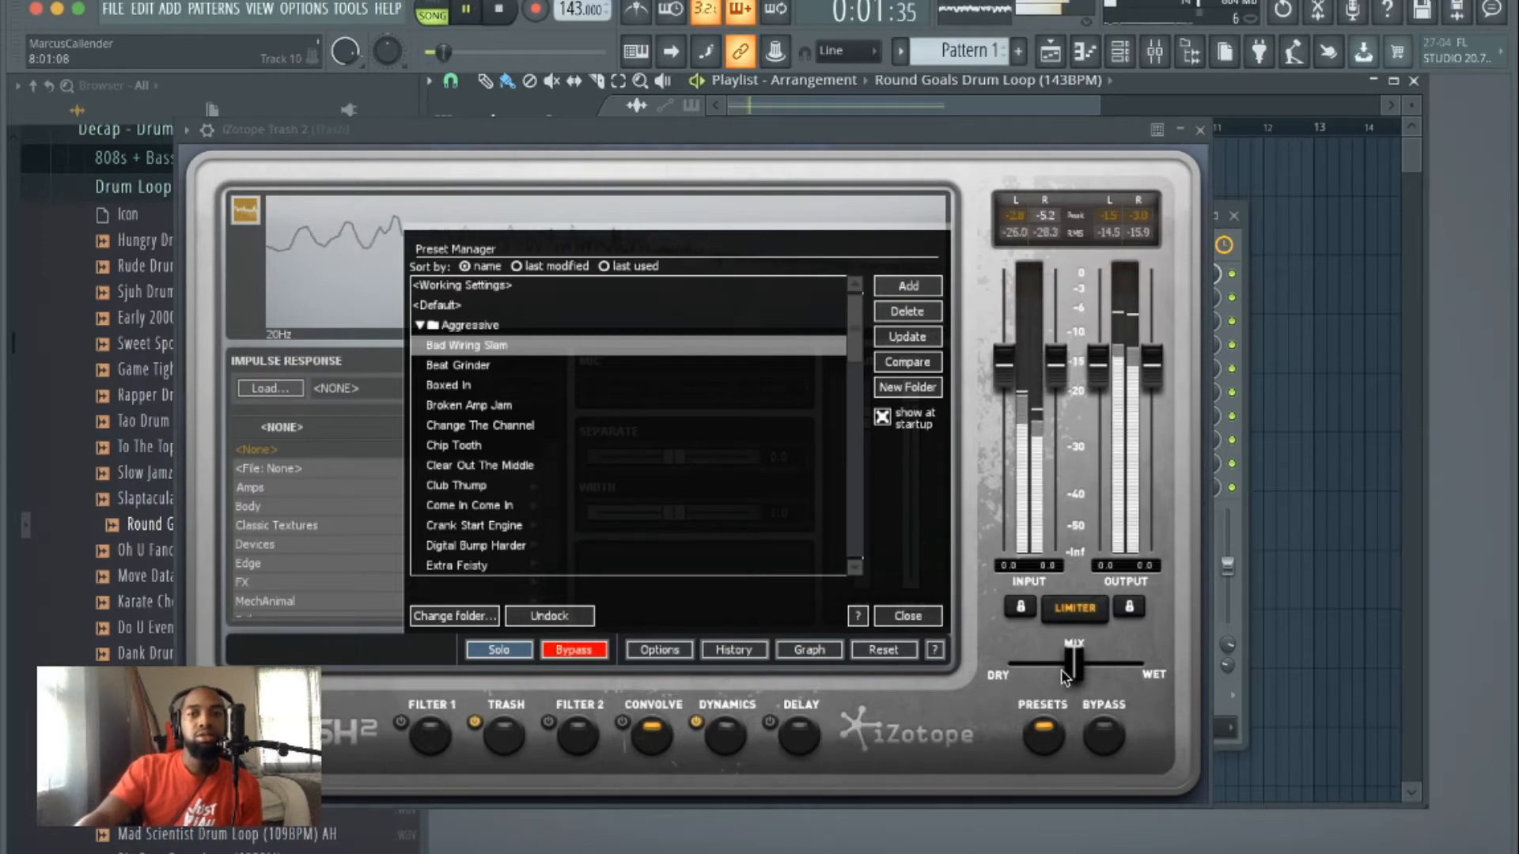
drag(1073, 665, 1026, 696)
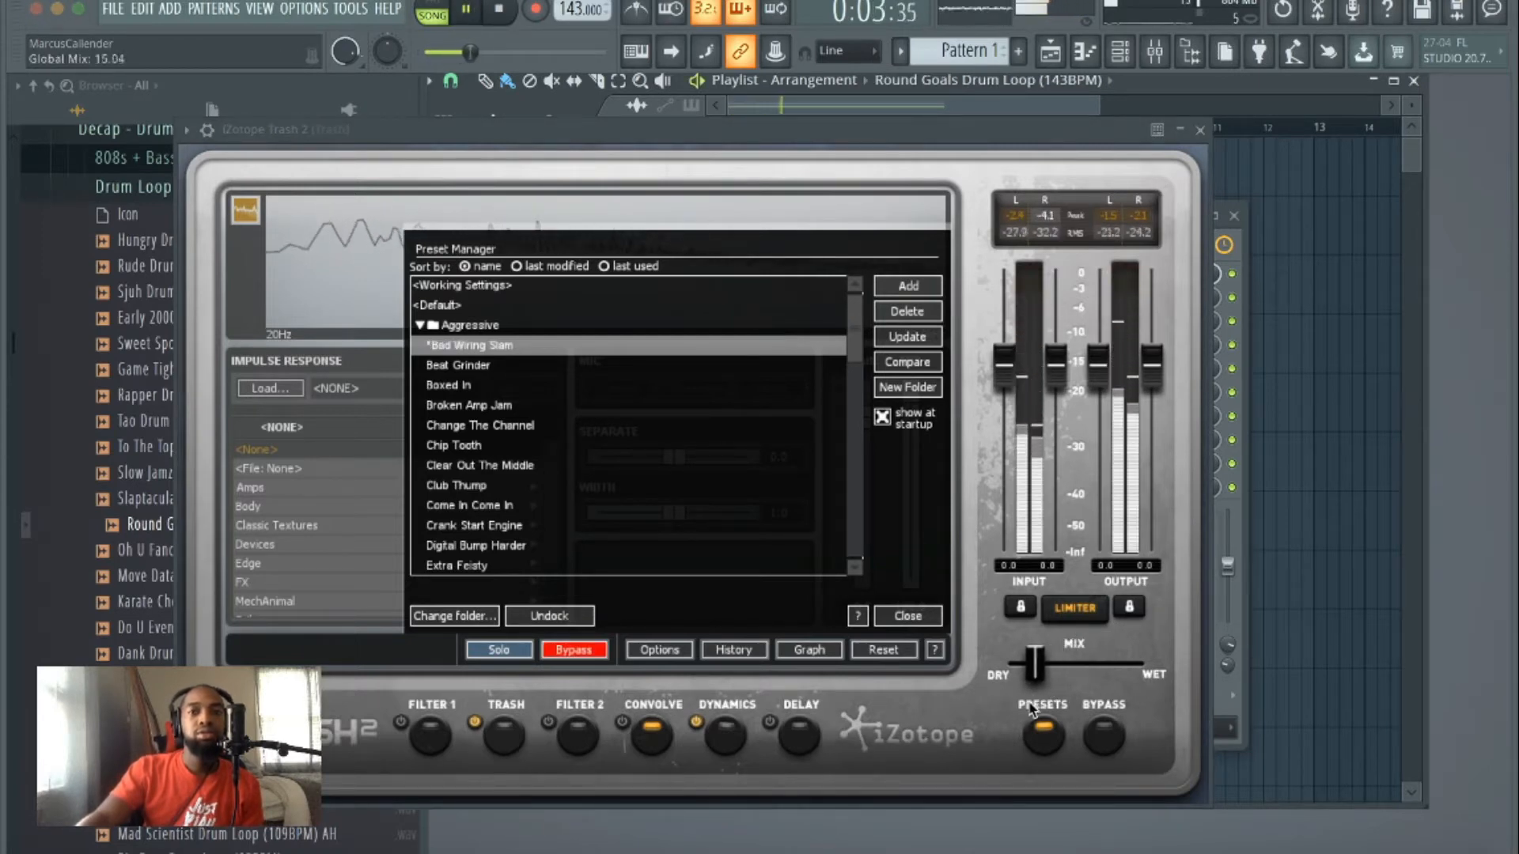
click(1048, 739)
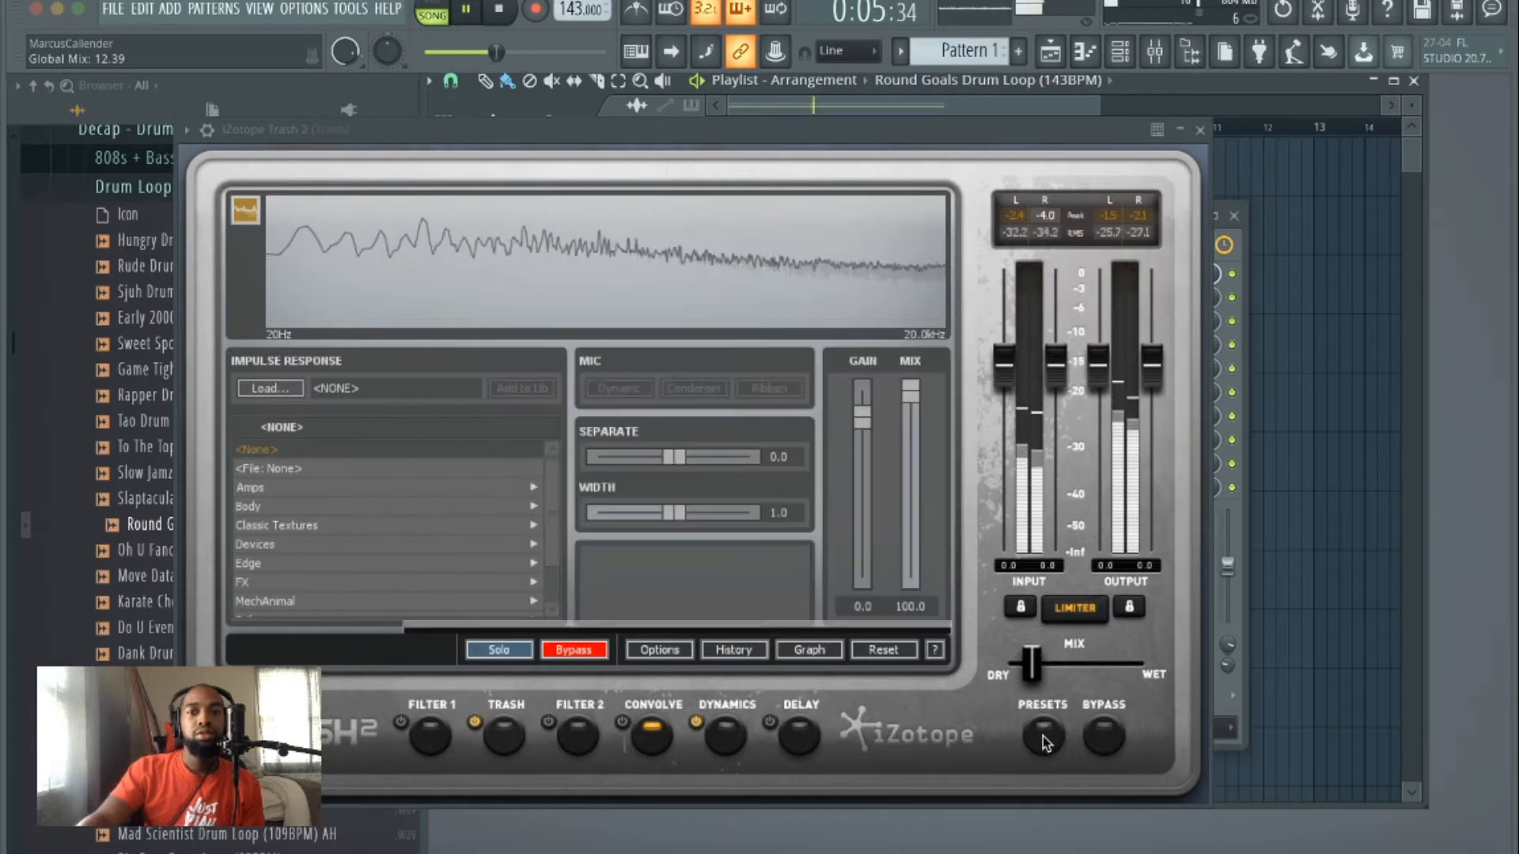
click(1047, 739)
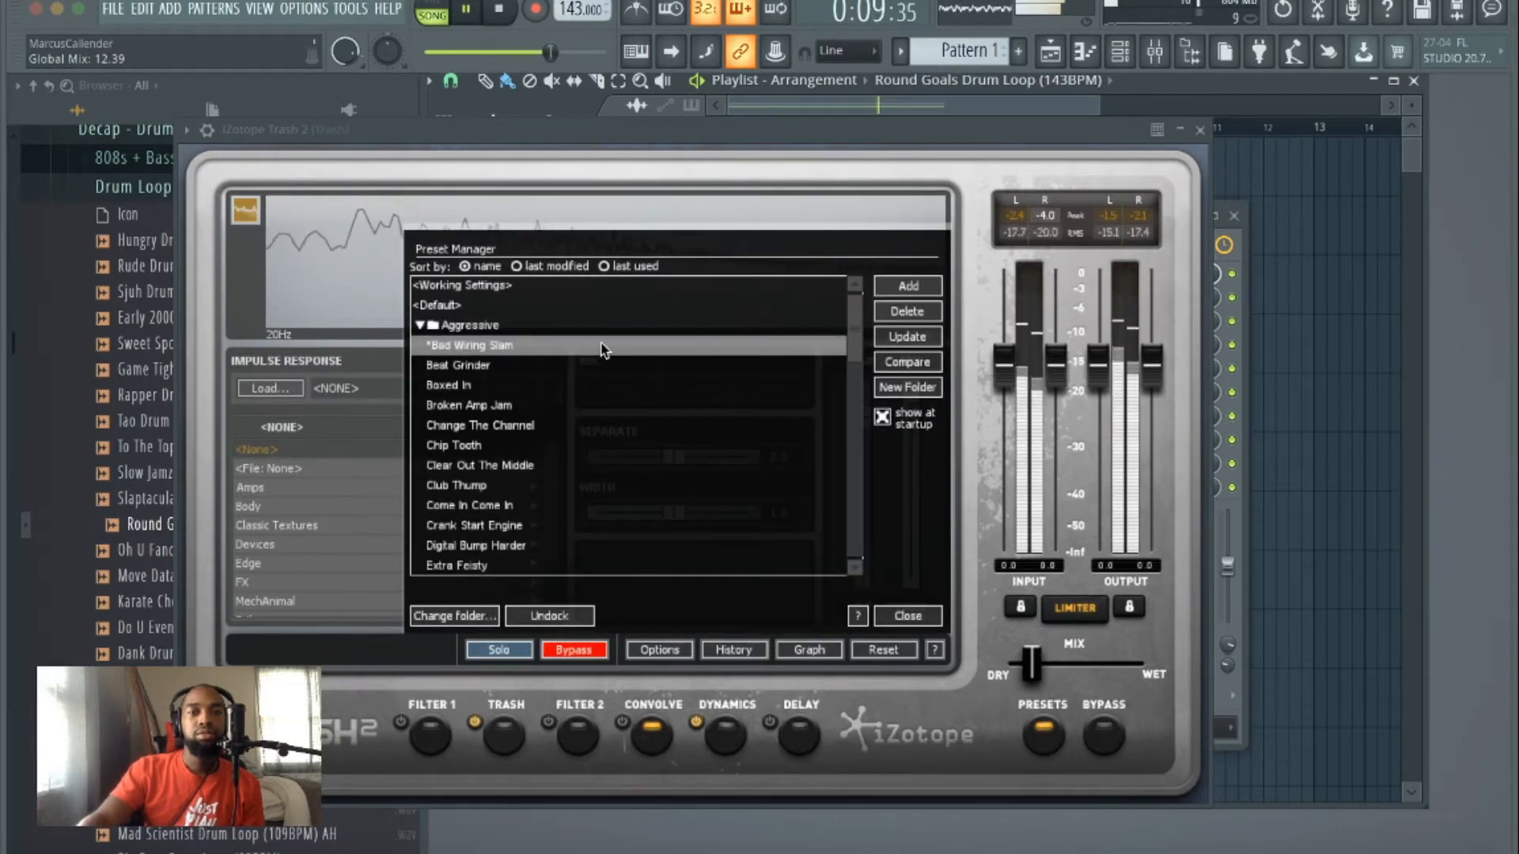
click(501, 11)
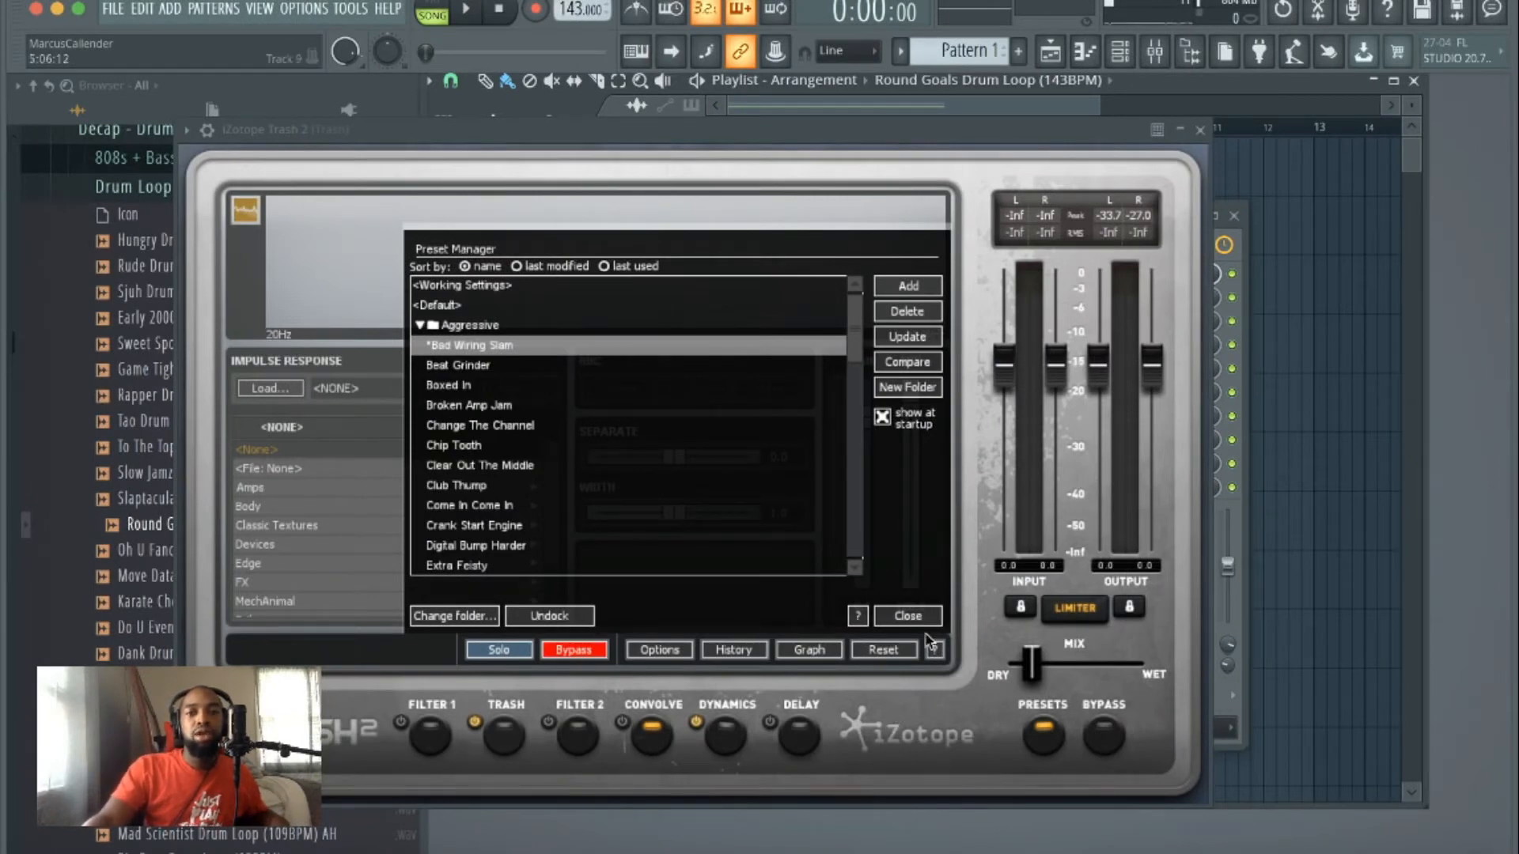
Step: Hide the presets and adjust Filter 1, nudging node 1 to about 51 Hz and moving node 4 to about 1625 Hz and -0.3 dB
click(1042, 742)
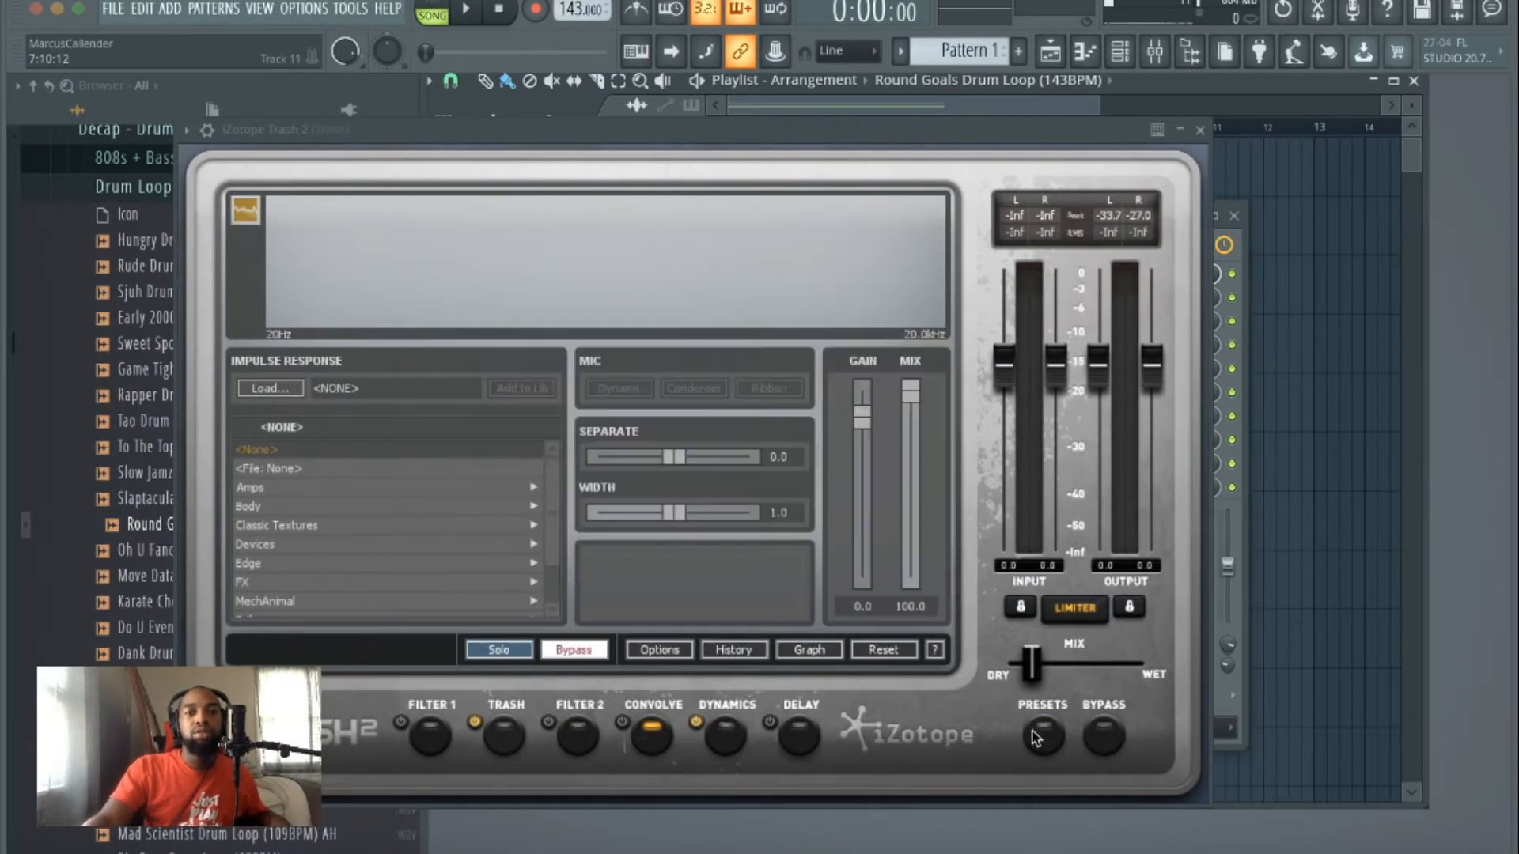
click(431, 735)
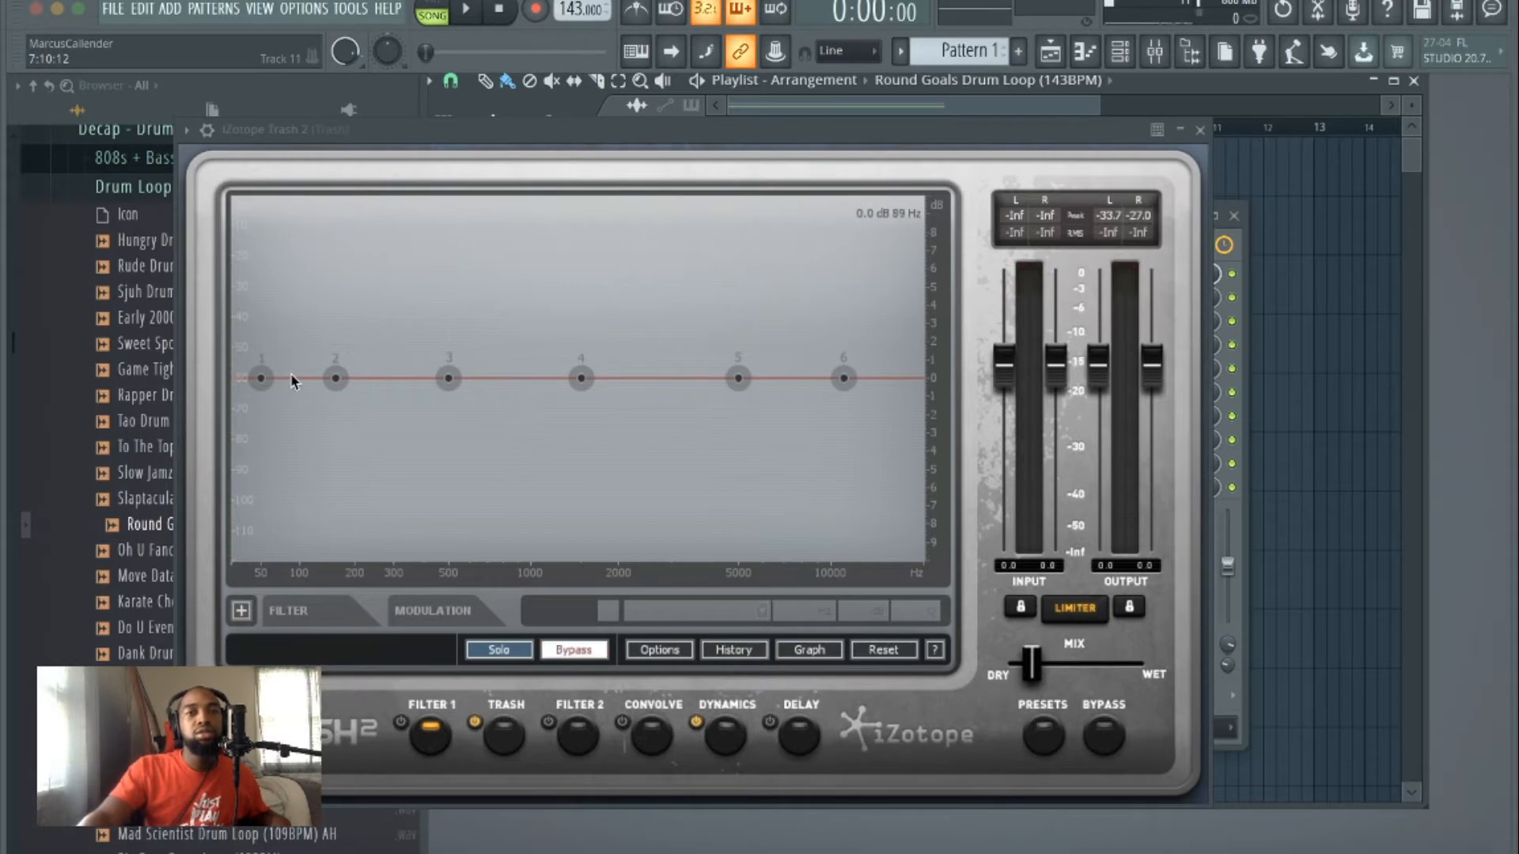
mouse_move(261, 378)
mouse_down()
mouse_move(254, 410)
mouse_move(265, 381)
mouse_up()
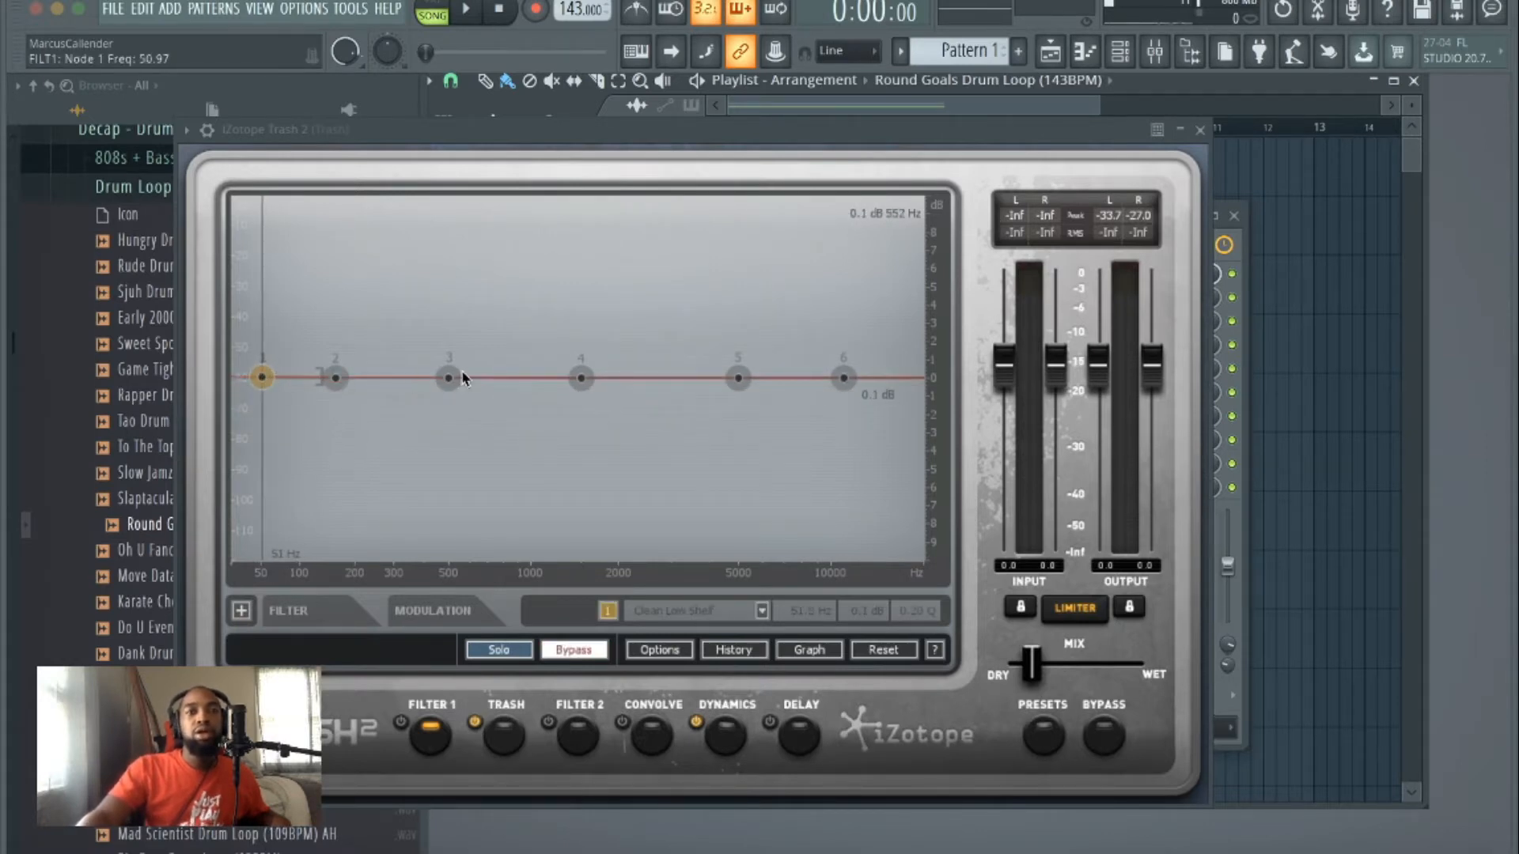
drag(581, 378, 598, 437)
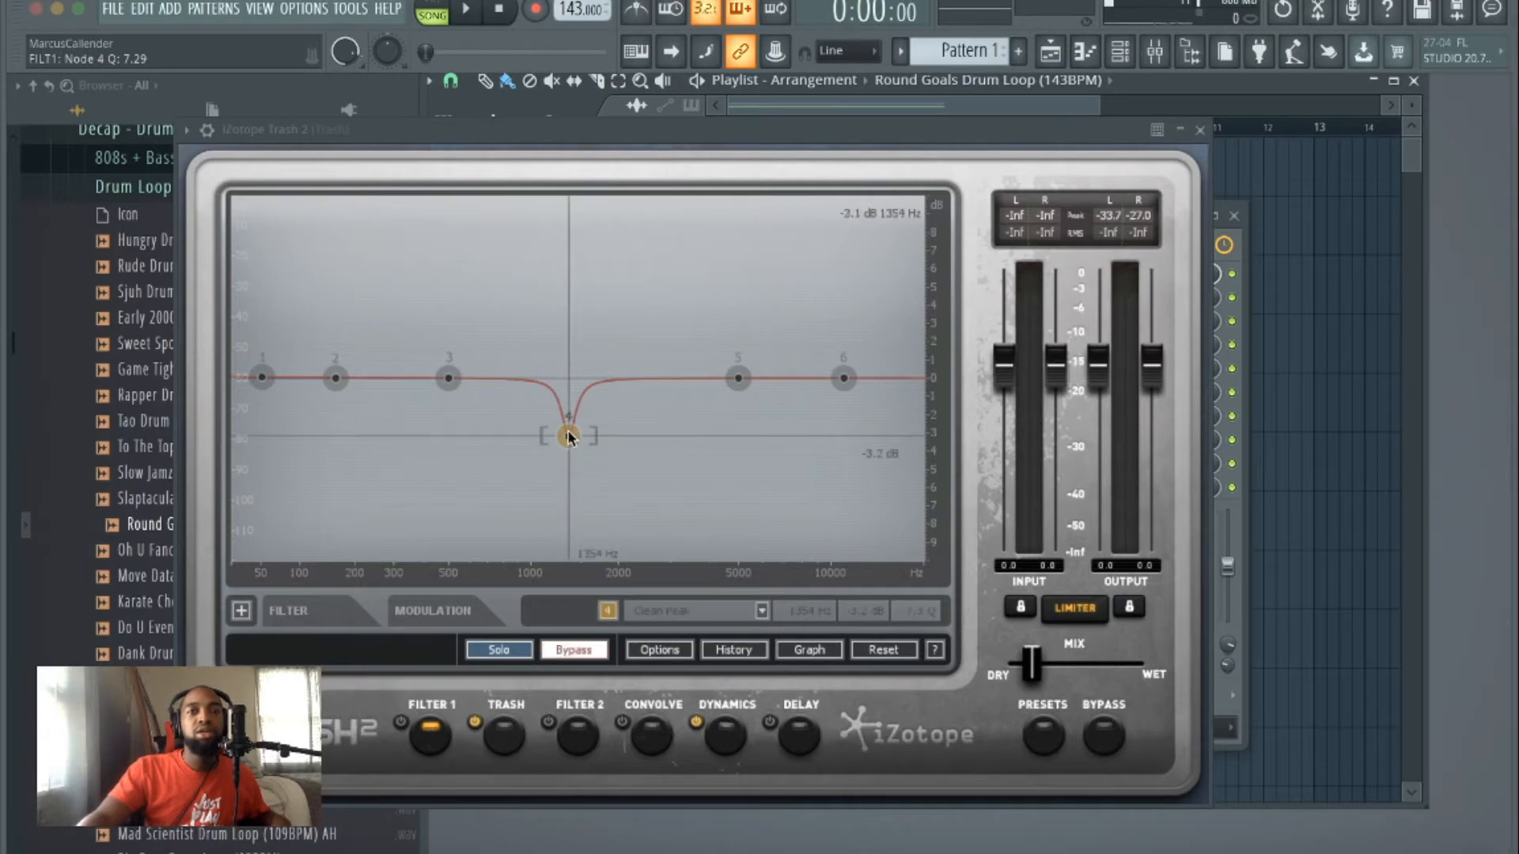
drag(564, 448, 588, 388)
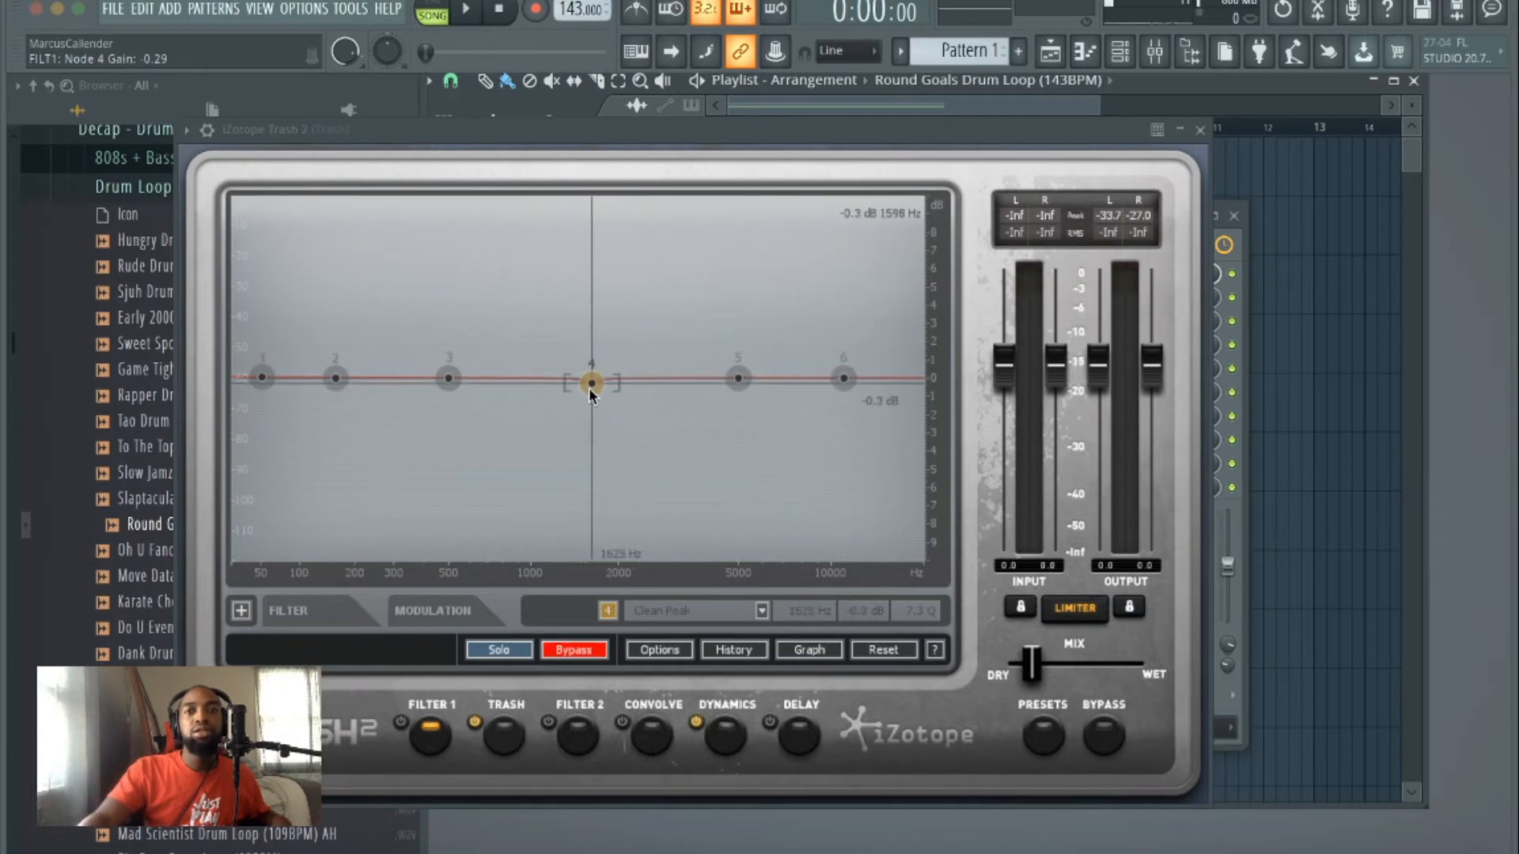
Step: In the Trash module, set Stage 1's Pre to -6.9 and Drive to 4.3 while the song plays
click(500, 738)
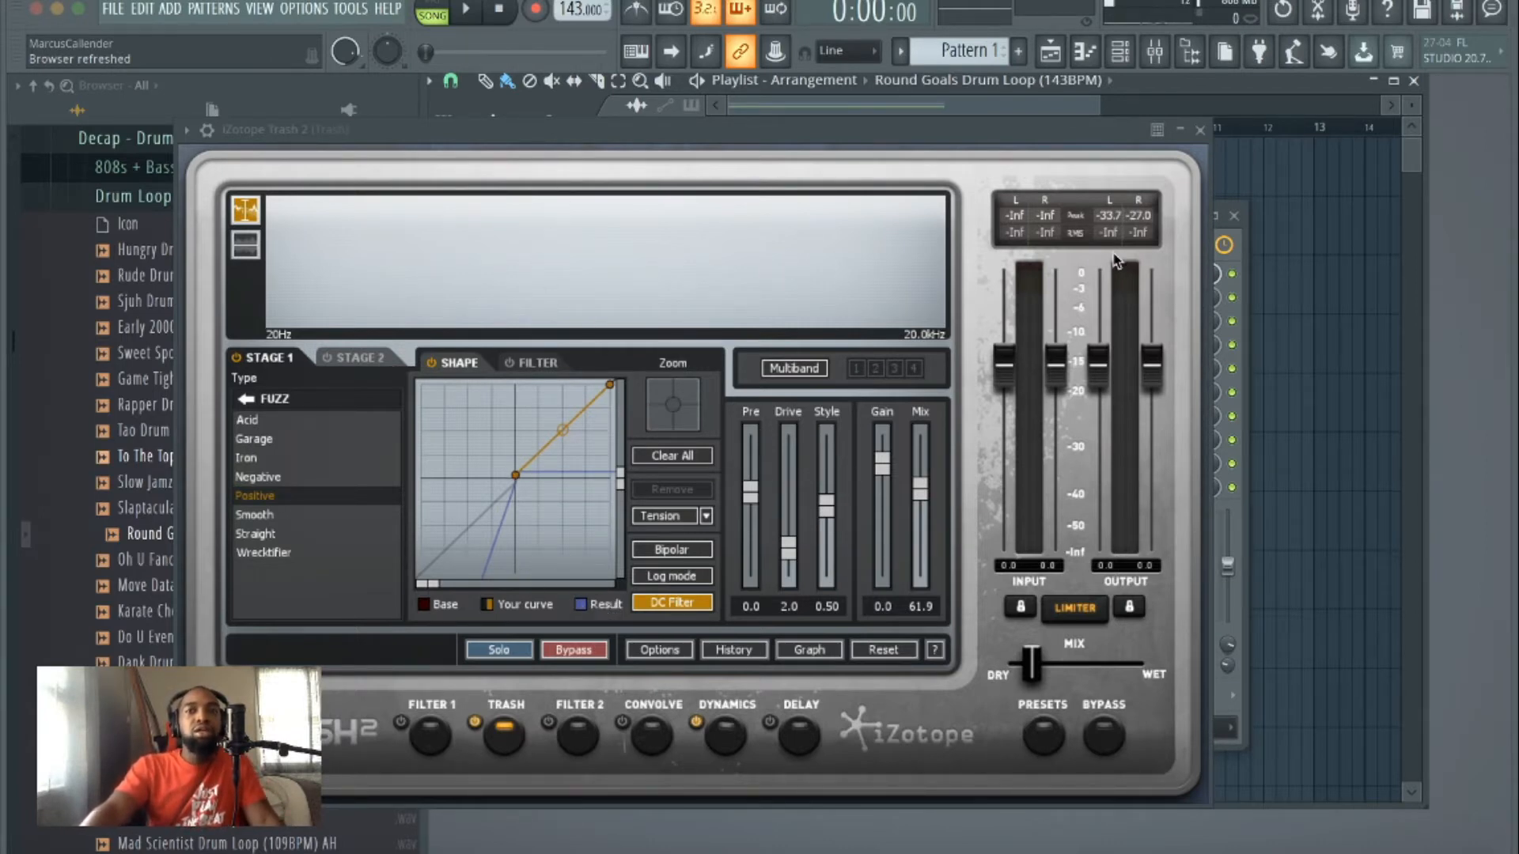
click(470, 14)
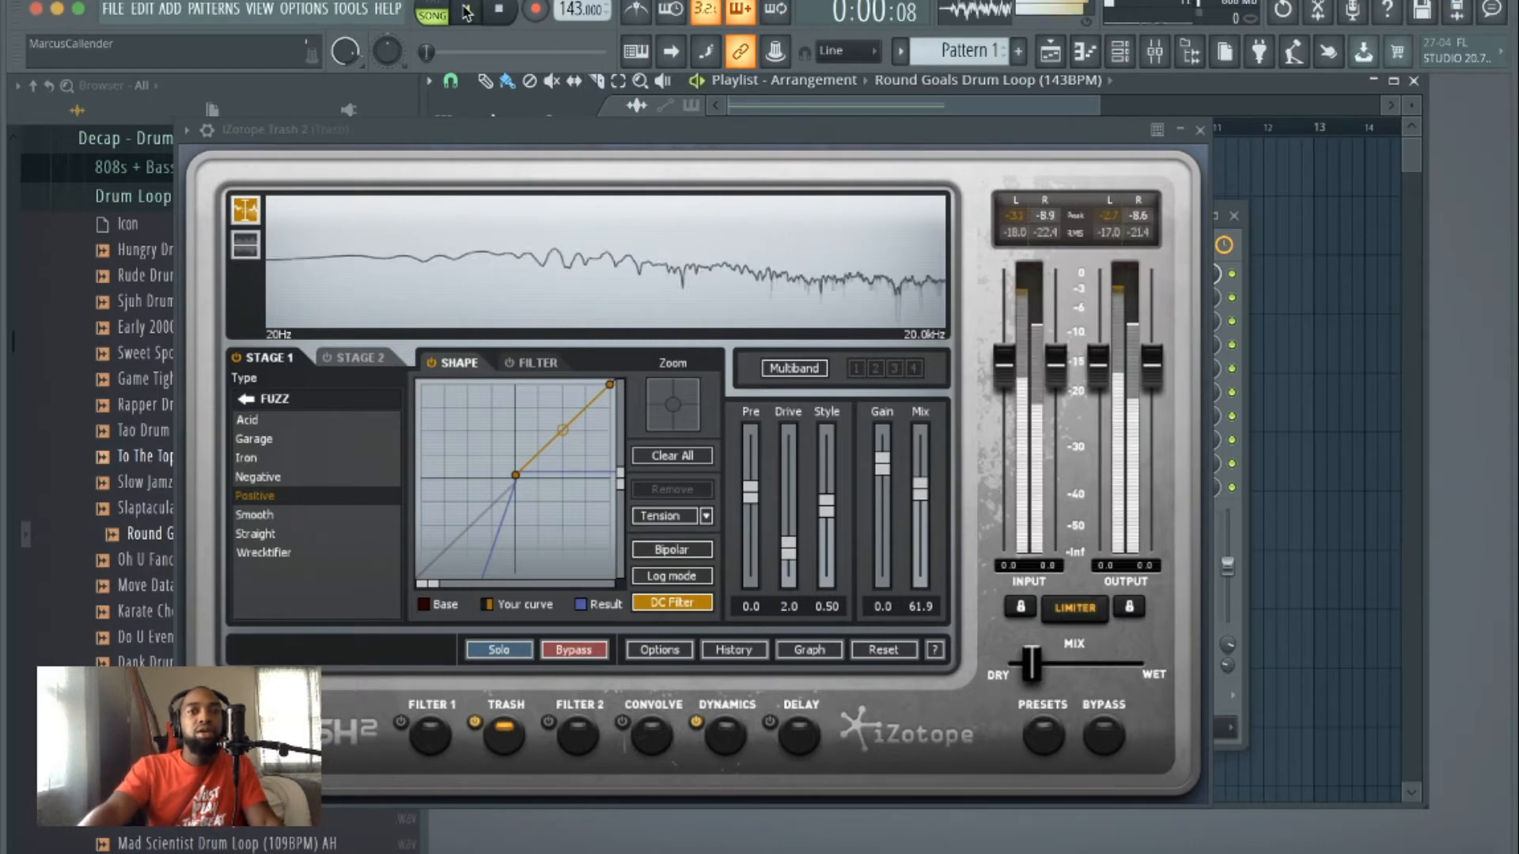
drag(750, 492, 777, 512)
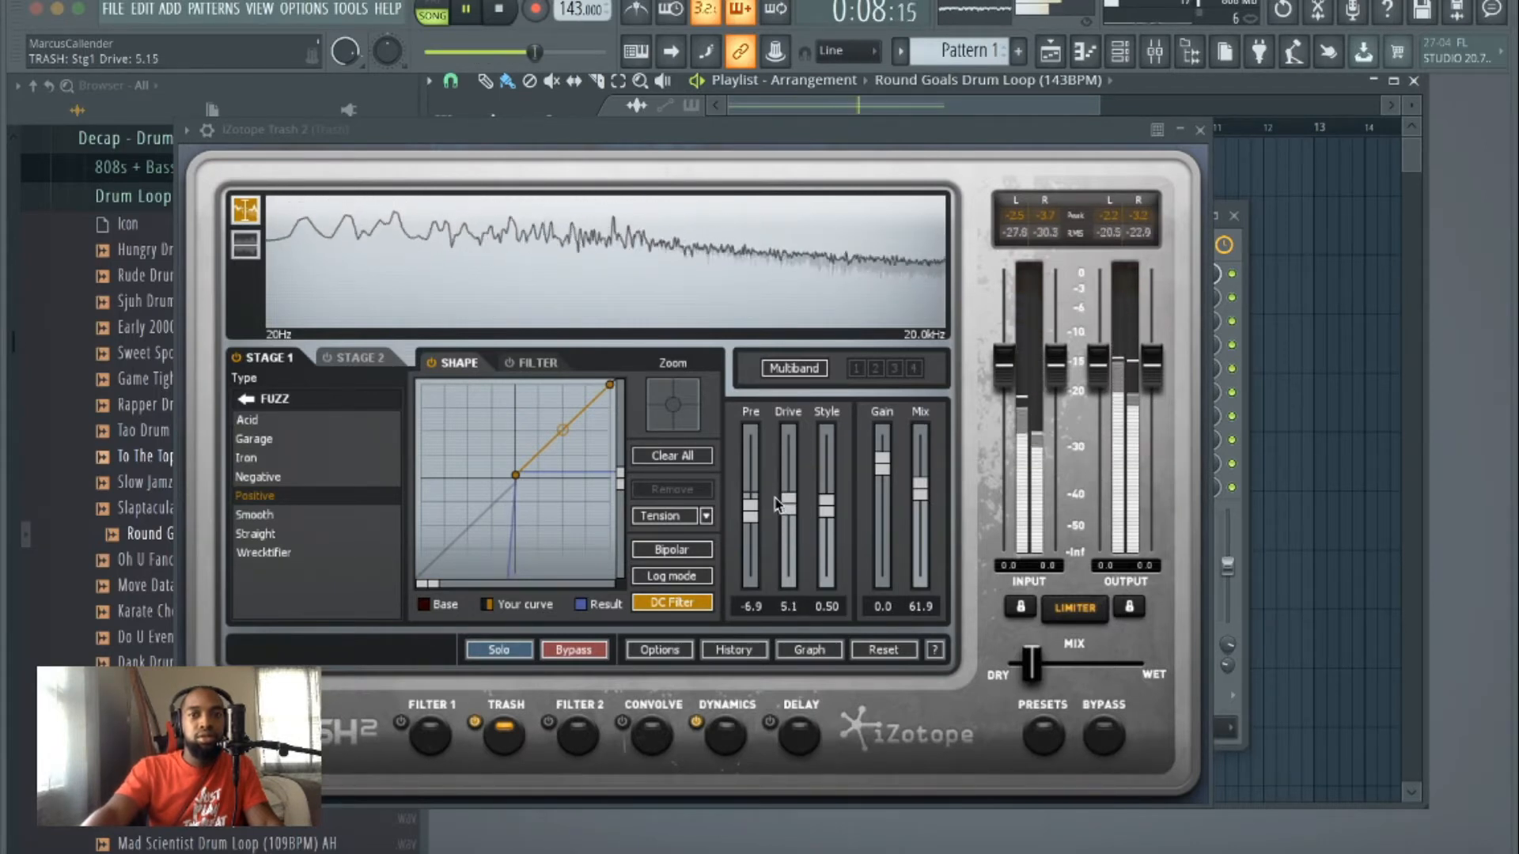
click(500, 13)
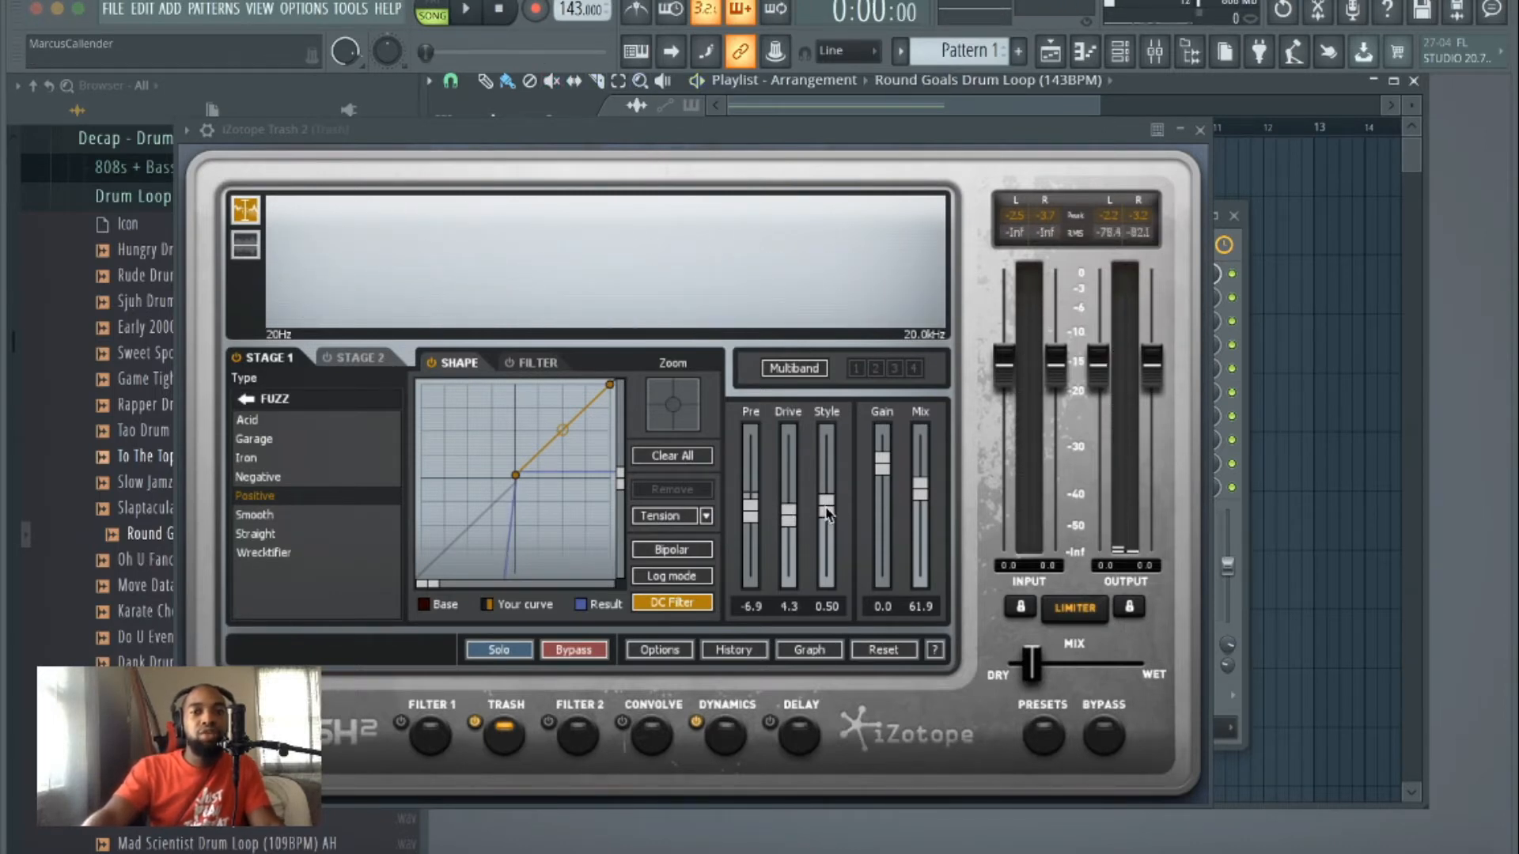
Step: Try Stage 1's Style at 1.00, and lower it to 0.00 while listening to the song
drag(827, 512, 826, 427)
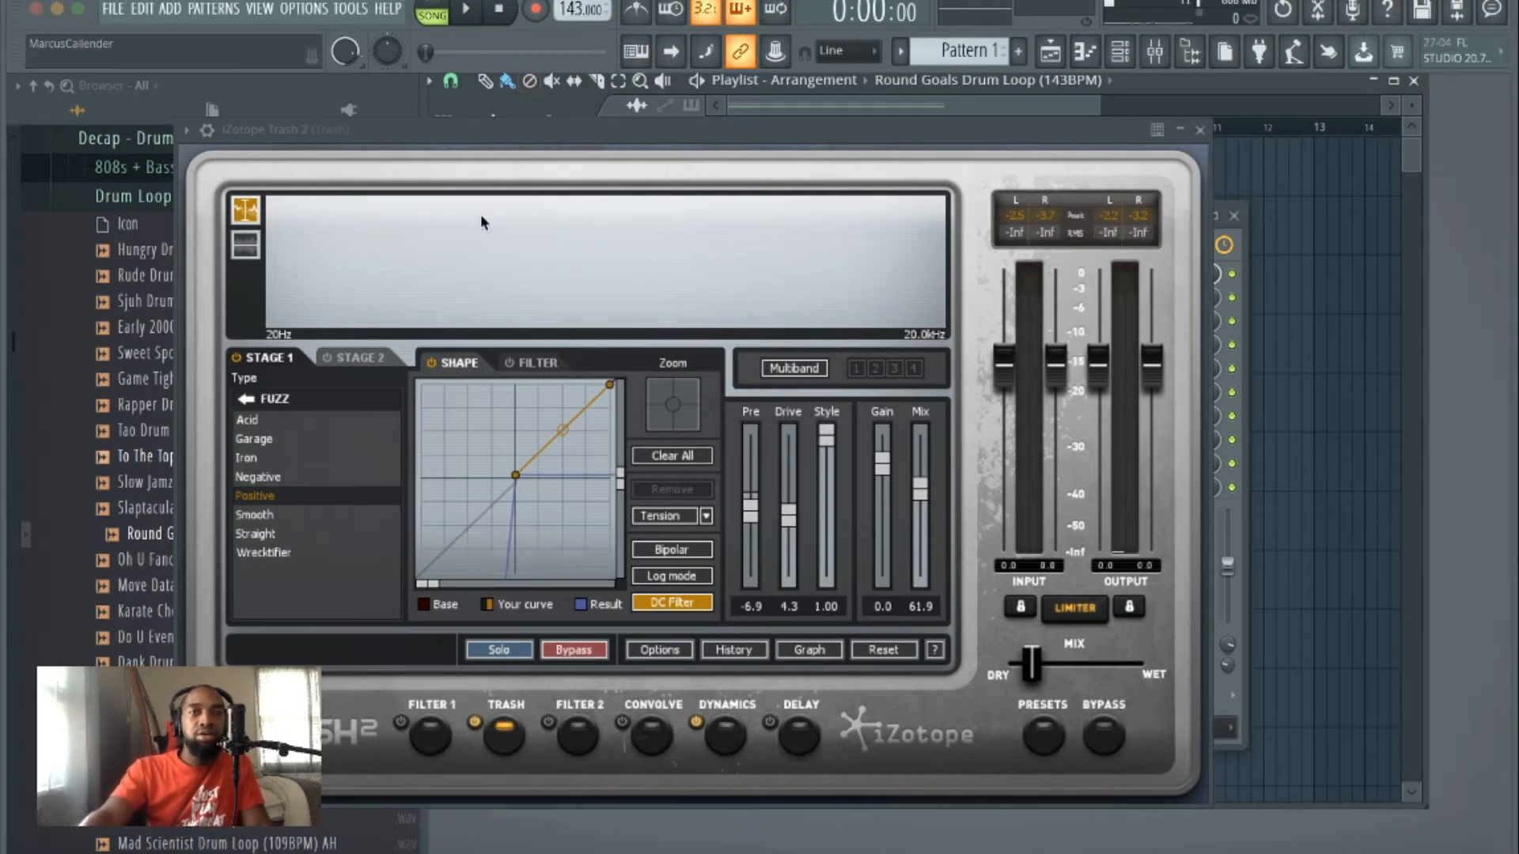
click(466, 9)
drag(826, 433, 825, 581)
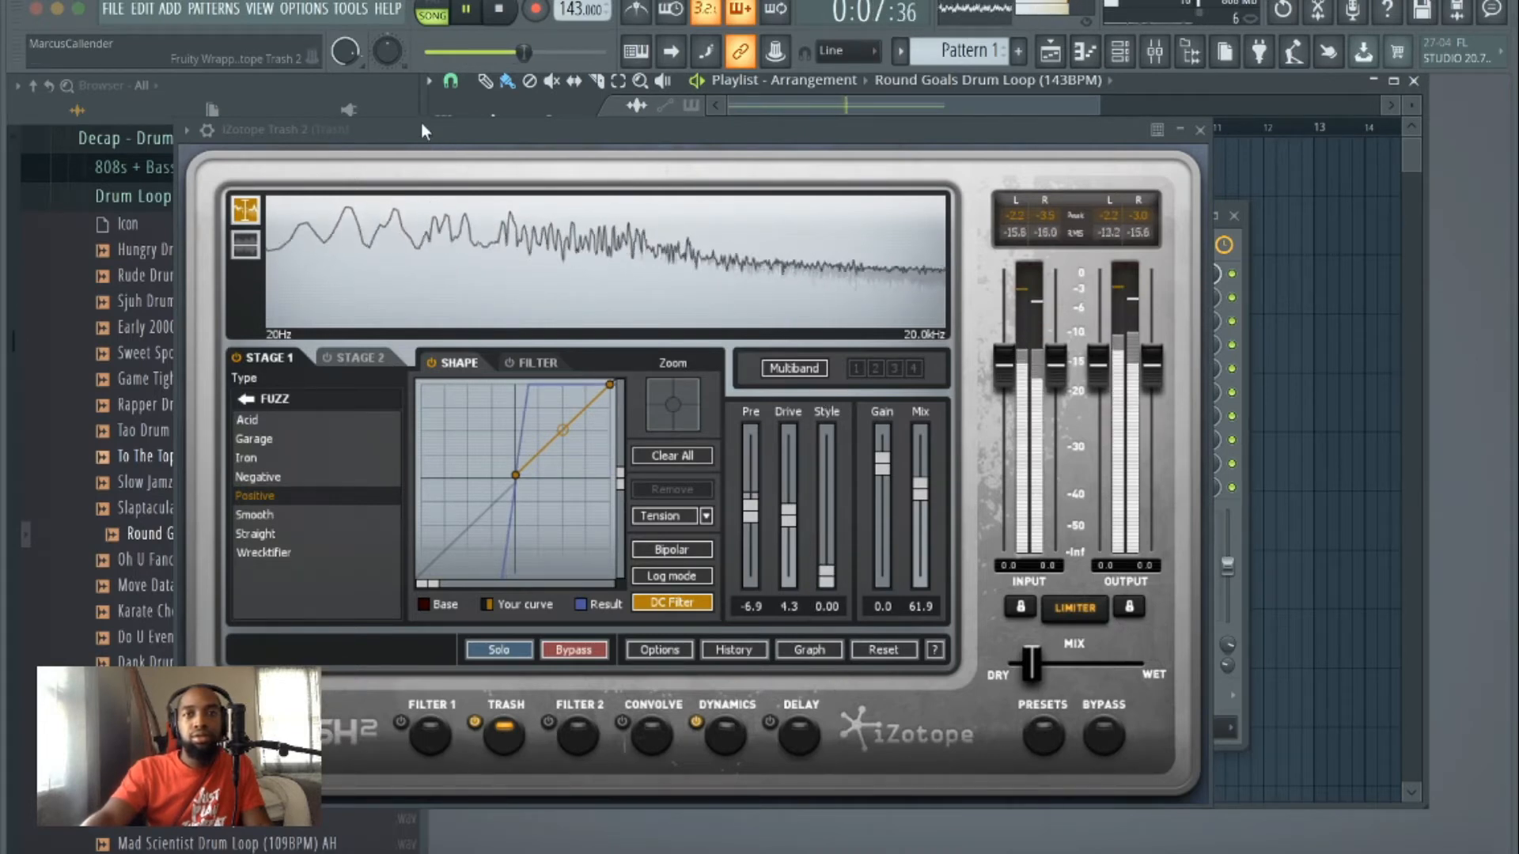
key(space)
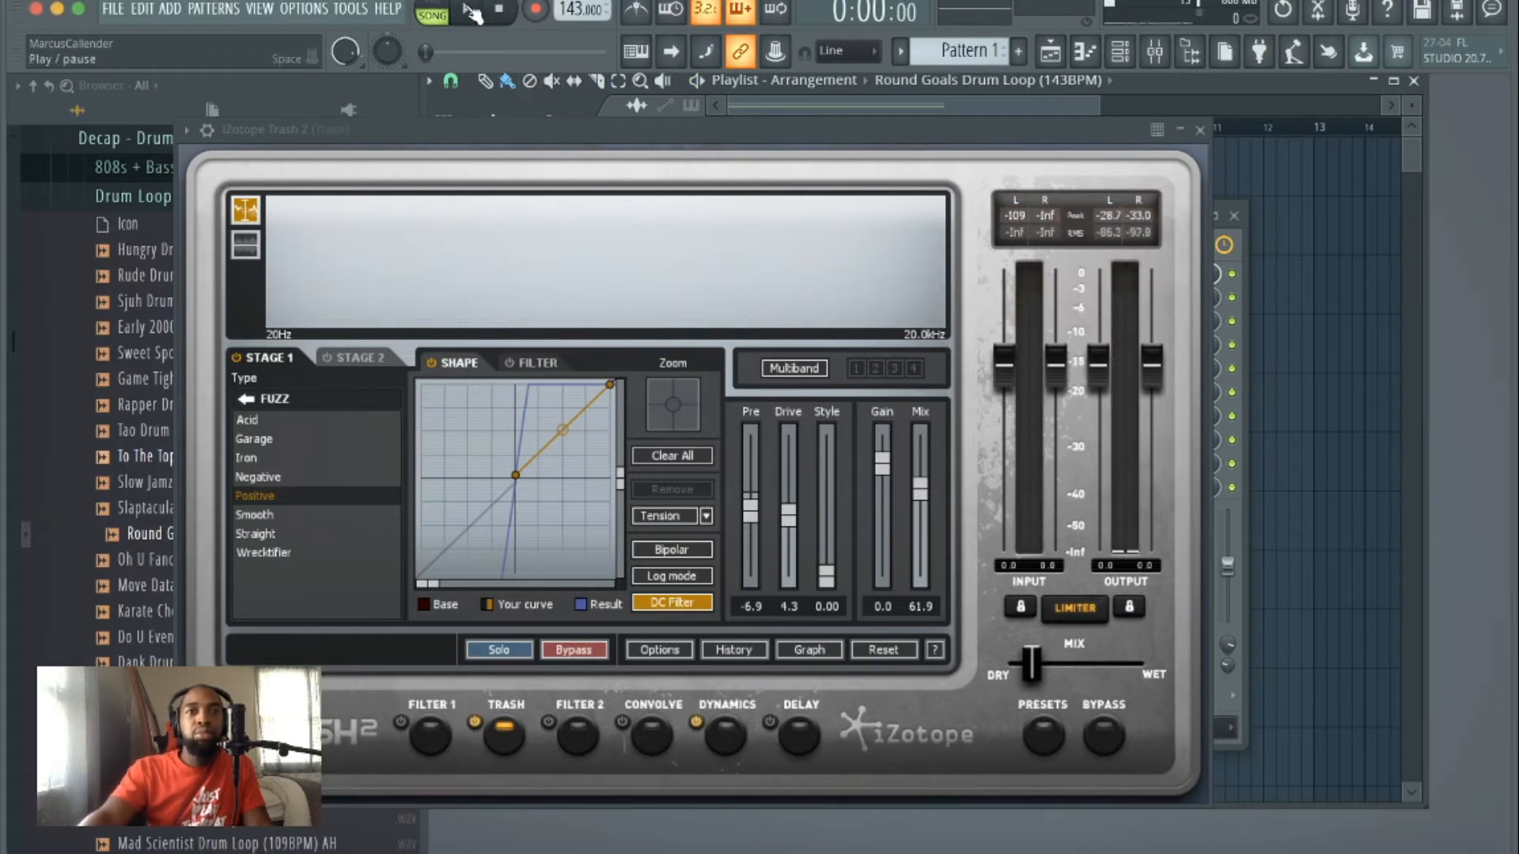
Step: During playback, raise the global mix to 100 and set Stage 1's Mix to 8.2 and Gain to -21.3
click(473, 15)
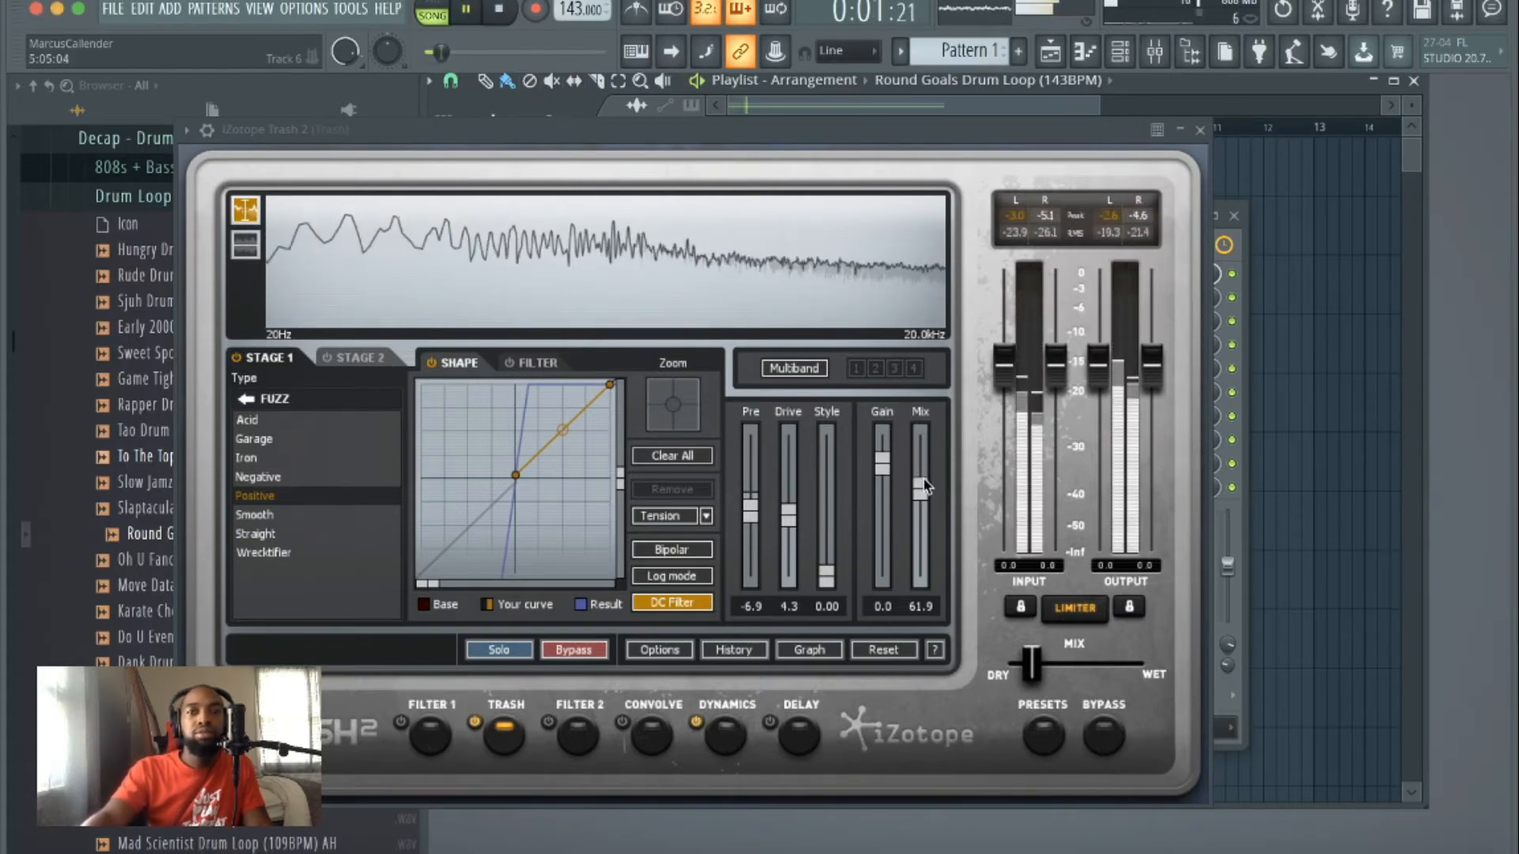
drag(919, 488, 882, 433)
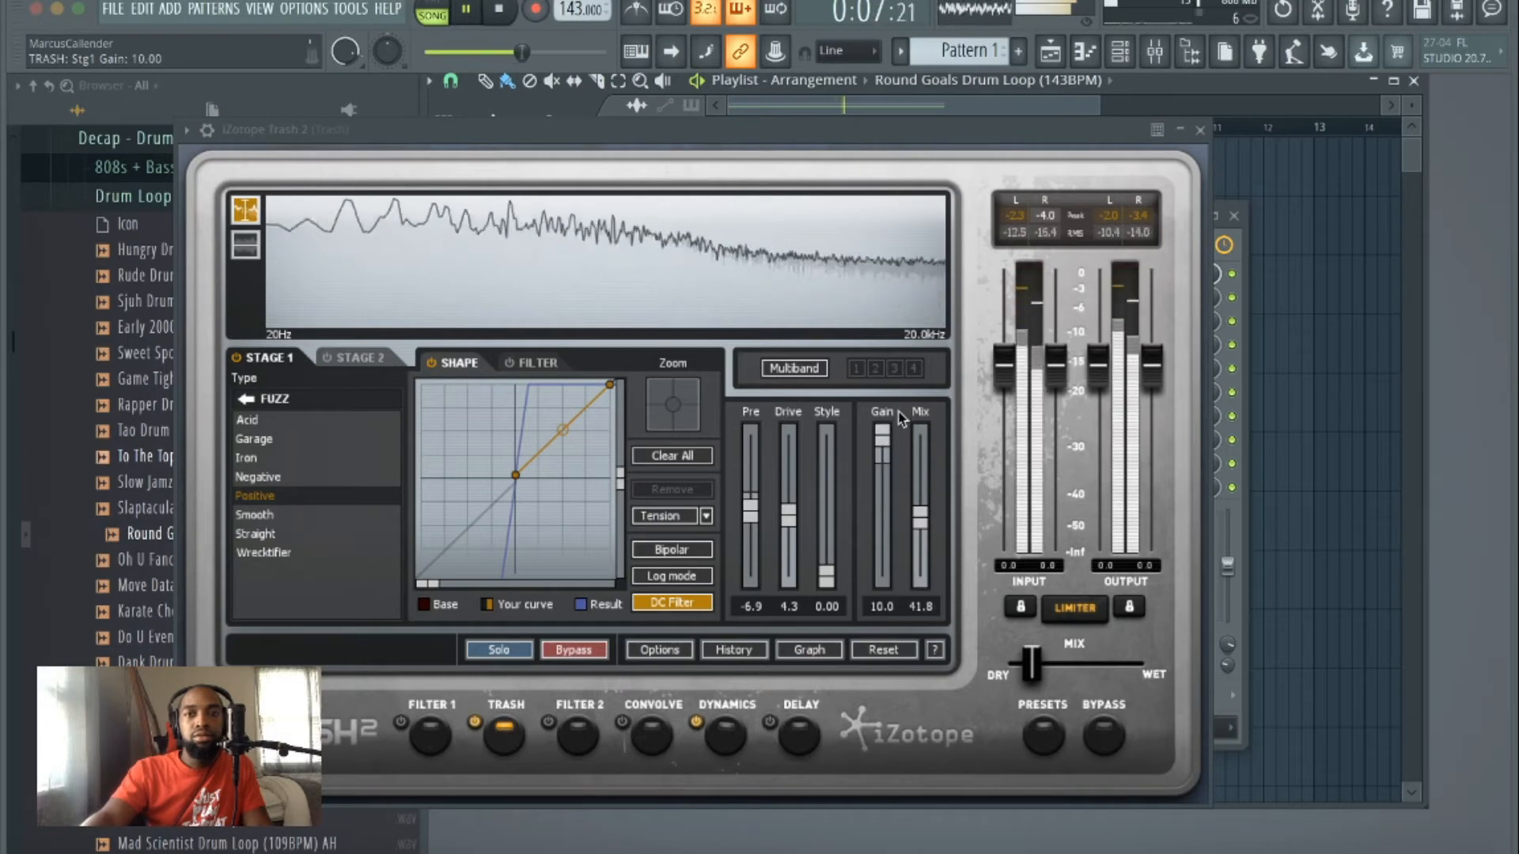
drag(1031, 664, 1139, 666)
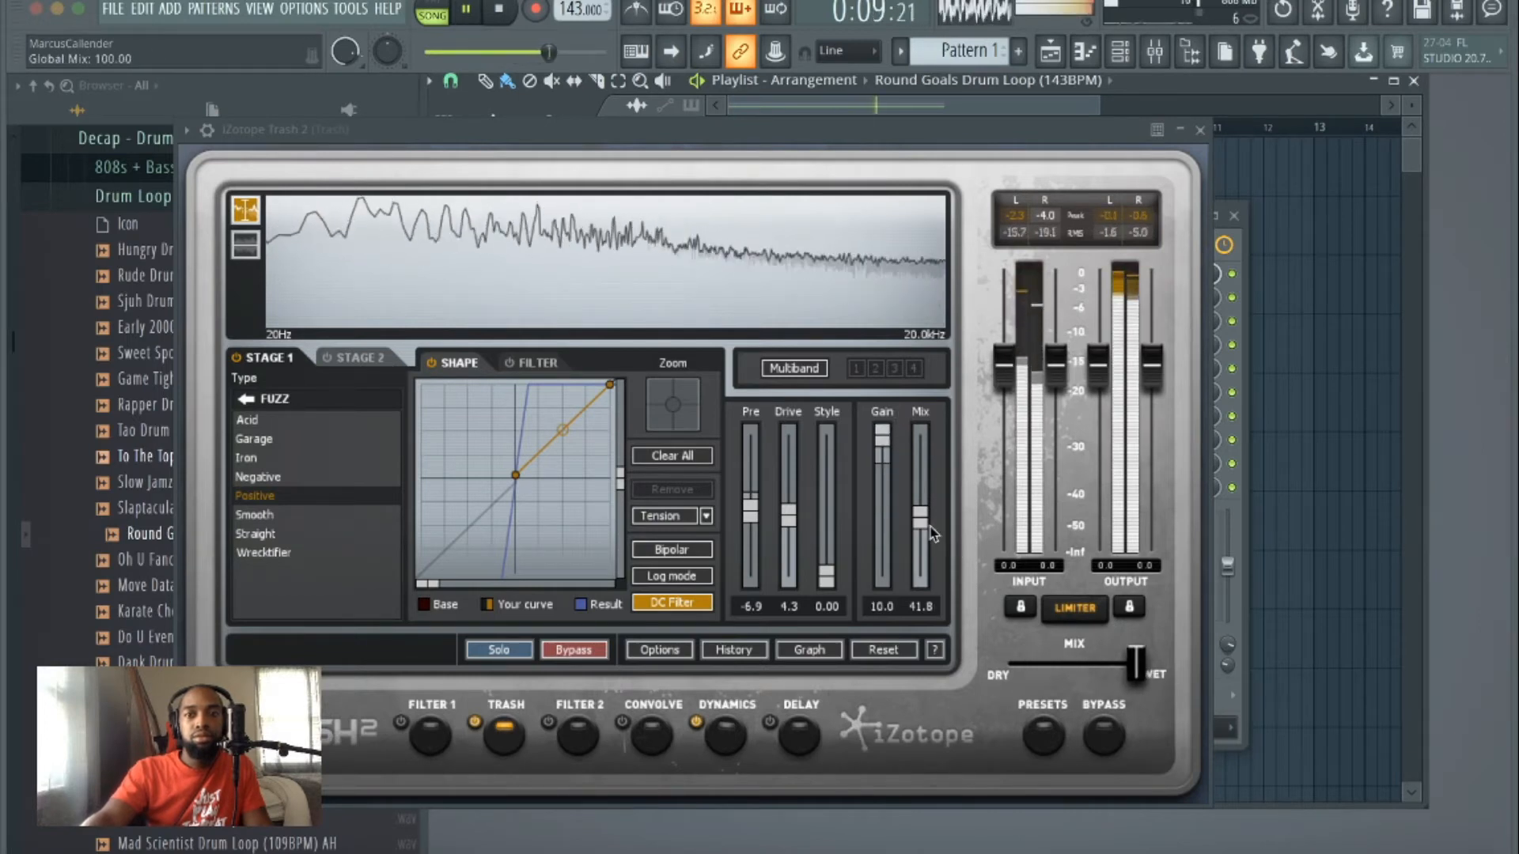
drag(922, 520, 926, 575)
drag(882, 434, 886, 526)
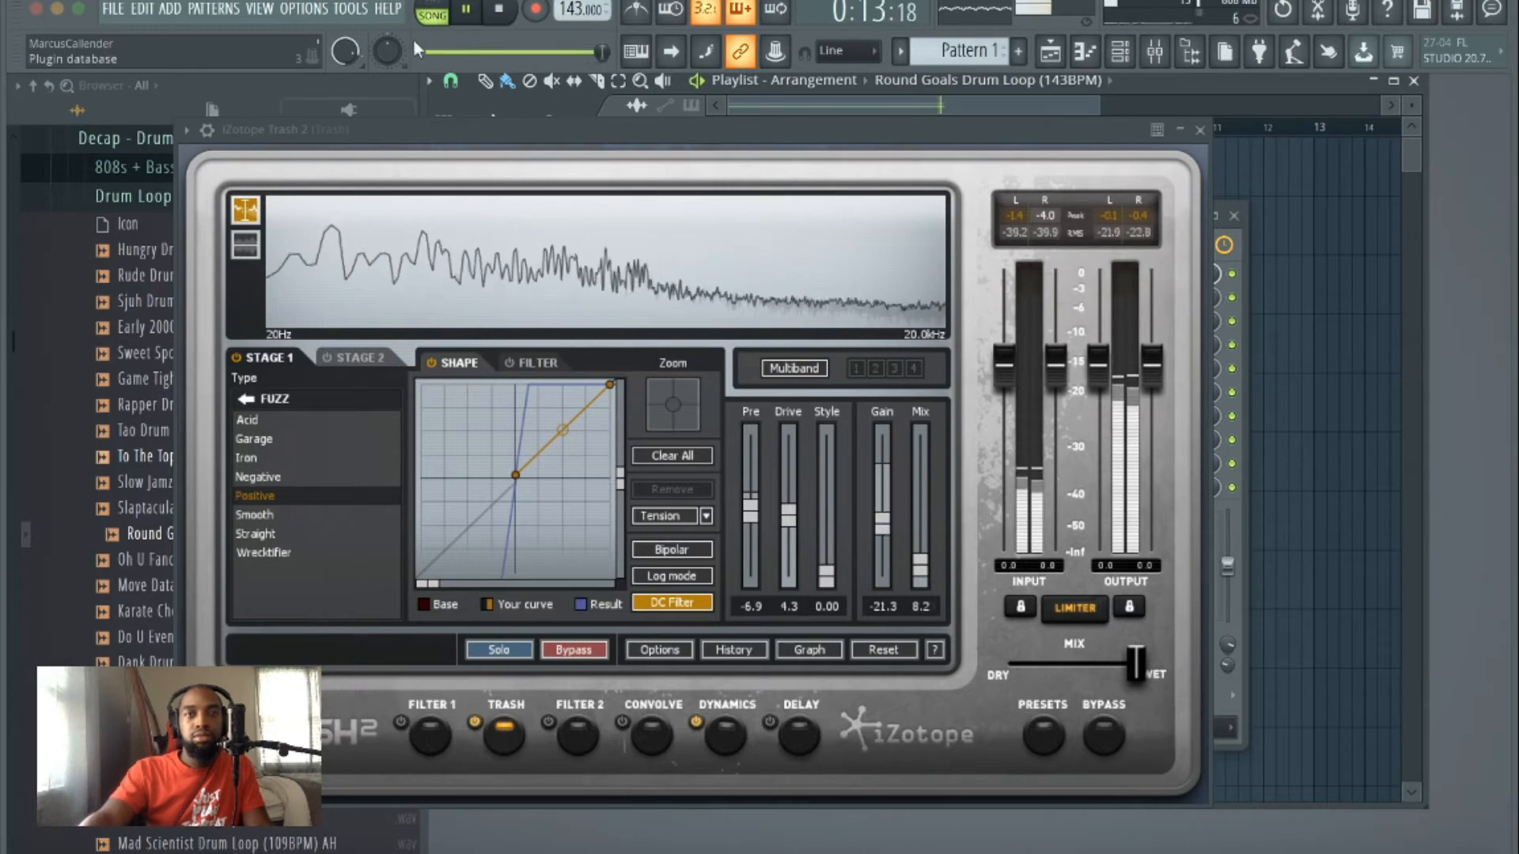
click(497, 11)
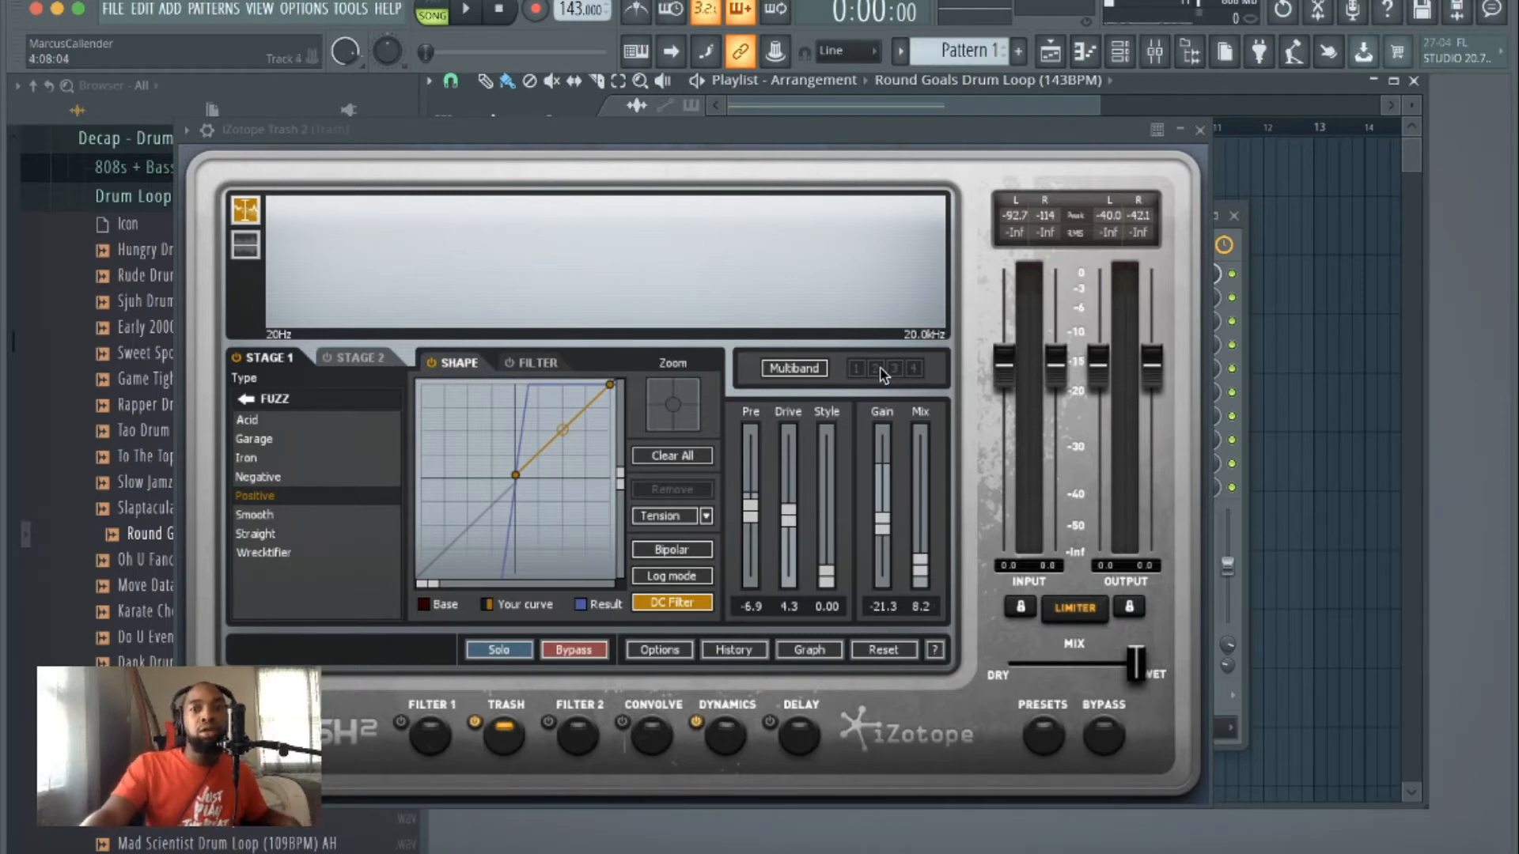
Step: Enable multiband processing in the Trash module and switch between its bands, leaving band 3 selected
click(804, 368)
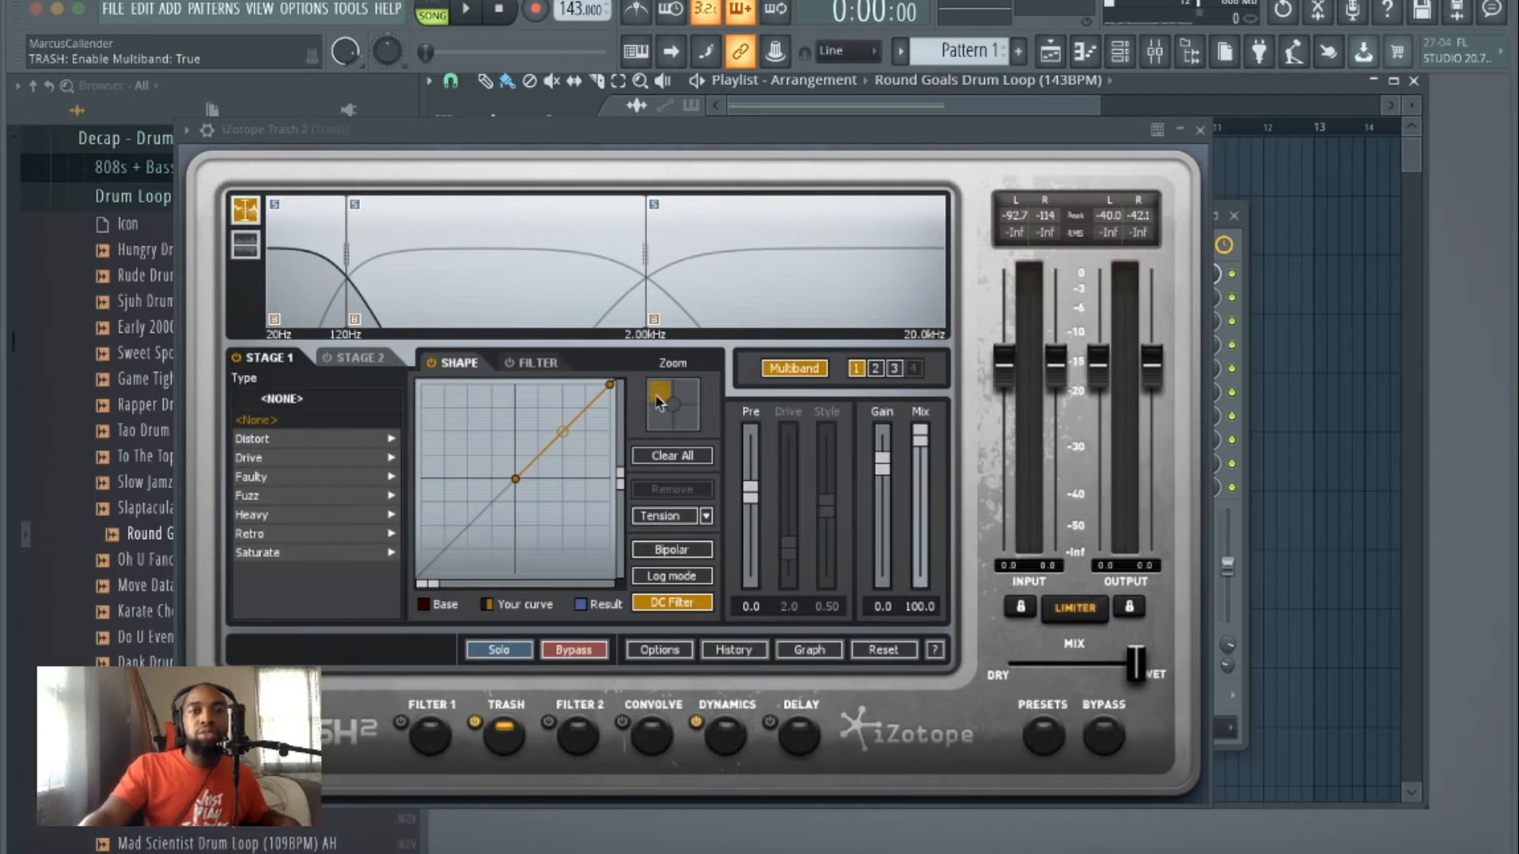
click(895, 369)
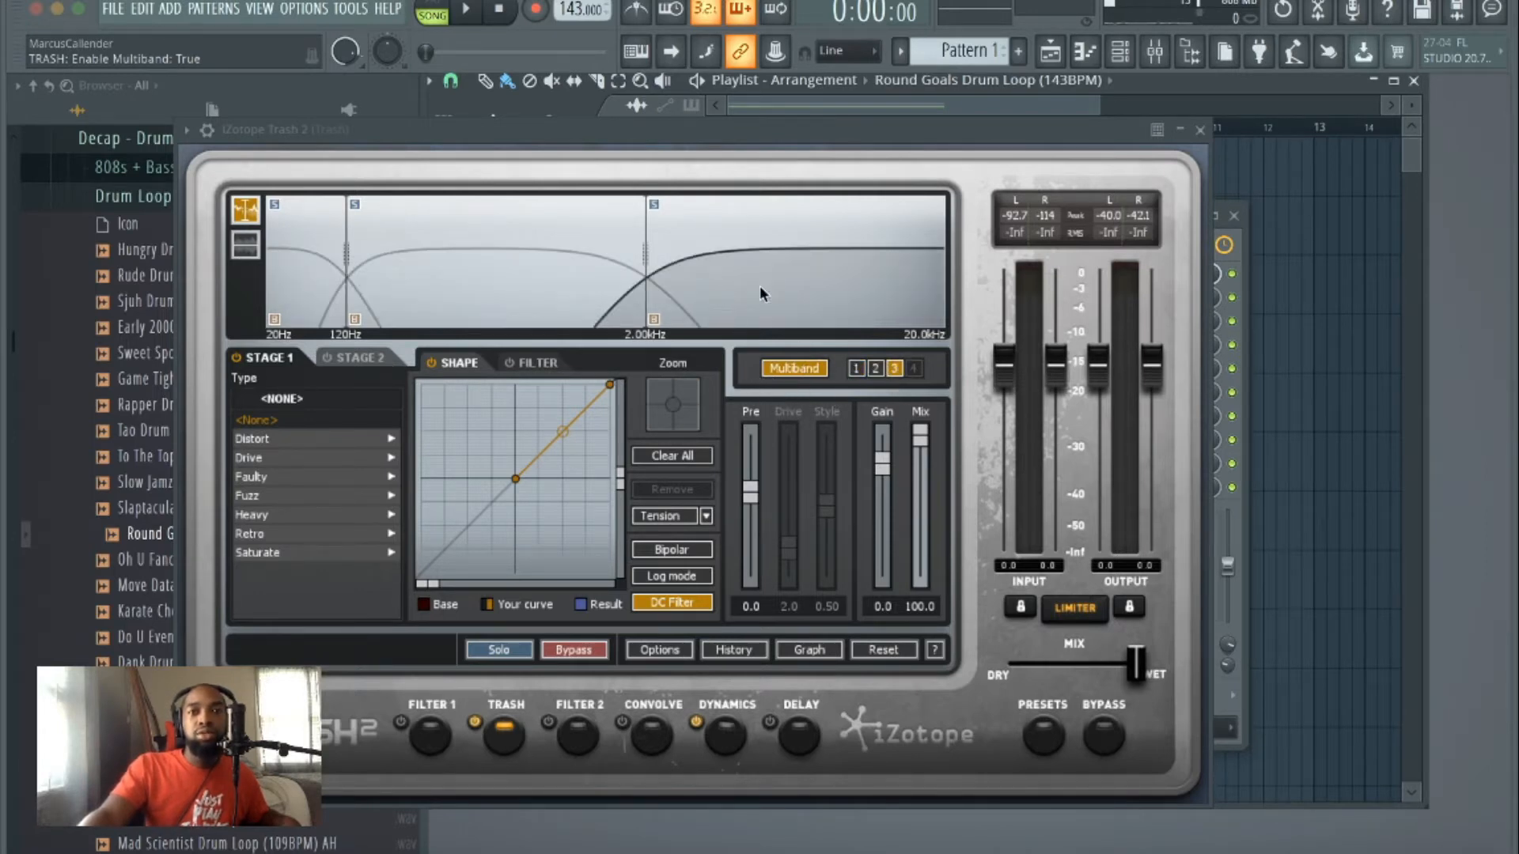
click(856, 369)
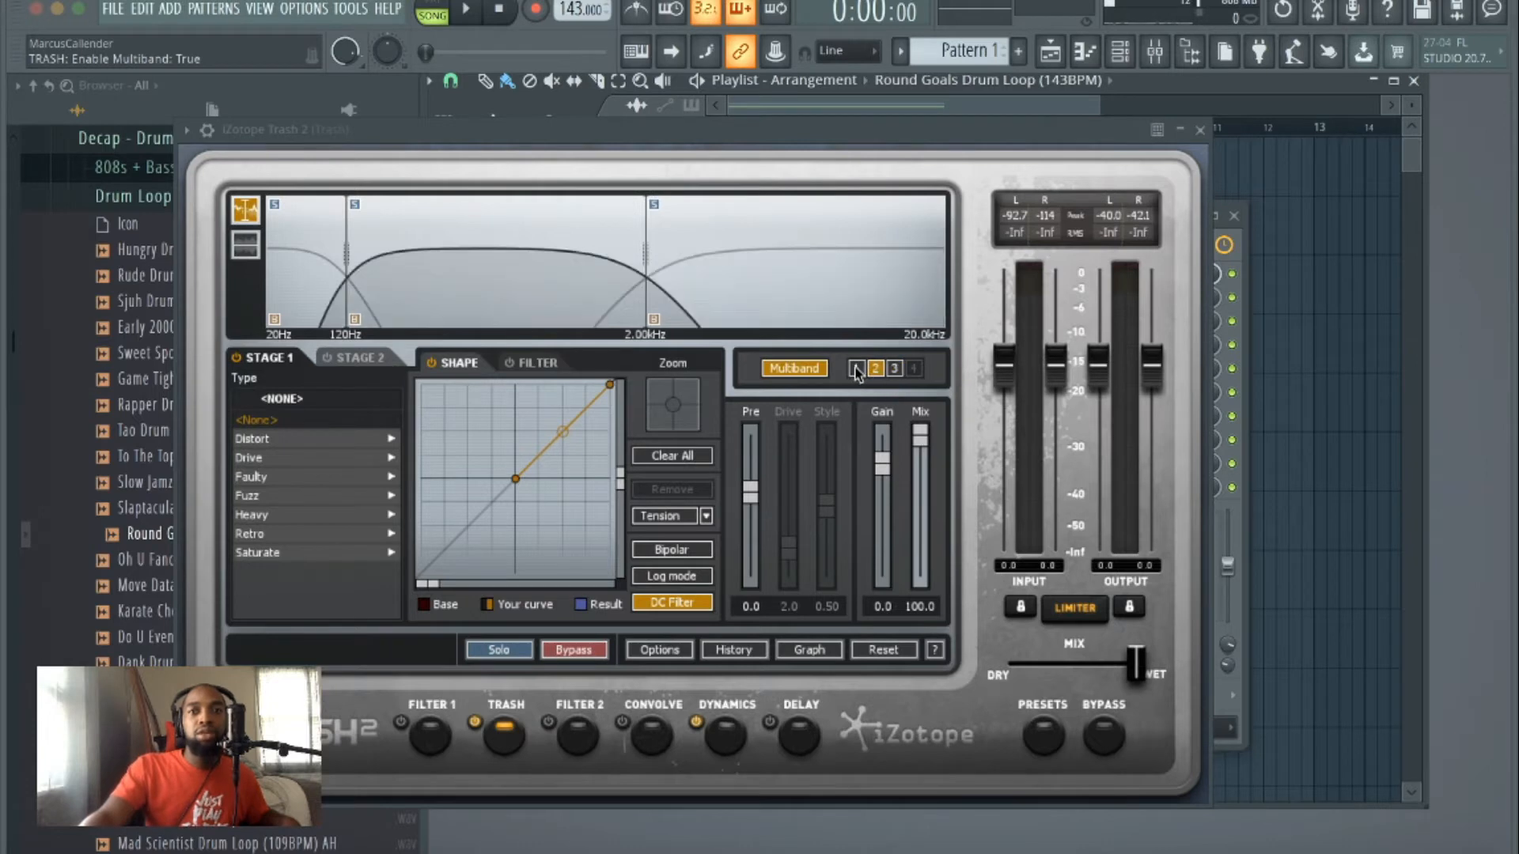
click(894, 369)
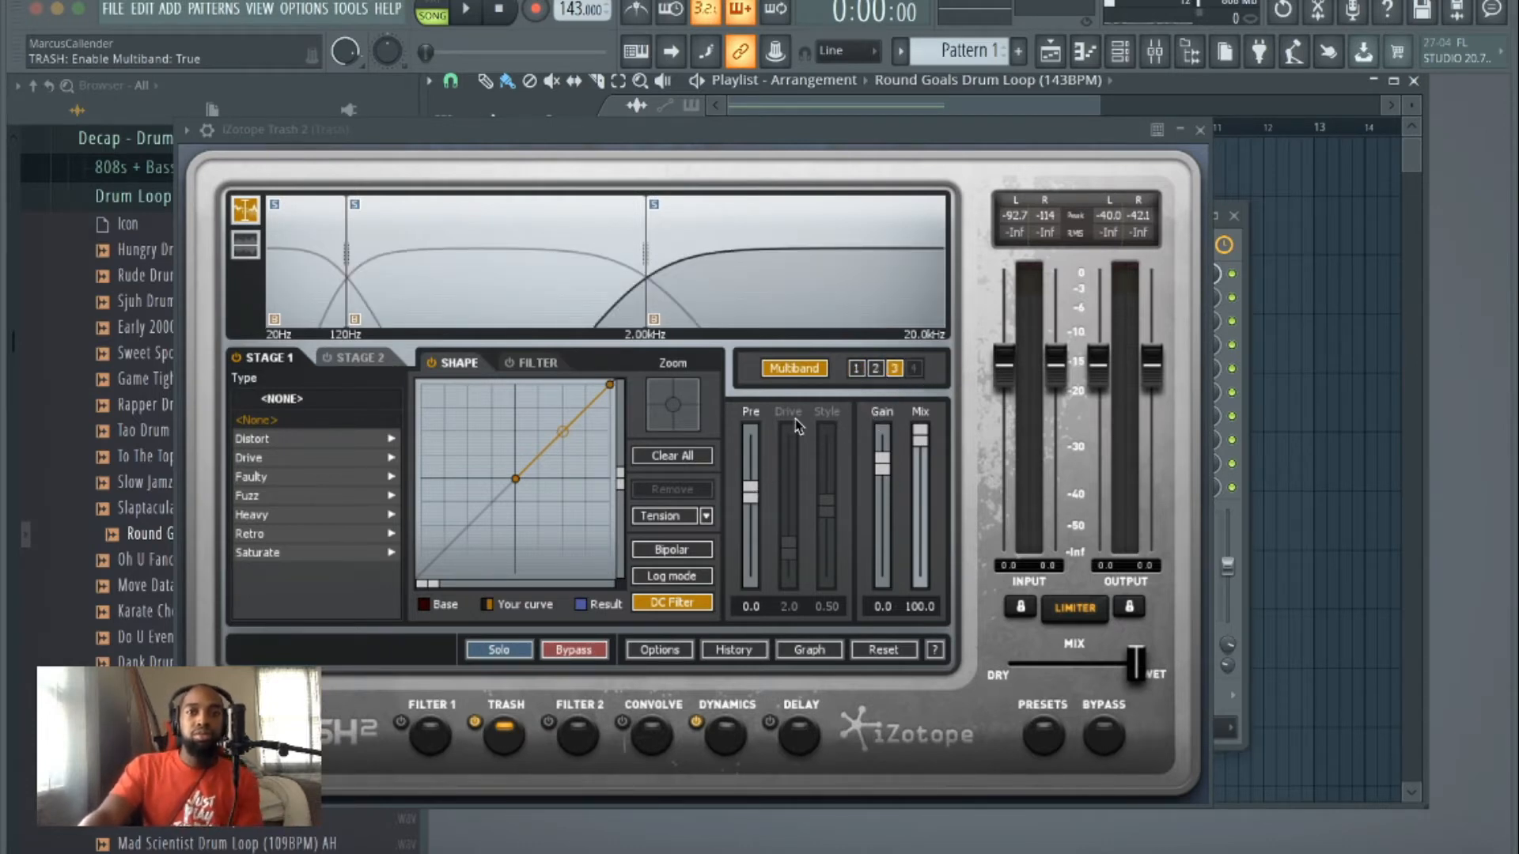
Step: Toggle multiband processing in the Trash module, leaving it in single-band mode
click(799, 370)
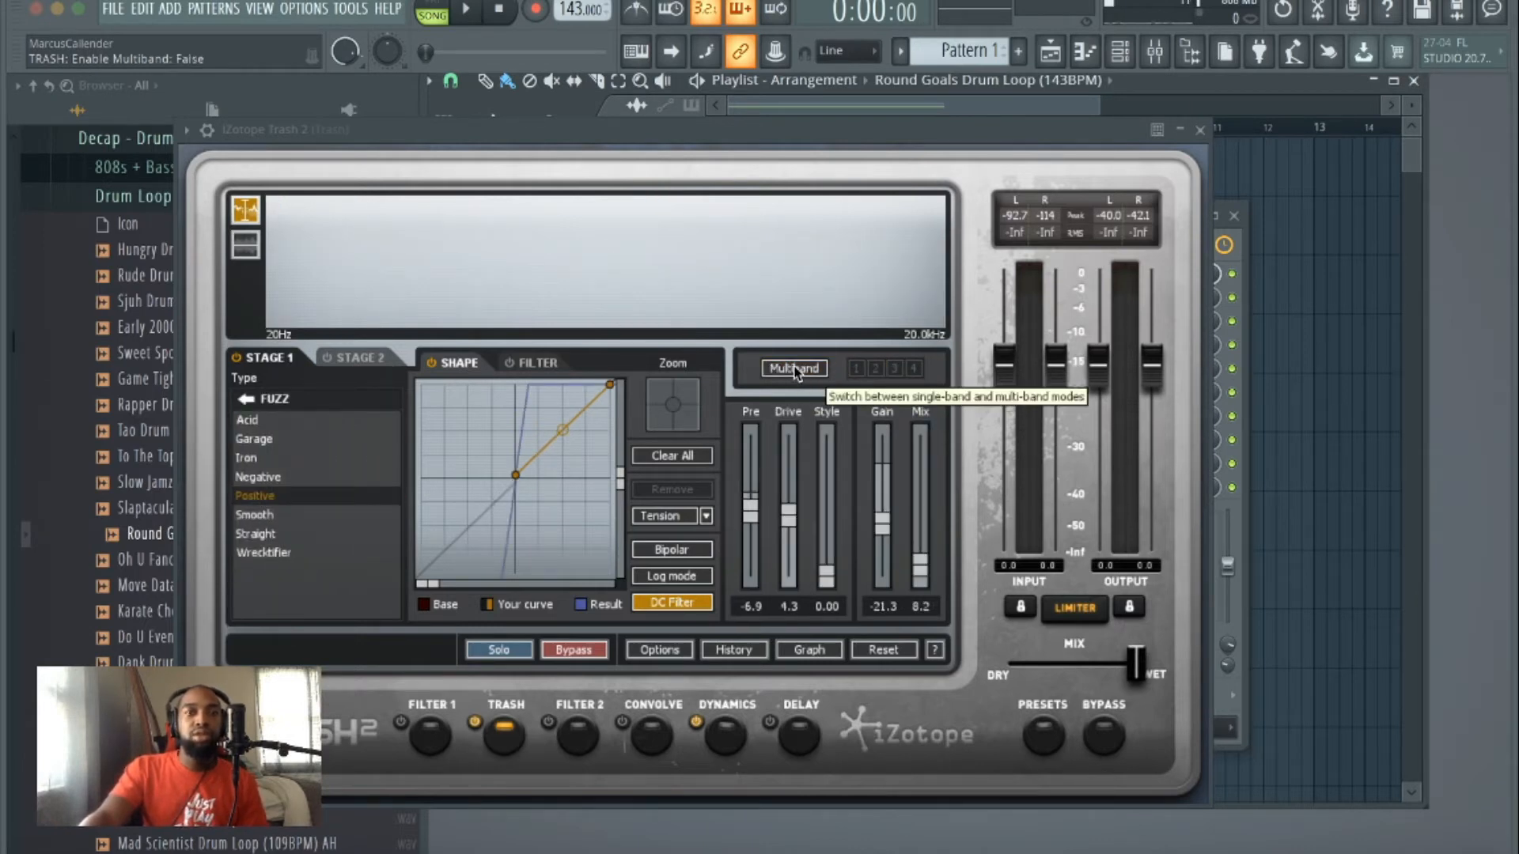
click(796, 370)
click(796, 371)
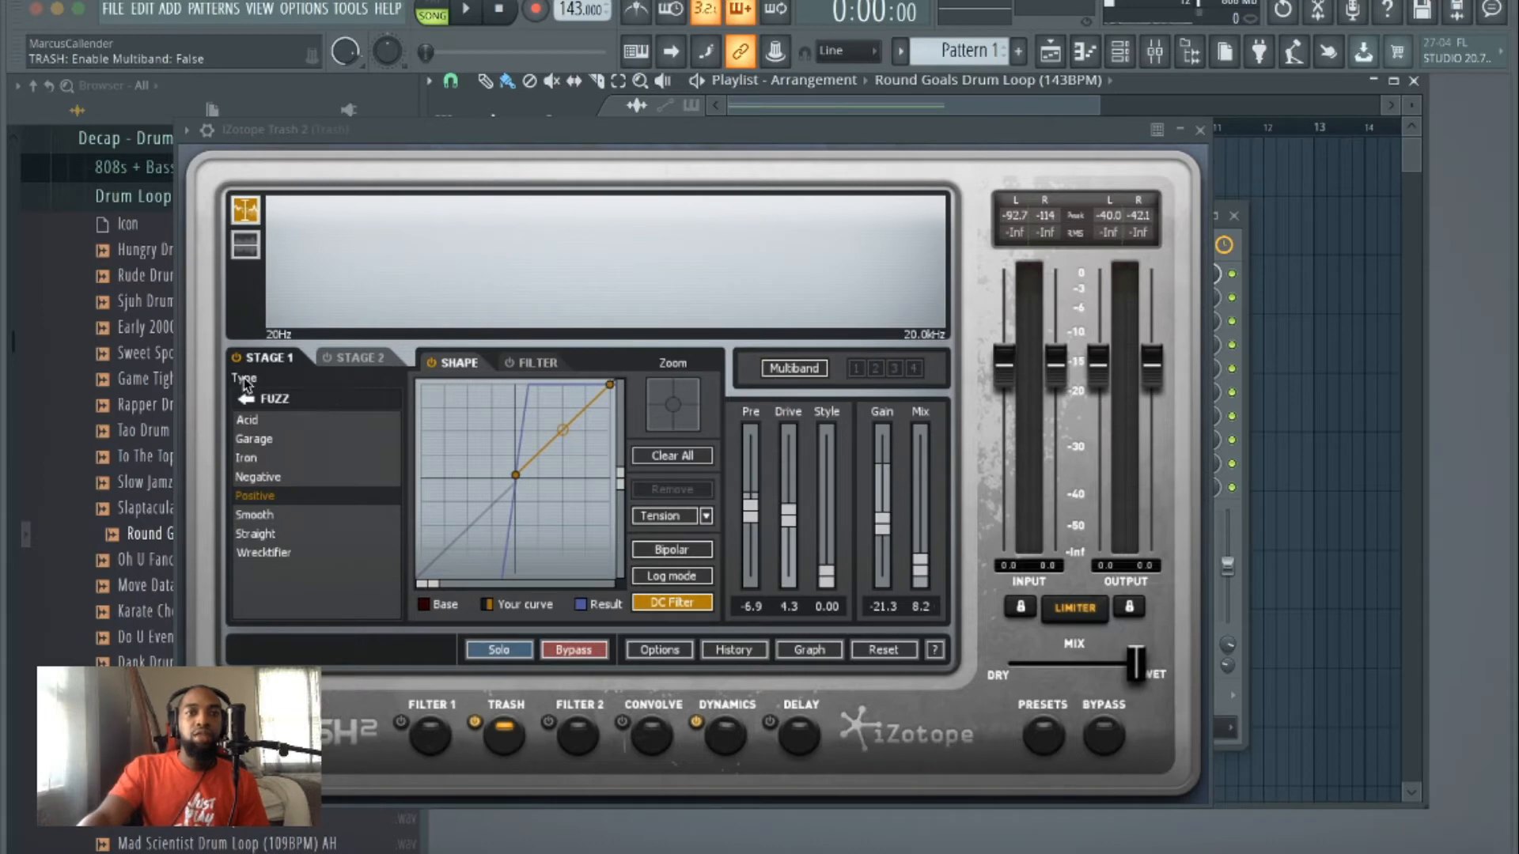
Step: Show Stage 2 of the Trash module and toggle it on and off repeatedly, leaving the stage enabled
click(352, 357)
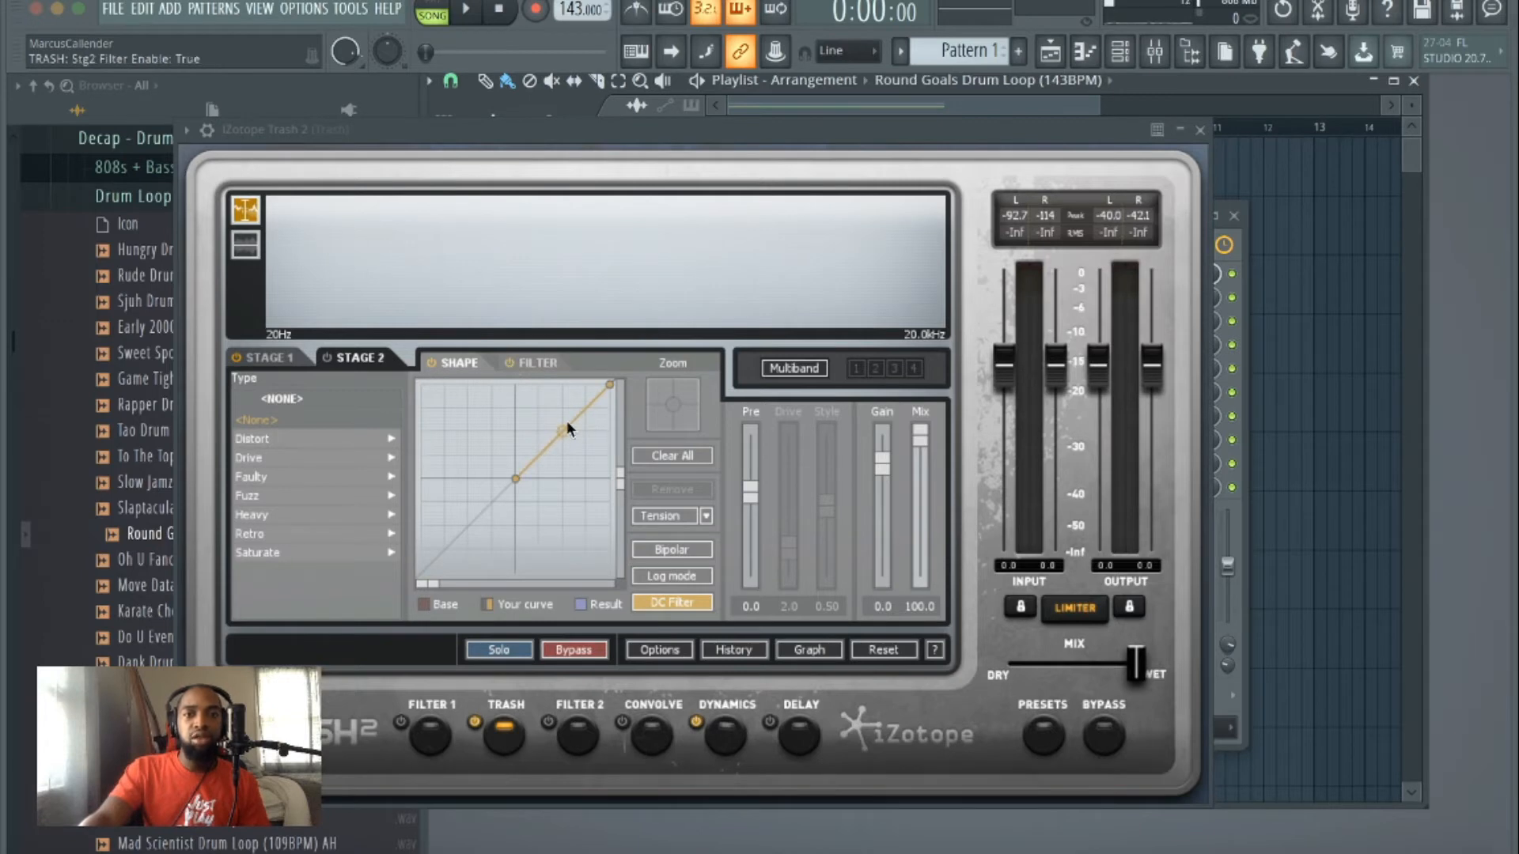
click(328, 358)
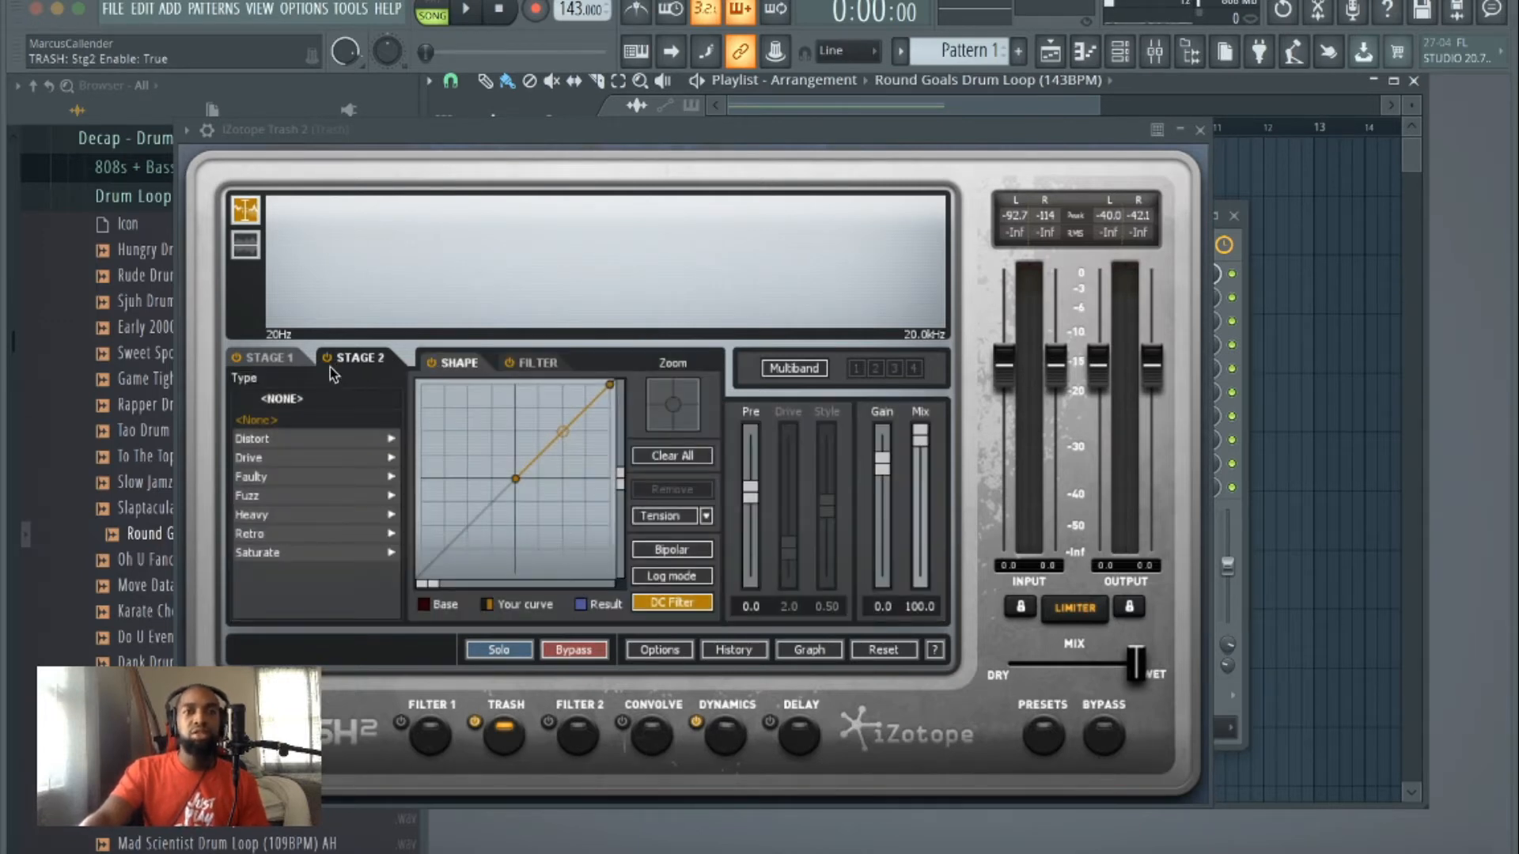
click(329, 360)
click(330, 362)
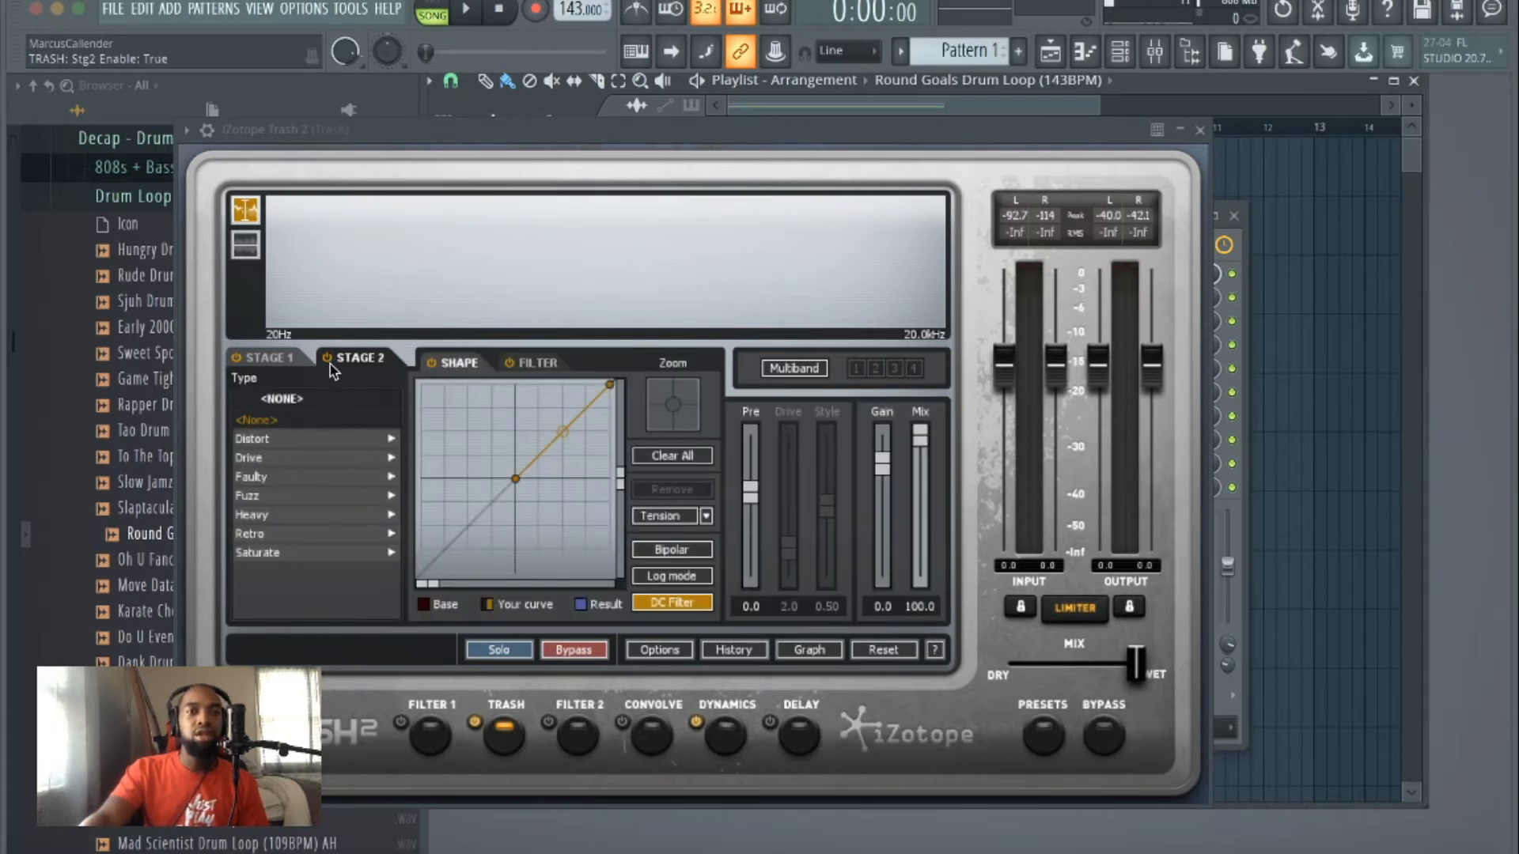
click(328, 361)
click(328, 361)
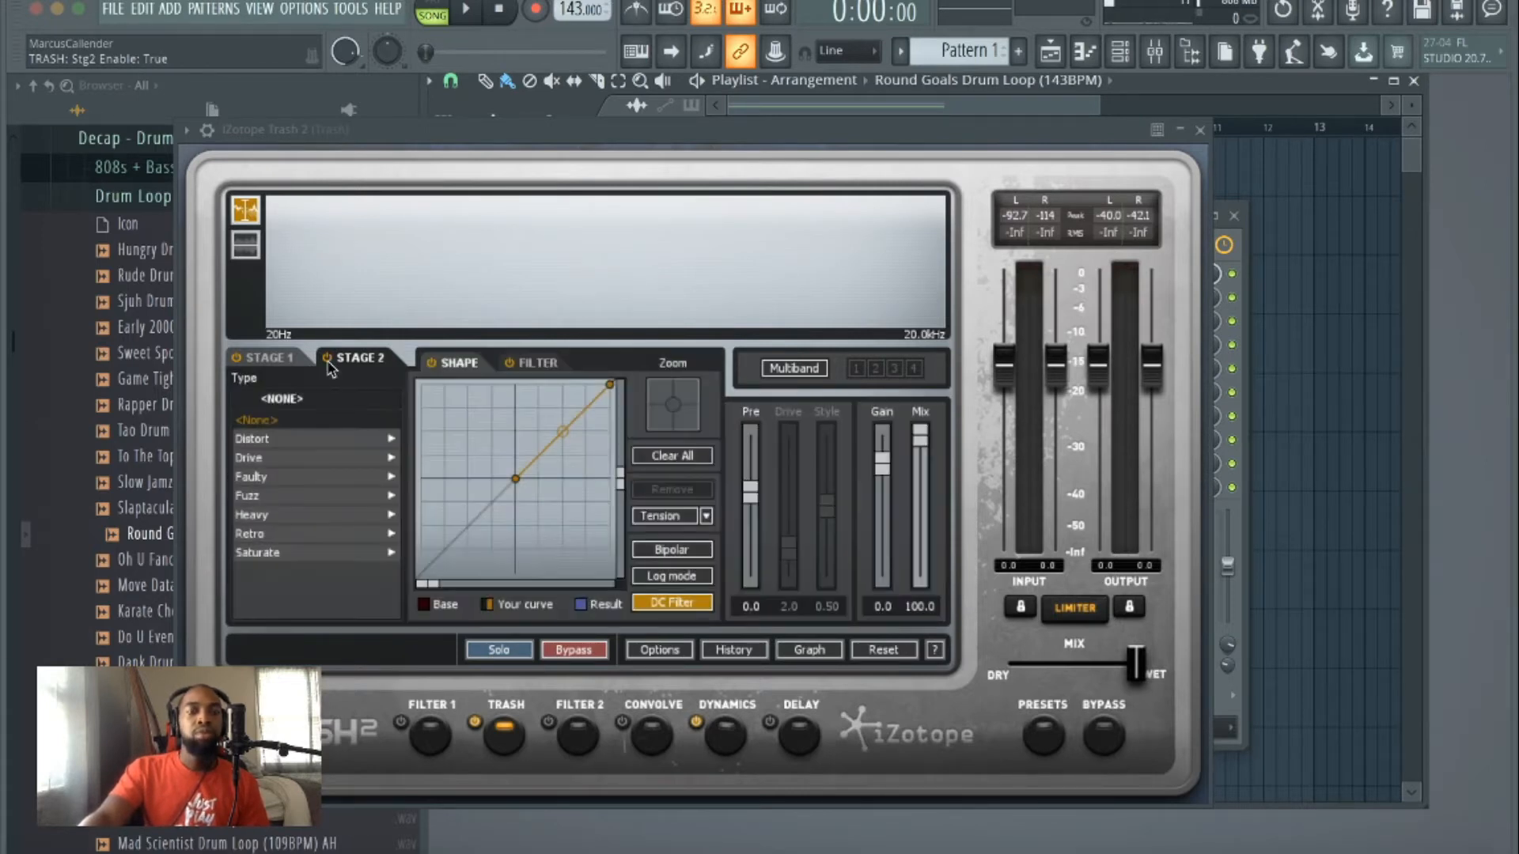
click(327, 361)
click(327, 361)
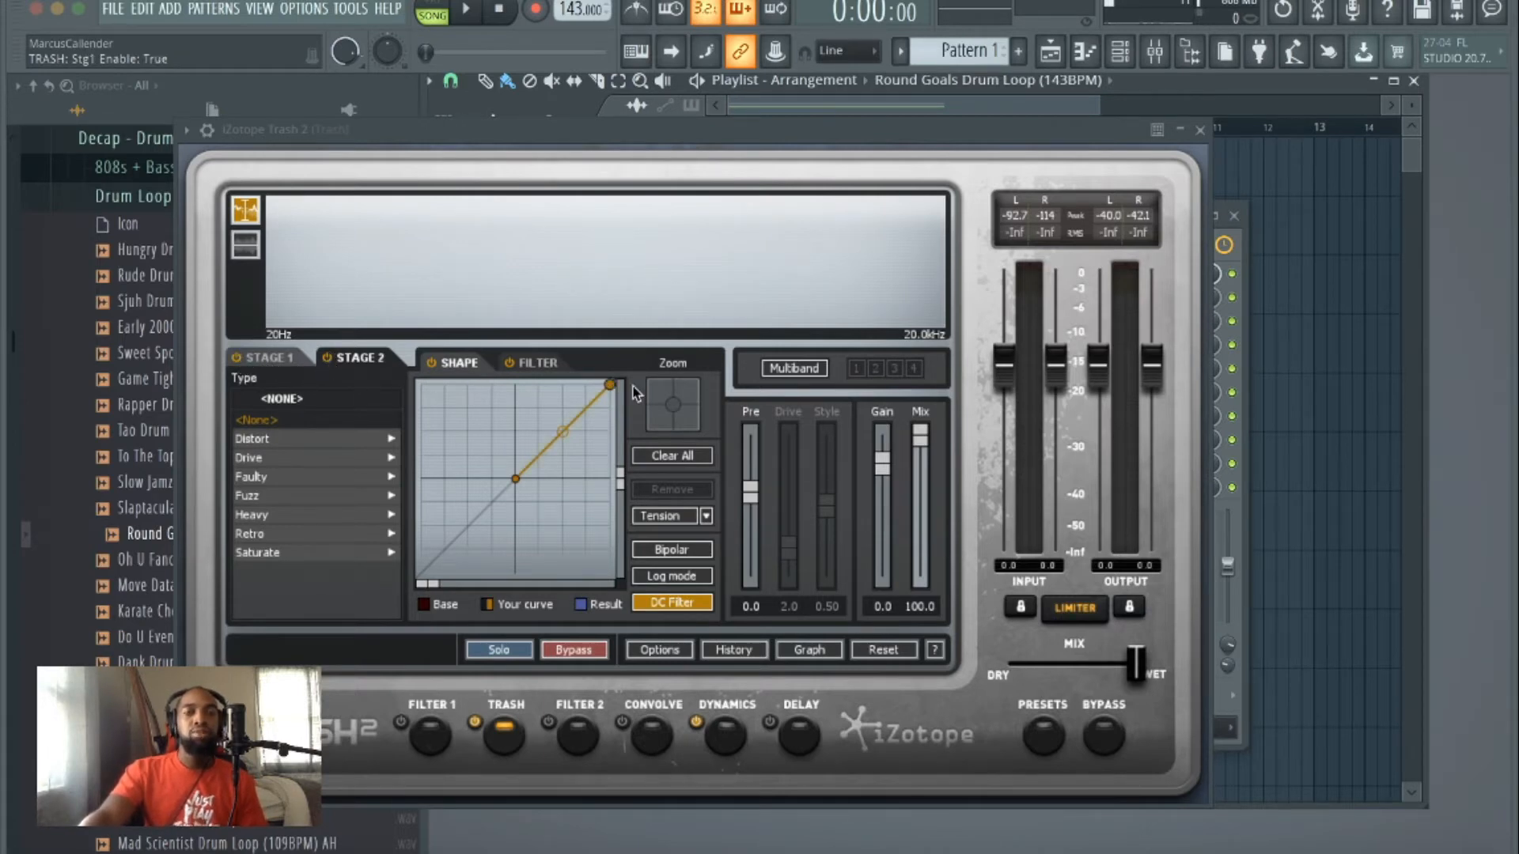
Step: During playback, give Stage 2 the Amp Drainer distortion from the Distort category and lower its Mix to 35.1
click(466, 12)
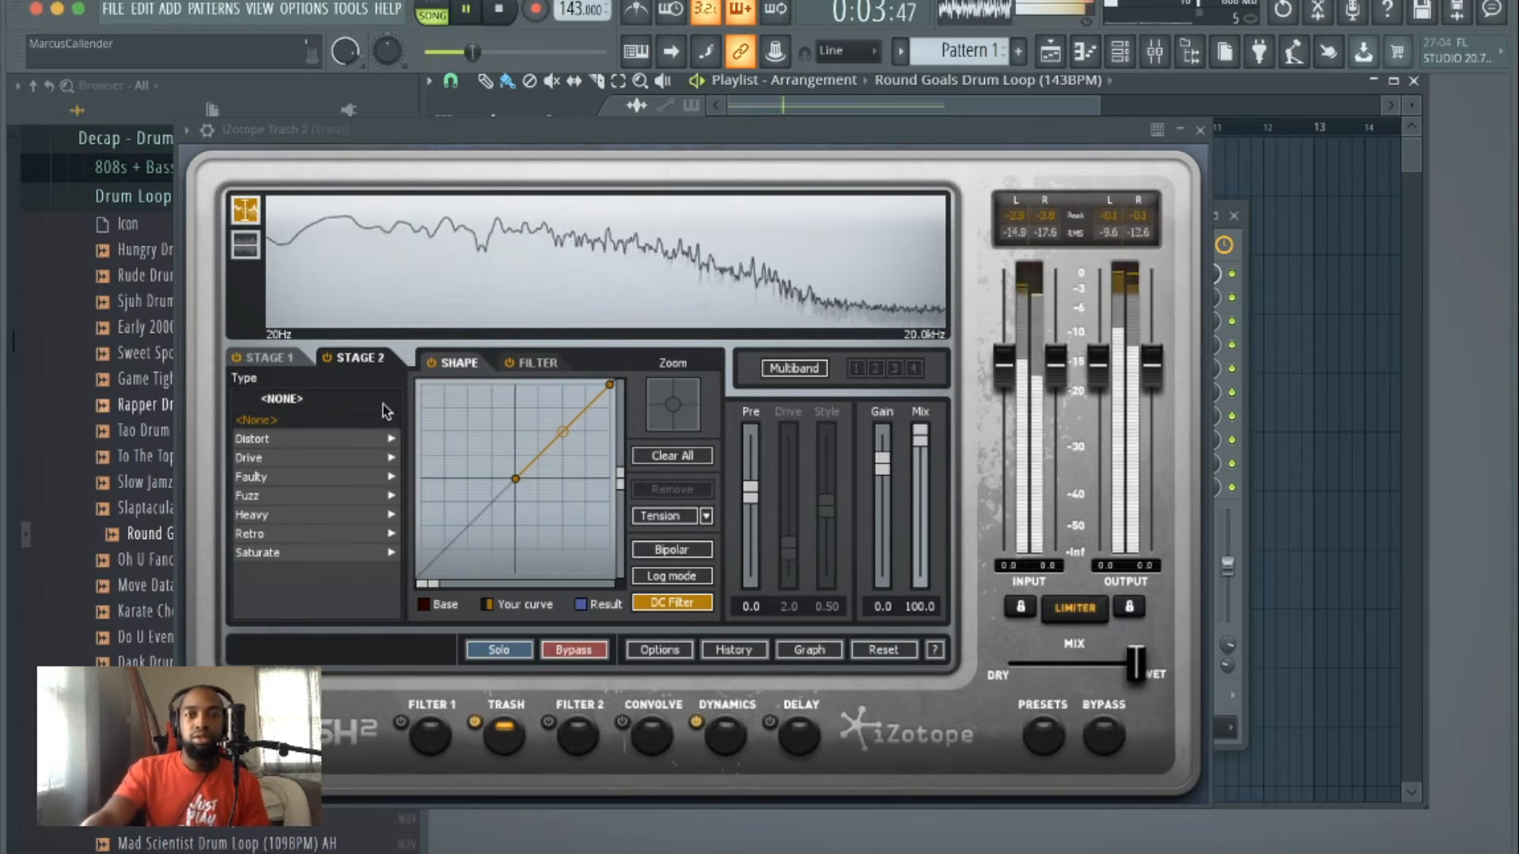
click(348, 439)
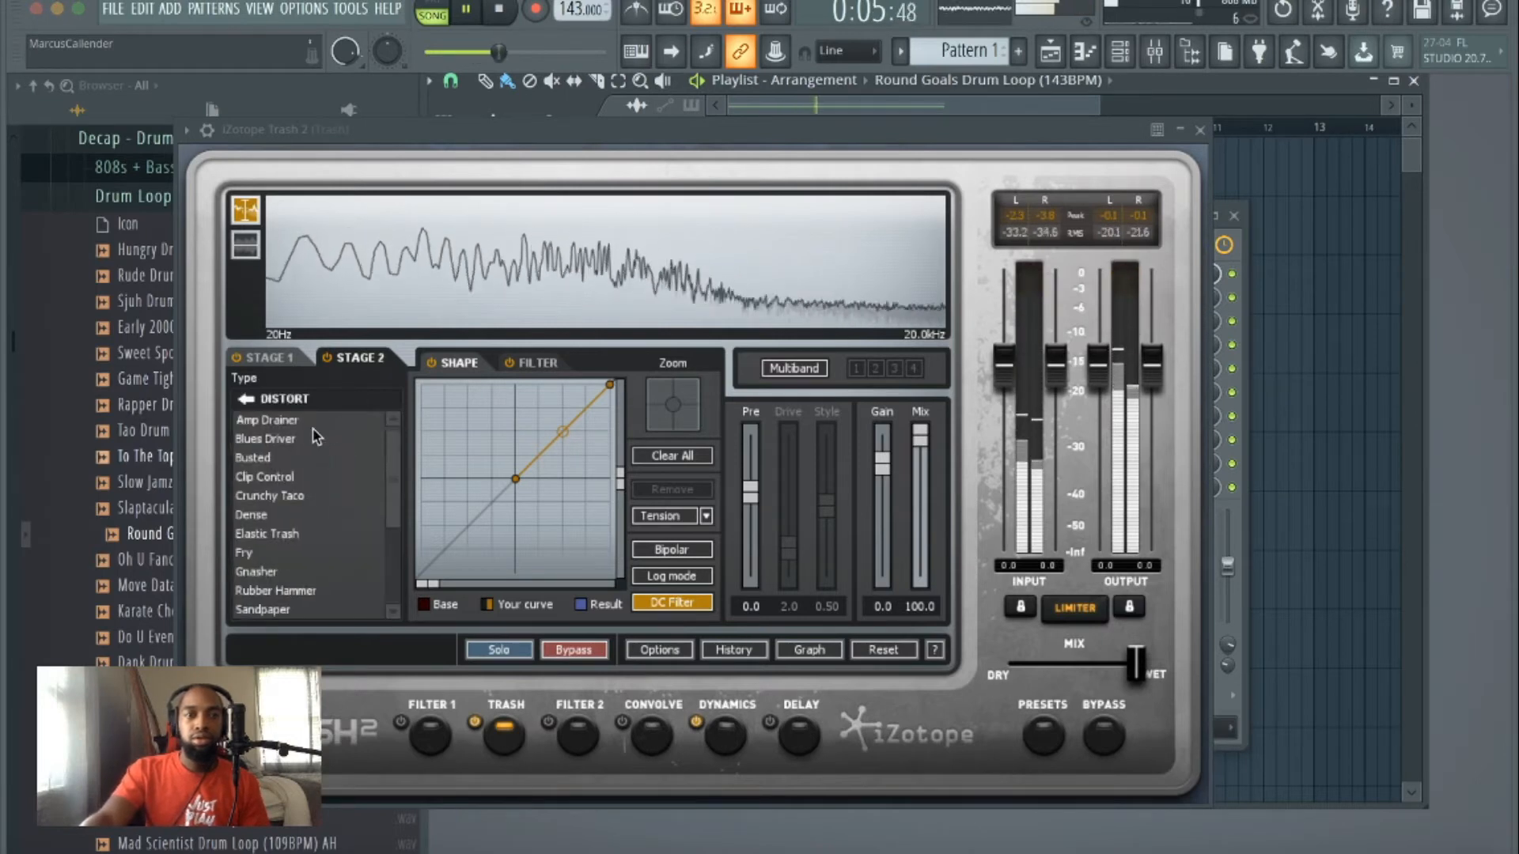
click(314, 423)
drag(920, 435, 920, 528)
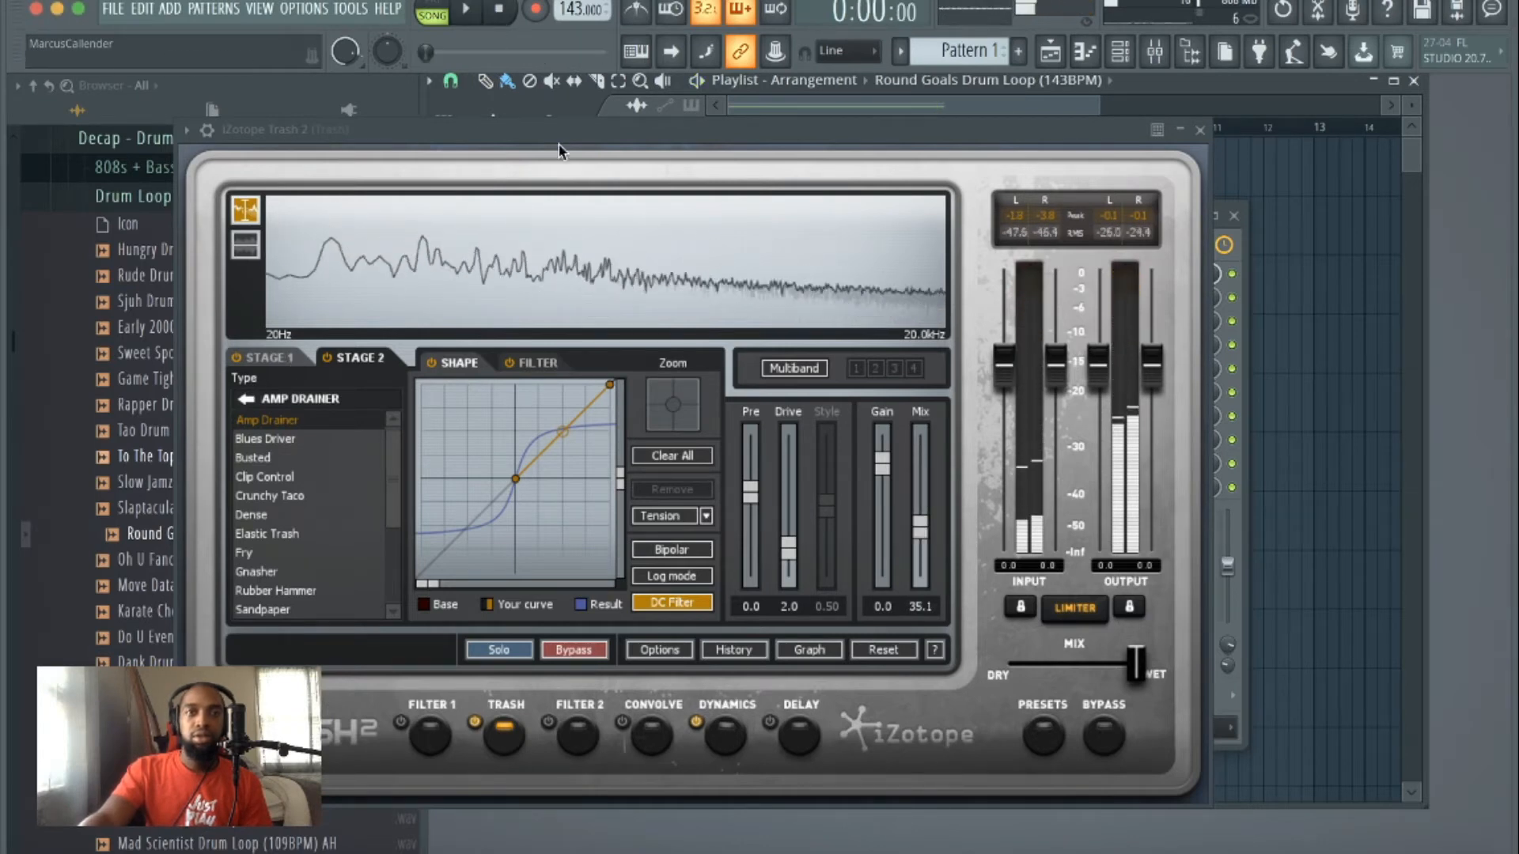
key(space)
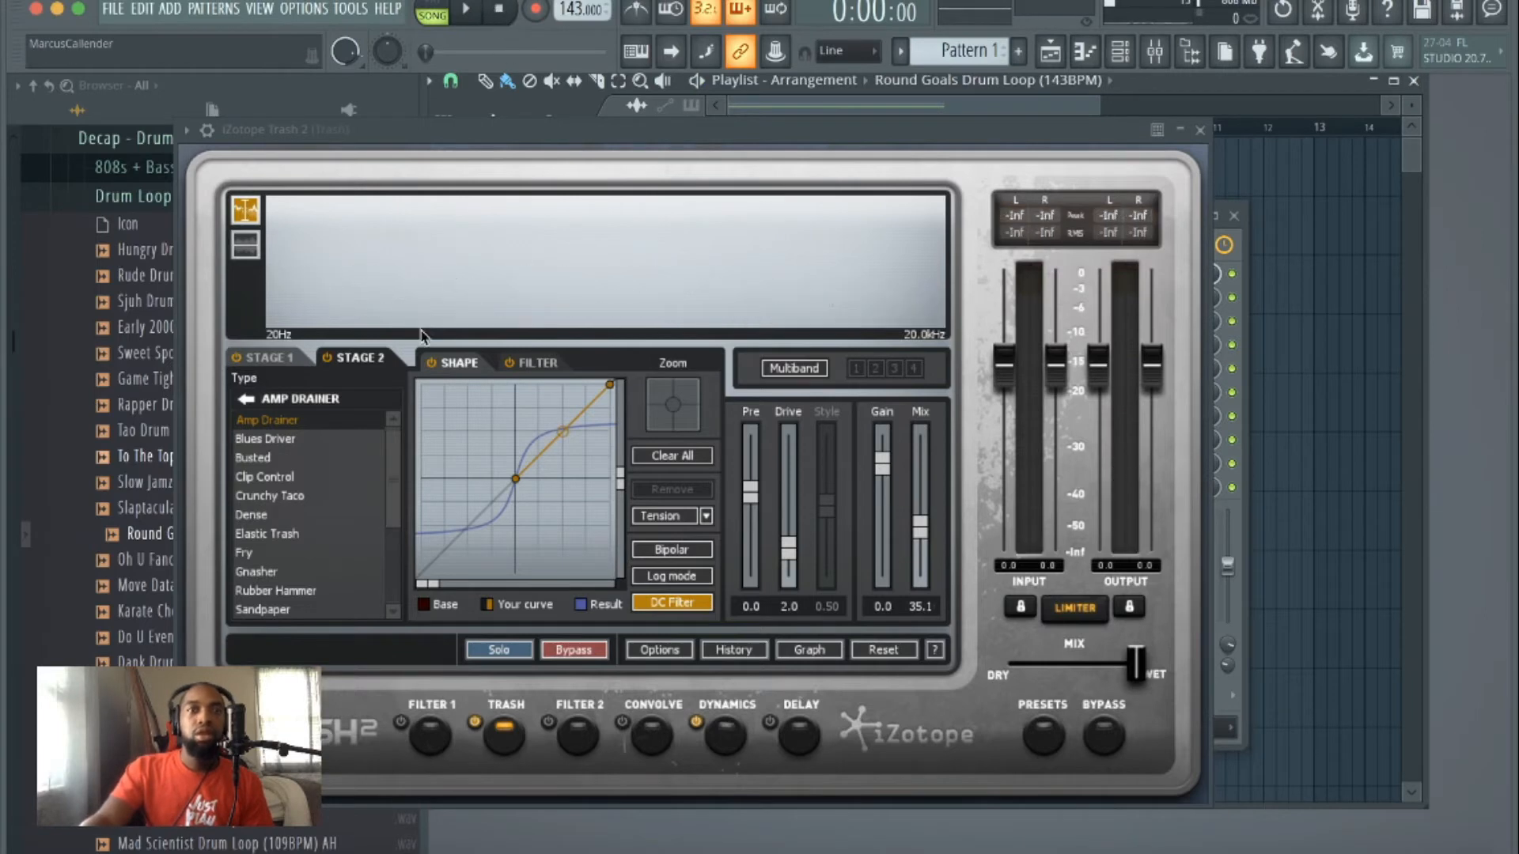
Step: While the song plays, set Stage 2's low filter node to about -22.6 dB and pull its high node down at about 4.8 kHz
click(269, 360)
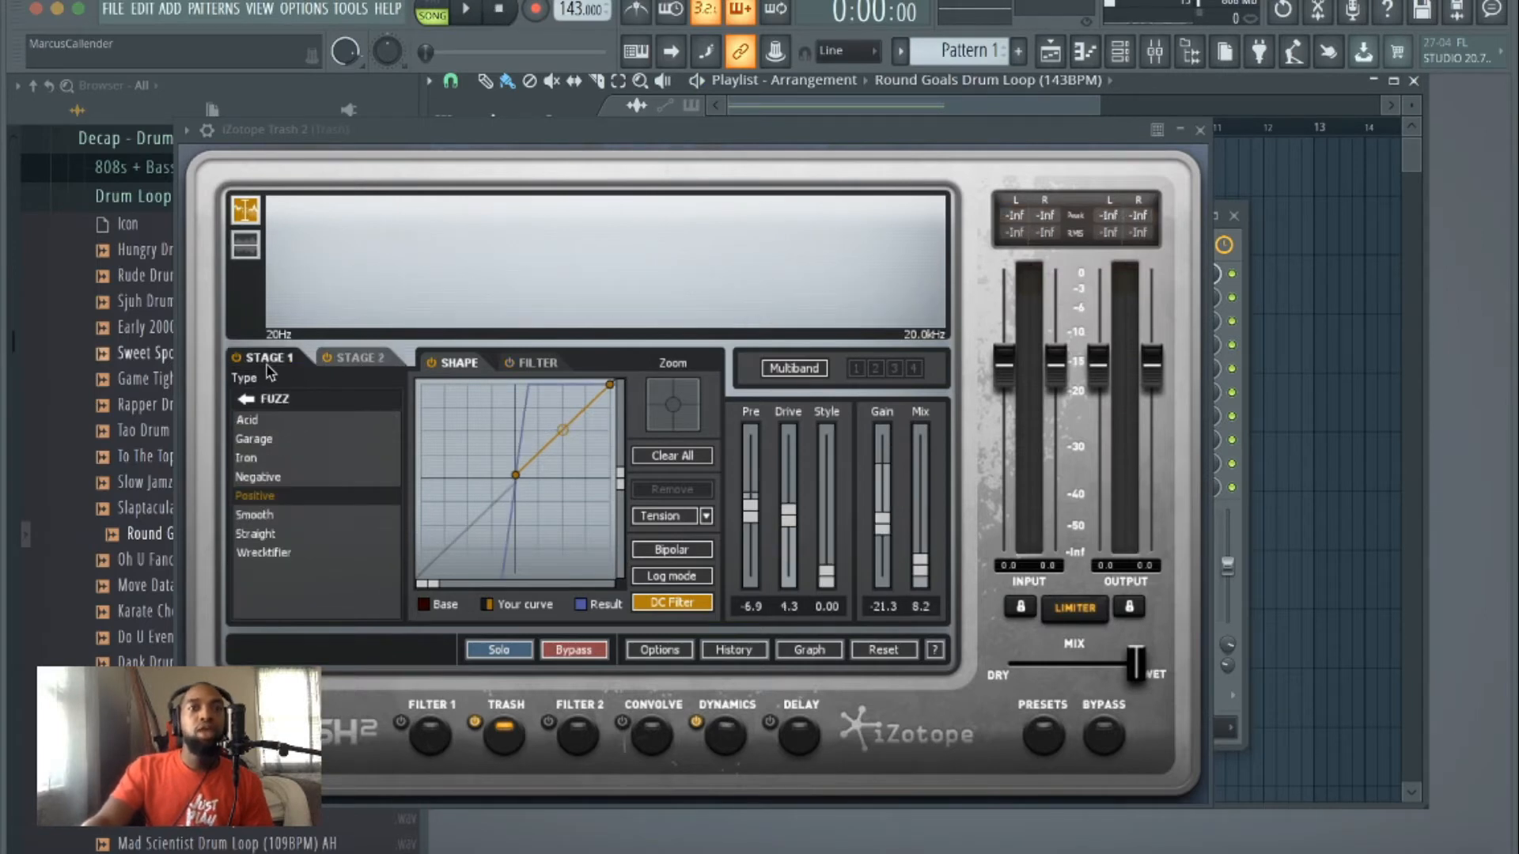
click(349, 358)
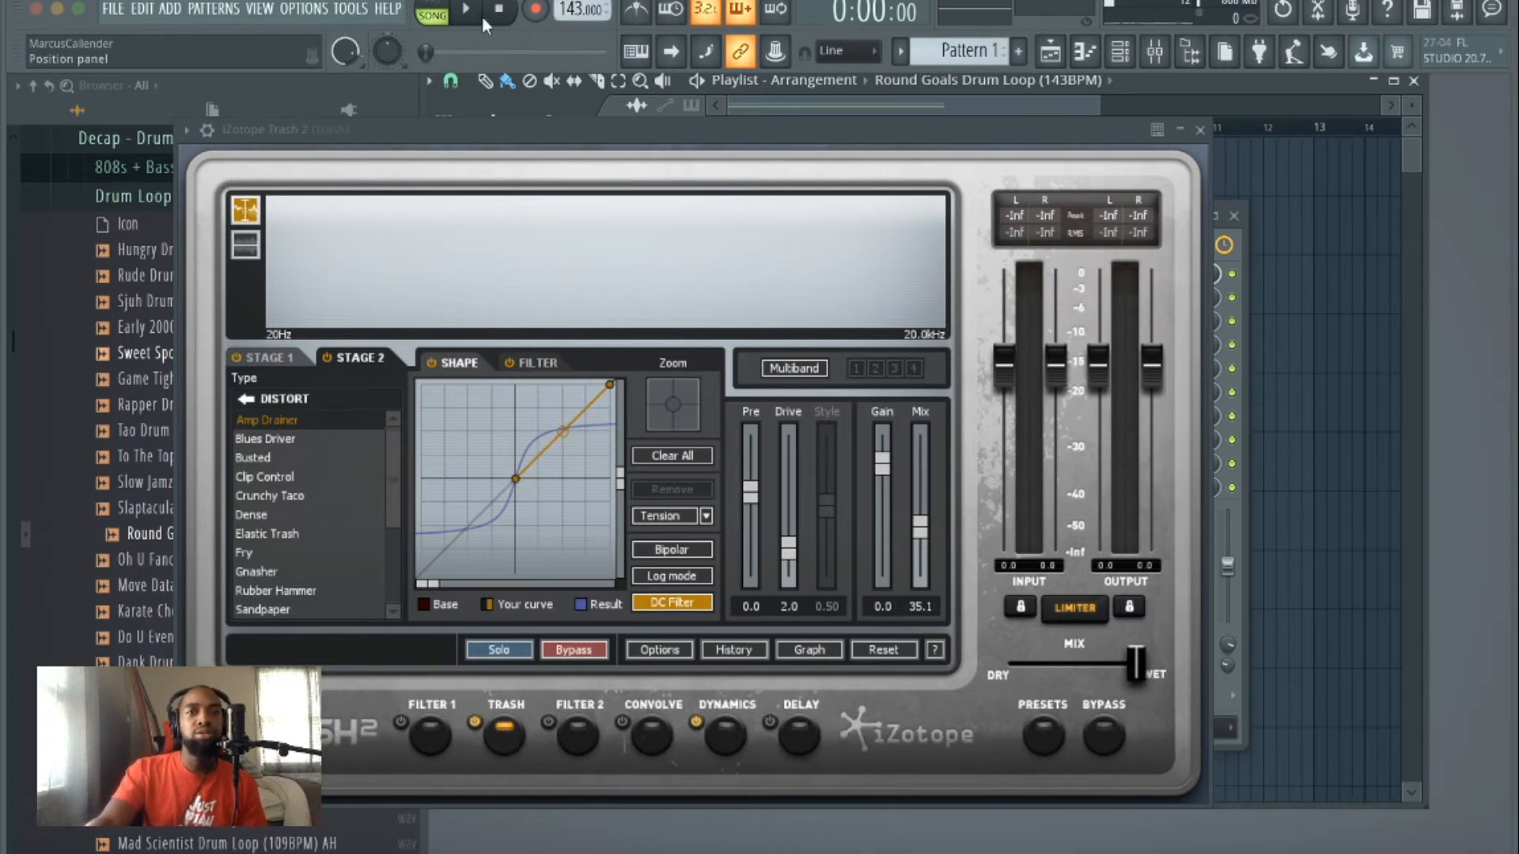
key(space)
drag(516, 480, 434, 571)
click(532, 362)
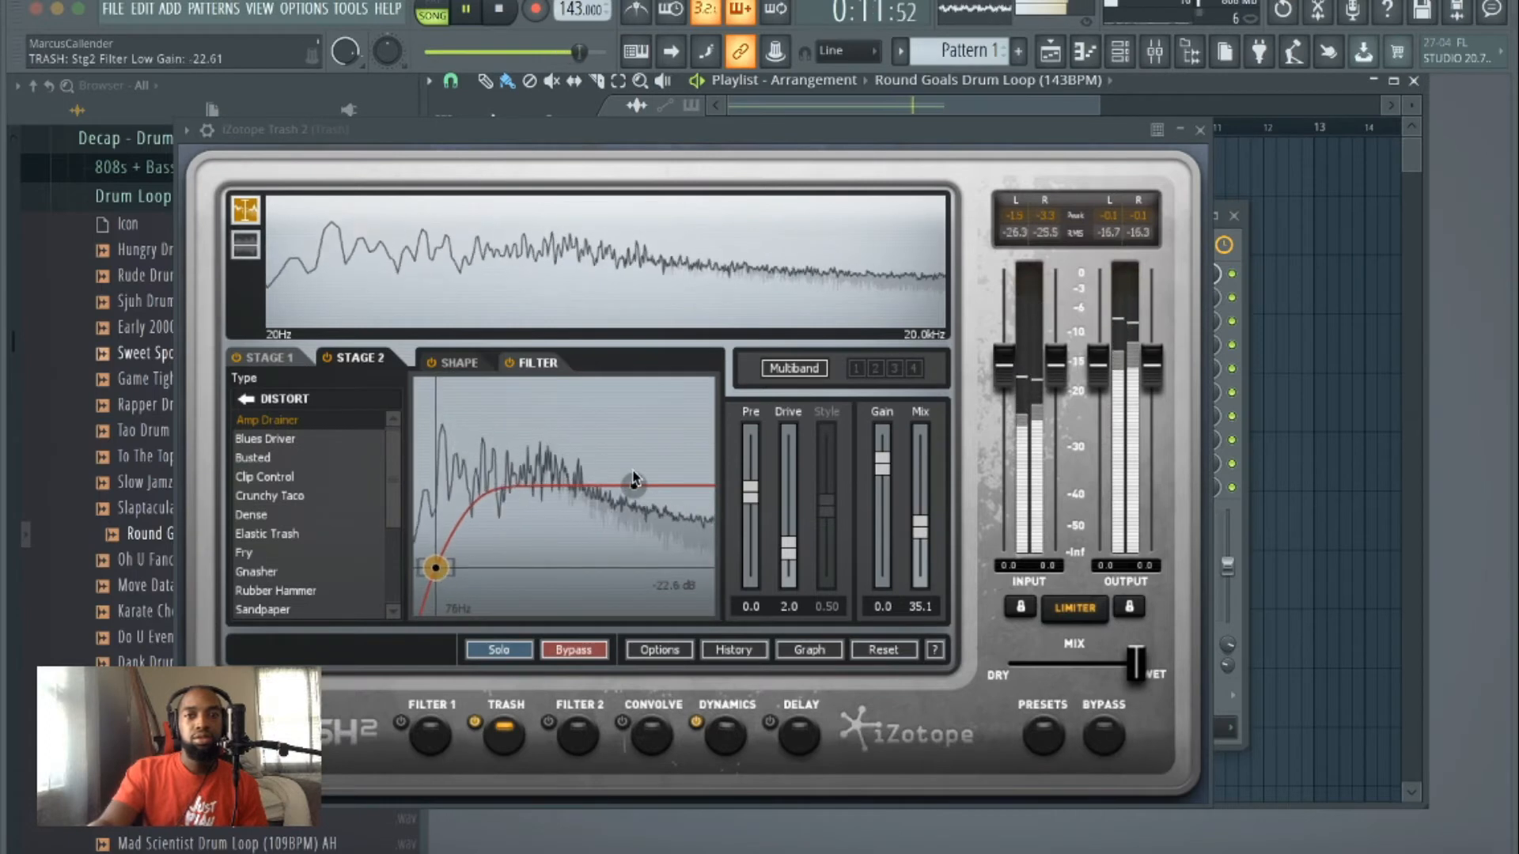
drag(633, 484, 632, 616)
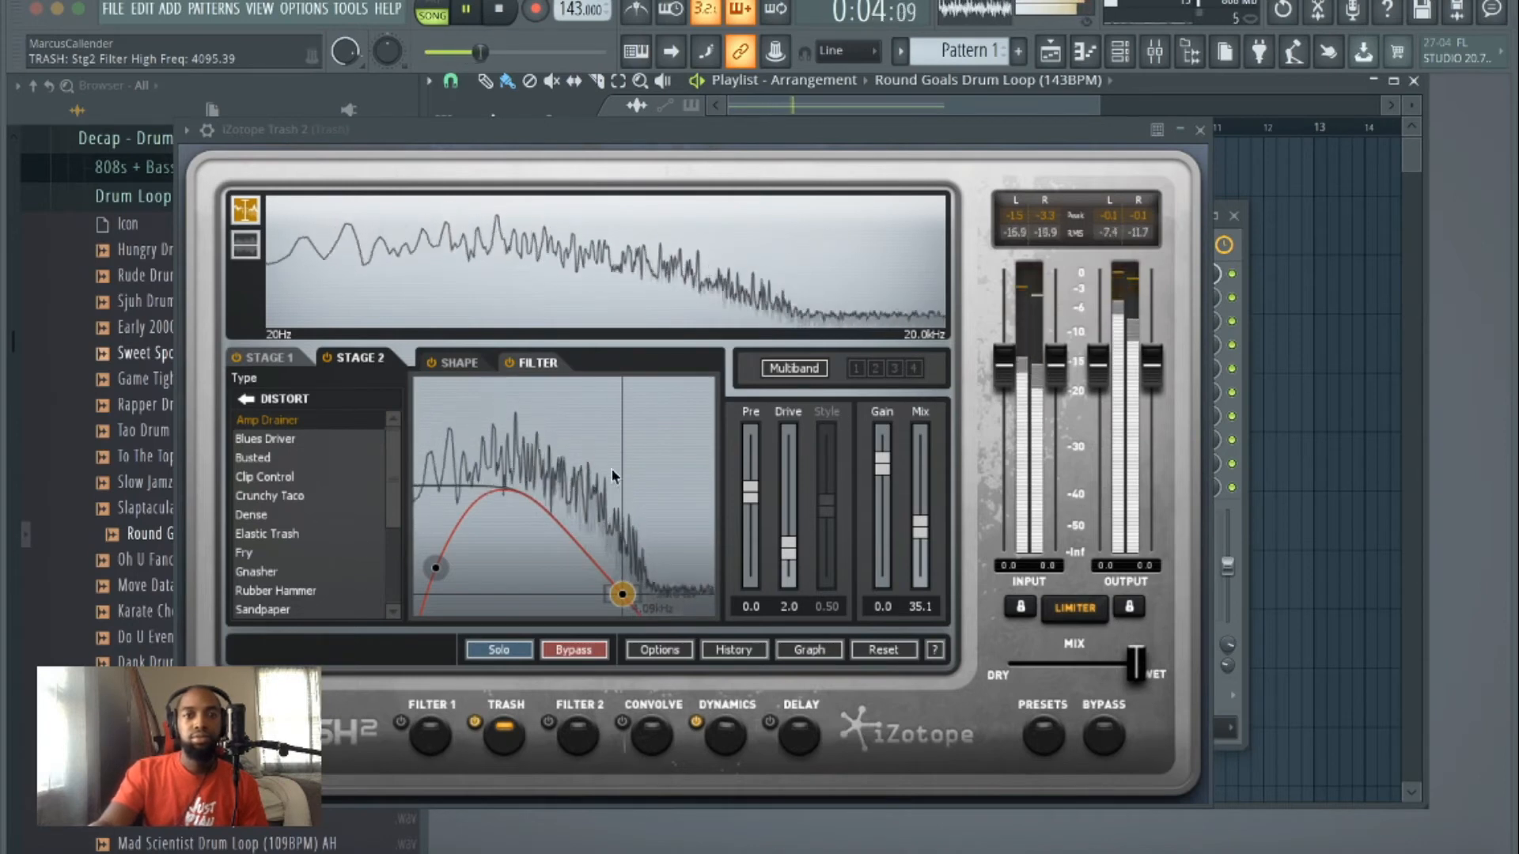
drag(622, 596, 632, 595)
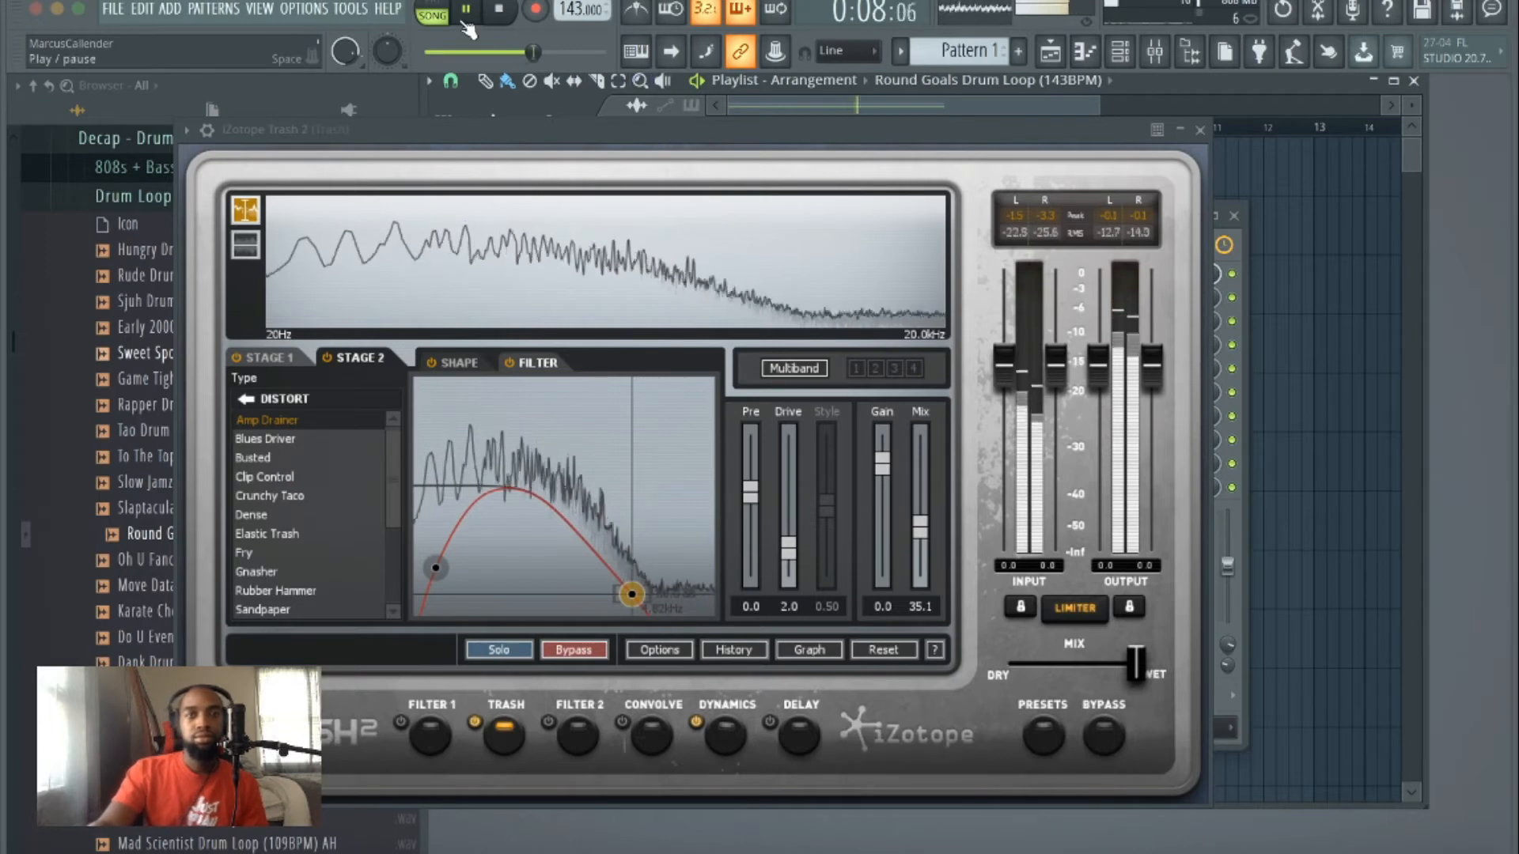
click(506, 9)
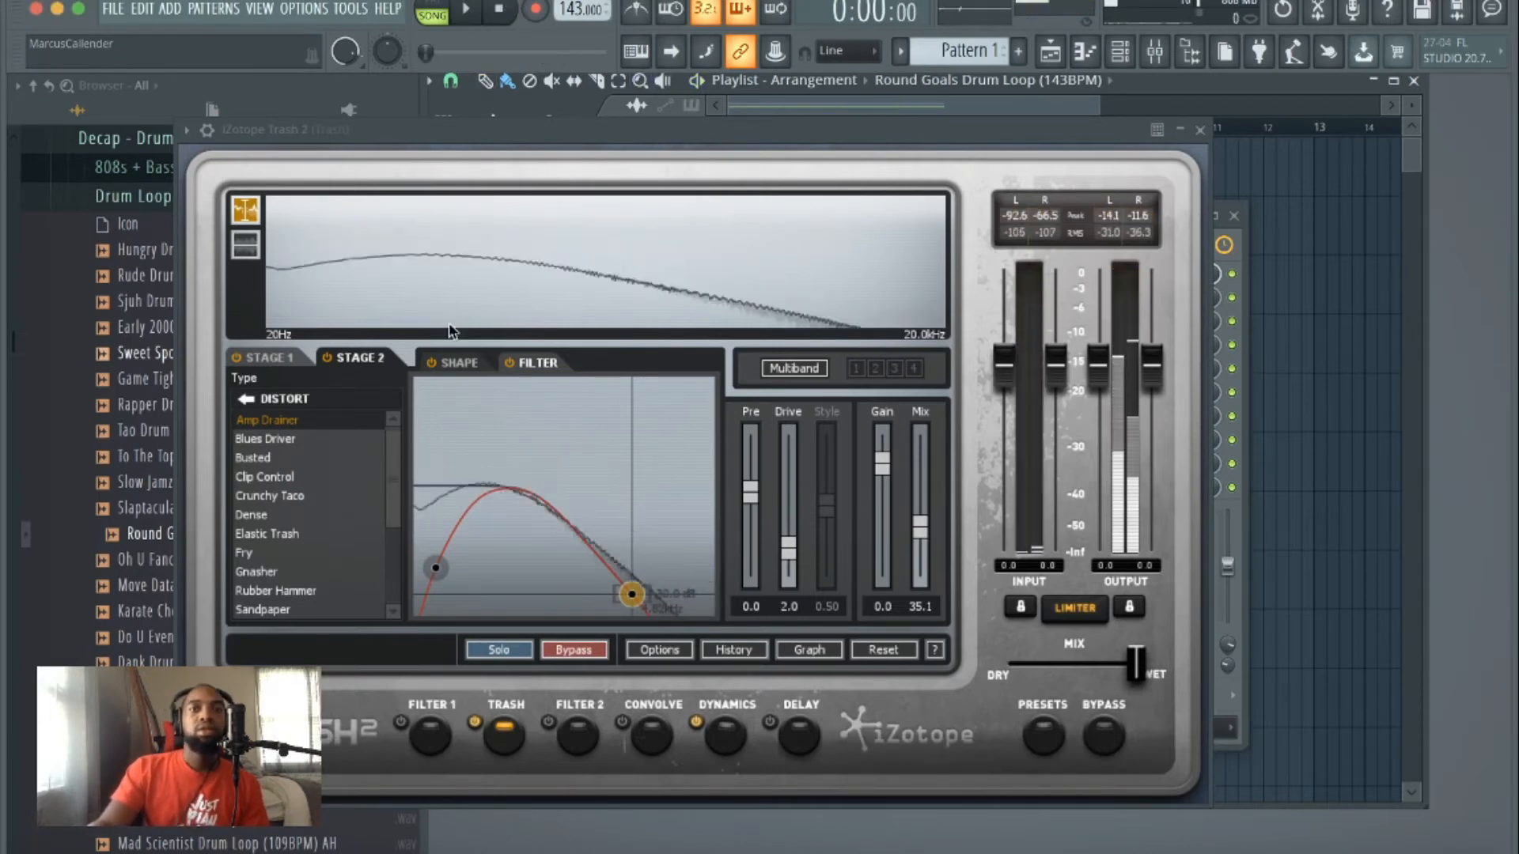
Step: In Stage 2's shape graph, toggle the Your curve and Result displays, and leave them shown together with the Base curve
click(457, 366)
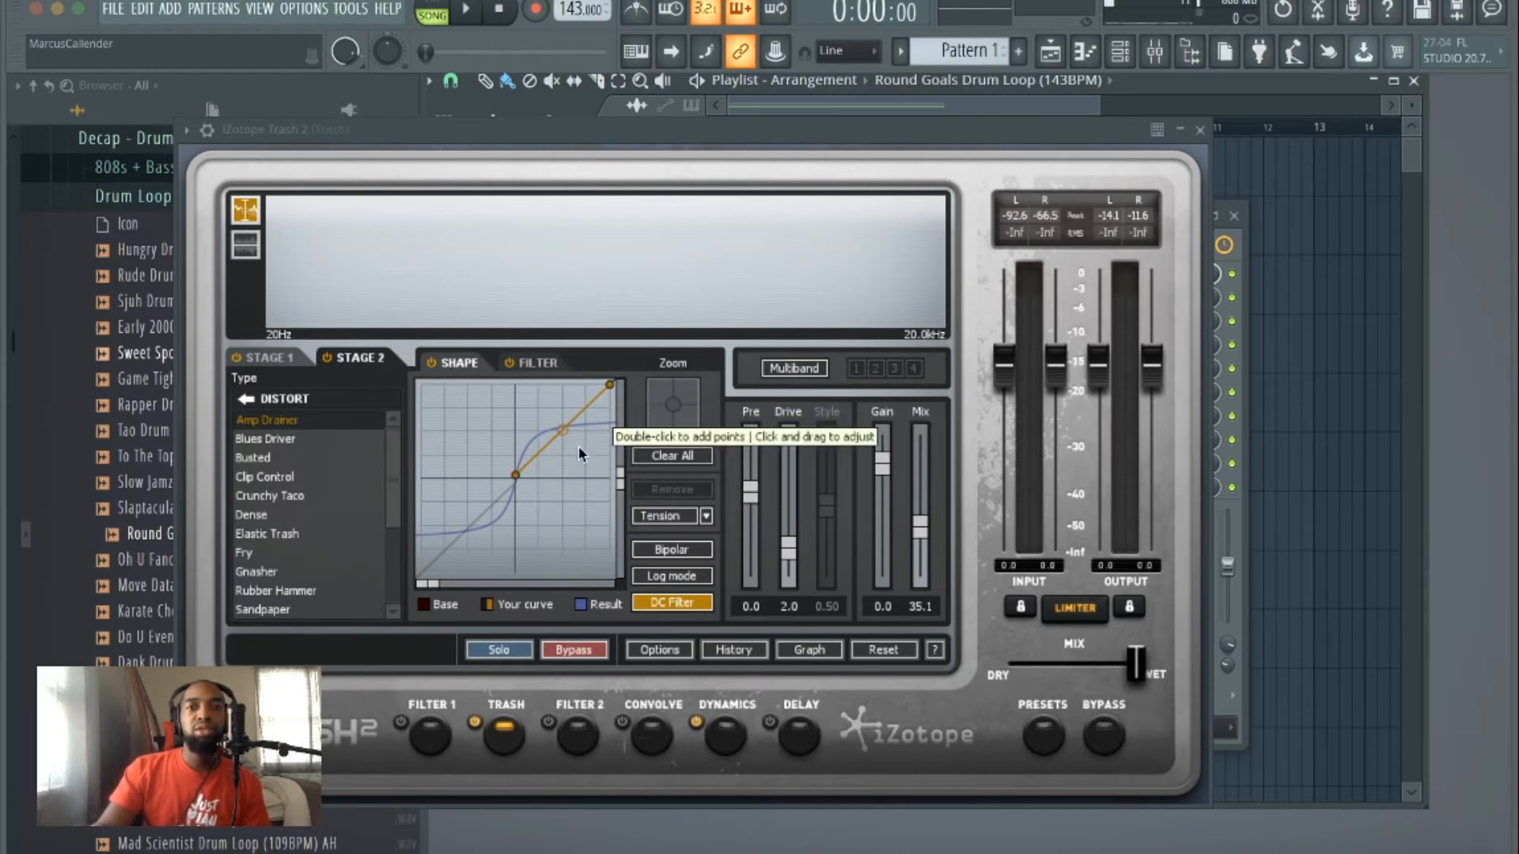
click(492, 609)
click(493, 610)
click(494, 610)
click(493, 609)
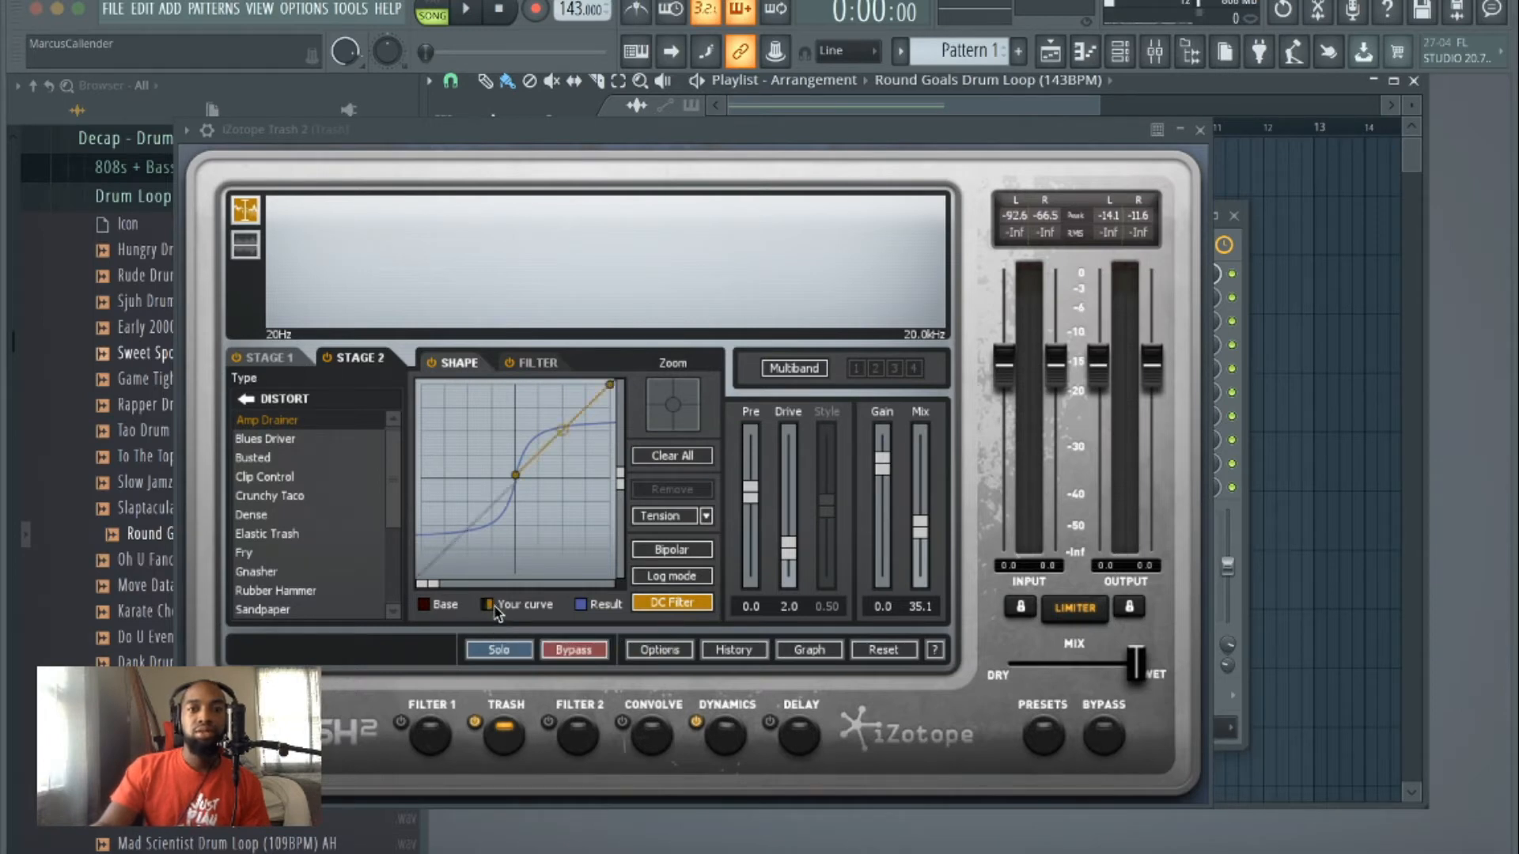
click(495, 607)
click(583, 606)
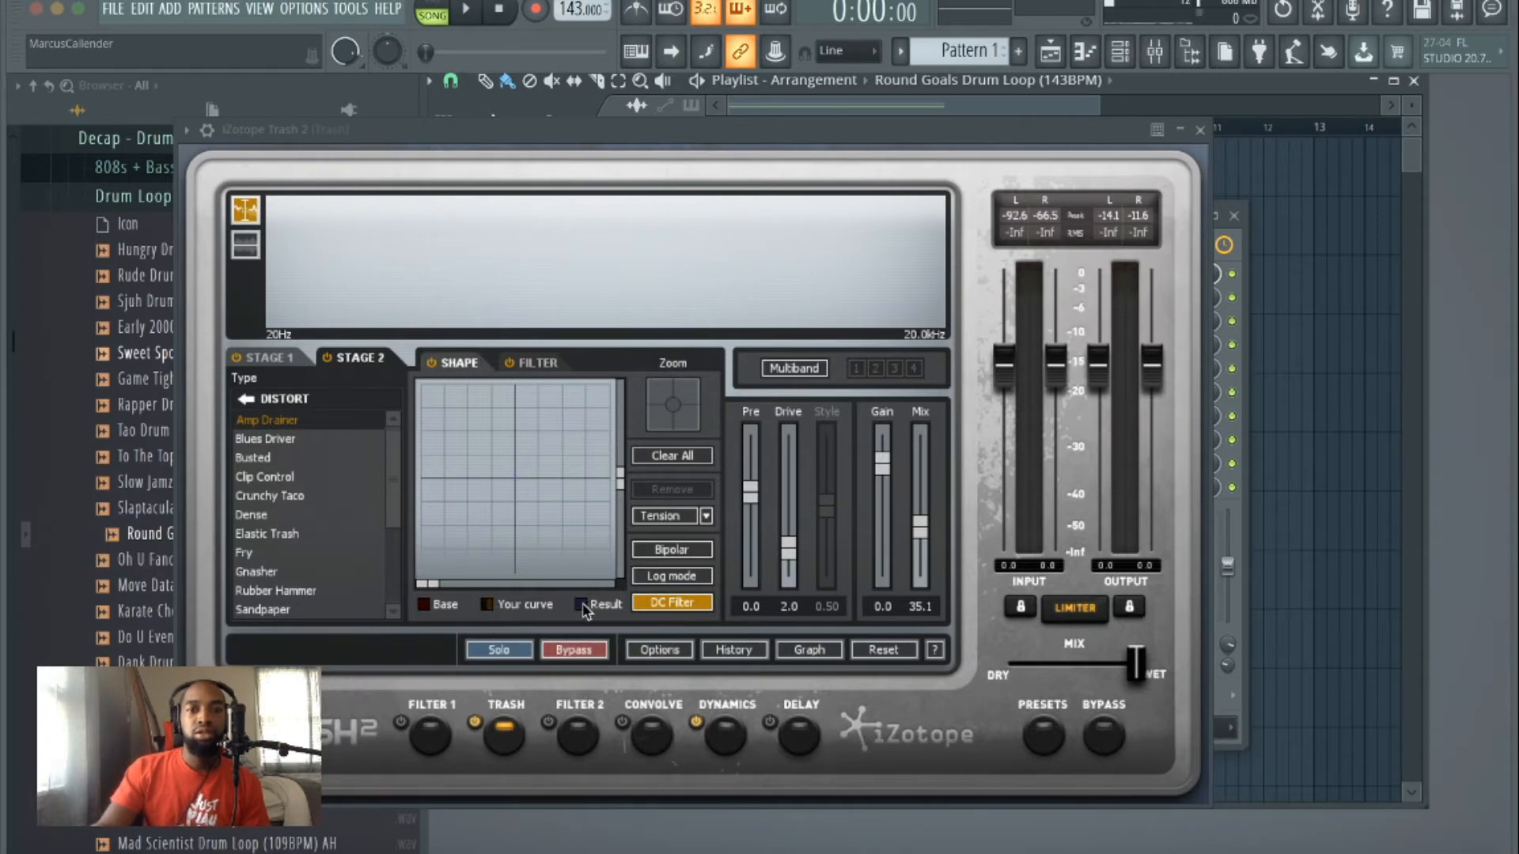
click(583, 606)
click(583, 607)
click(583, 607)
click(491, 610)
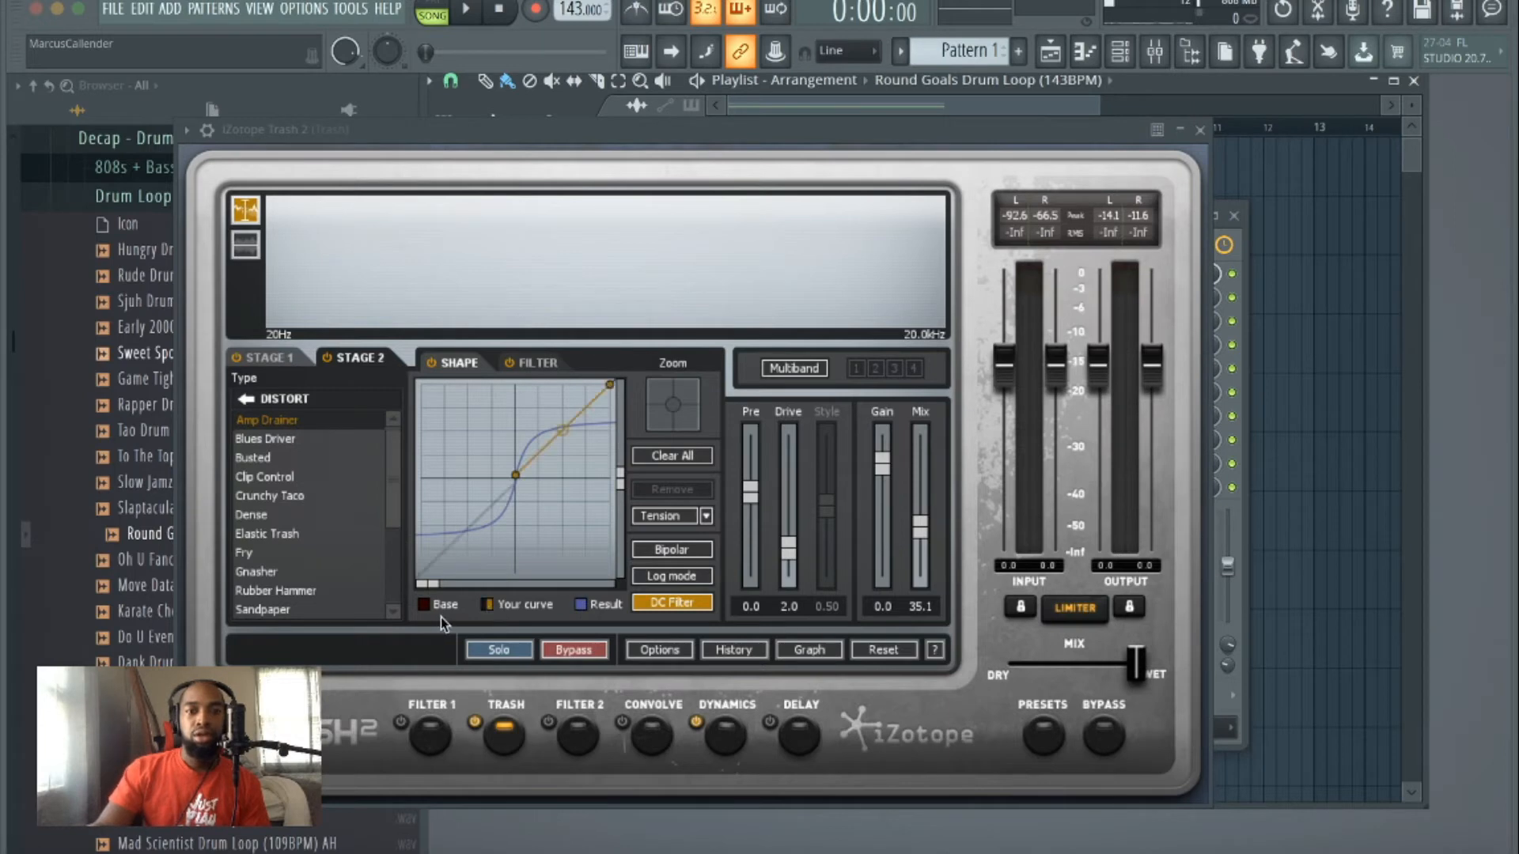
click(424, 606)
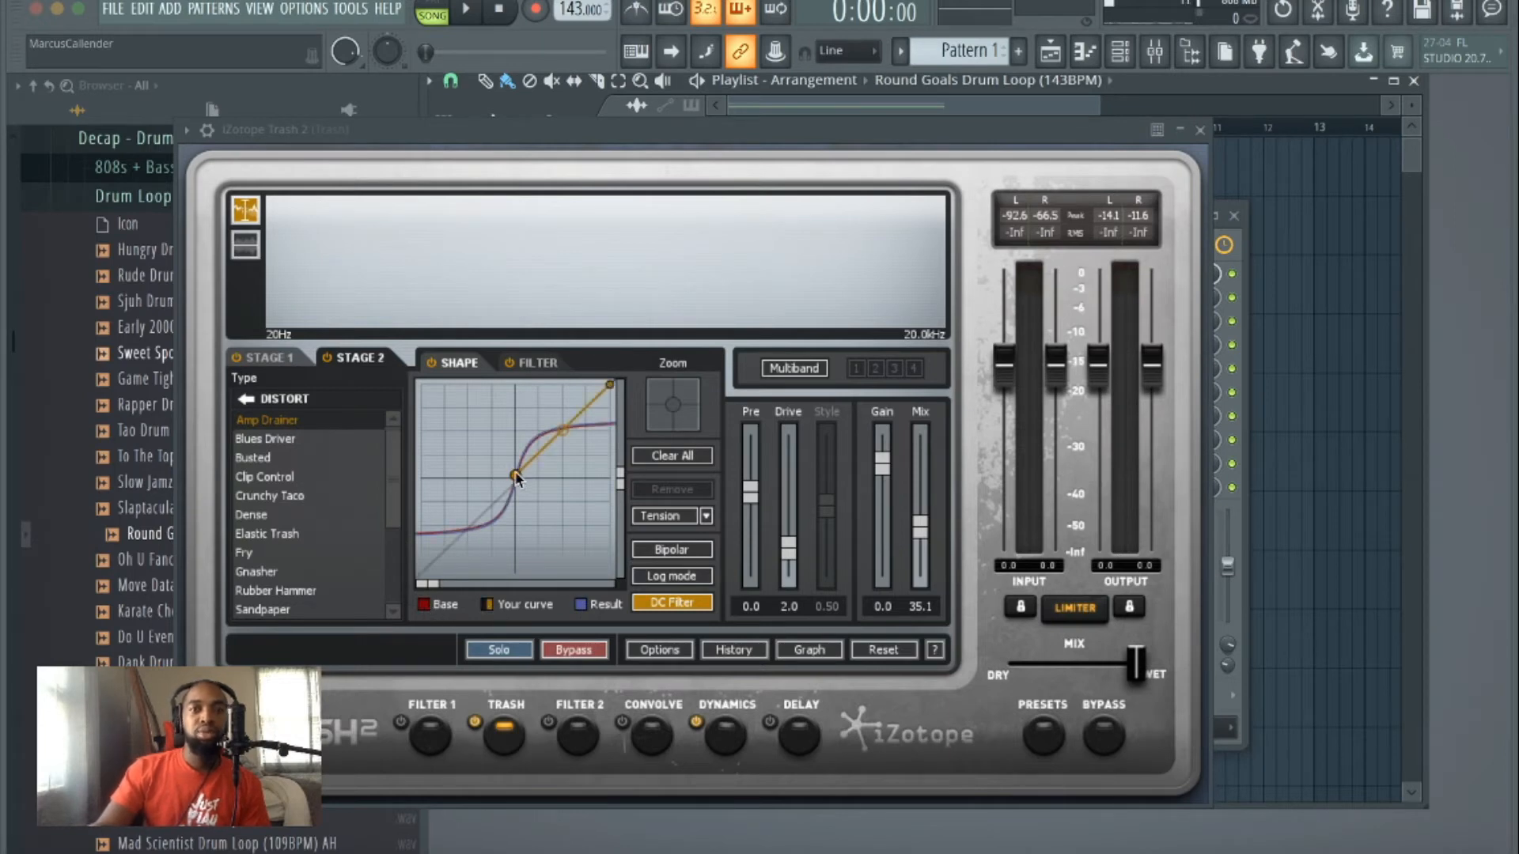
Step: Bend Stage 2's own curve upward from its centre point, toggling the curve displays for comparison, and play back the result
mouse_move(516, 479)
mouse_down()
mouse_move(491, 457)
mouse_move(514, 538)
mouse_move(521, 479)
mouse_up()
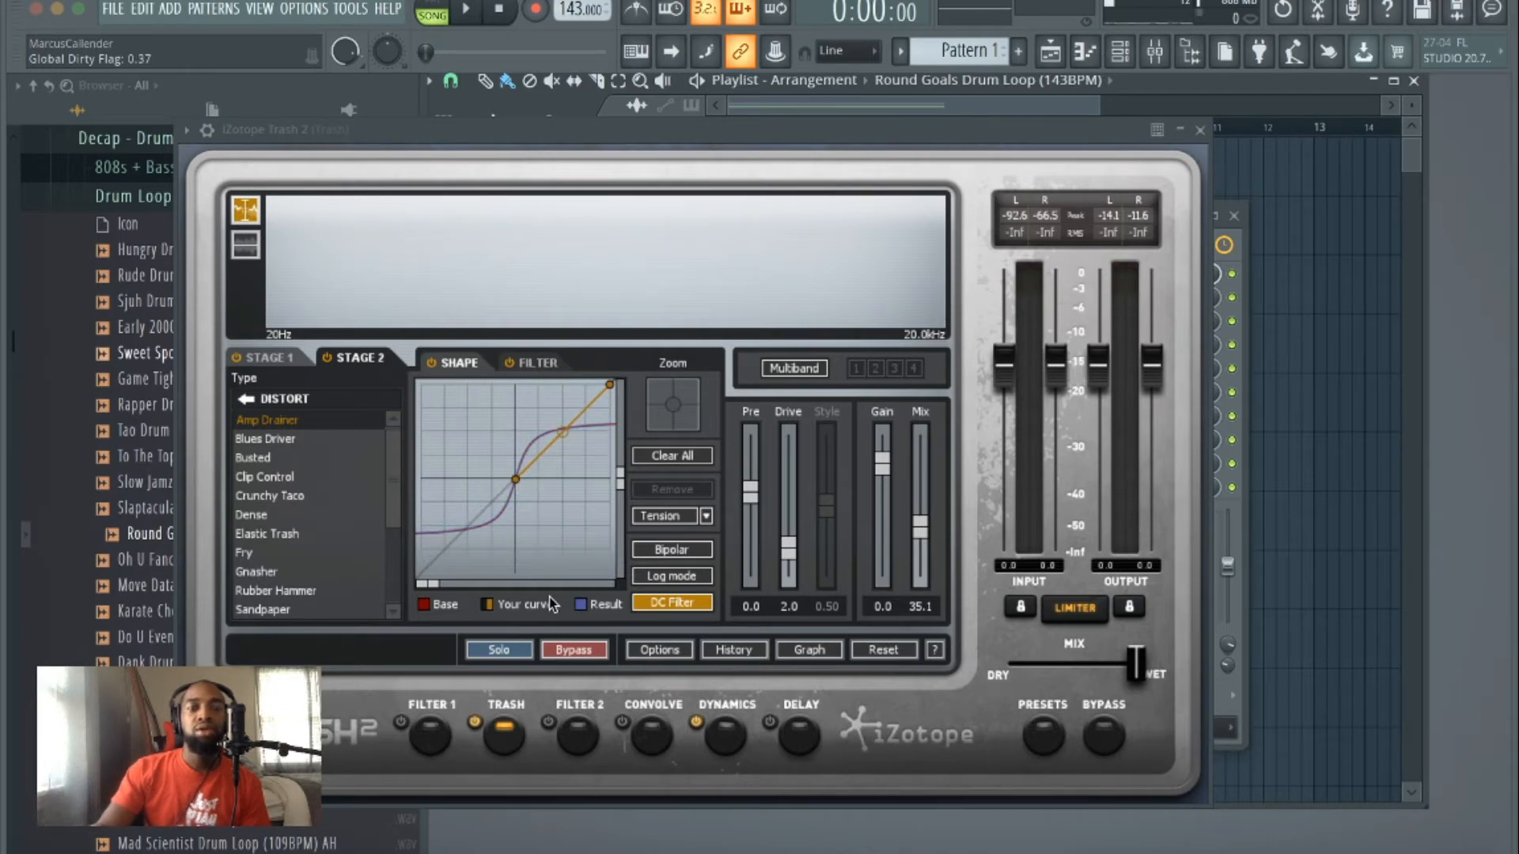
mouse_move(515, 479)
mouse_down()
mouse_move(514, 443)
mouse_move(515, 524)
mouse_move(515, 461)
mouse_up()
click(581, 605)
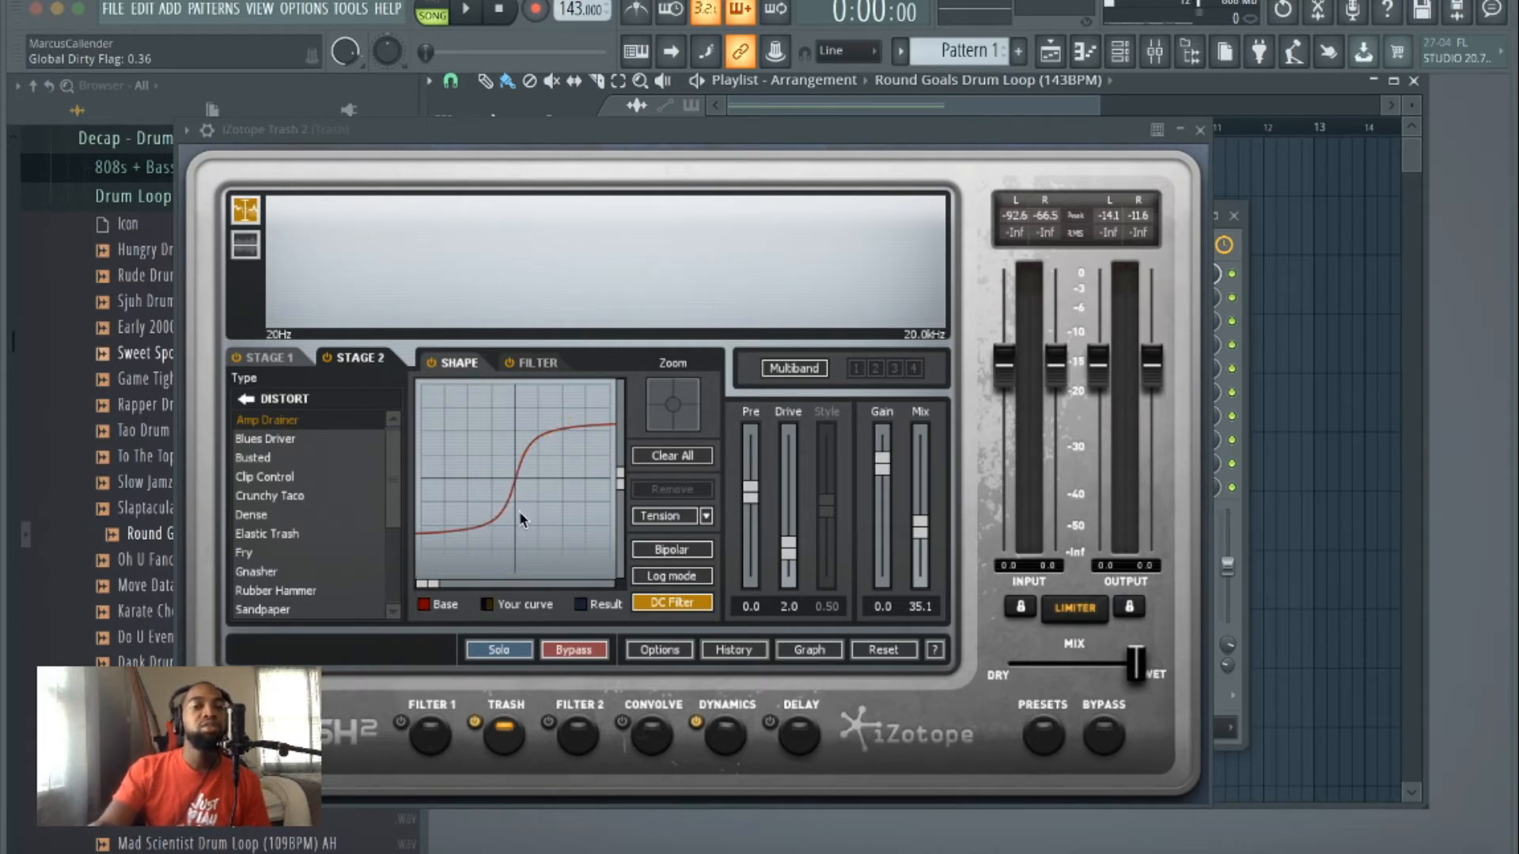
click(489, 605)
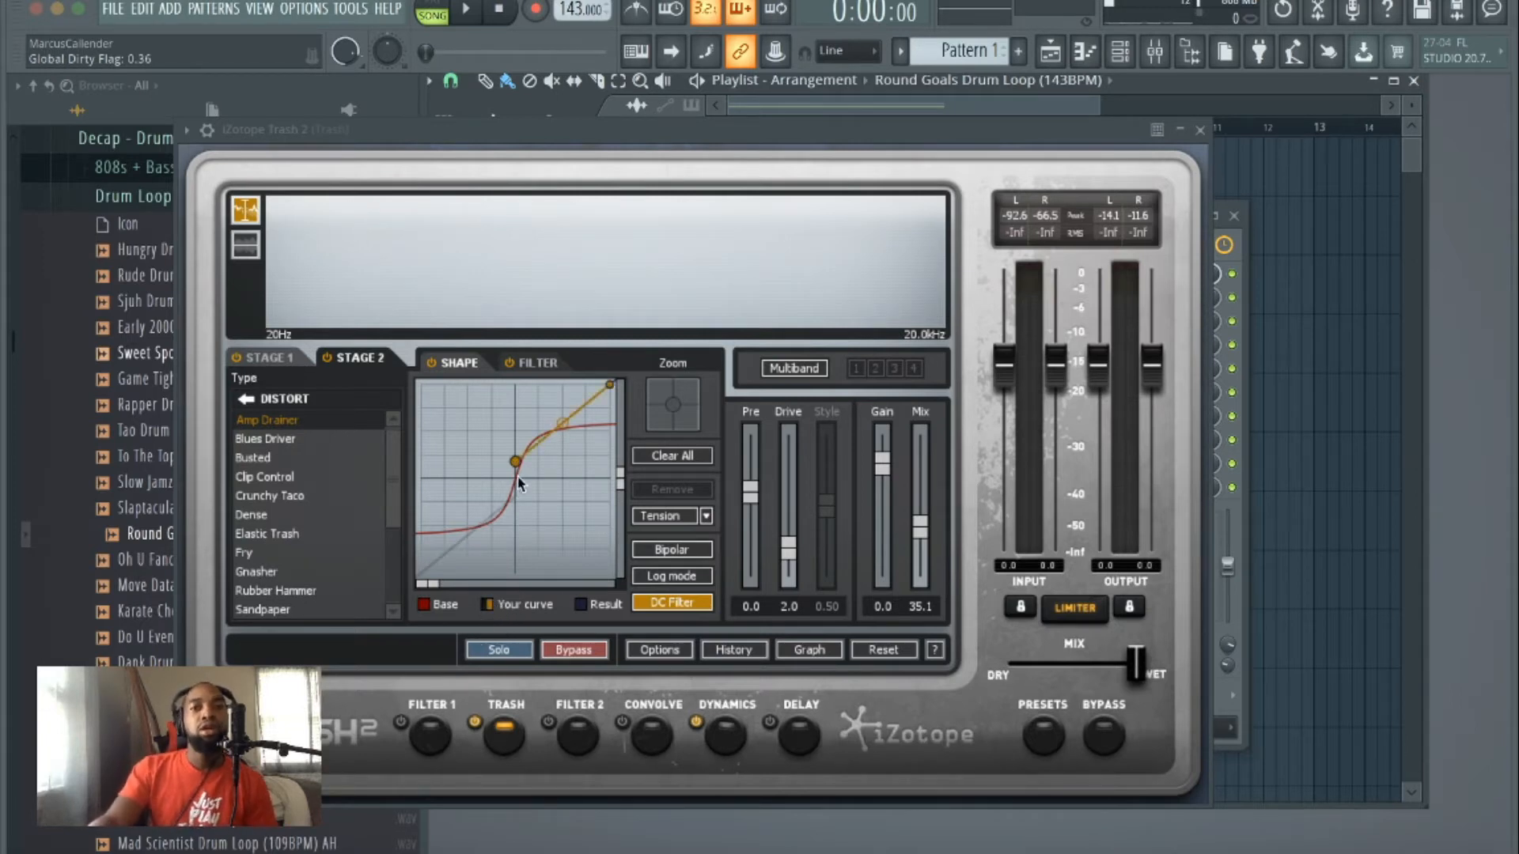
mouse_move(515, 460)
mouse_down()
mouse_move(507, 395)
mouse_move(515, 572)
mouse_move(567, 413)
mouse_move(571, 541)
mouse_move(515, 452)
mouse_up()
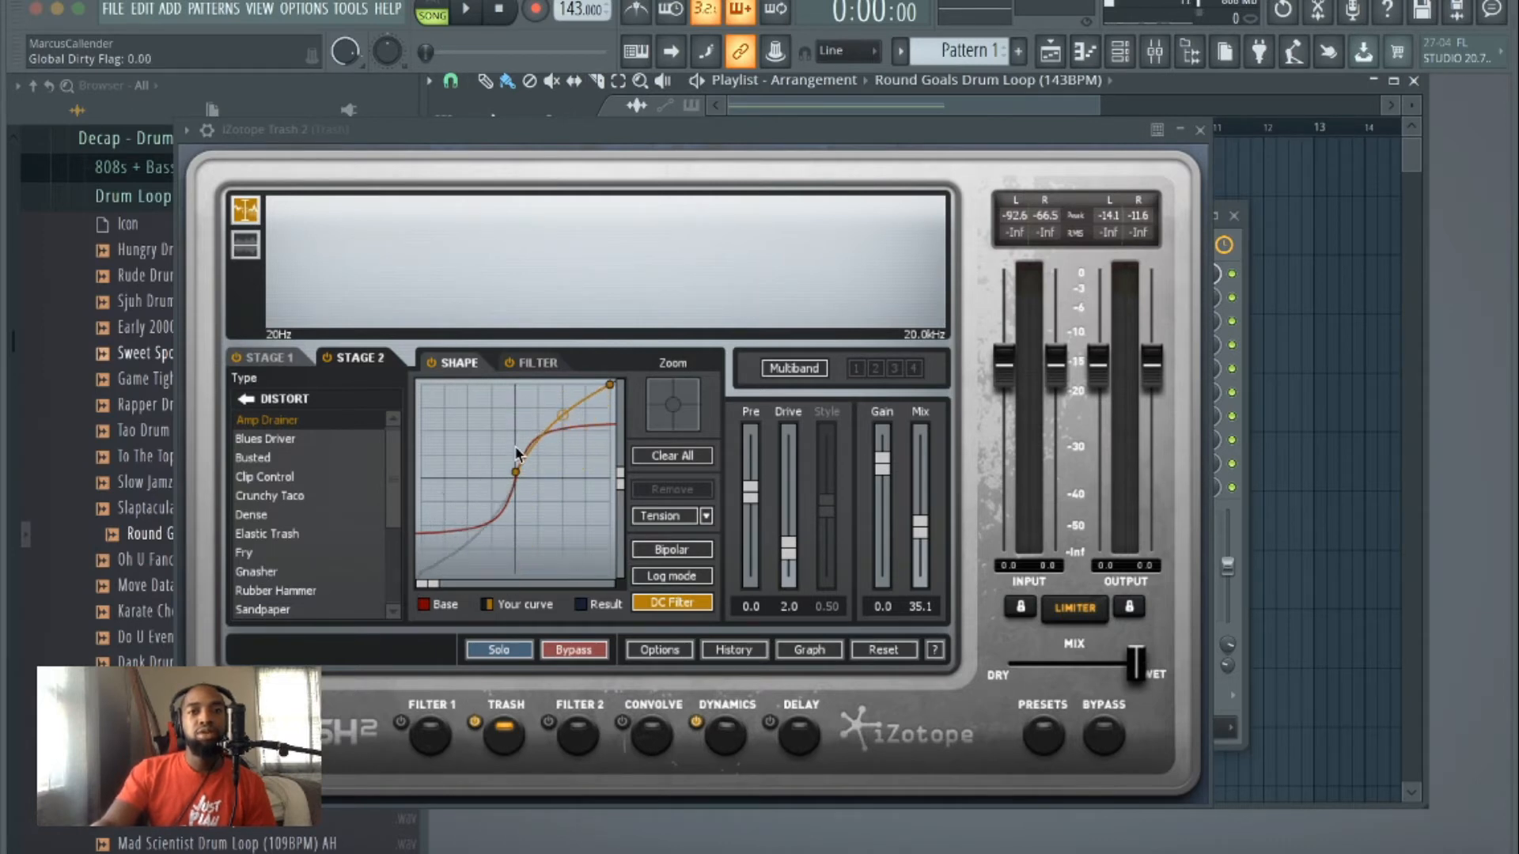
click(582, 605)
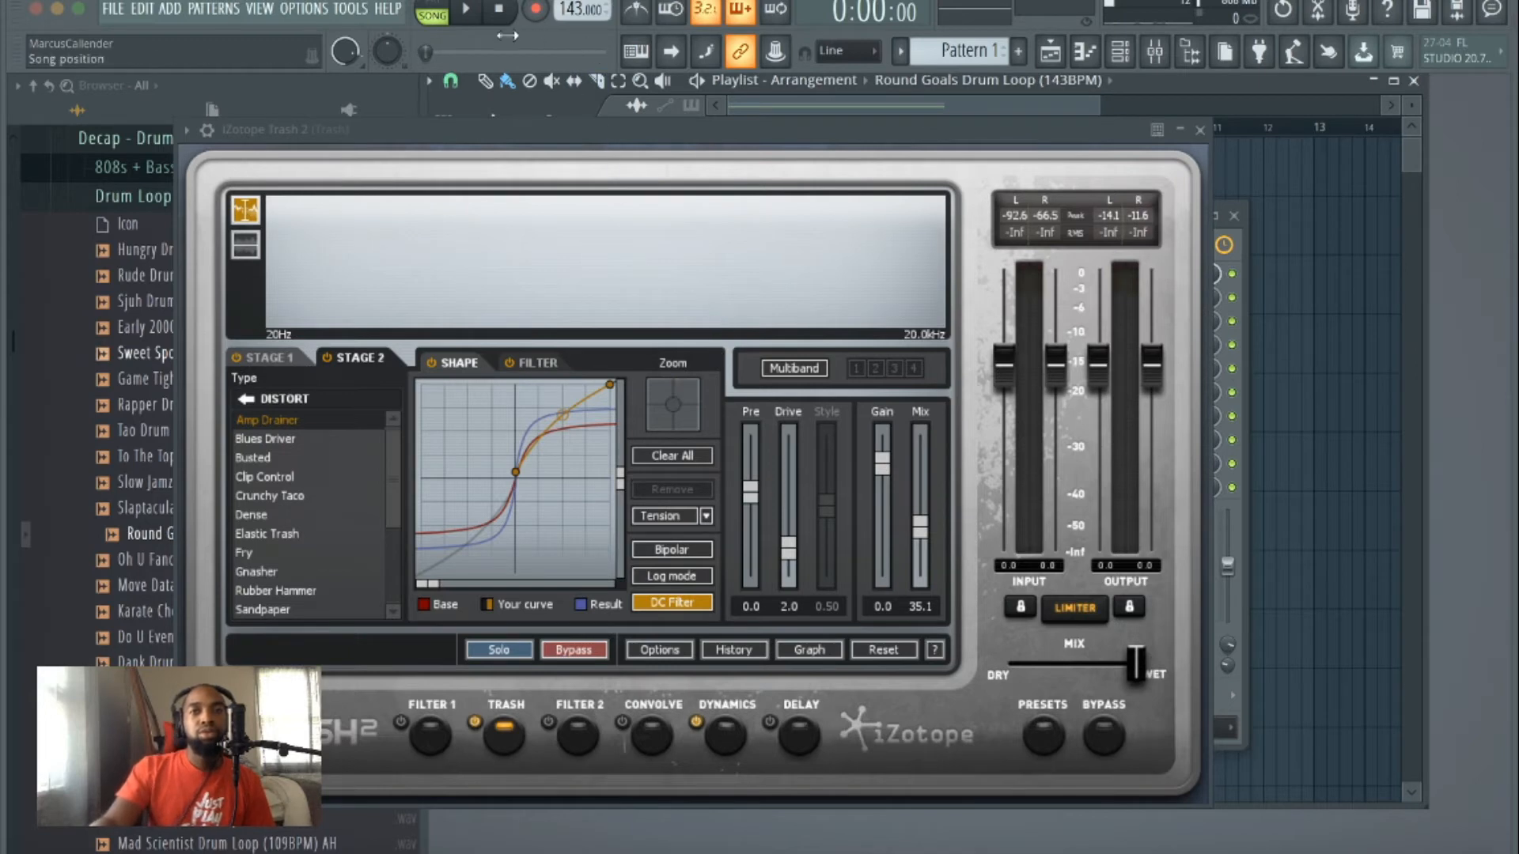
click(468, 10)
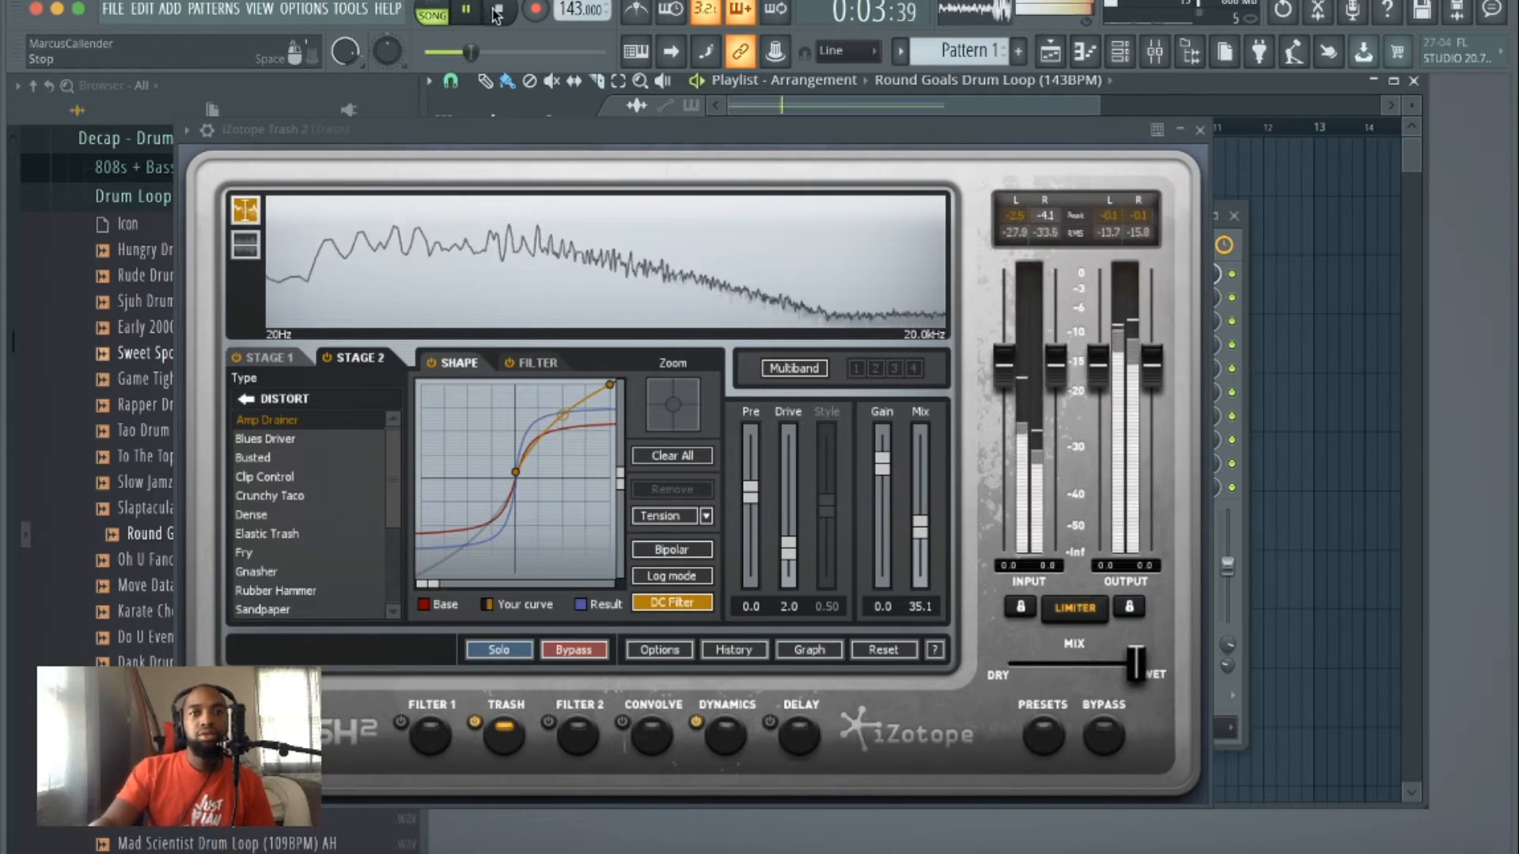
click(498, 12)
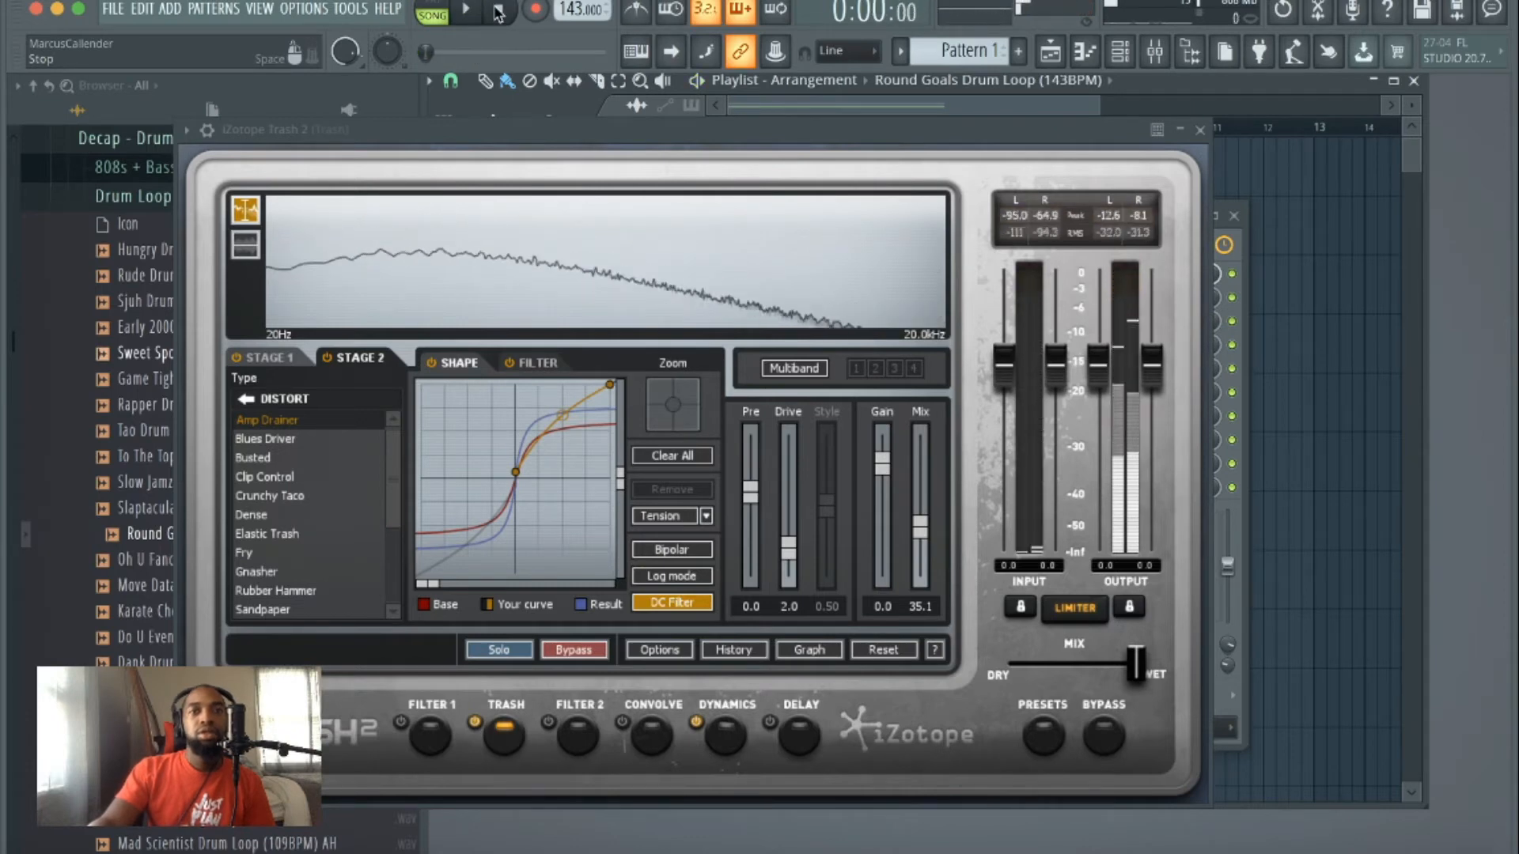
Step: Lower Stage 2's high filter node frequency to about 1.58 kHz while the song plays
click(537, 366)
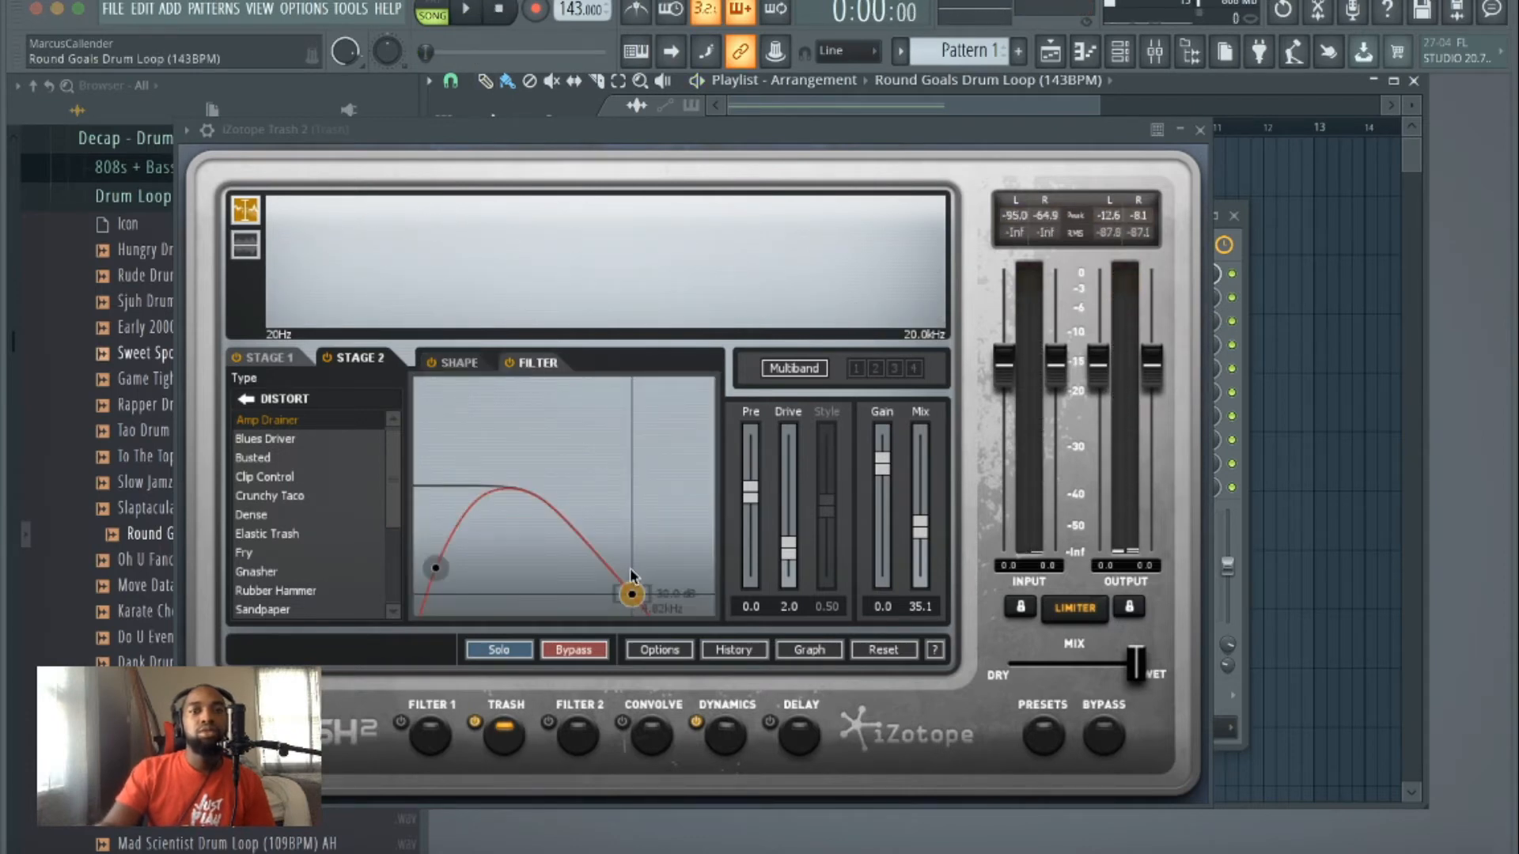
click(466, 9)
drag(631, 594, 568, 650)
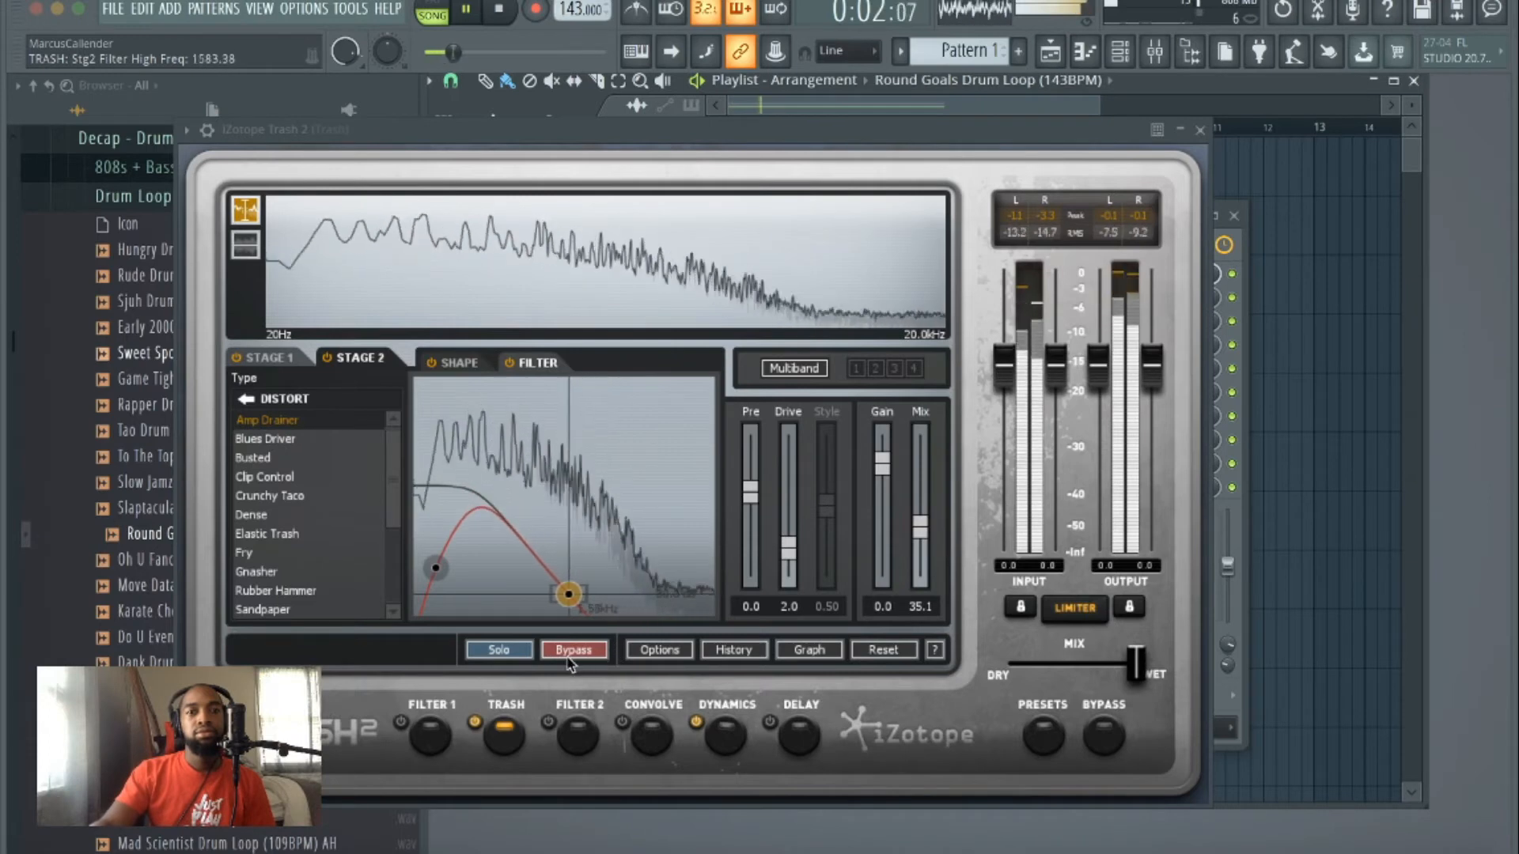
click(498, 10)
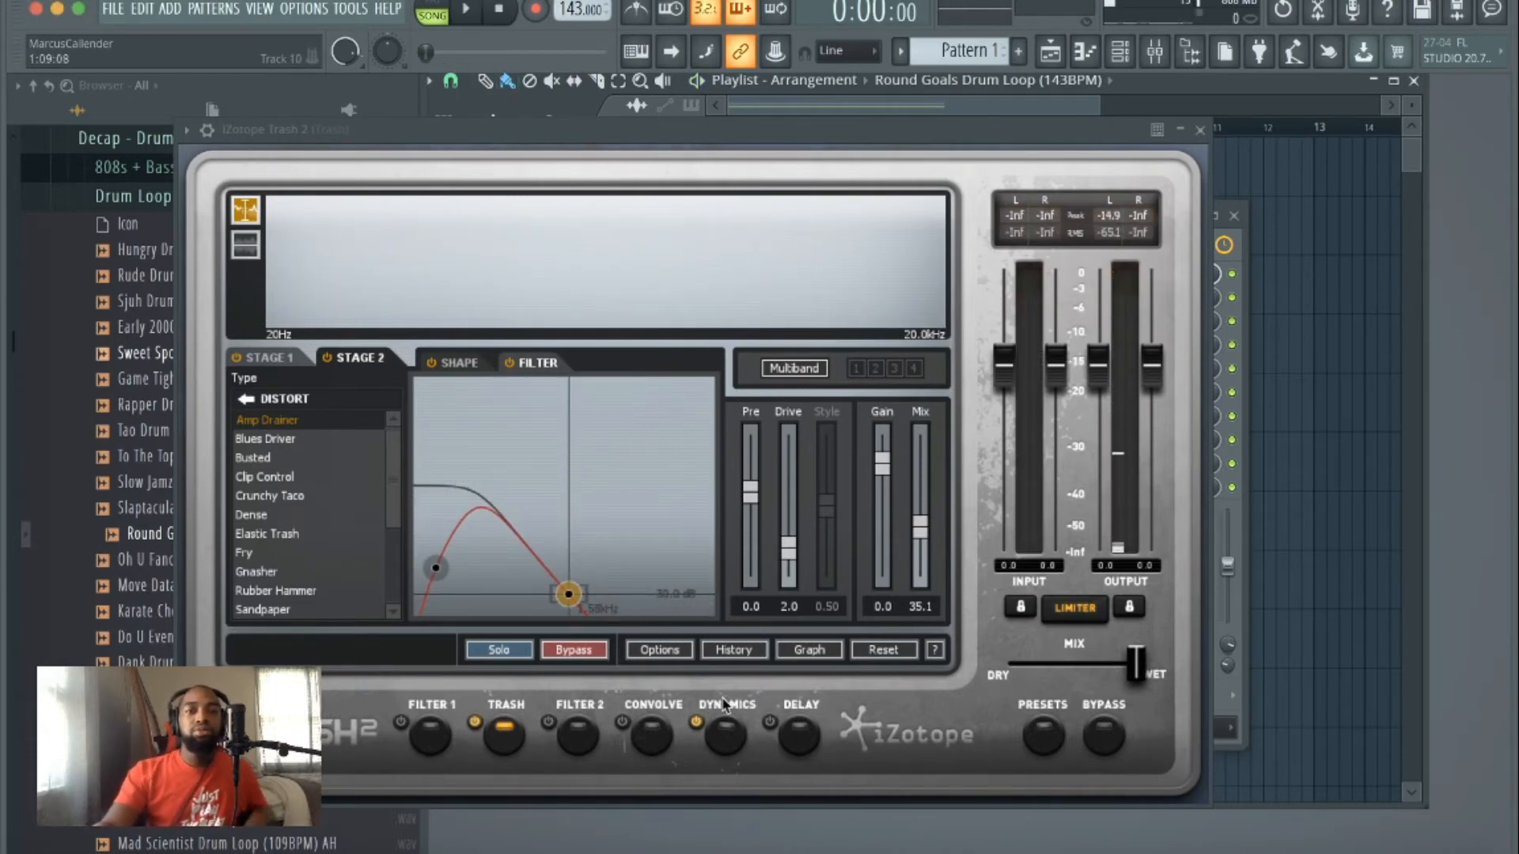
Step: Take the Filter 2 module out of bypass and display the Convolve module
click(584, 740)
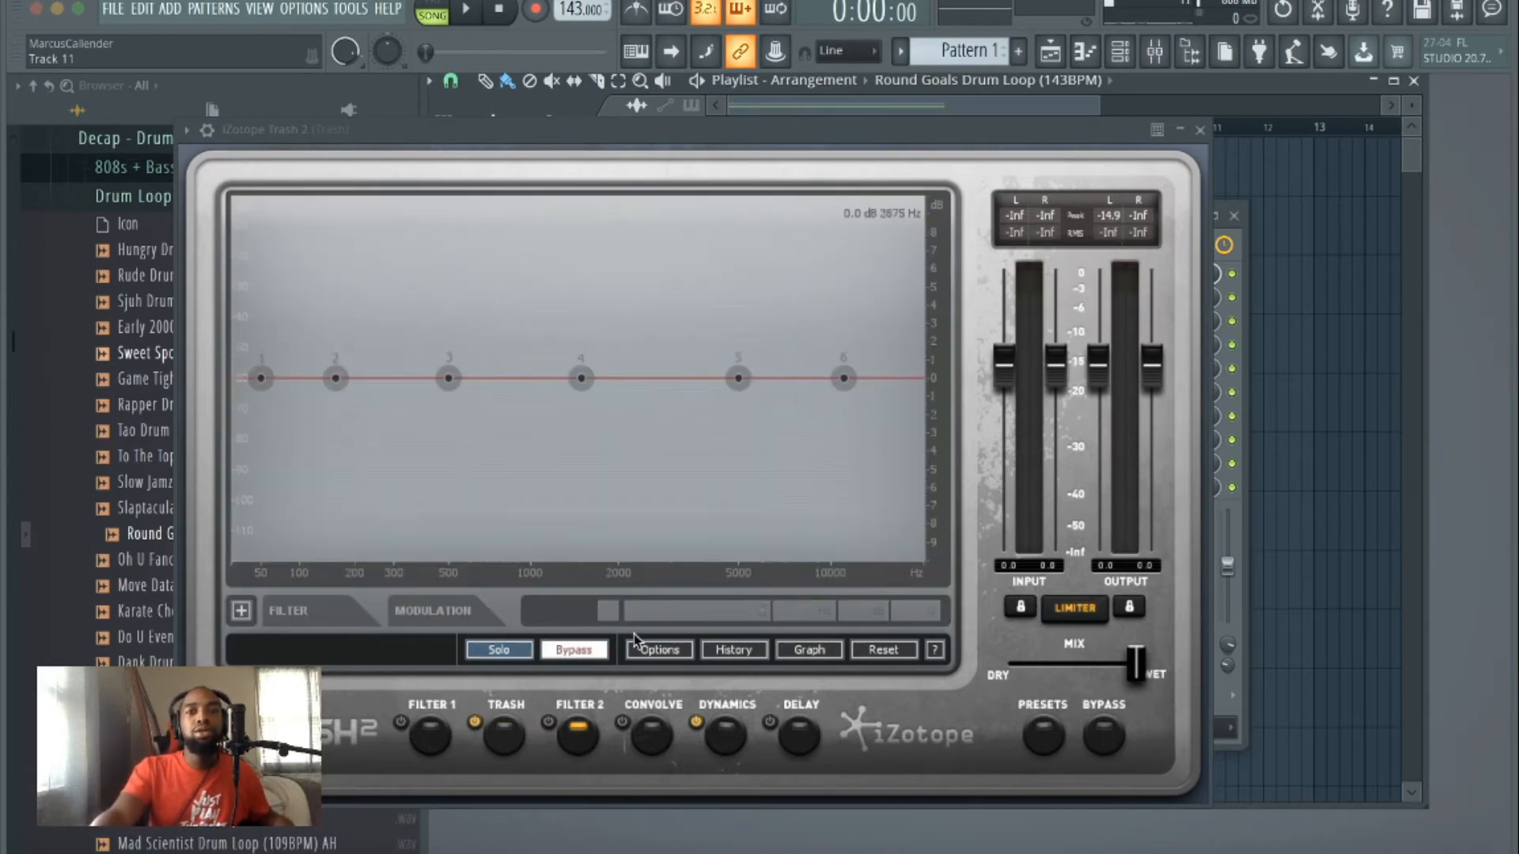
click(593, 653)
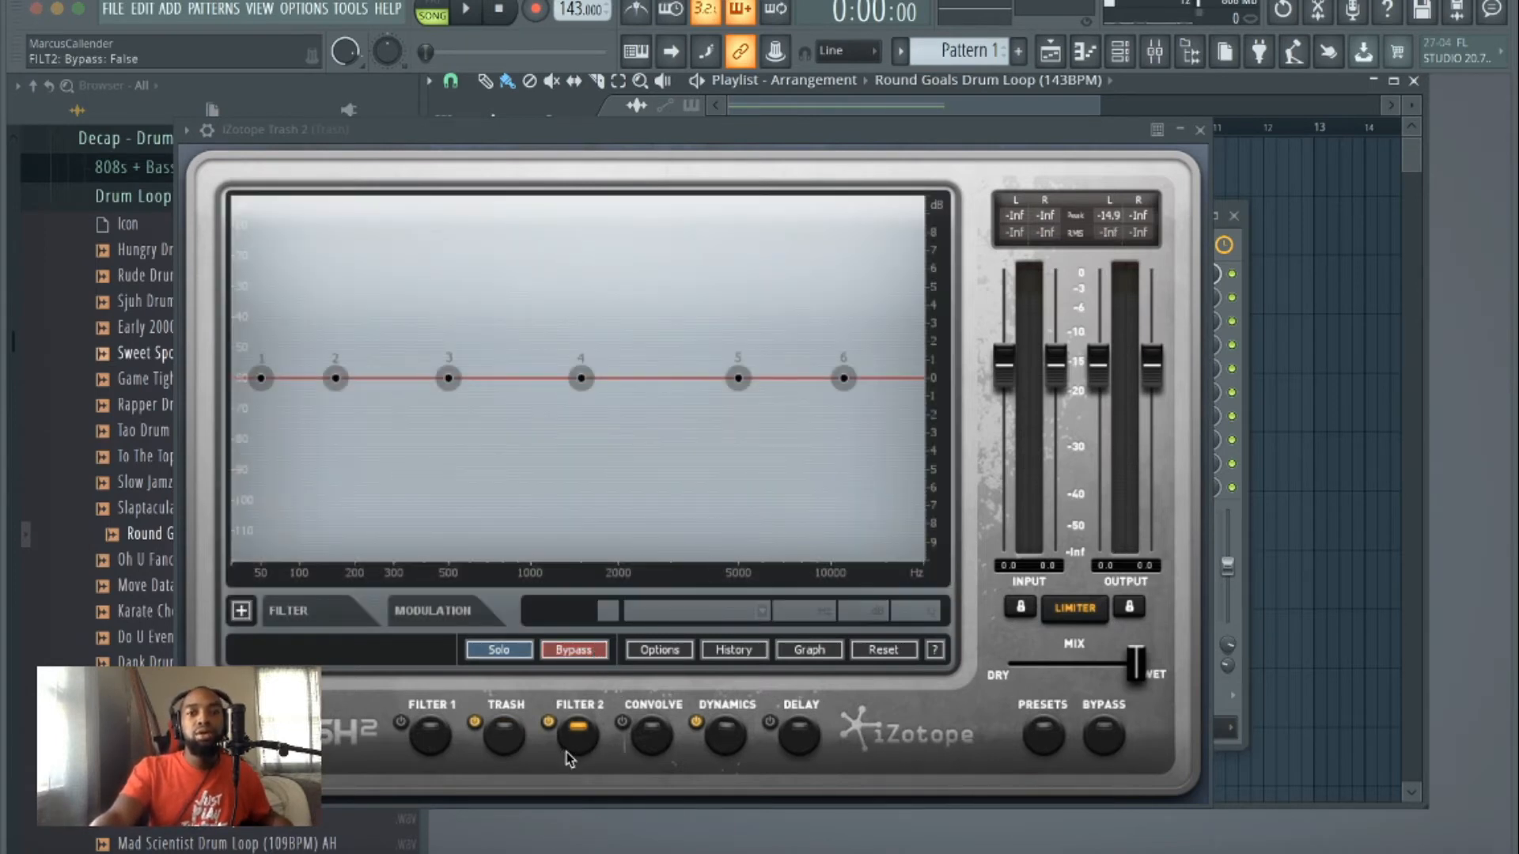
click(648, 742)
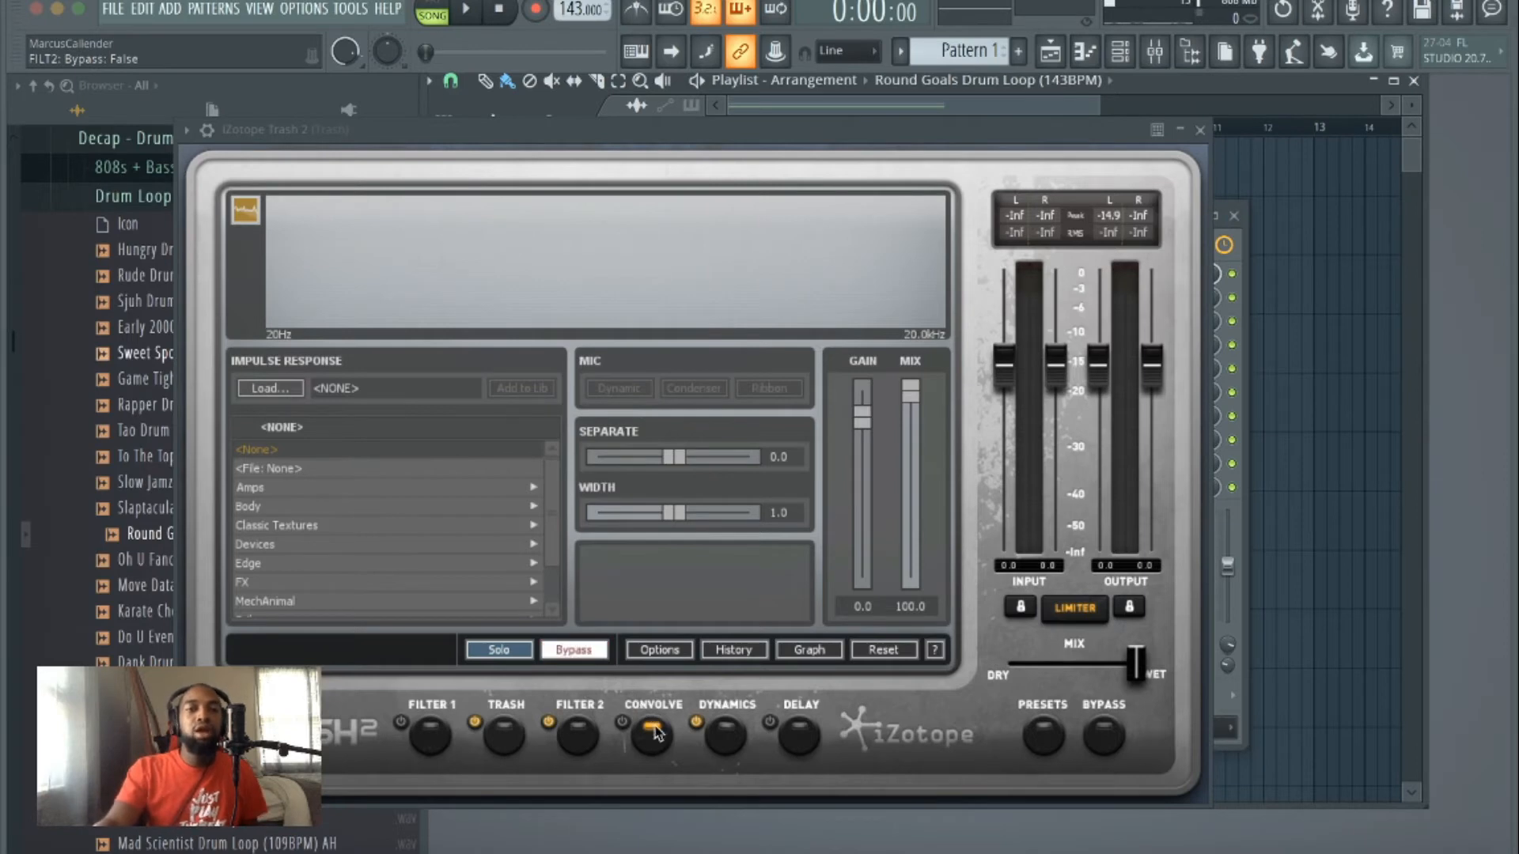
Step: Audition the Amps impulses Allston 2x10, Allston 2x12 and Allston Classic during playback, and take the Convolve module out of bypass
click(323, 484)
click(282, 450)
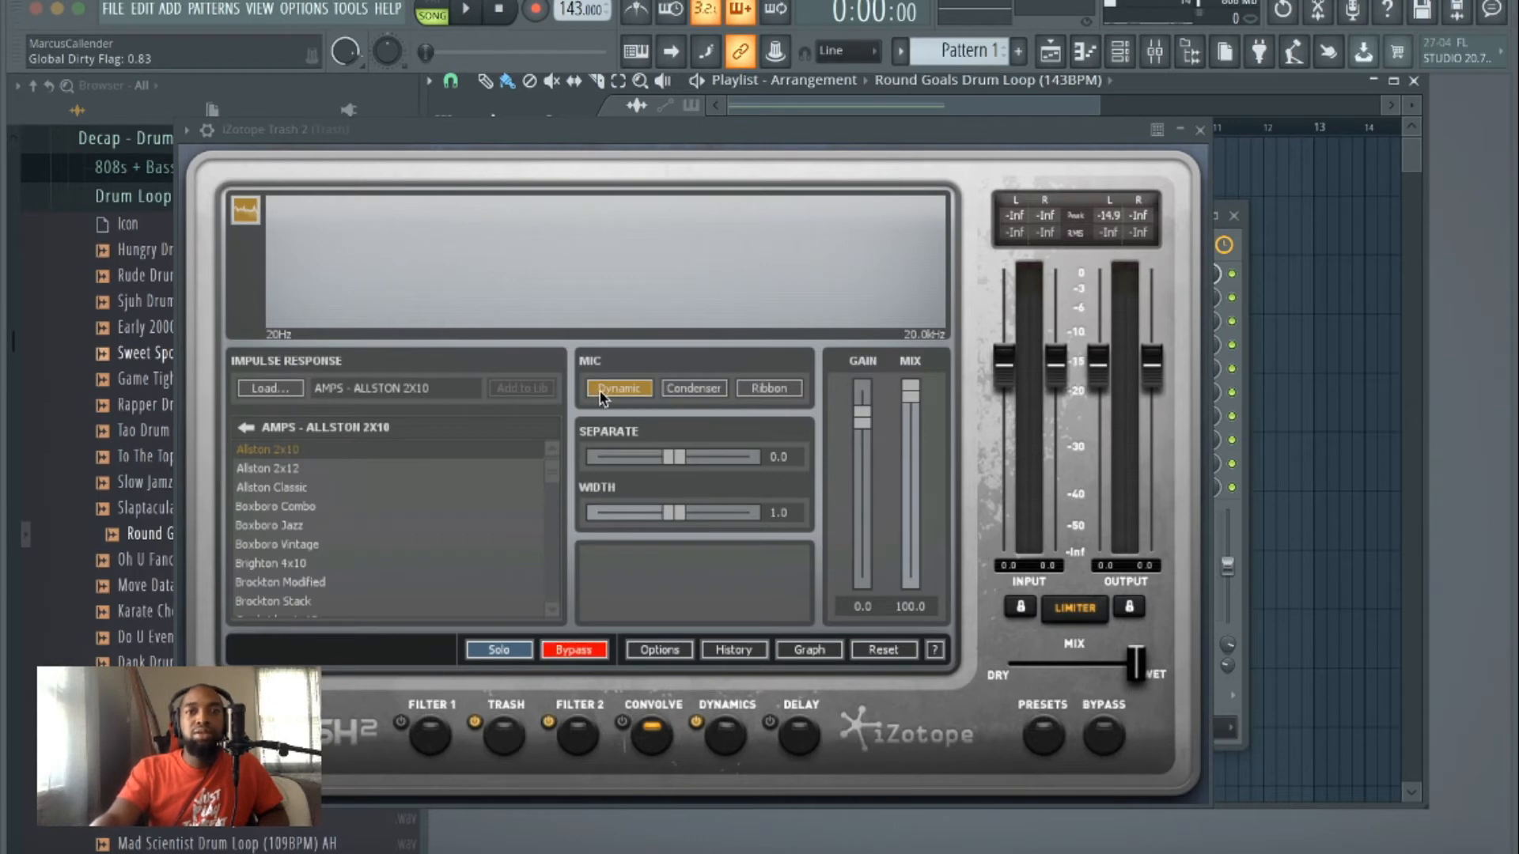
key(space)
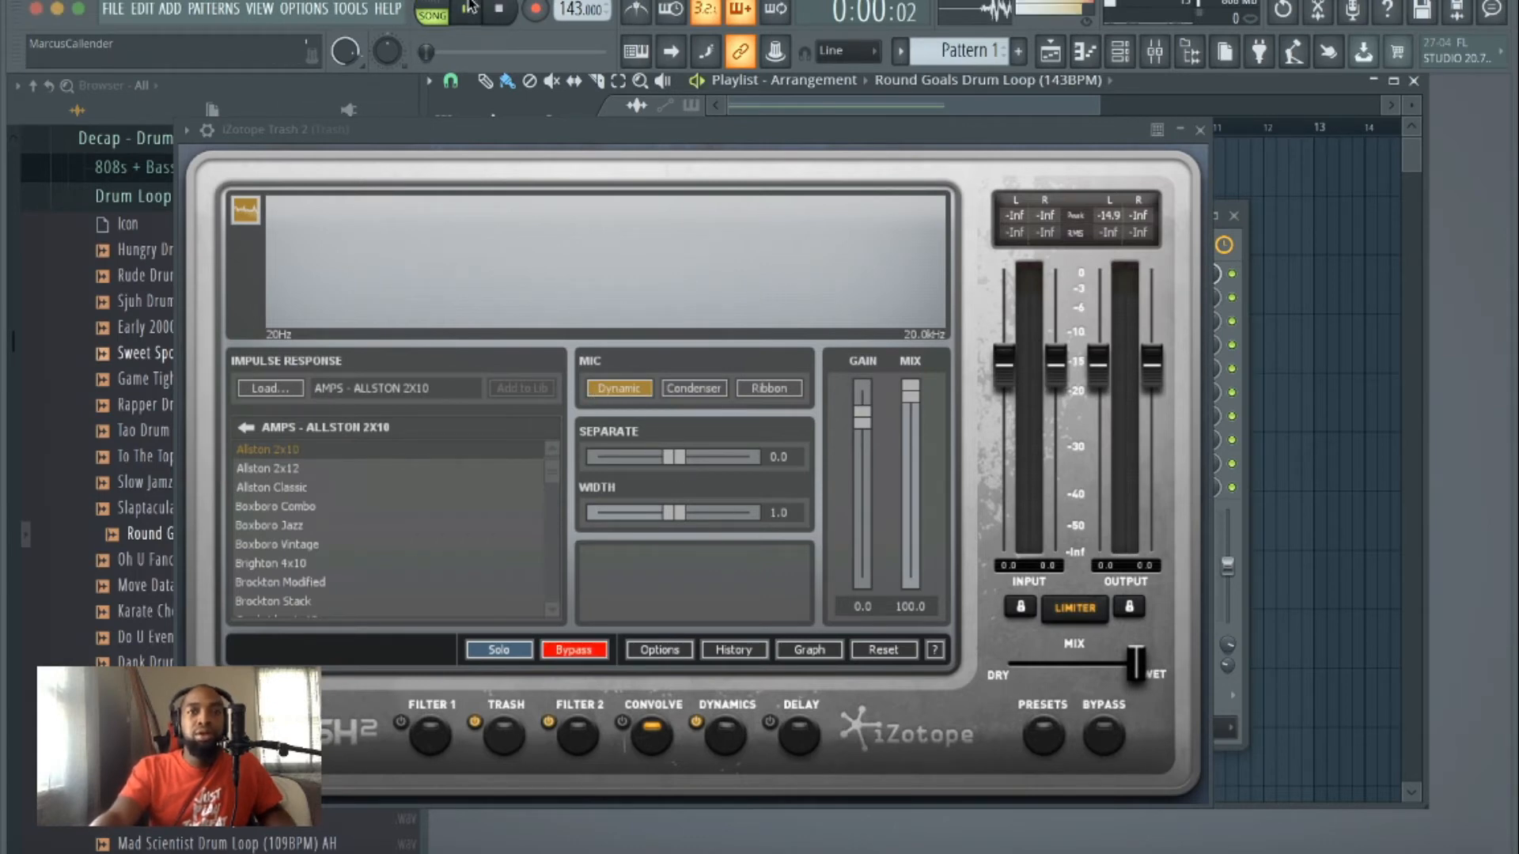
click(393, 470)
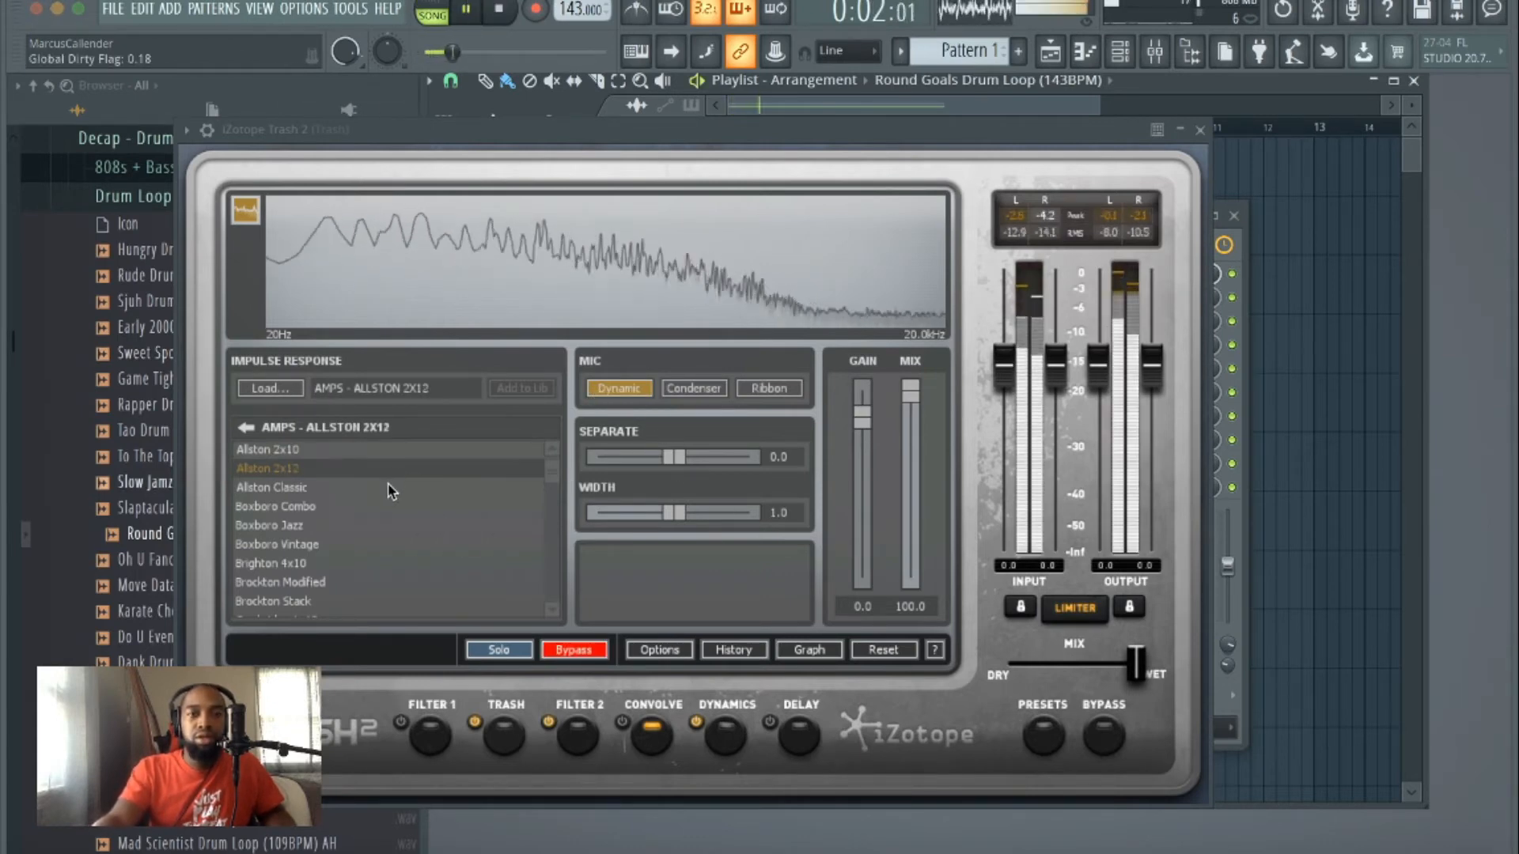
click(388, 487)
click(388, 499)
click(388, 494)
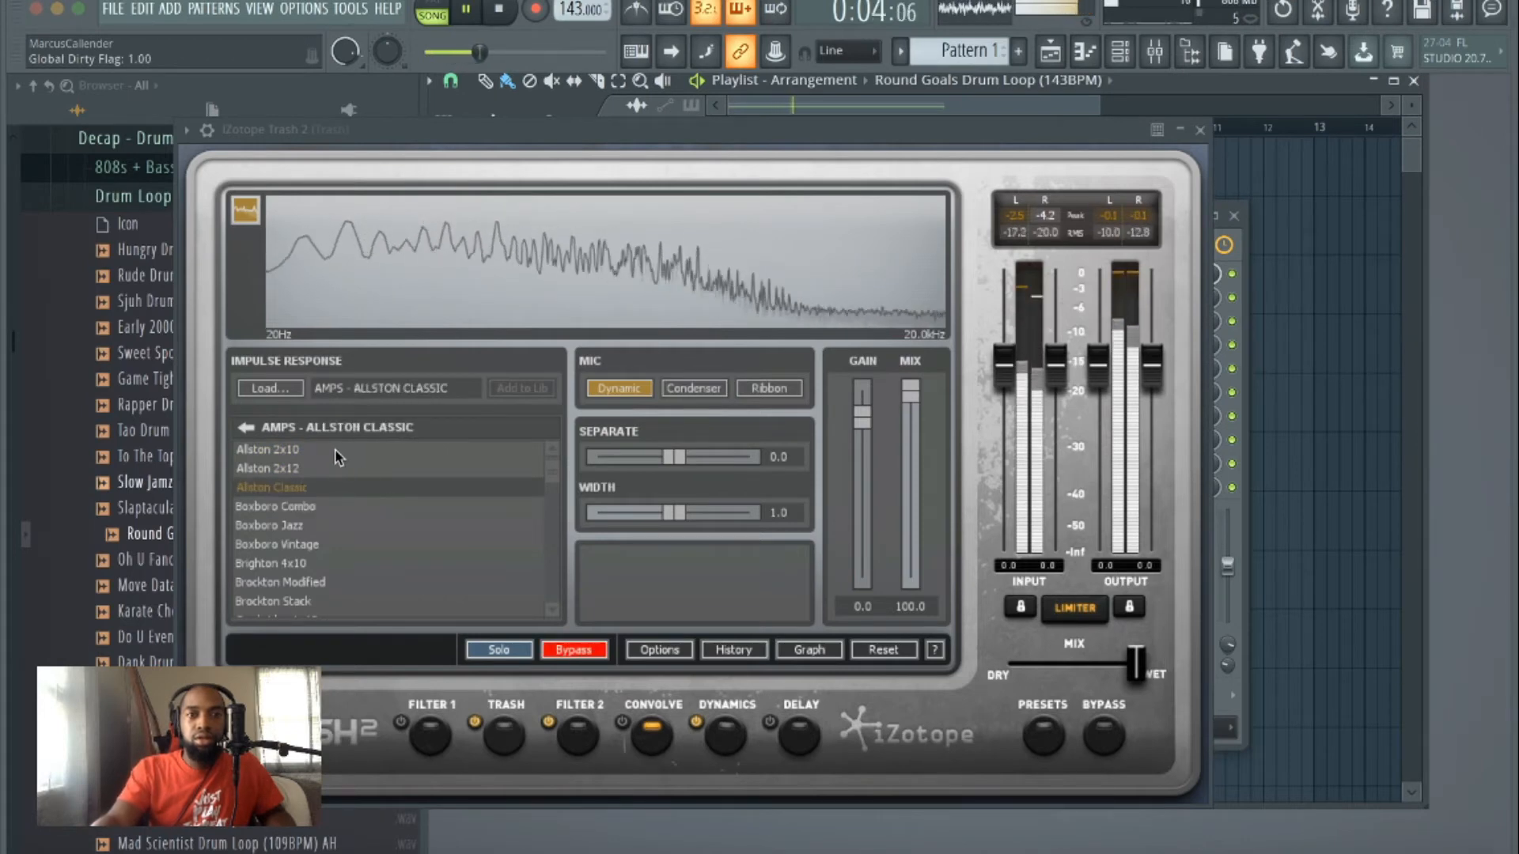
click(573, 649)
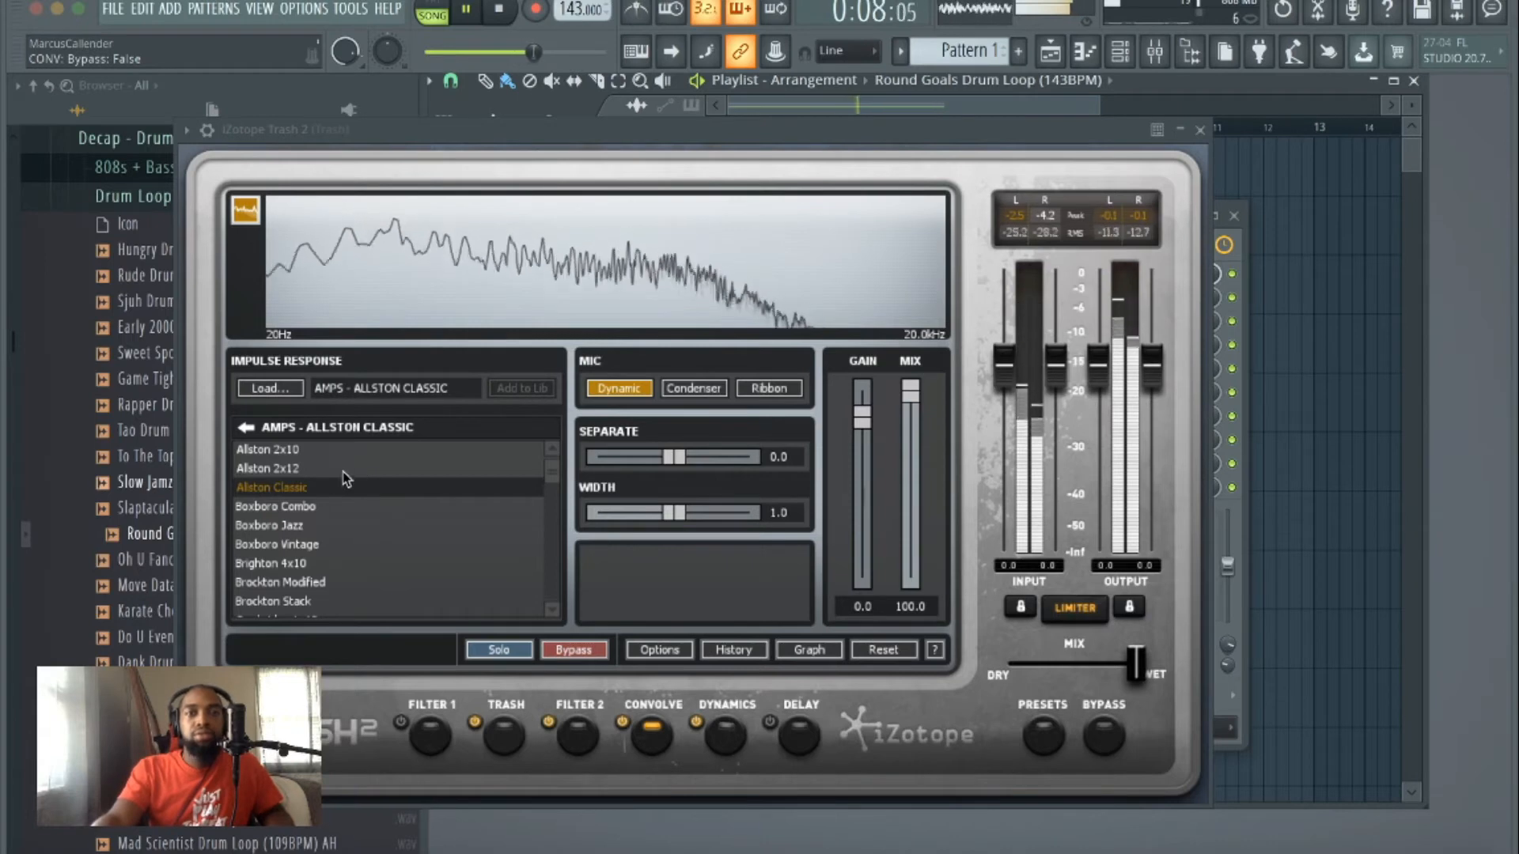
Step: Compare the Allston, Boxboro, Brighton 4x10 and Brockton amp impulses during playback, leave Brockton Stack loaded, and stop the song
click(310, 454)
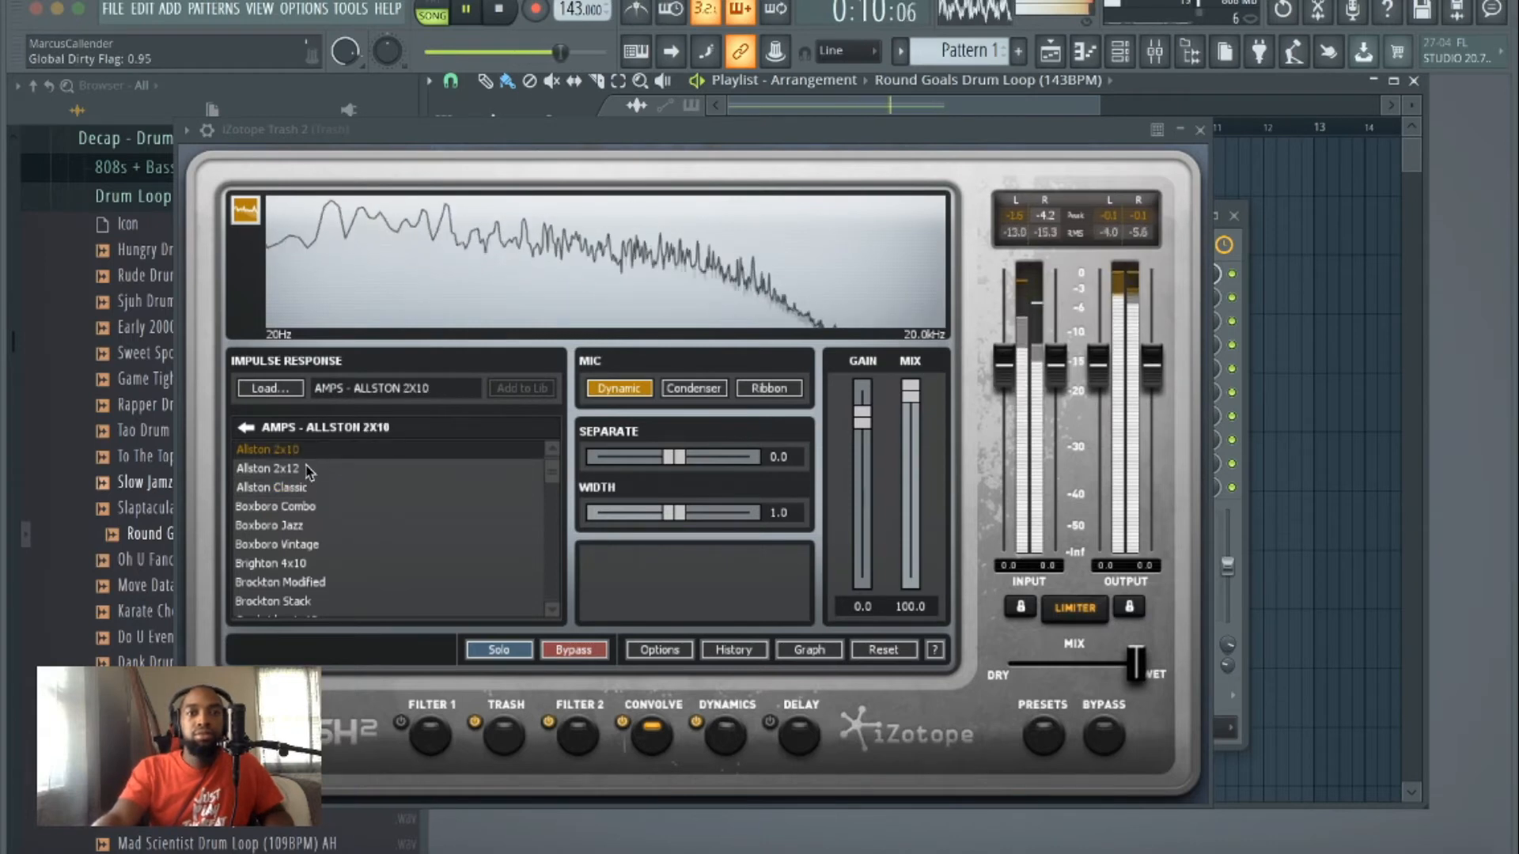
click(305, 468)
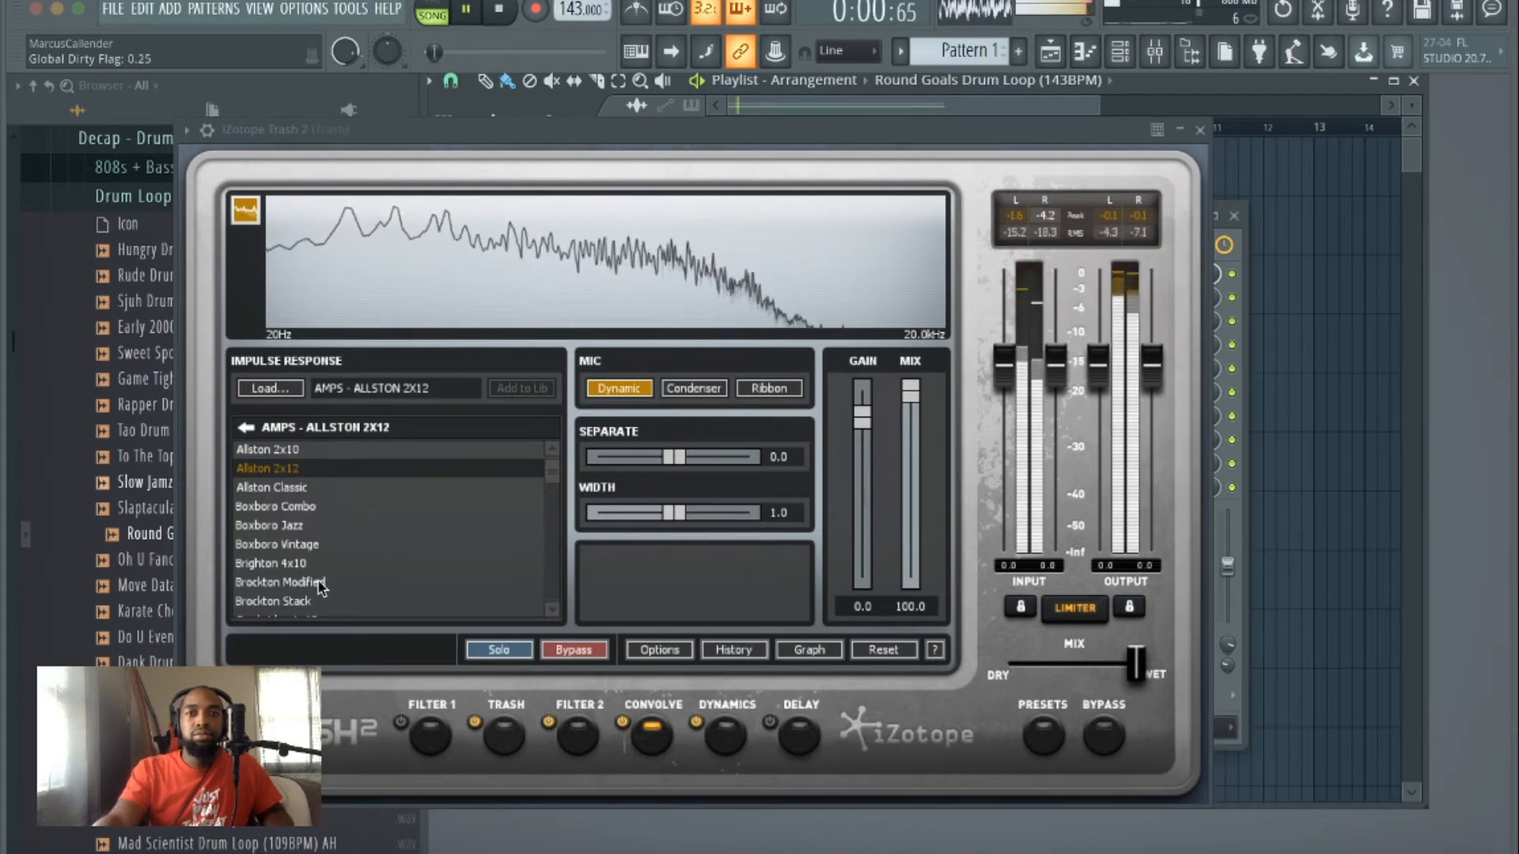
click(305, 526)
click(309, 509)
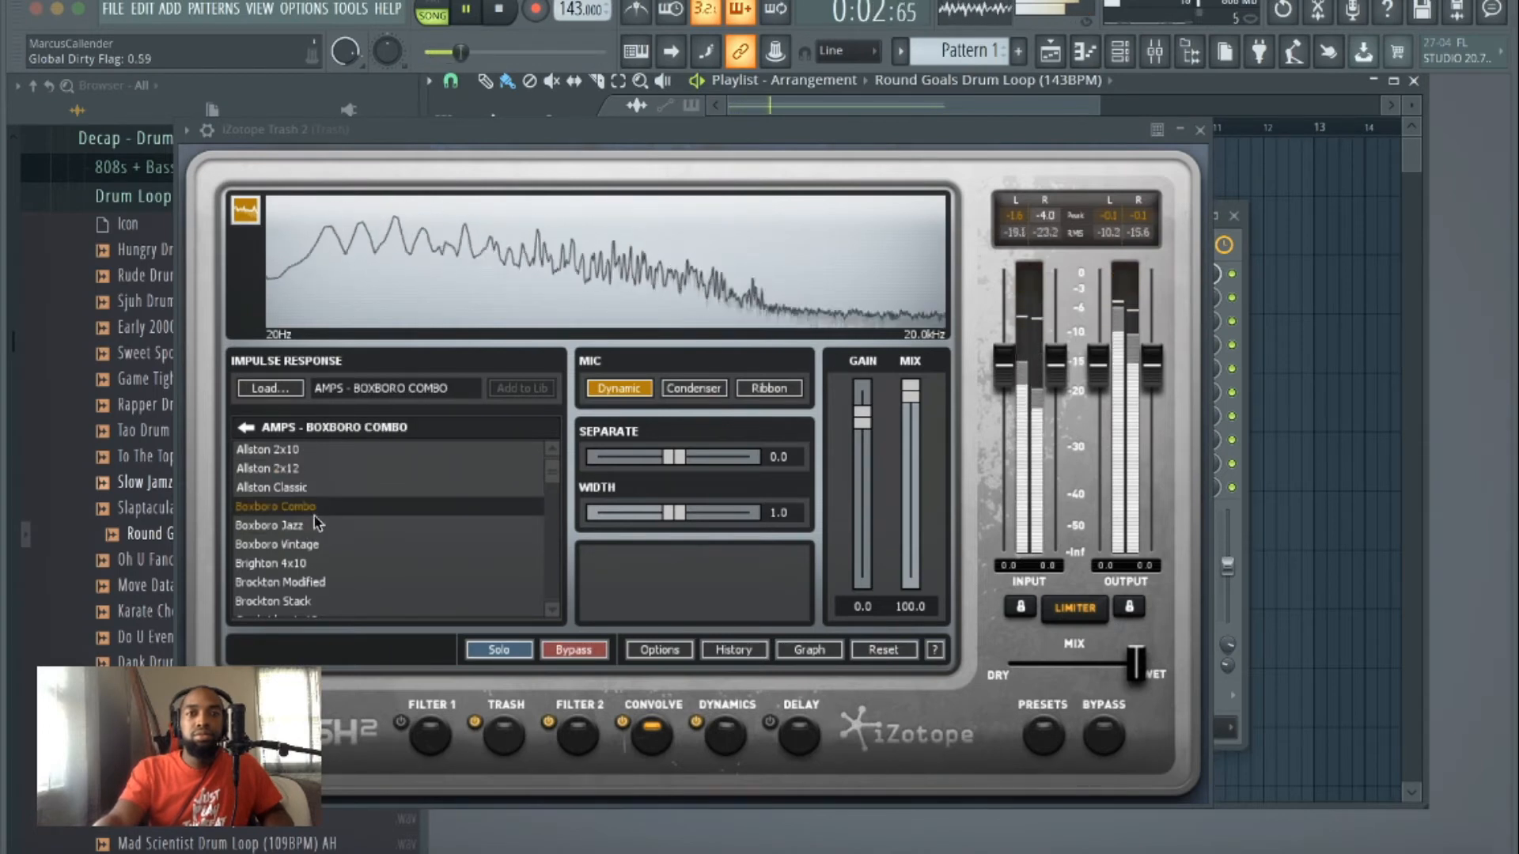
click(324, 546)
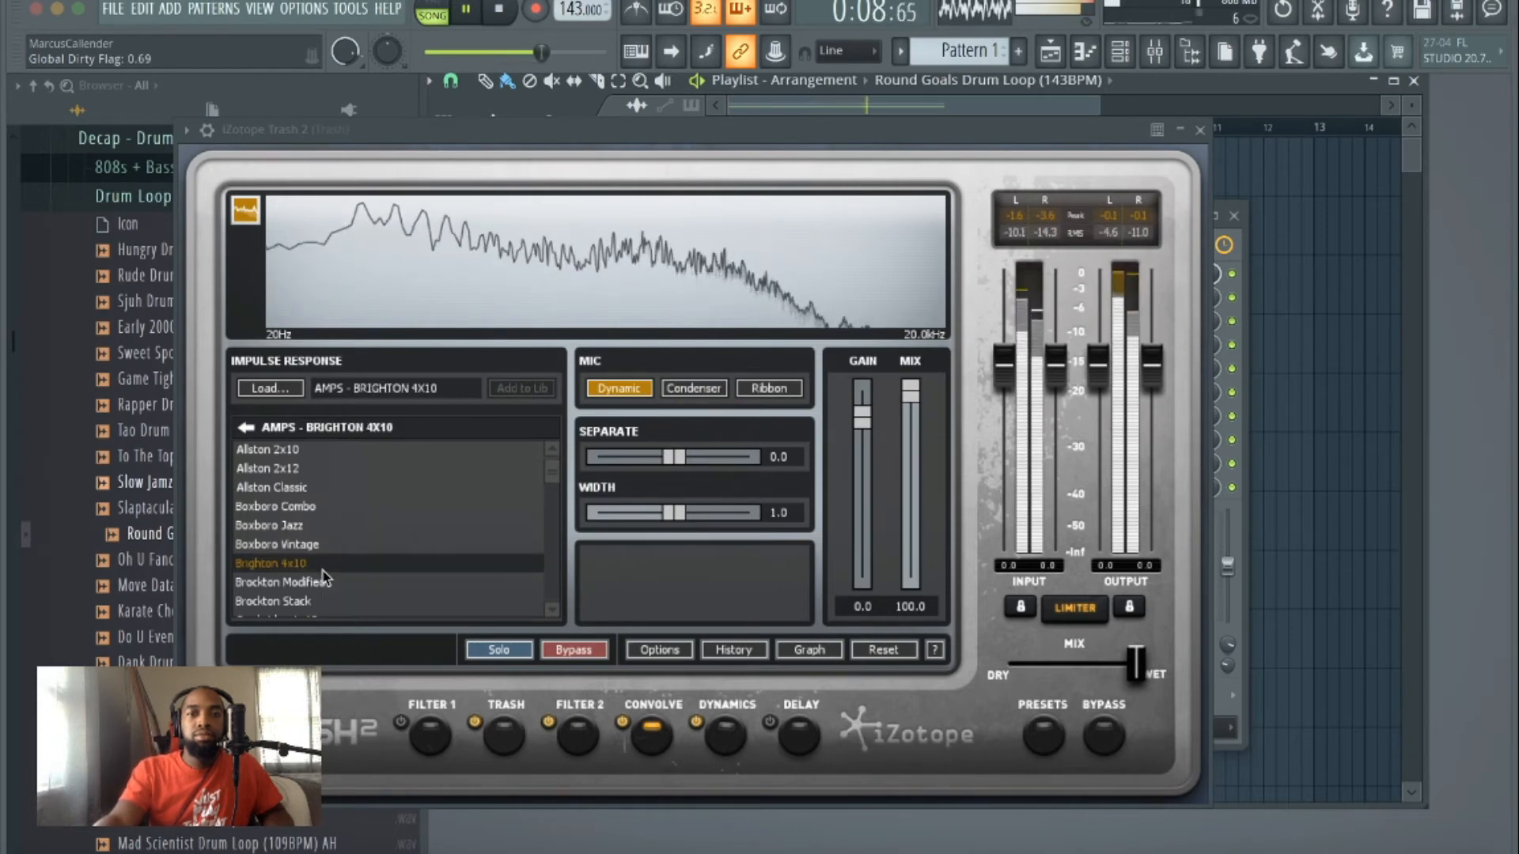
click(324, 582)
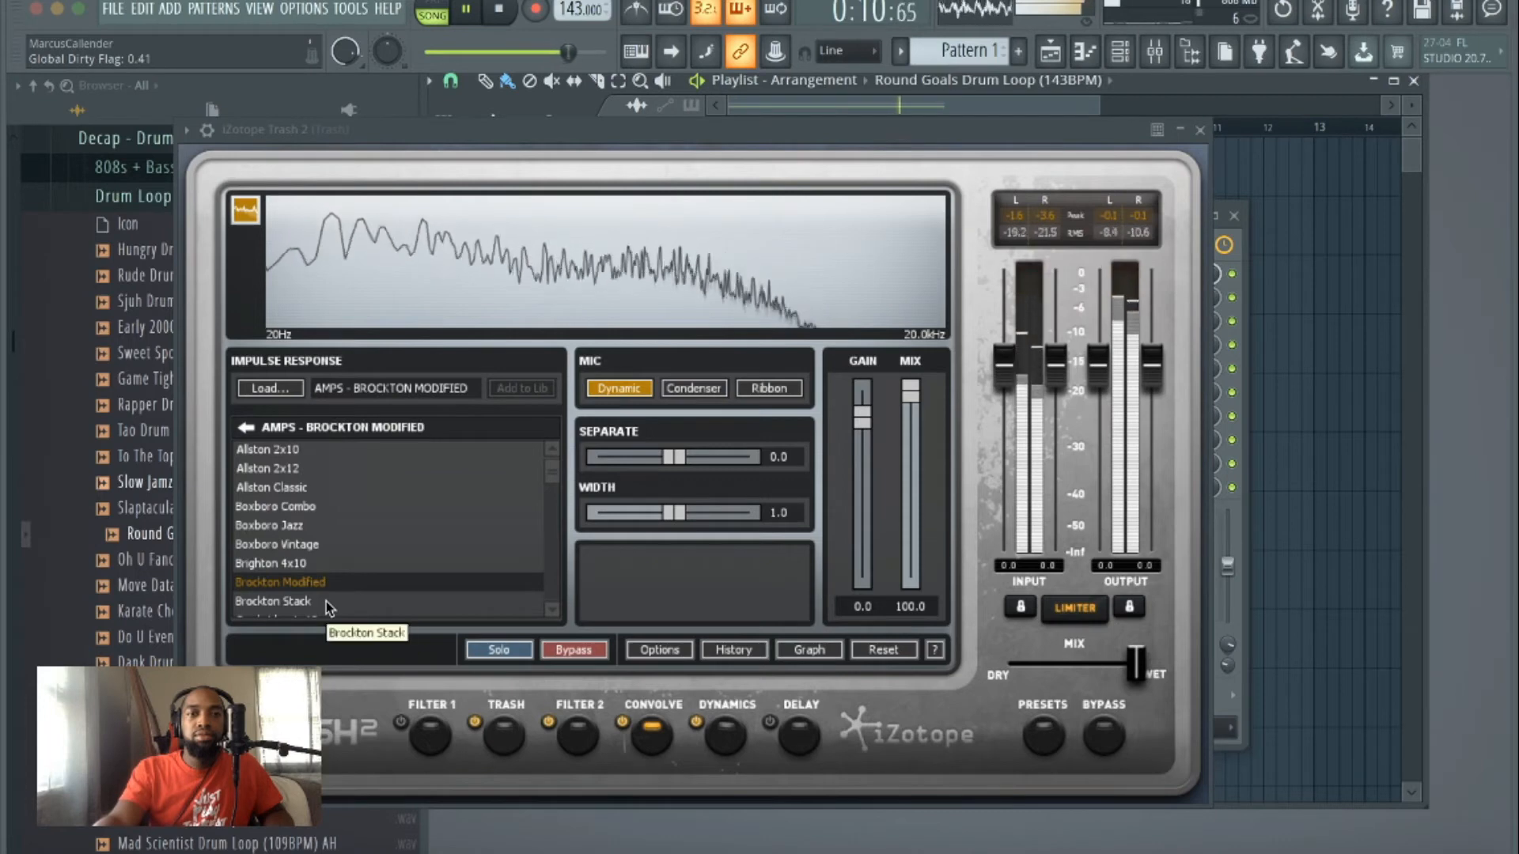
click(327, 603)
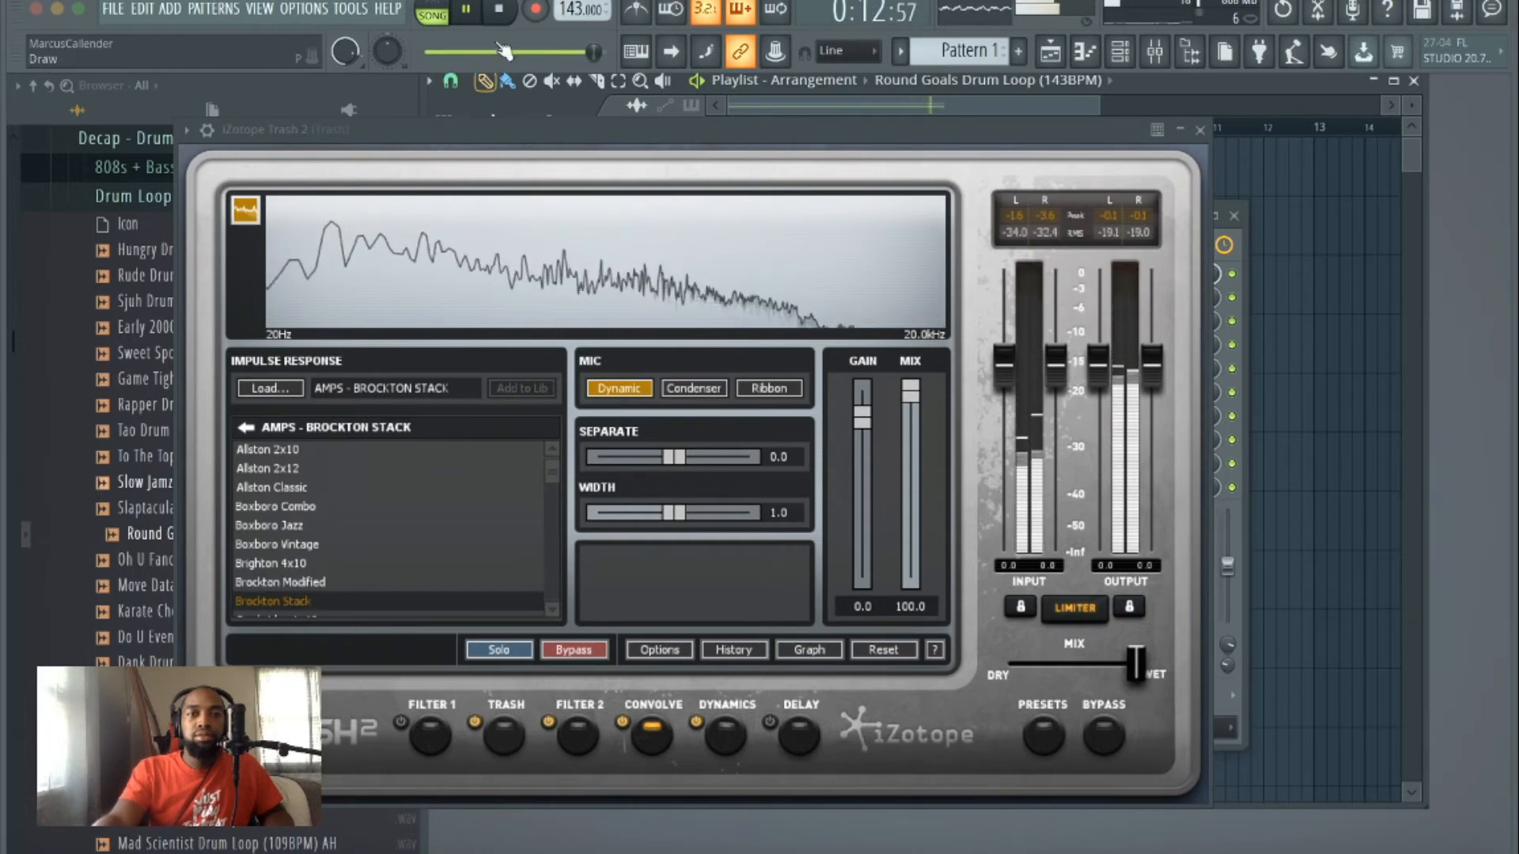
click(501, 8)
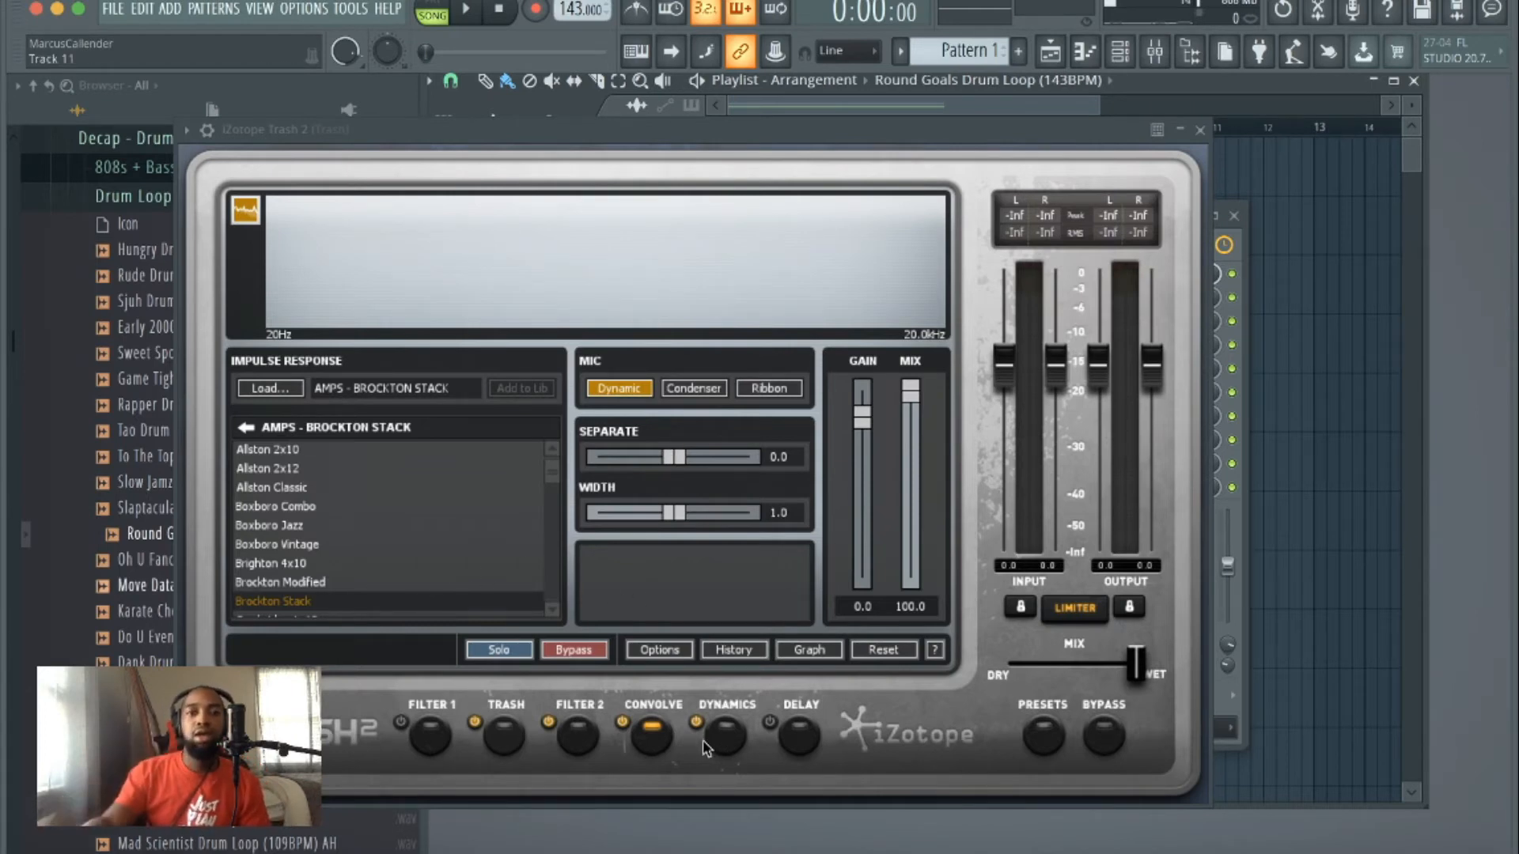
Step: Examine the rest of the Amps impulse list and the file browser for loading a custom impulse response
scroll(542, 525, down, 5)
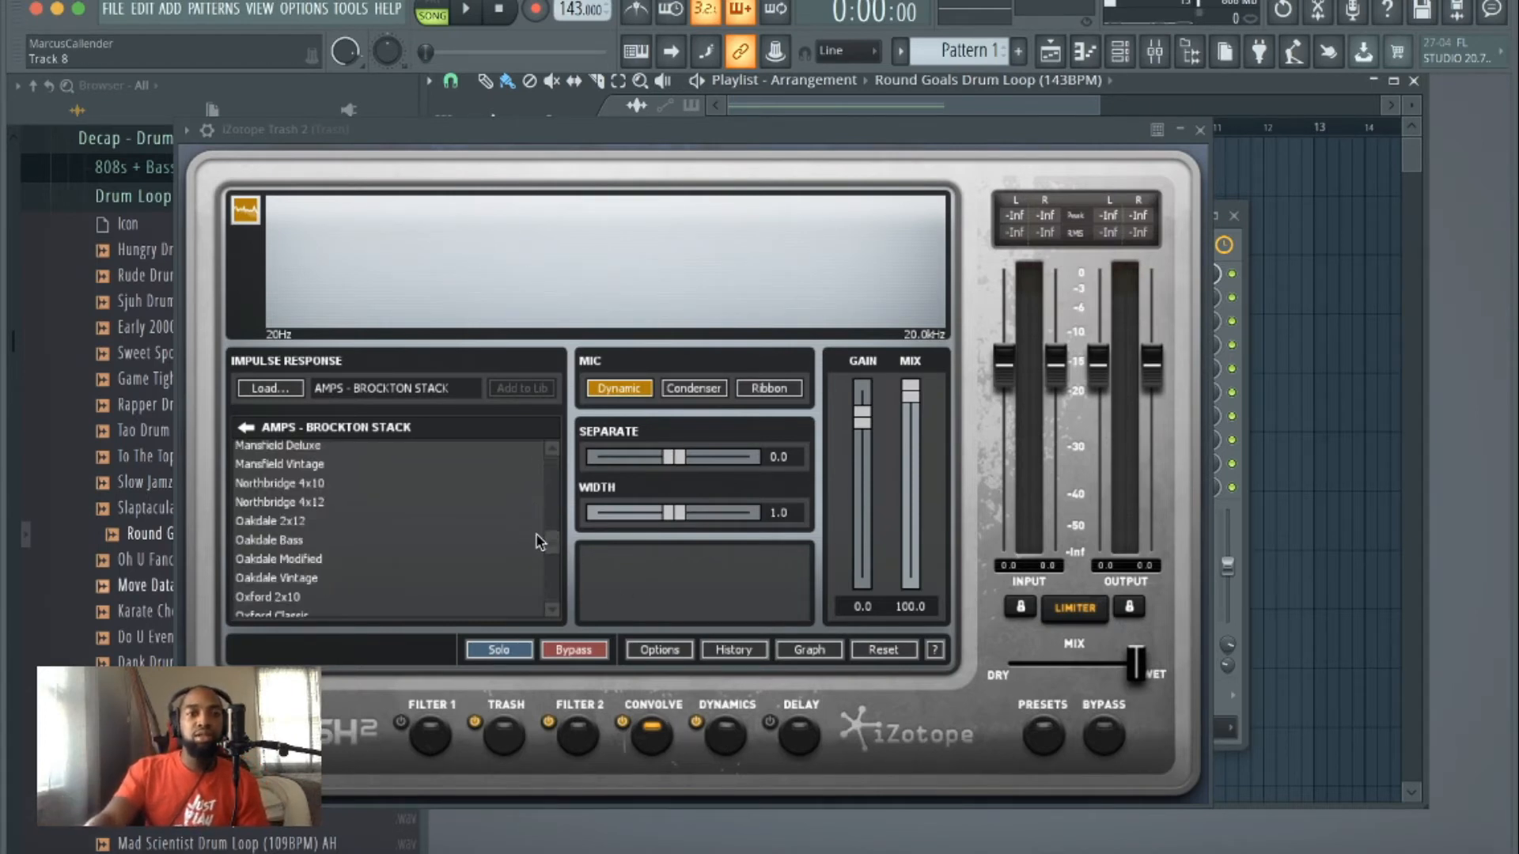
scroll(537, 542, down, 5)
scroll(331, 493, up, 10)
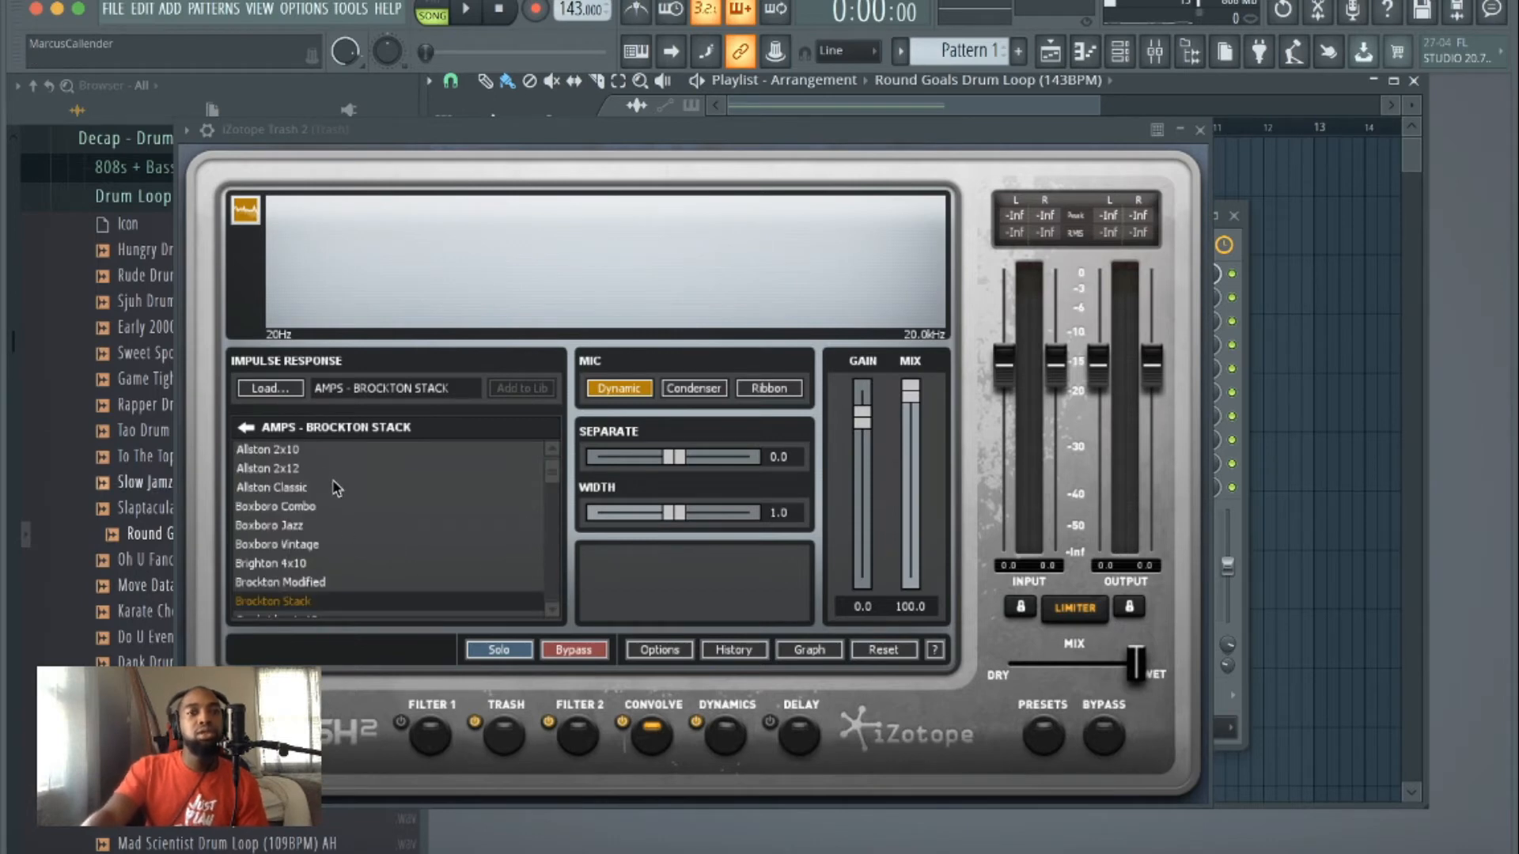
scroll(364, 532, down, 10)
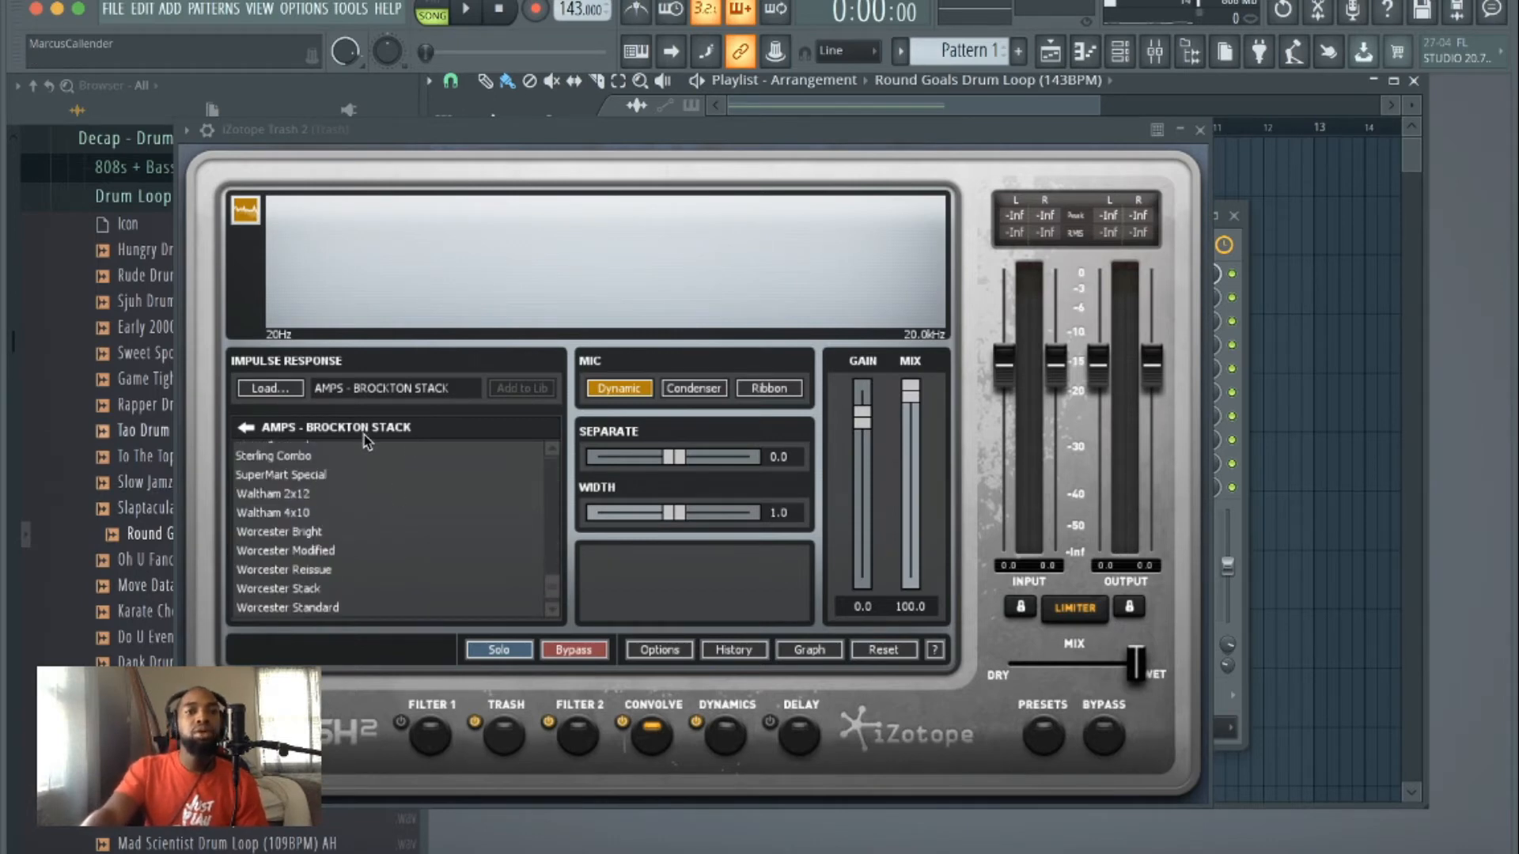
click(288, 391)
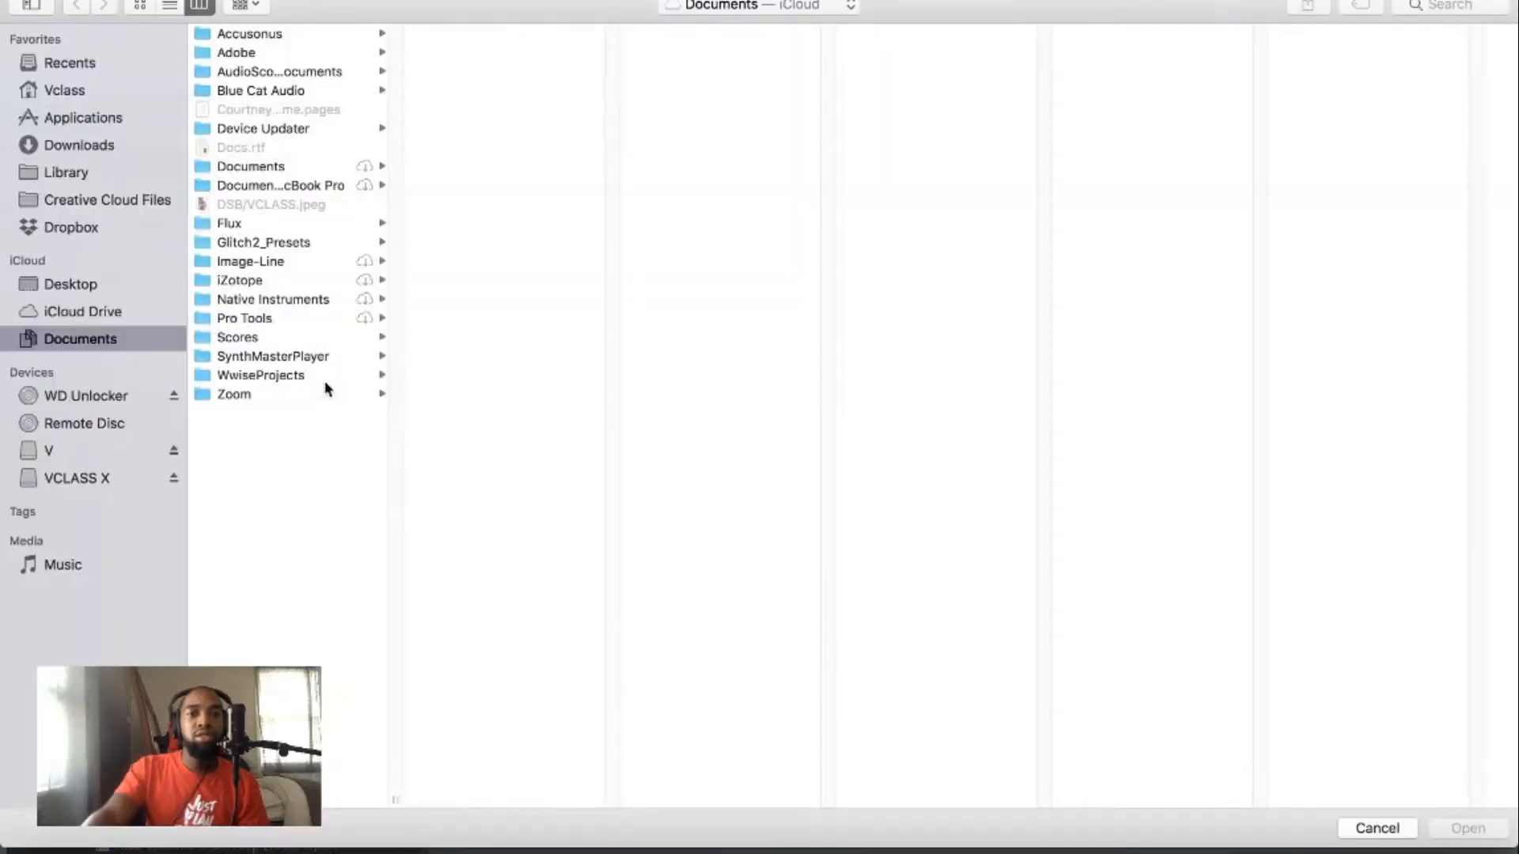
click(1376, 828)
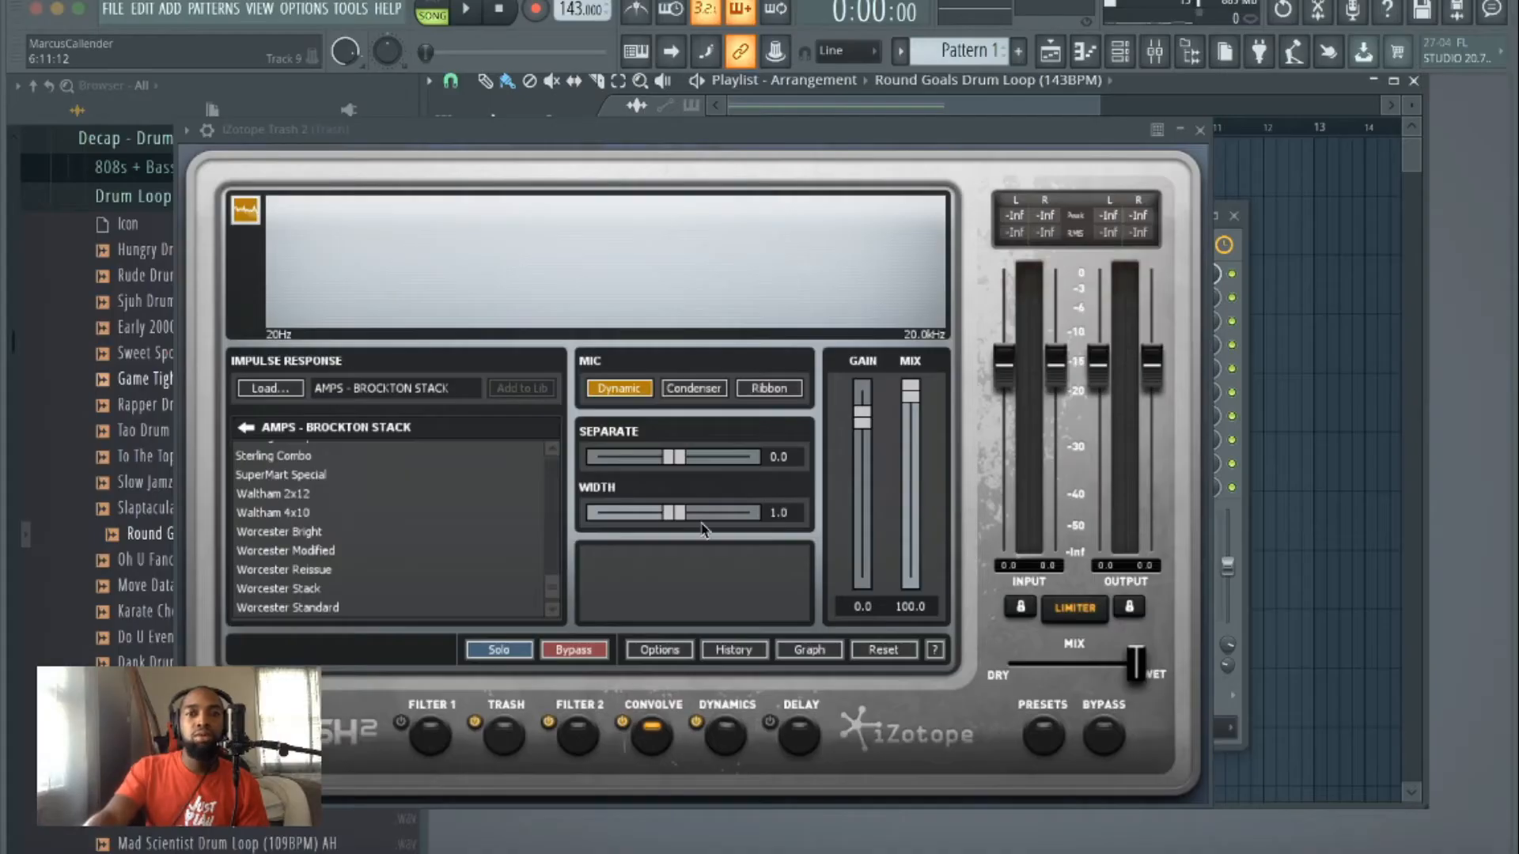
scroll(501, 491, up, 10)
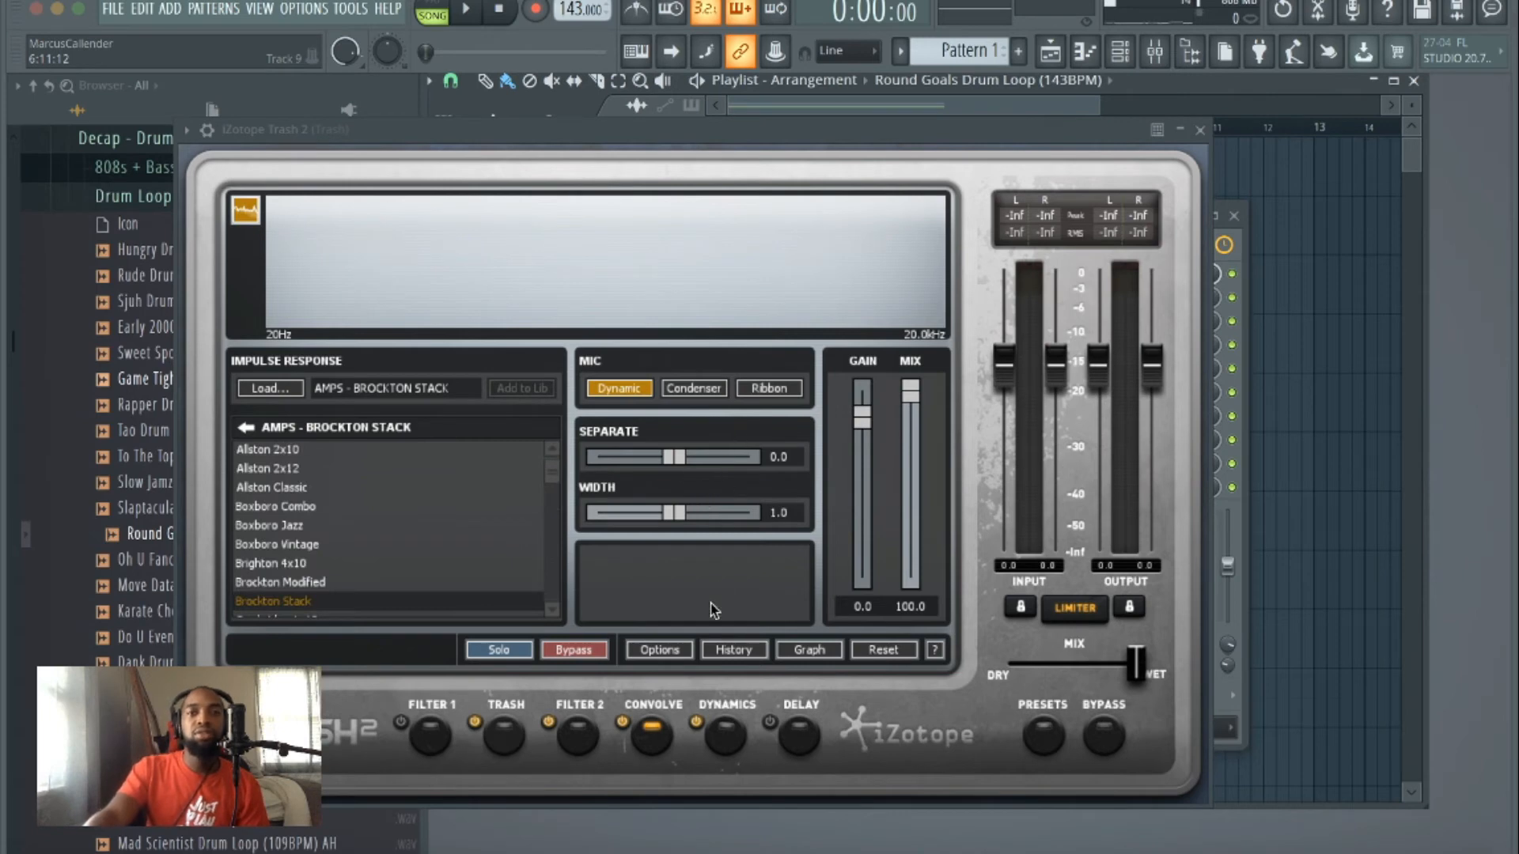
Step: Display the Dynamics module and examine its graph's detection filter, crossover and gain views, keeping Peak detection
click(725, 735)
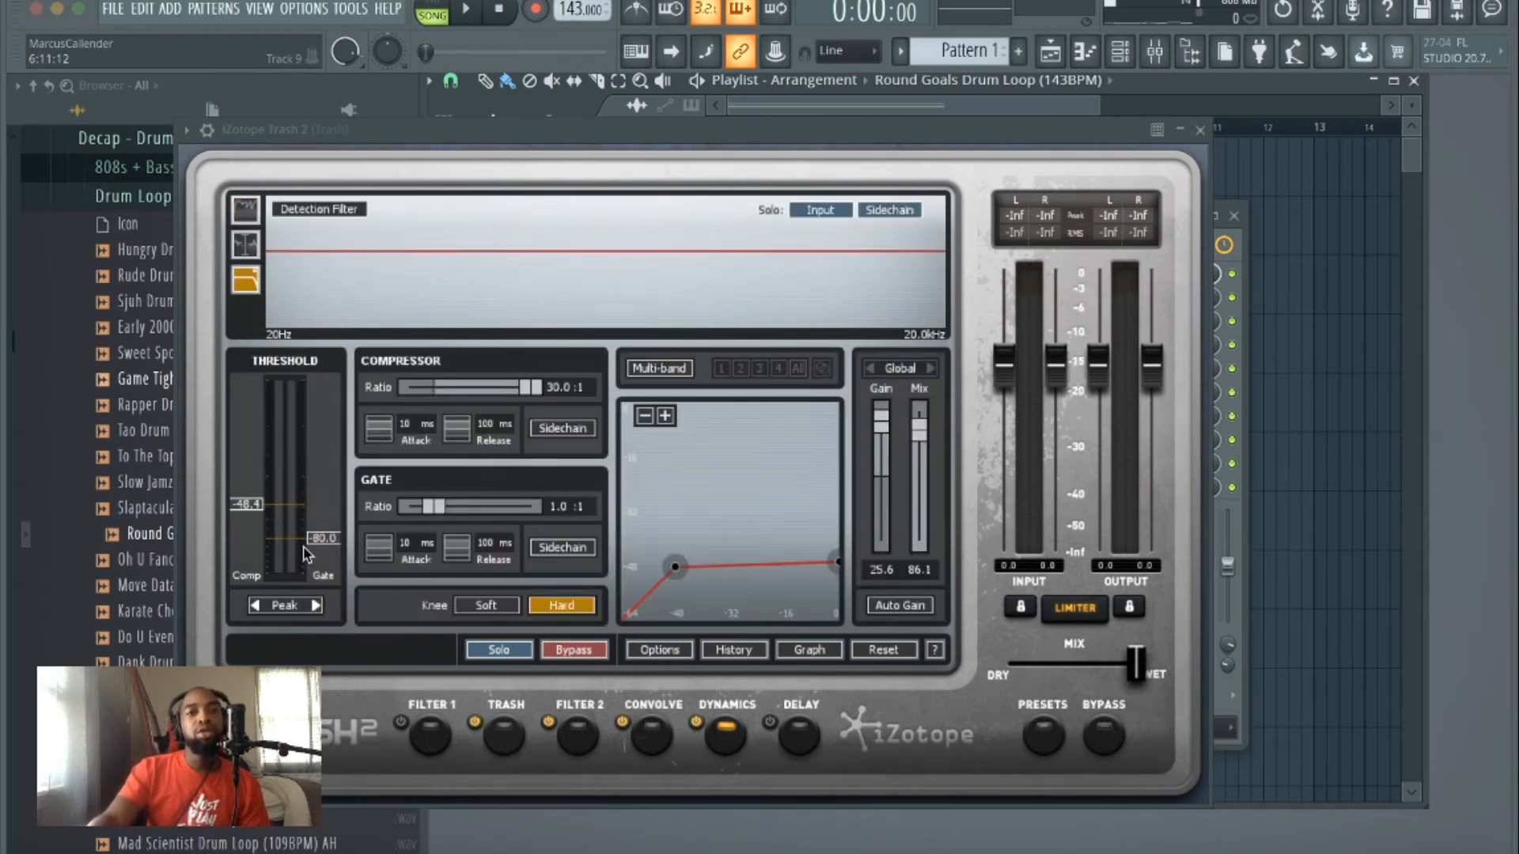
click(284, 609)
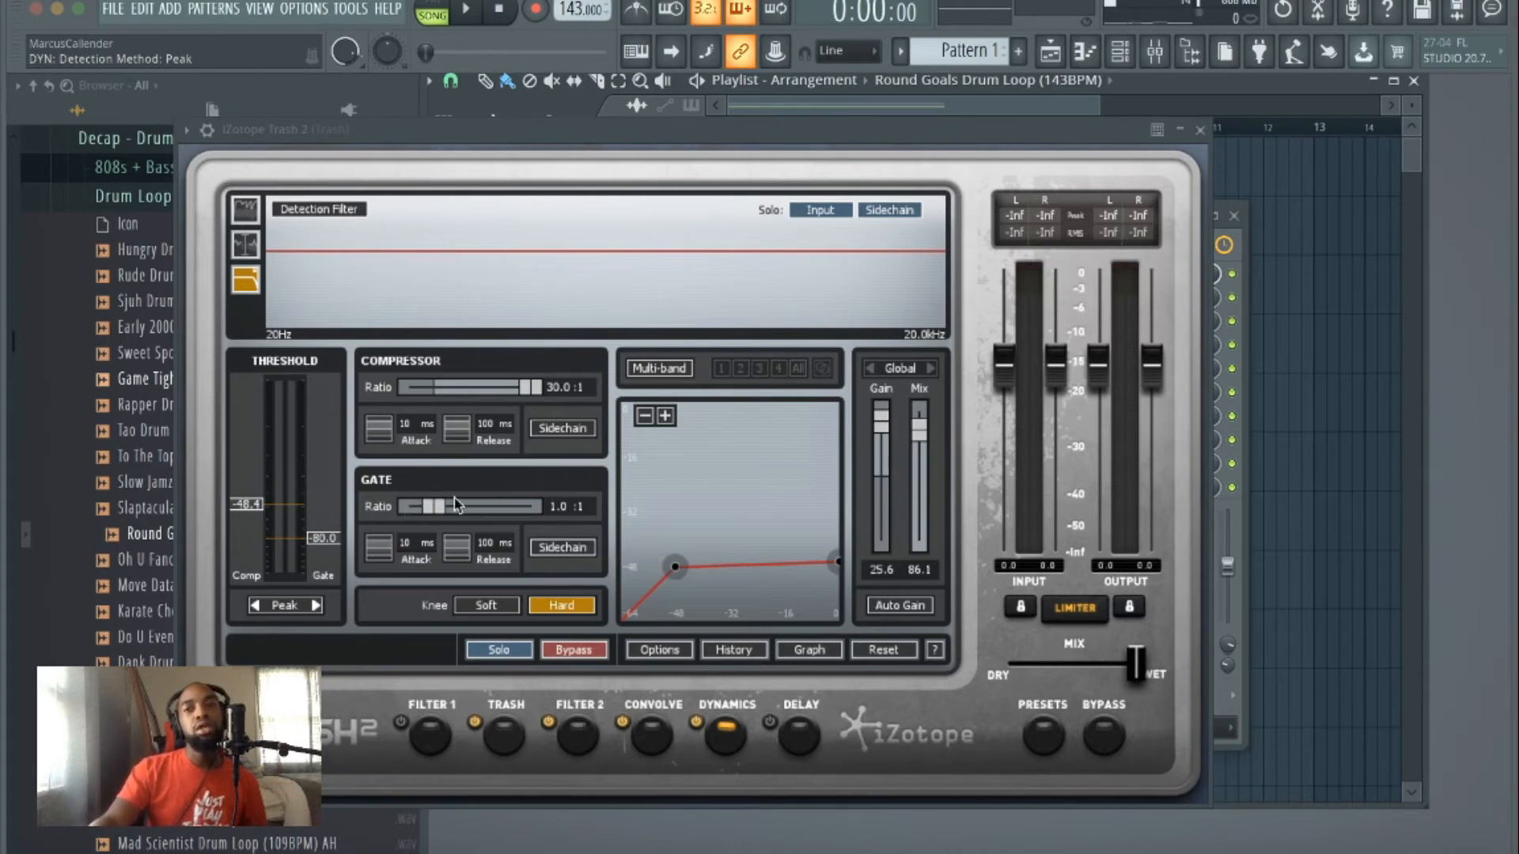
click(252, 269)
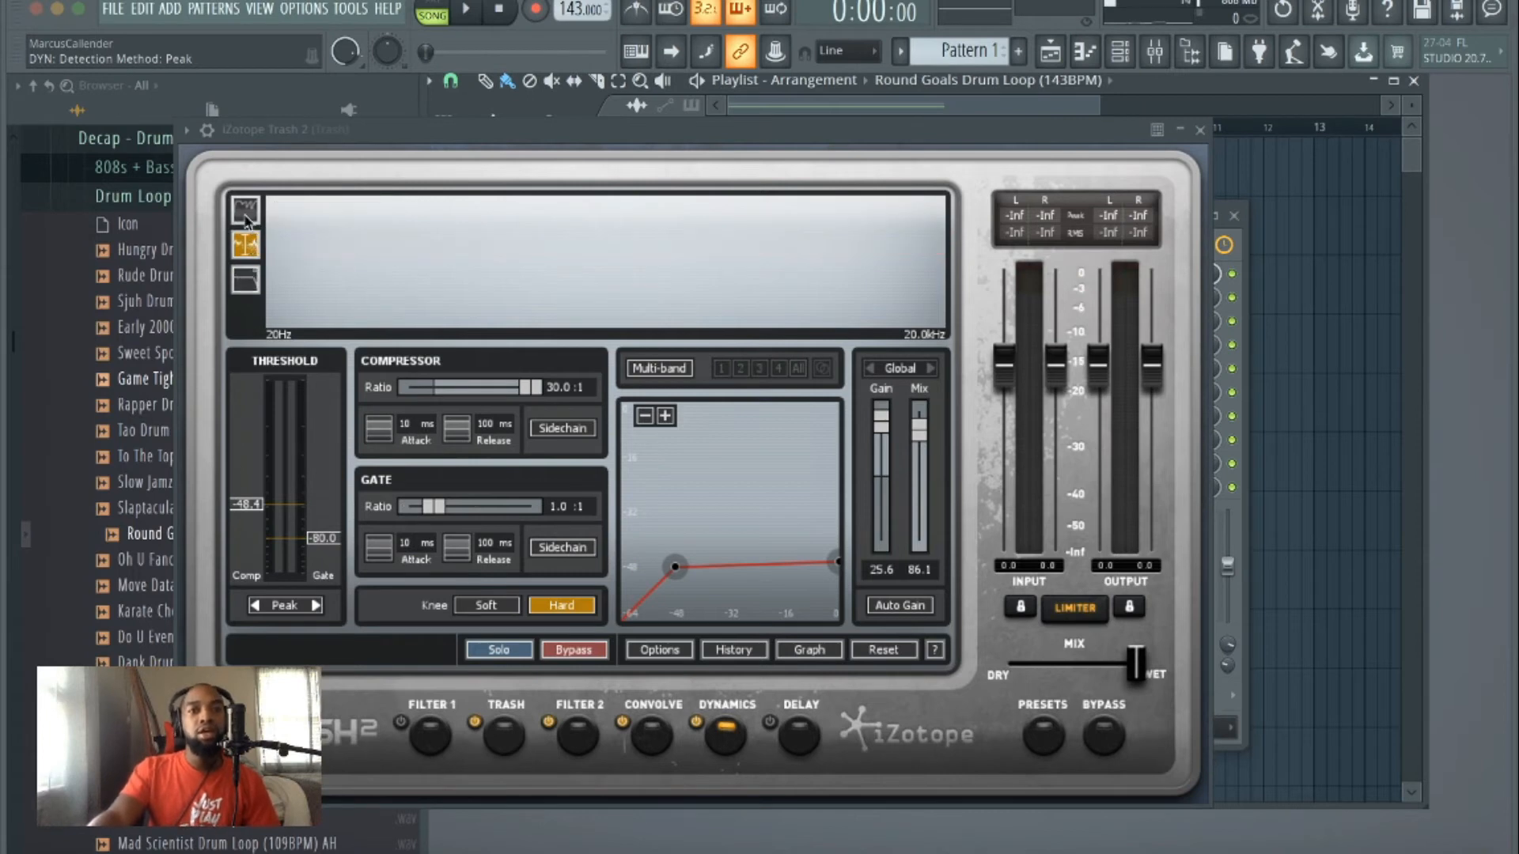
click(251, 270)
click(245, 239)
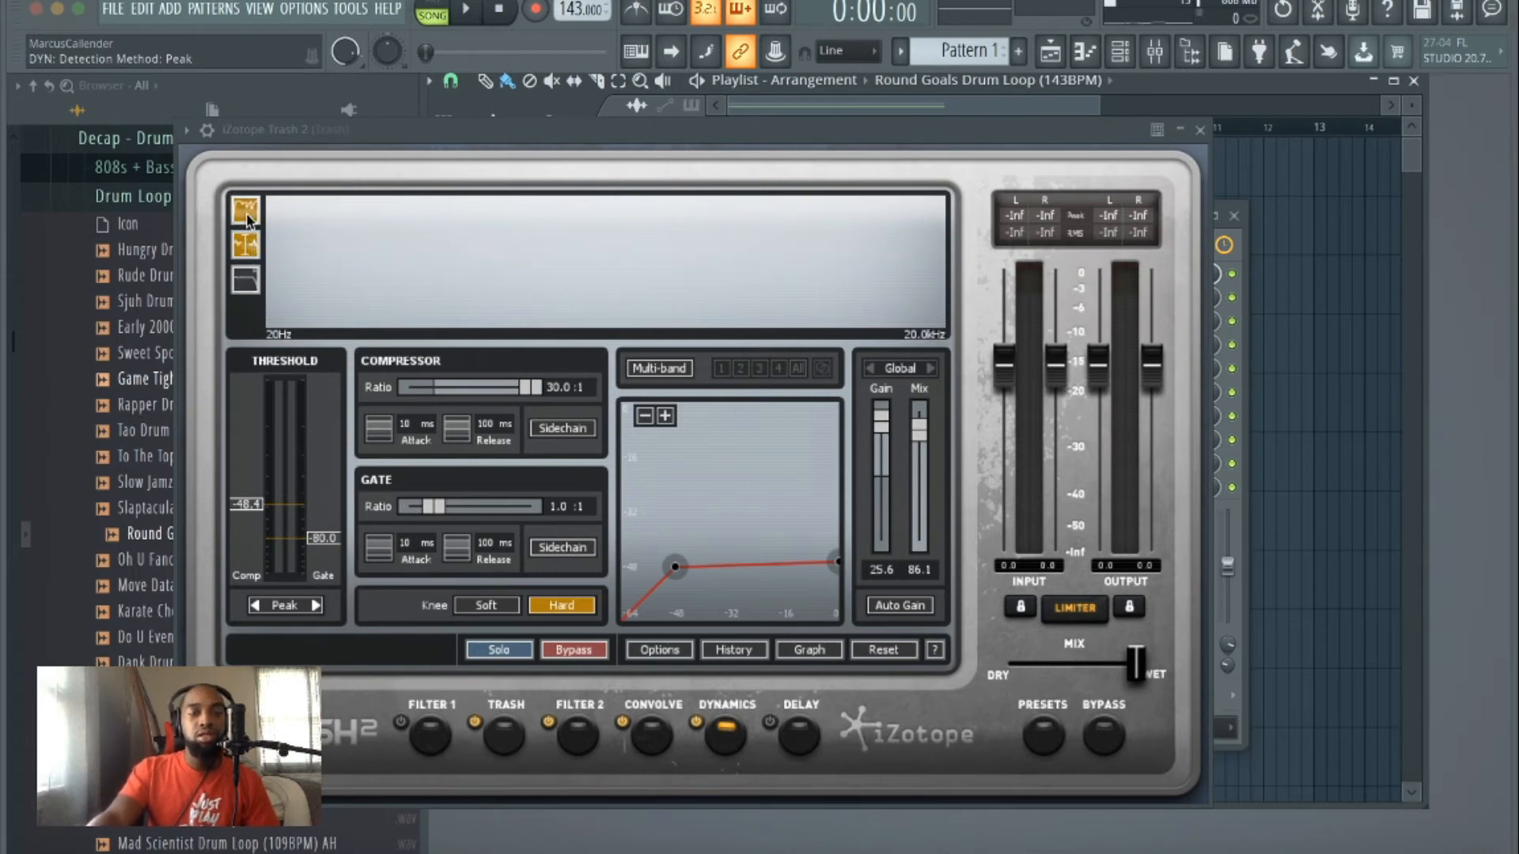
click(245, 215)
click(245, 283)
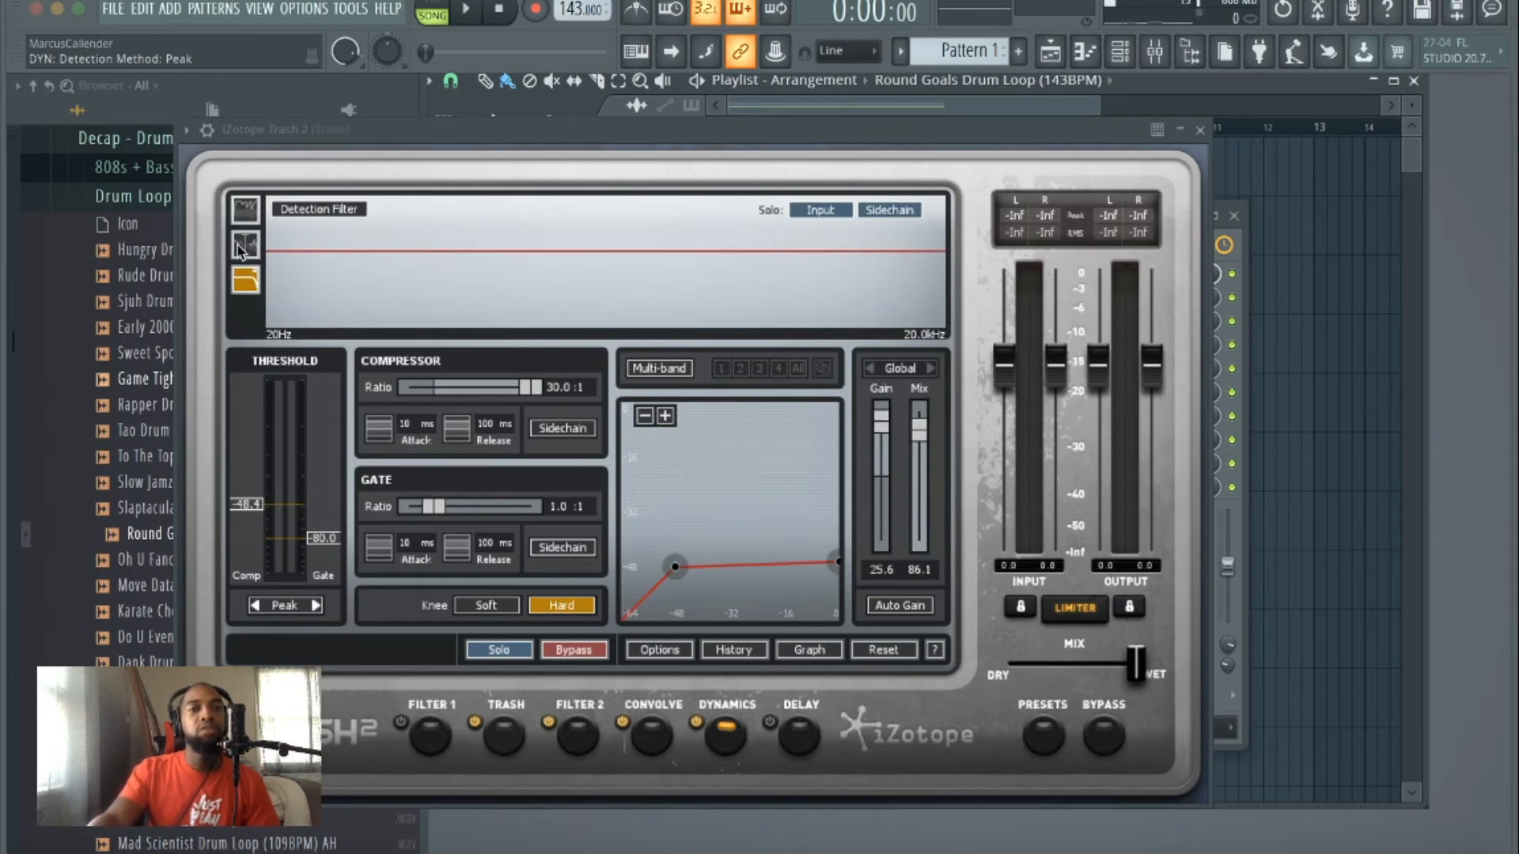
click(246, 210)
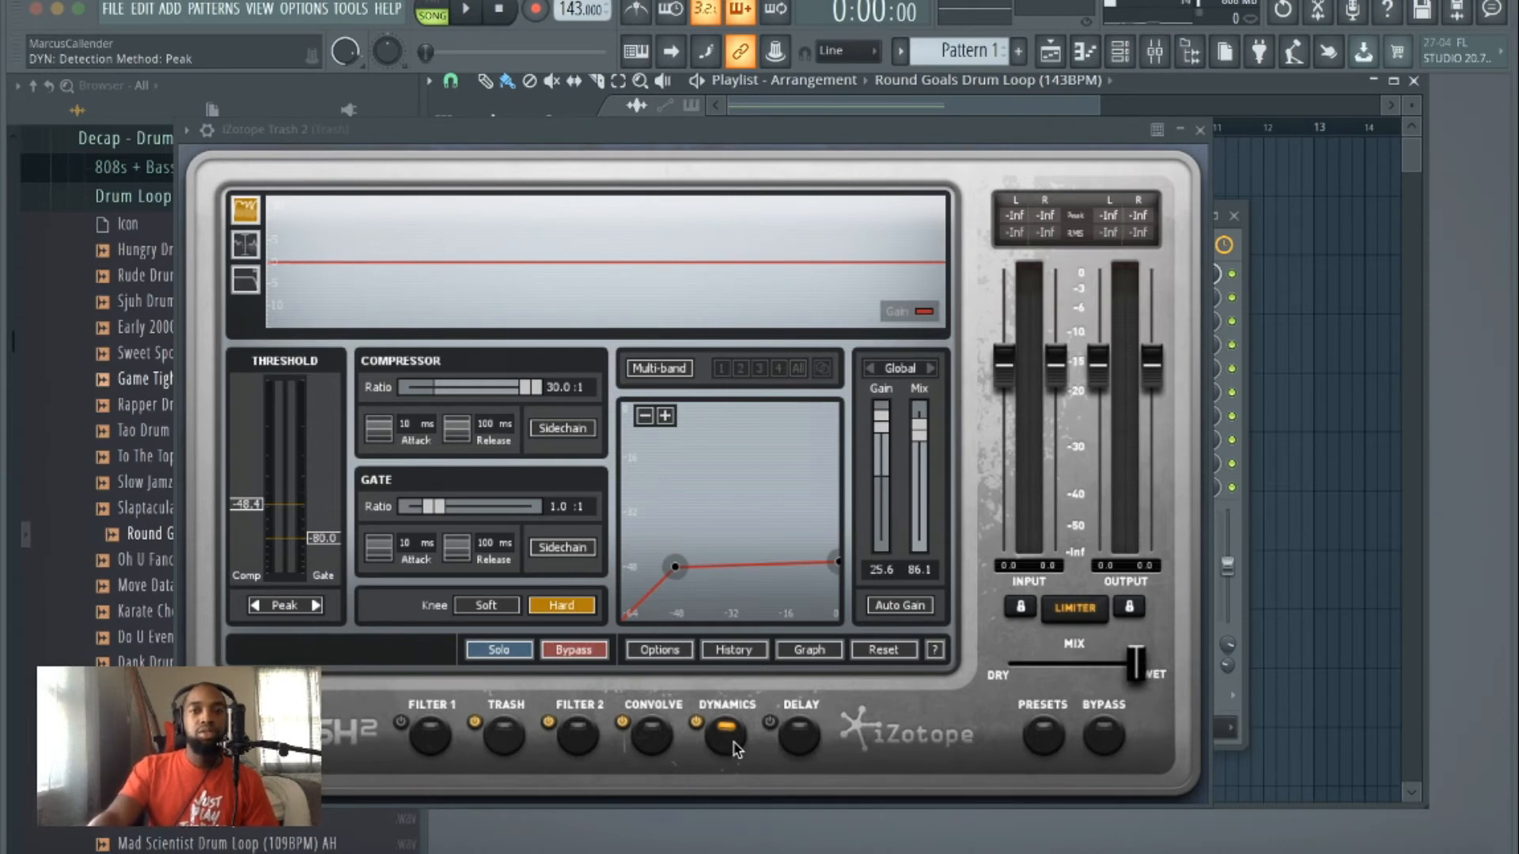
Step: Display the Delay module, take it out of bypass, and compare its Tape/Tube, Analog and Tape modes while the loop plays
click(797, 736)
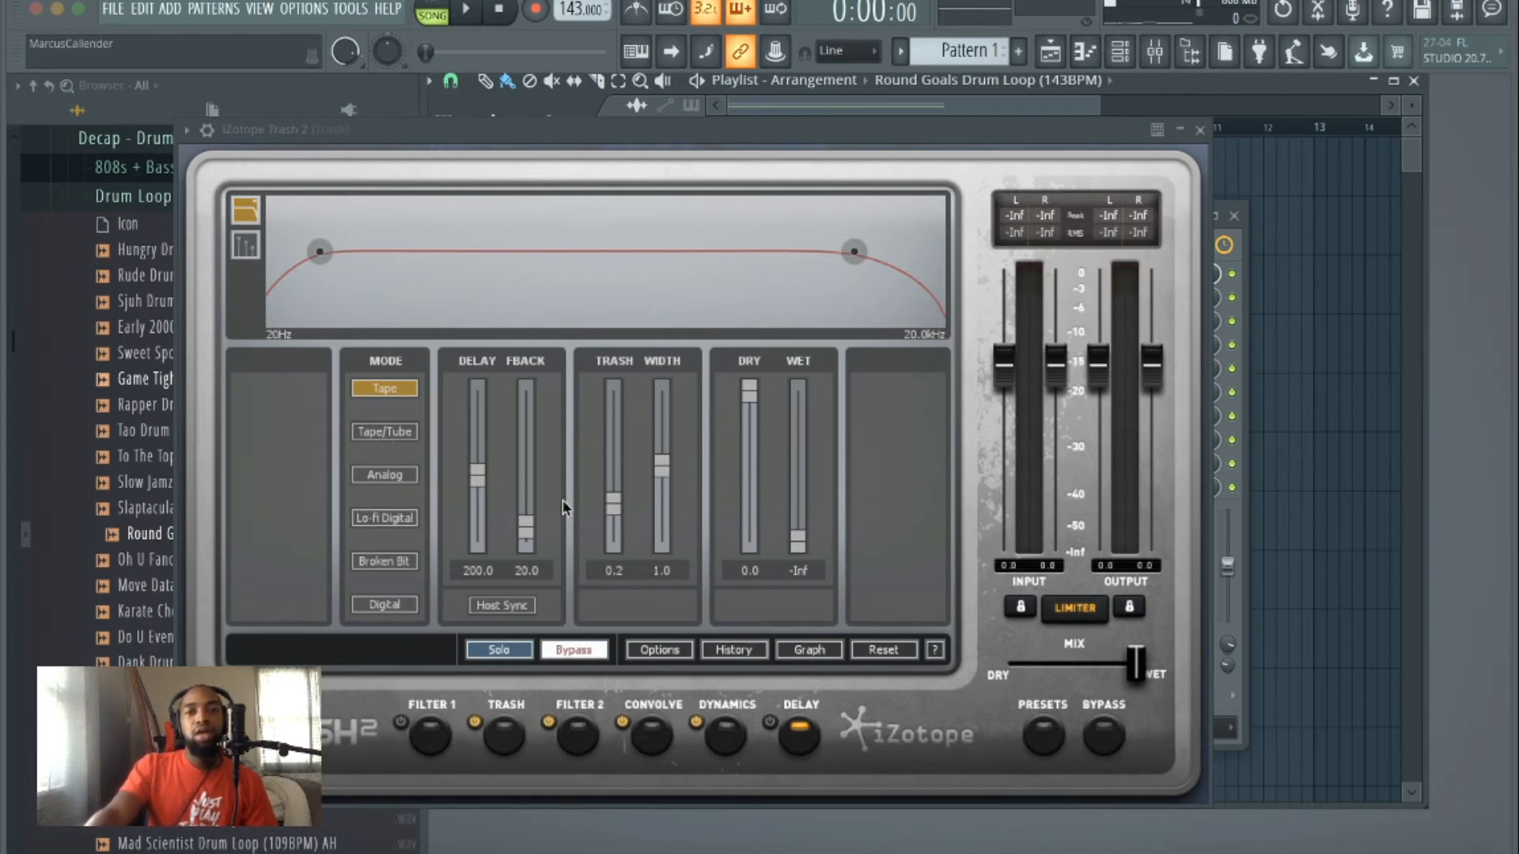
click(403, 439)
key(space)
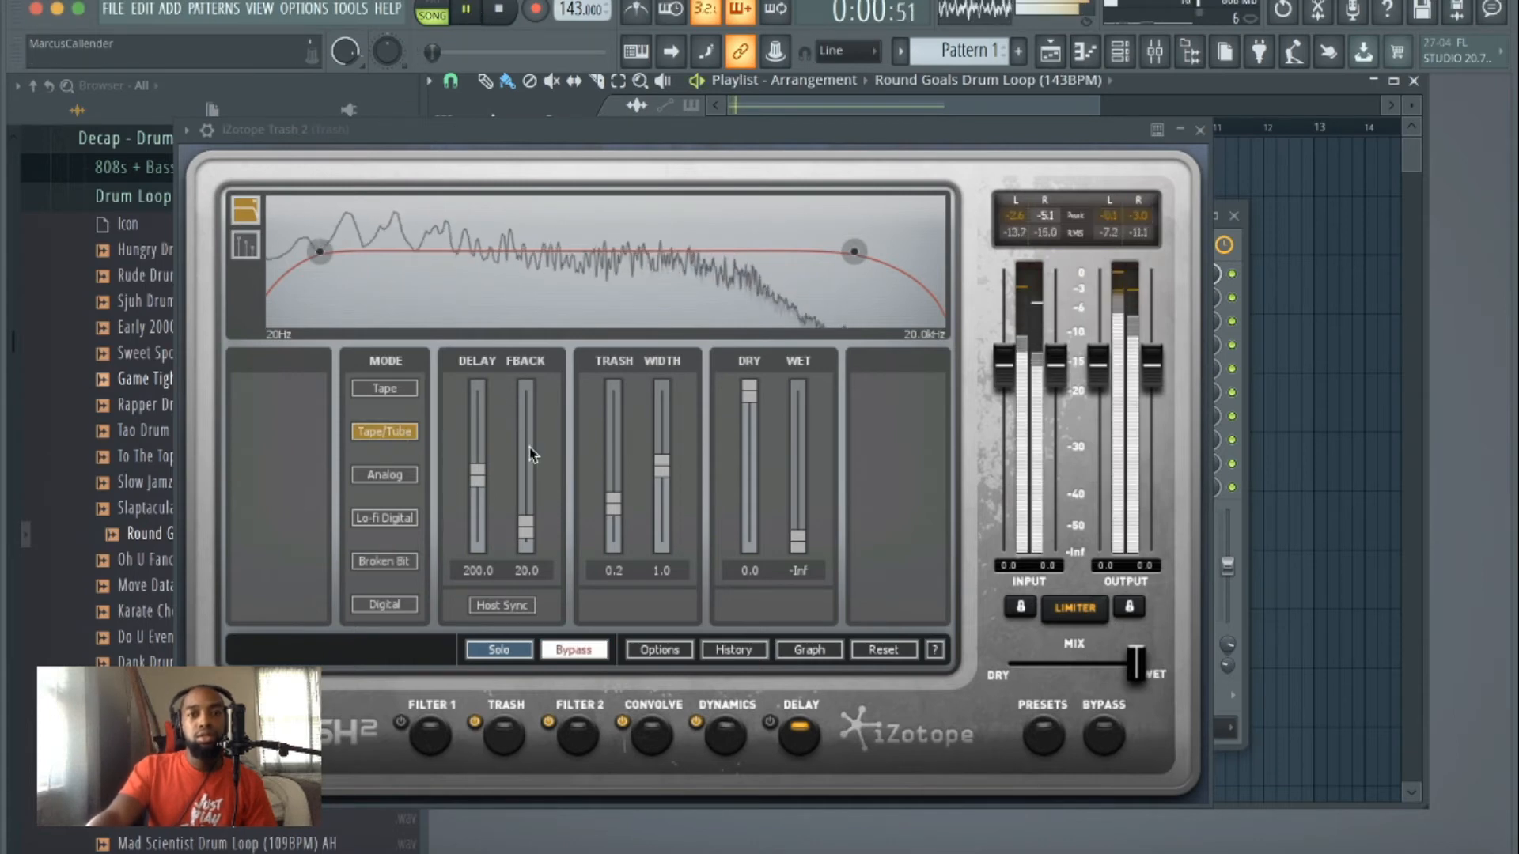
click(385, 475)
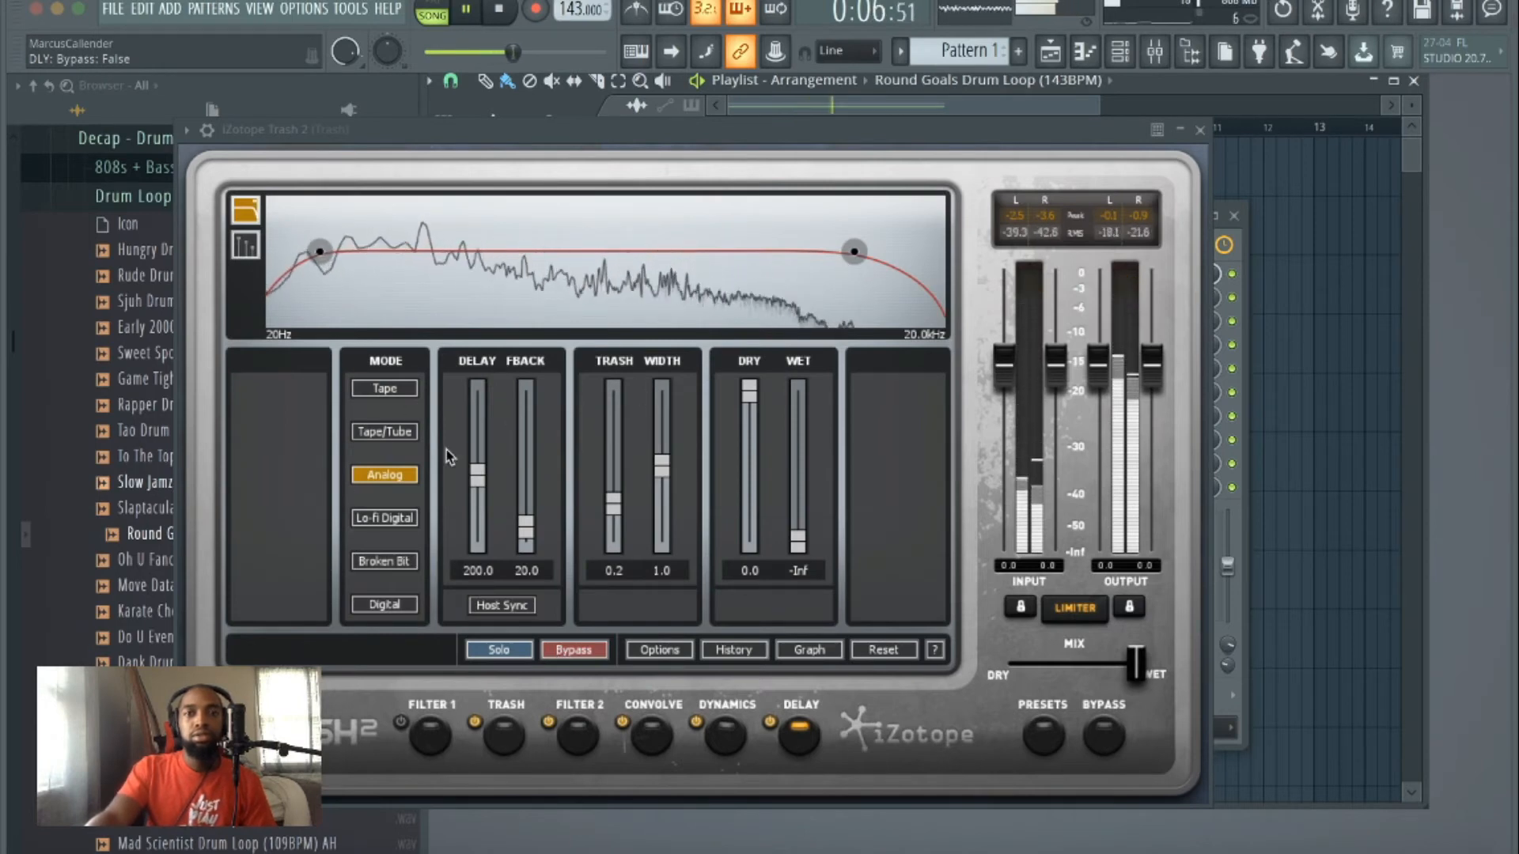
click(384, 431)
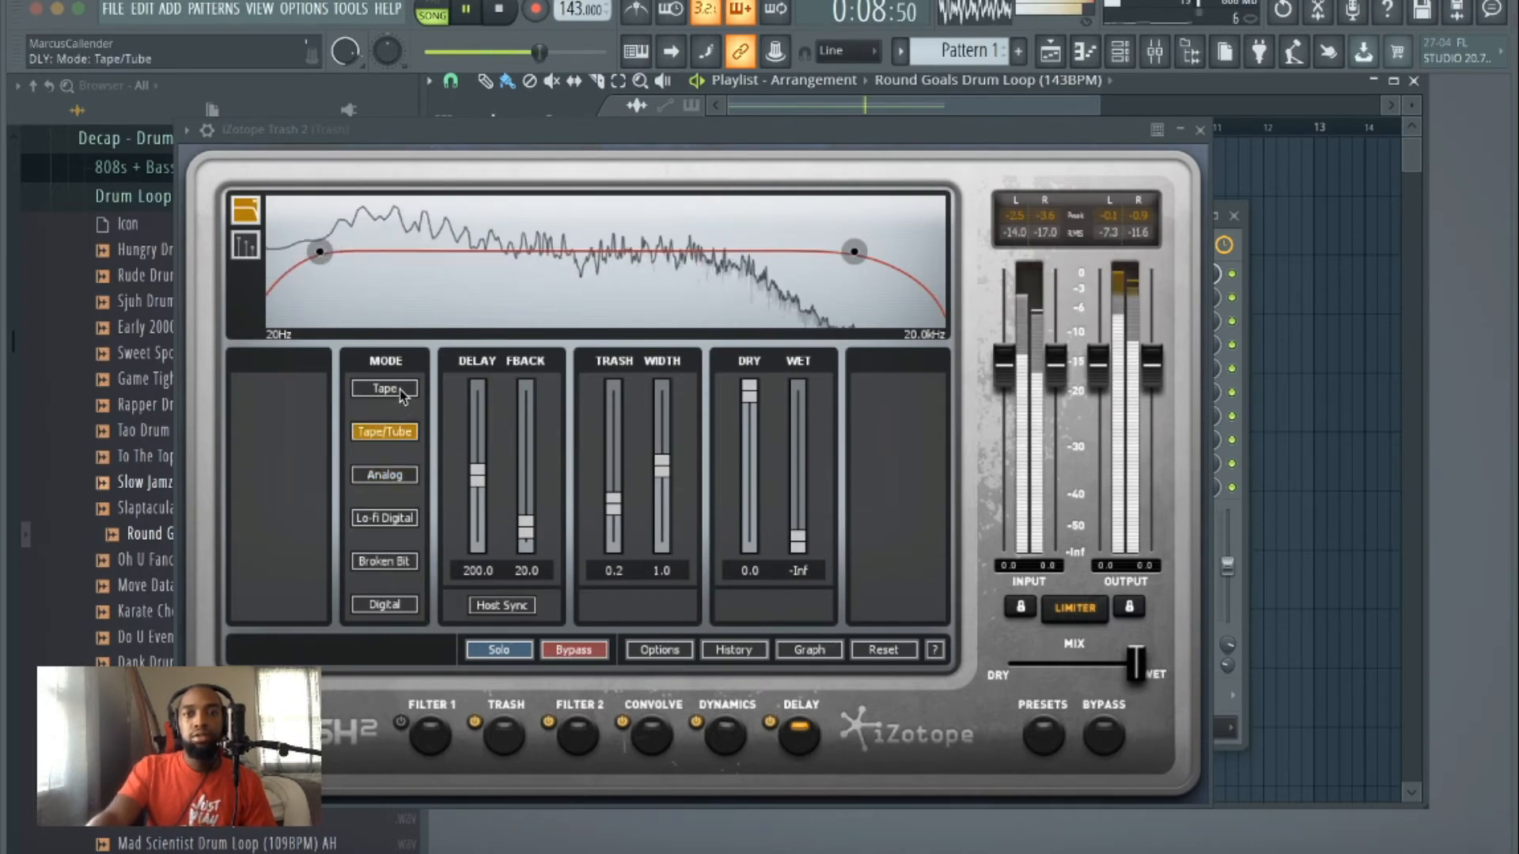
click(401, 392)
Step: In Analog delay mode, set the feedback to 127.3, the high cut to about 6.23 kHz and the wet level to -28.5 dB
drag(526, 526, 523, 440)
click(385, 474)
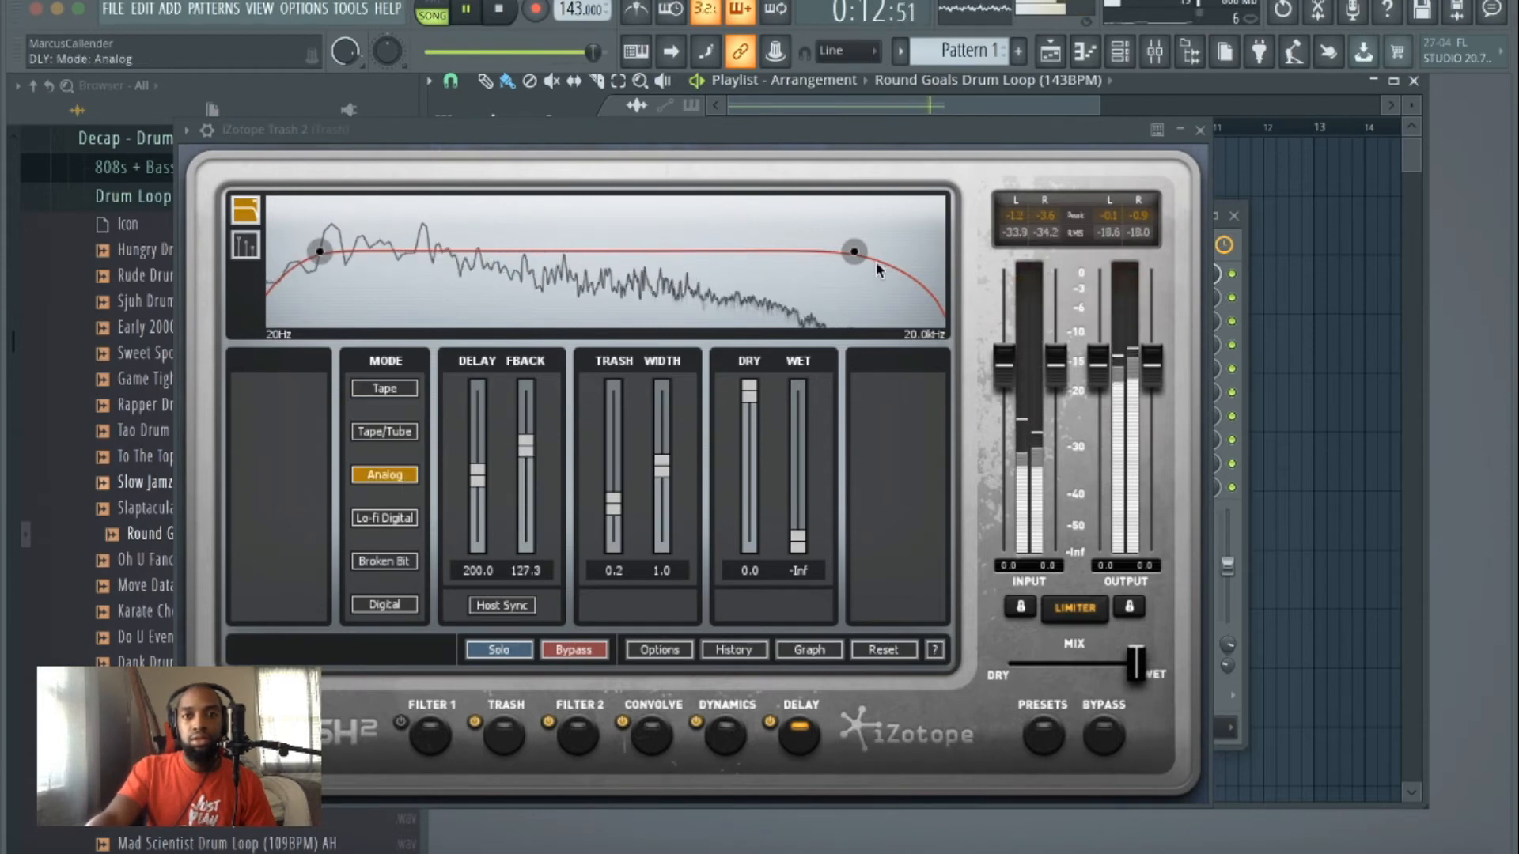
drag(854, 252, 791, 251)
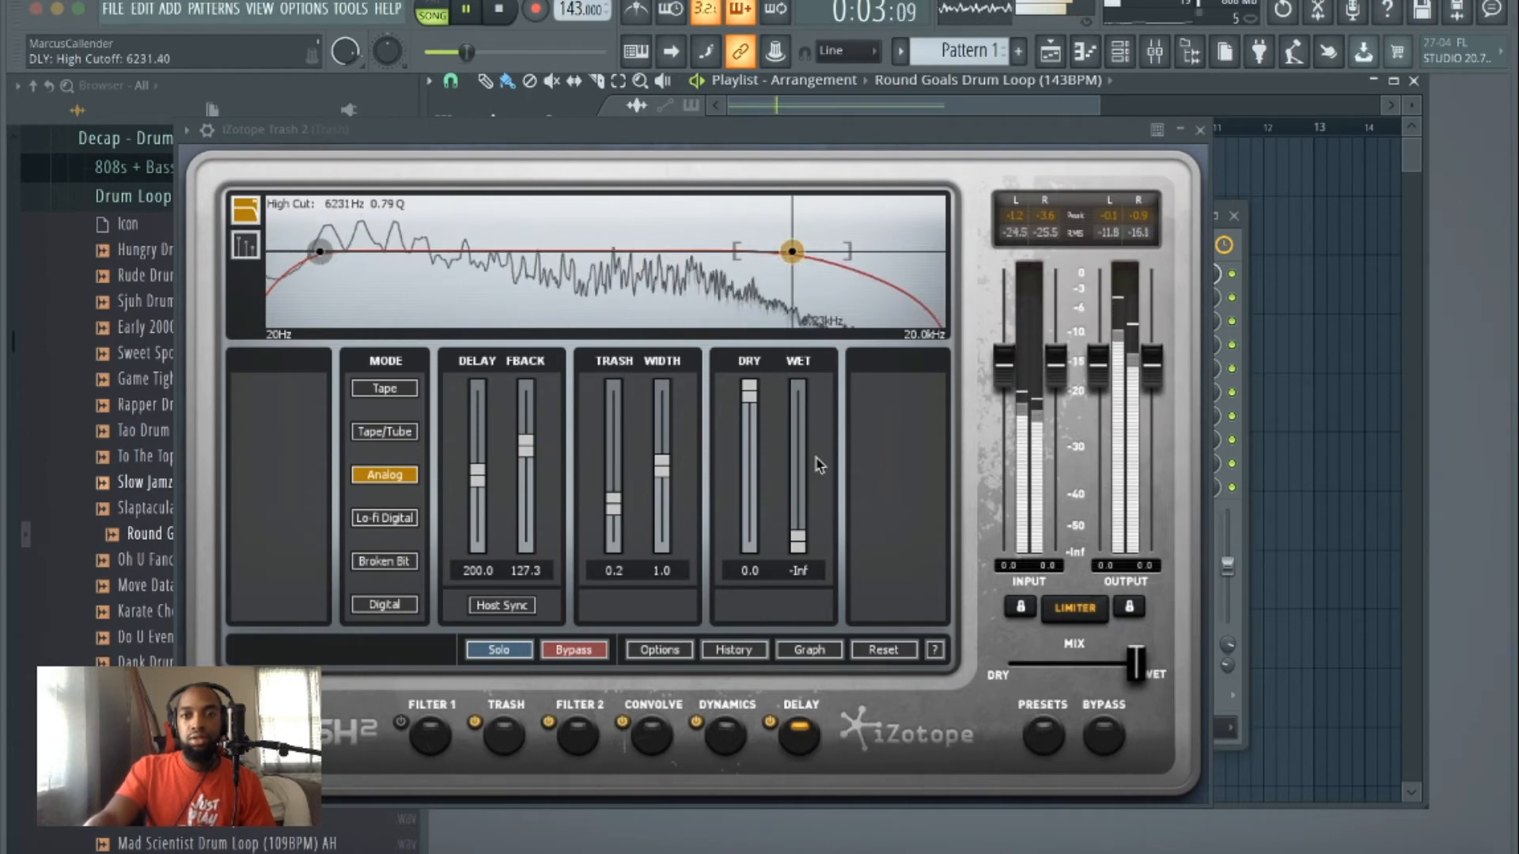
mouse_move(798, 540)
mouse_down()
mouse_move(802, 422)
mouse_move(776, 548)
mouse_move(795, 532)
mouse_up()
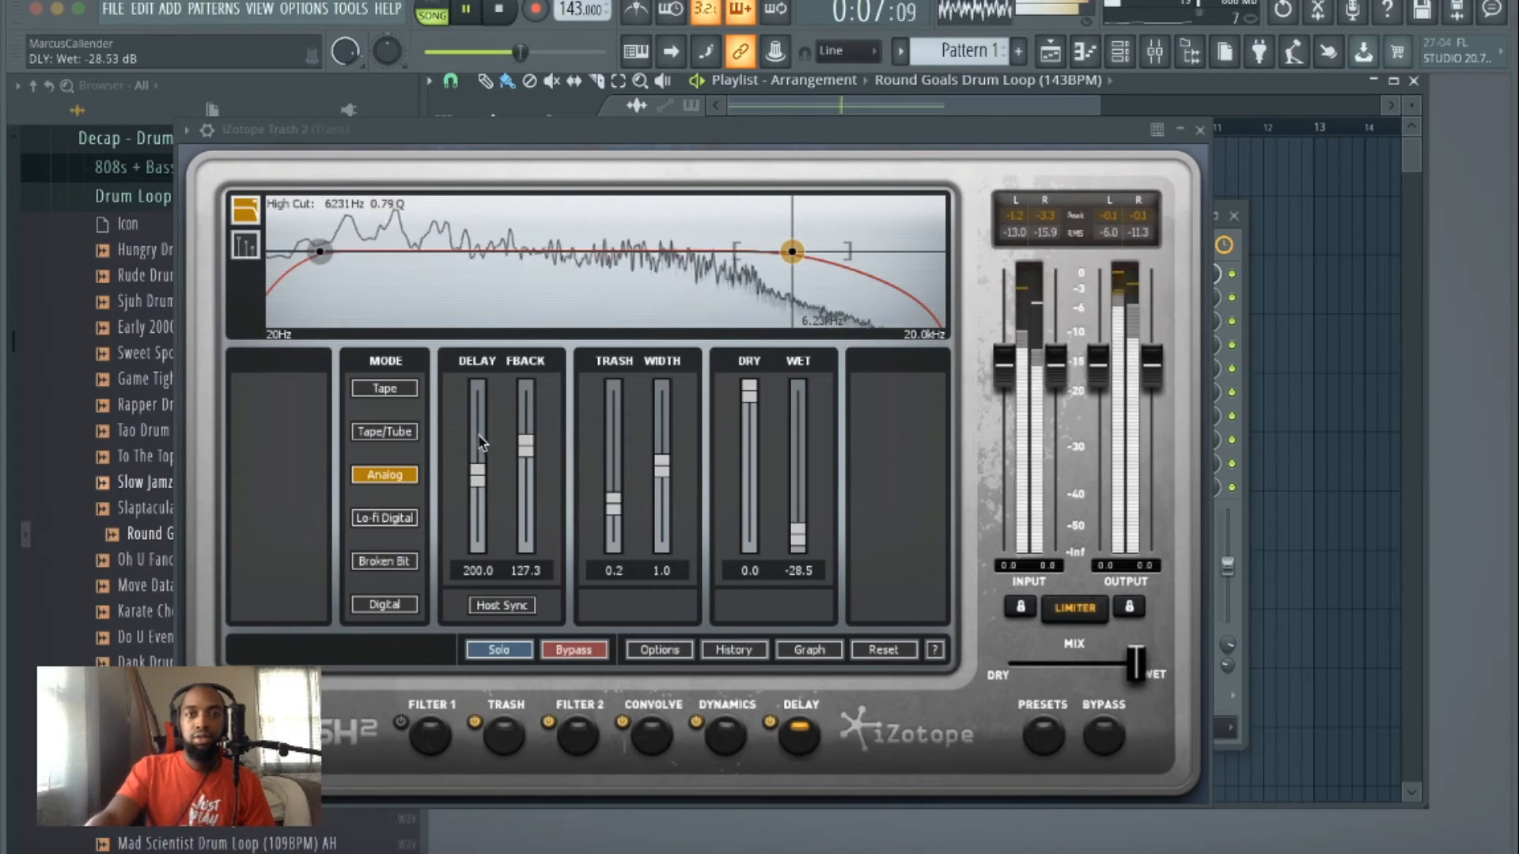
Step: Compare the Tape/Tube, Tape and Lo-fi Digital delay modes, setting the wet level to -27.1 dB and finally -Inf
click(378, 434)
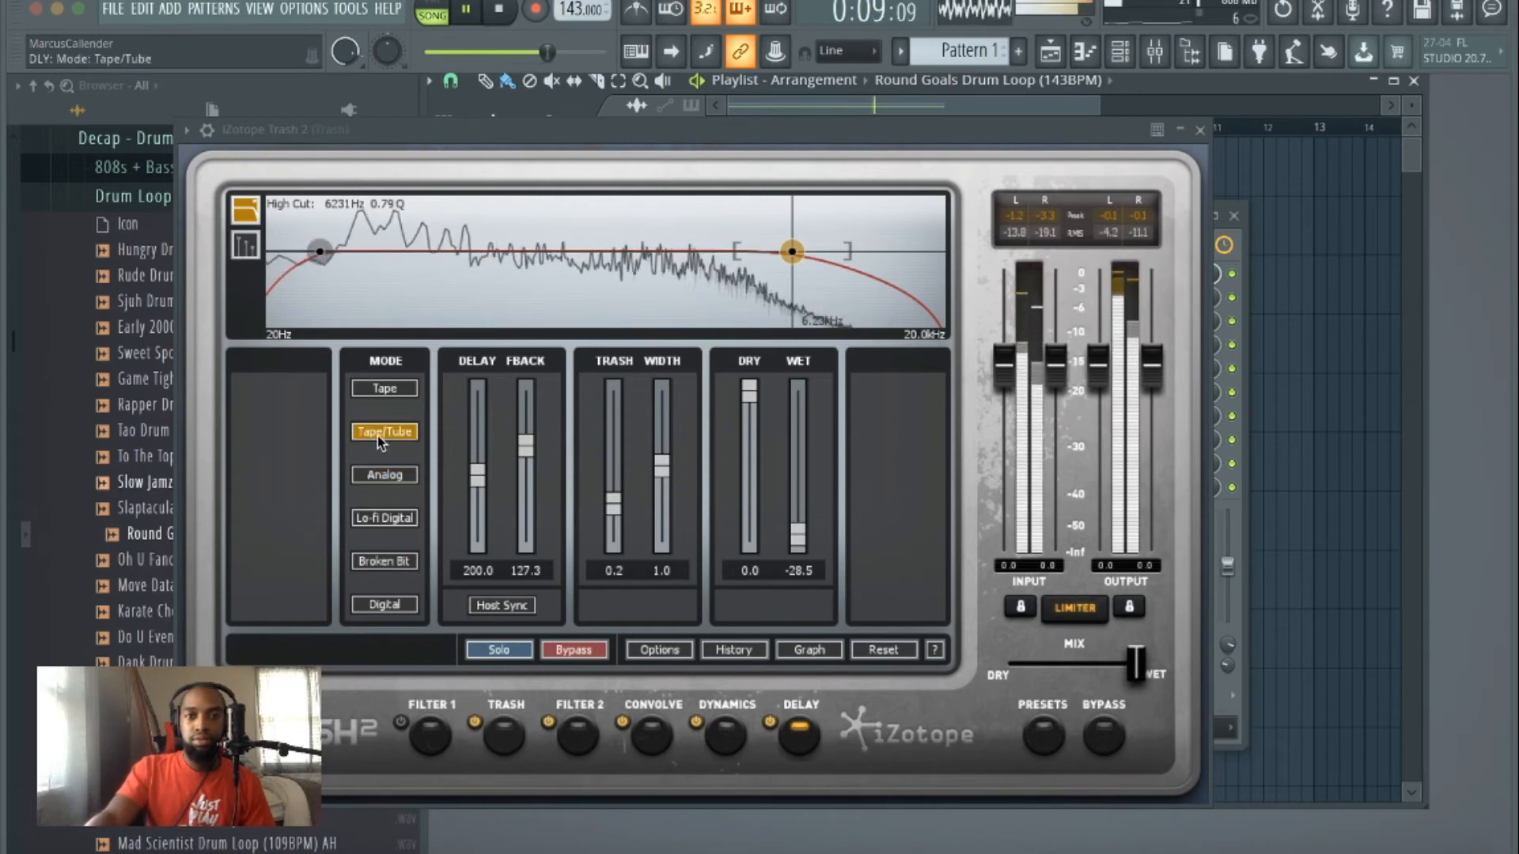
mouse_move(798, 543)
mouse_down()
mouse_move(799, 470)
mouse_move(794, 530)
mouse_up()
click(369, 386)
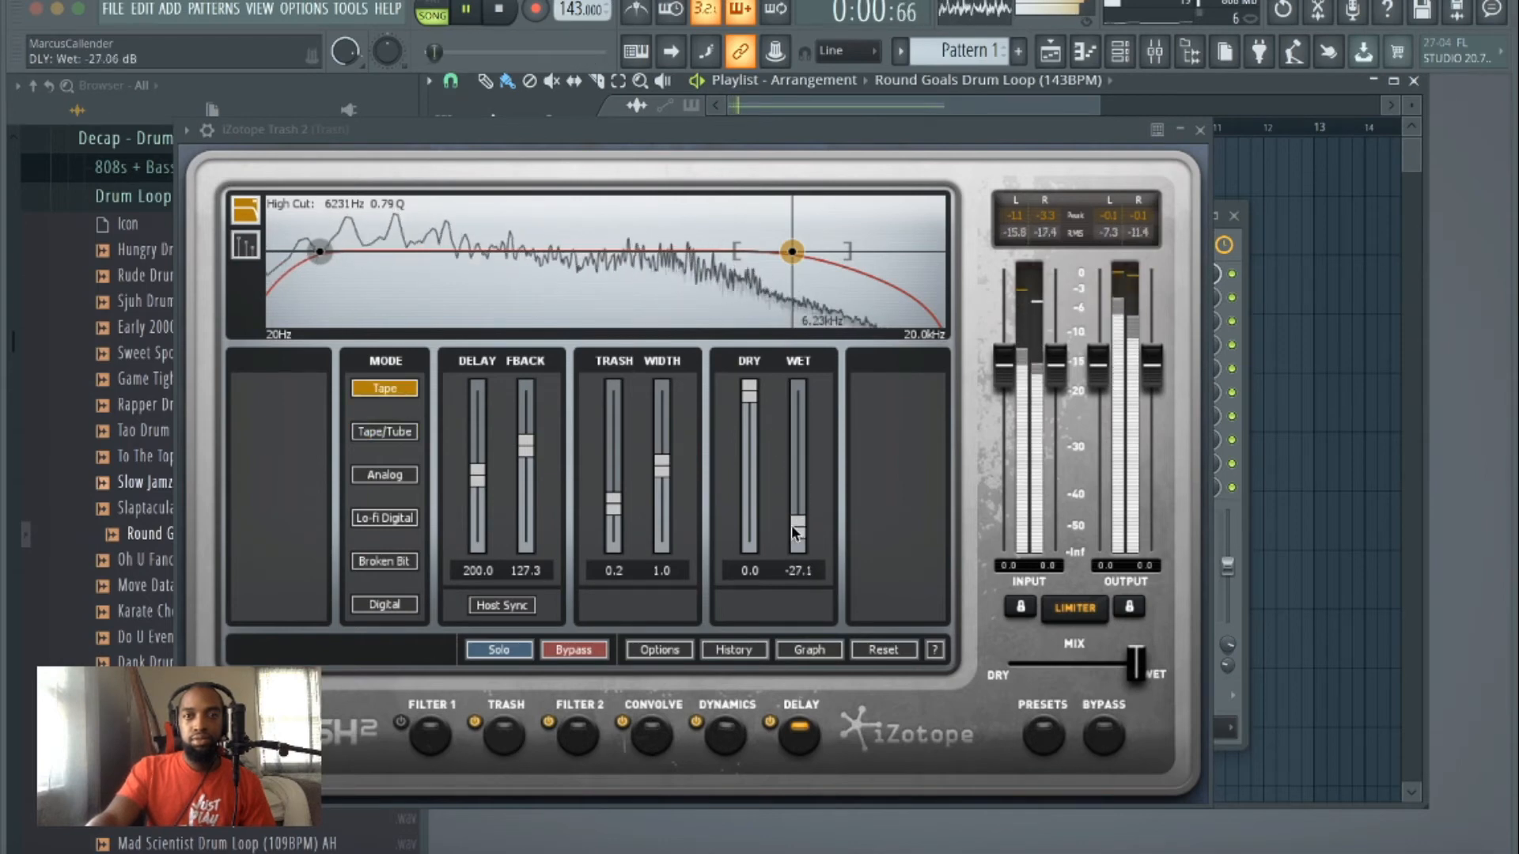
click(405, 520)
mouse_move(797, 536)
mouse_down()
mouse_move(801, 493)
mouse_move(799, 546)
mouse_up()
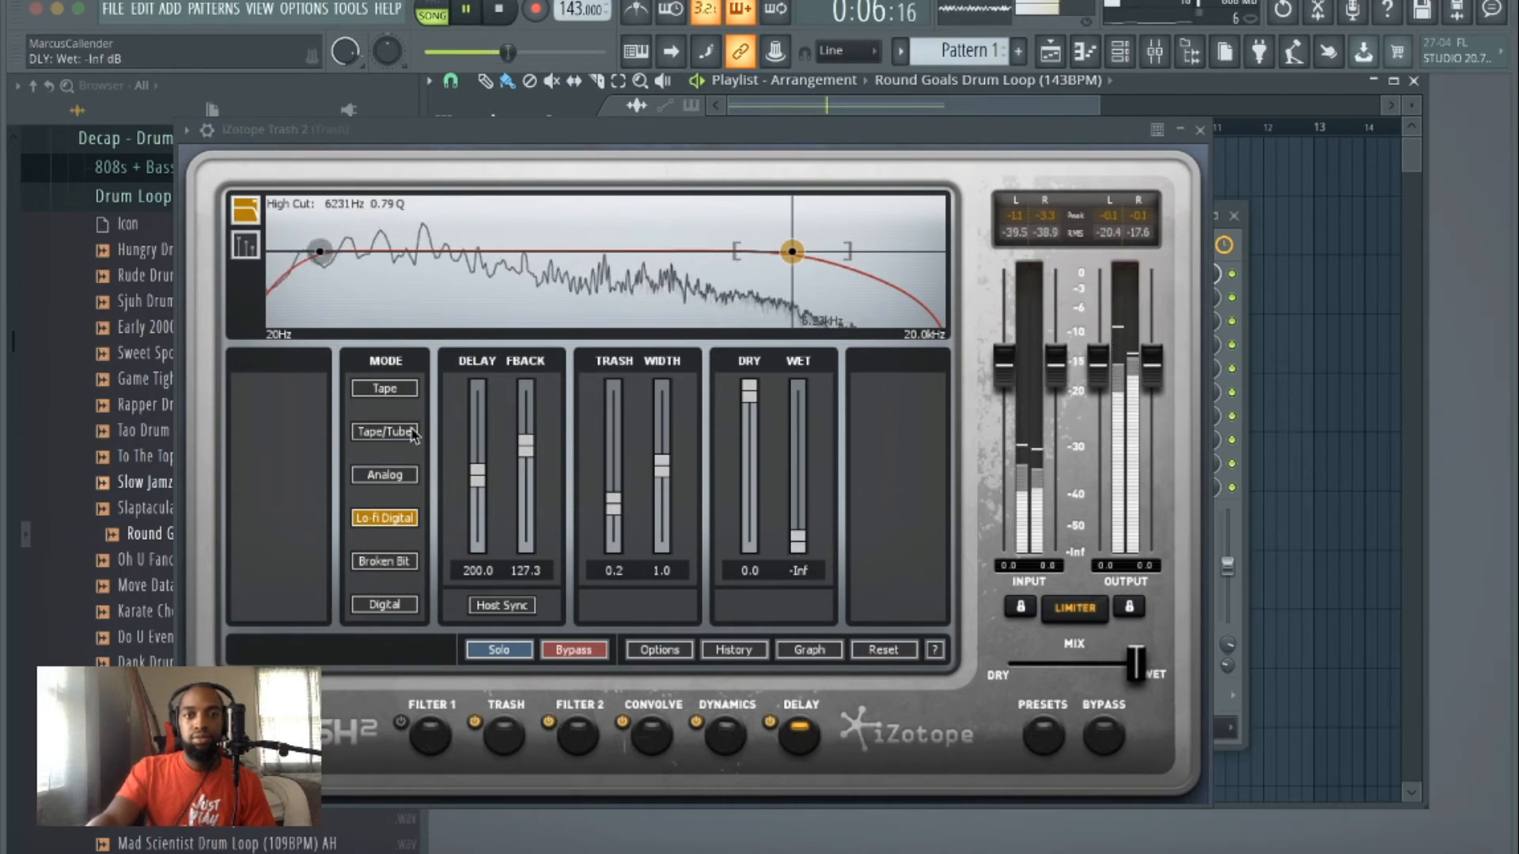
Step: Try the Broken Bit delay mode, switch to Digital, and raise the wet level to hear the effect
click(383, 562)
mouse_move(798, 544)
mouse_down()
mouse_move(790, 472)
mouse_move(798, 544)
mouse_up()
click(384, 604)
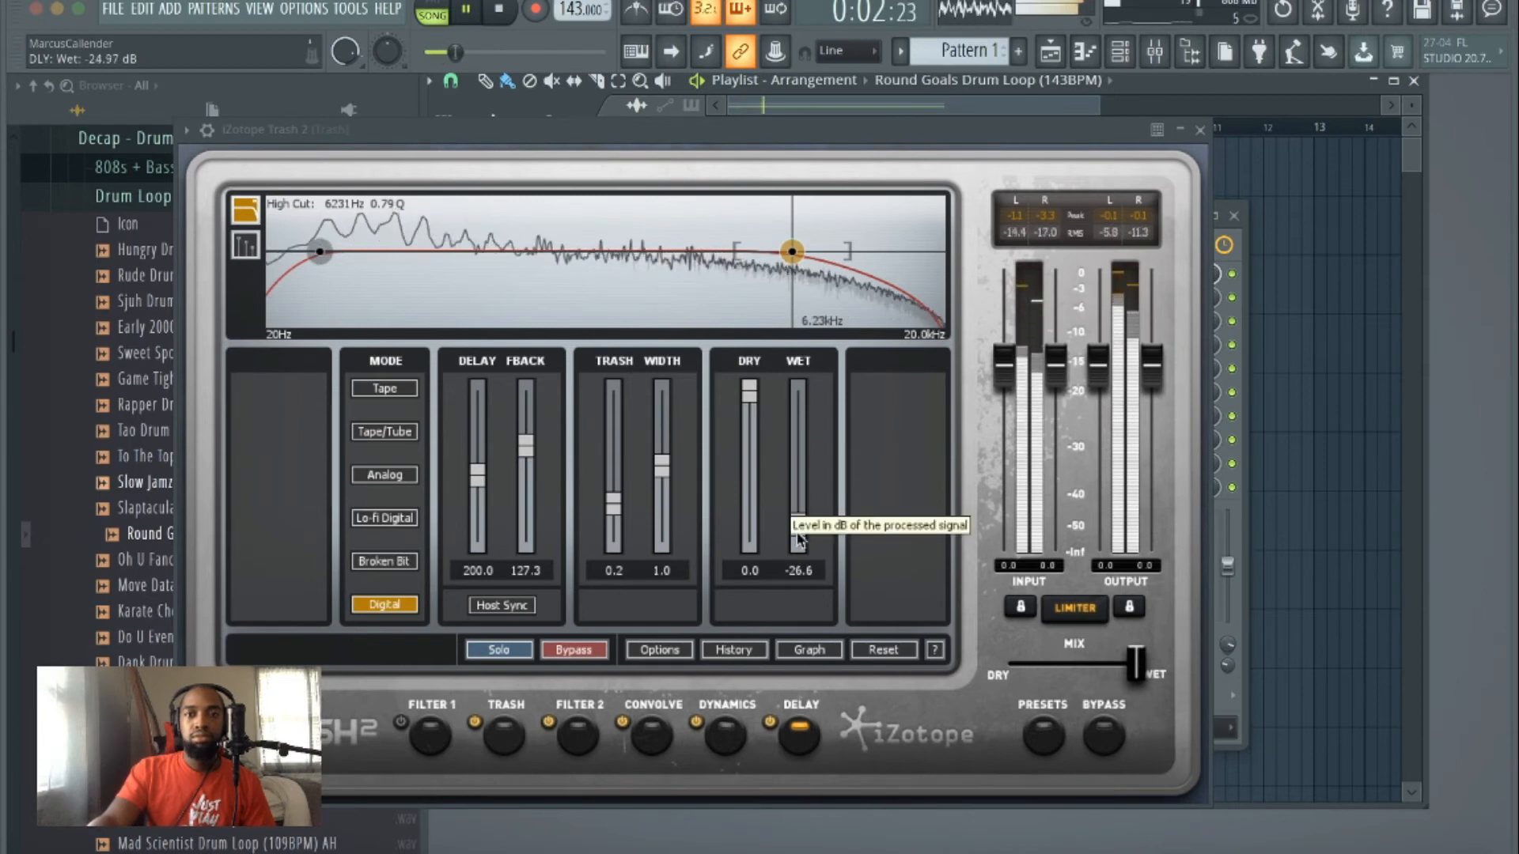
Step: Stop playback, then turn the plugin's global bypass on and back off
click(498, 10)
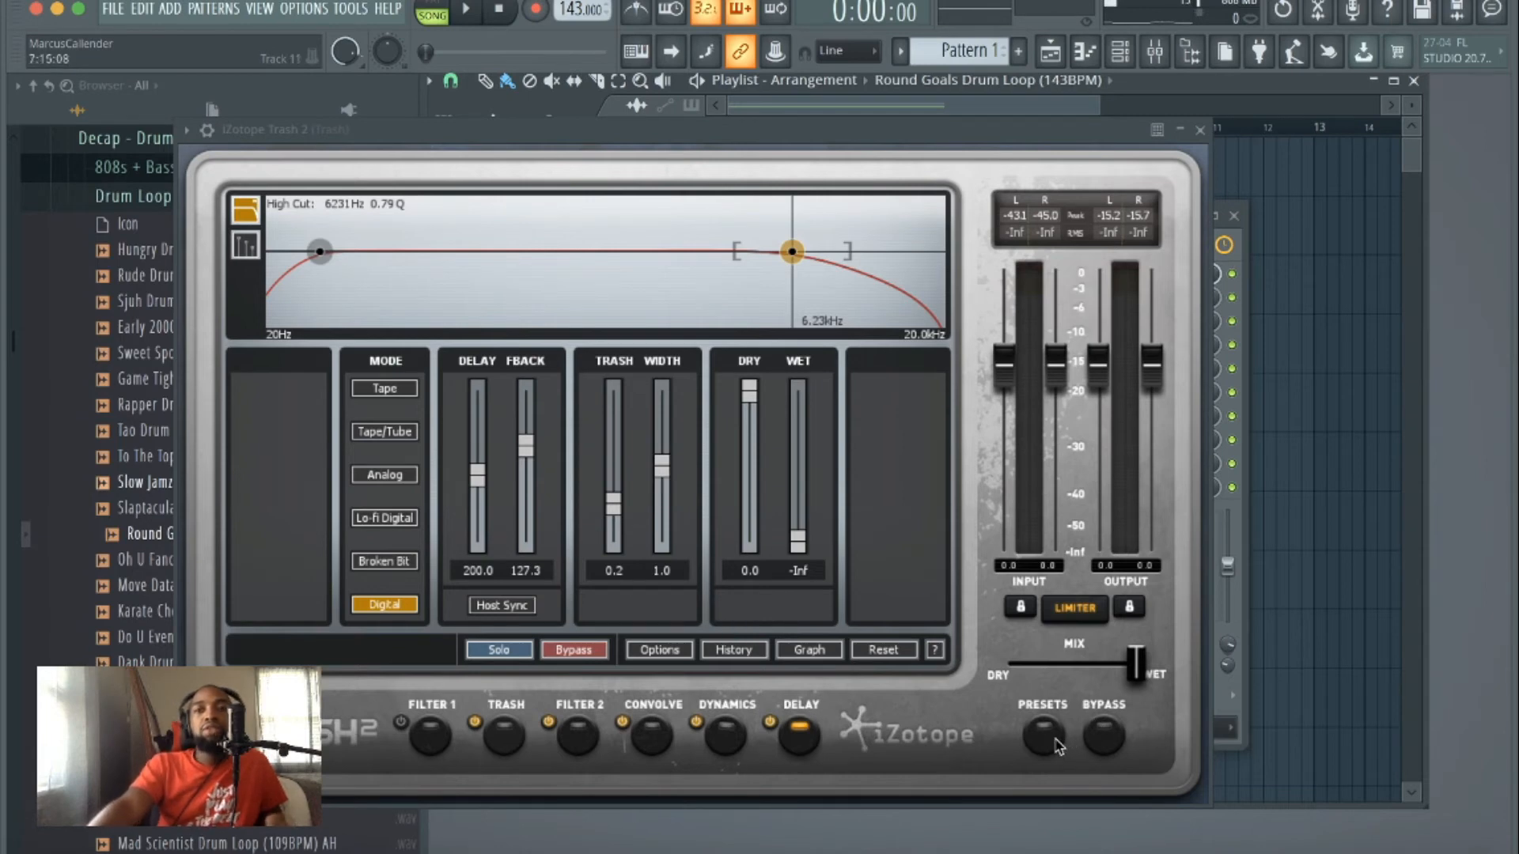
click(1103, 740)
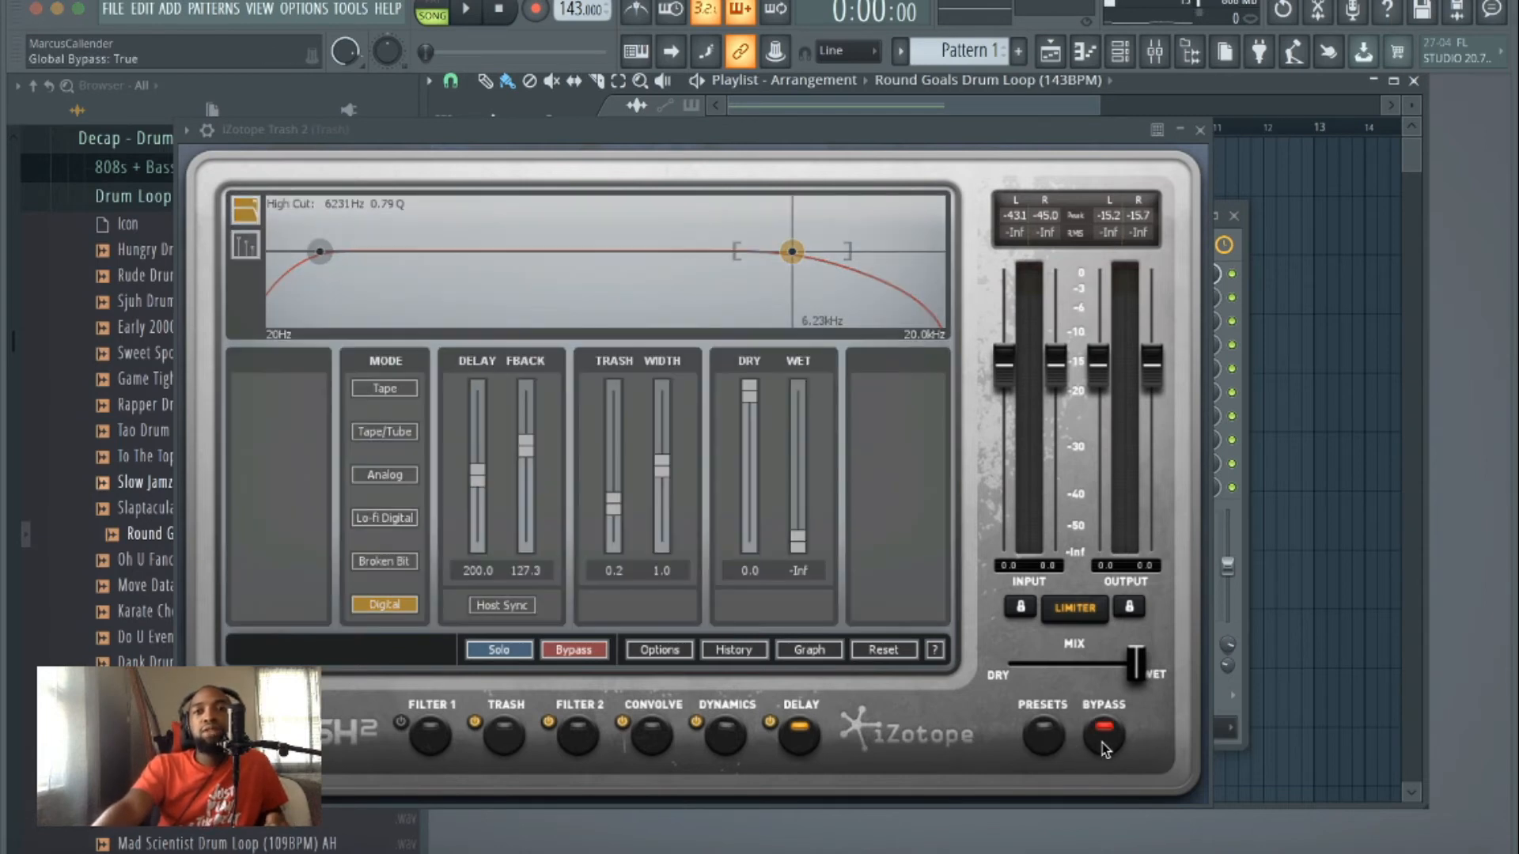
click(1103, 742)
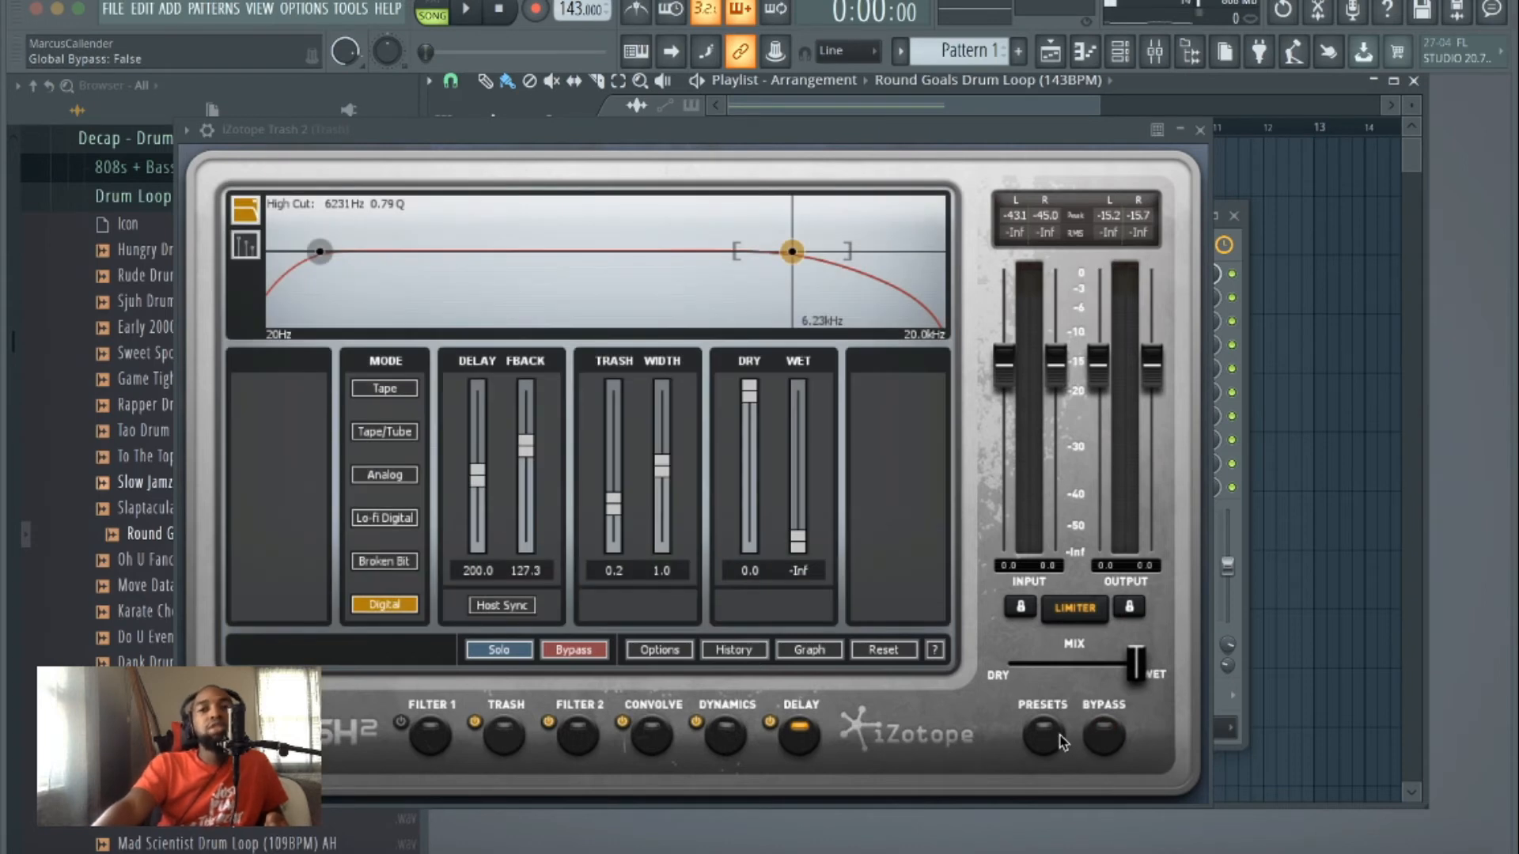
Step: Display the Preset Manager and browse the Classic Textures, Edge and Experimental preset folders
click(1061, 740)
scroll(747, 441, down, 10)
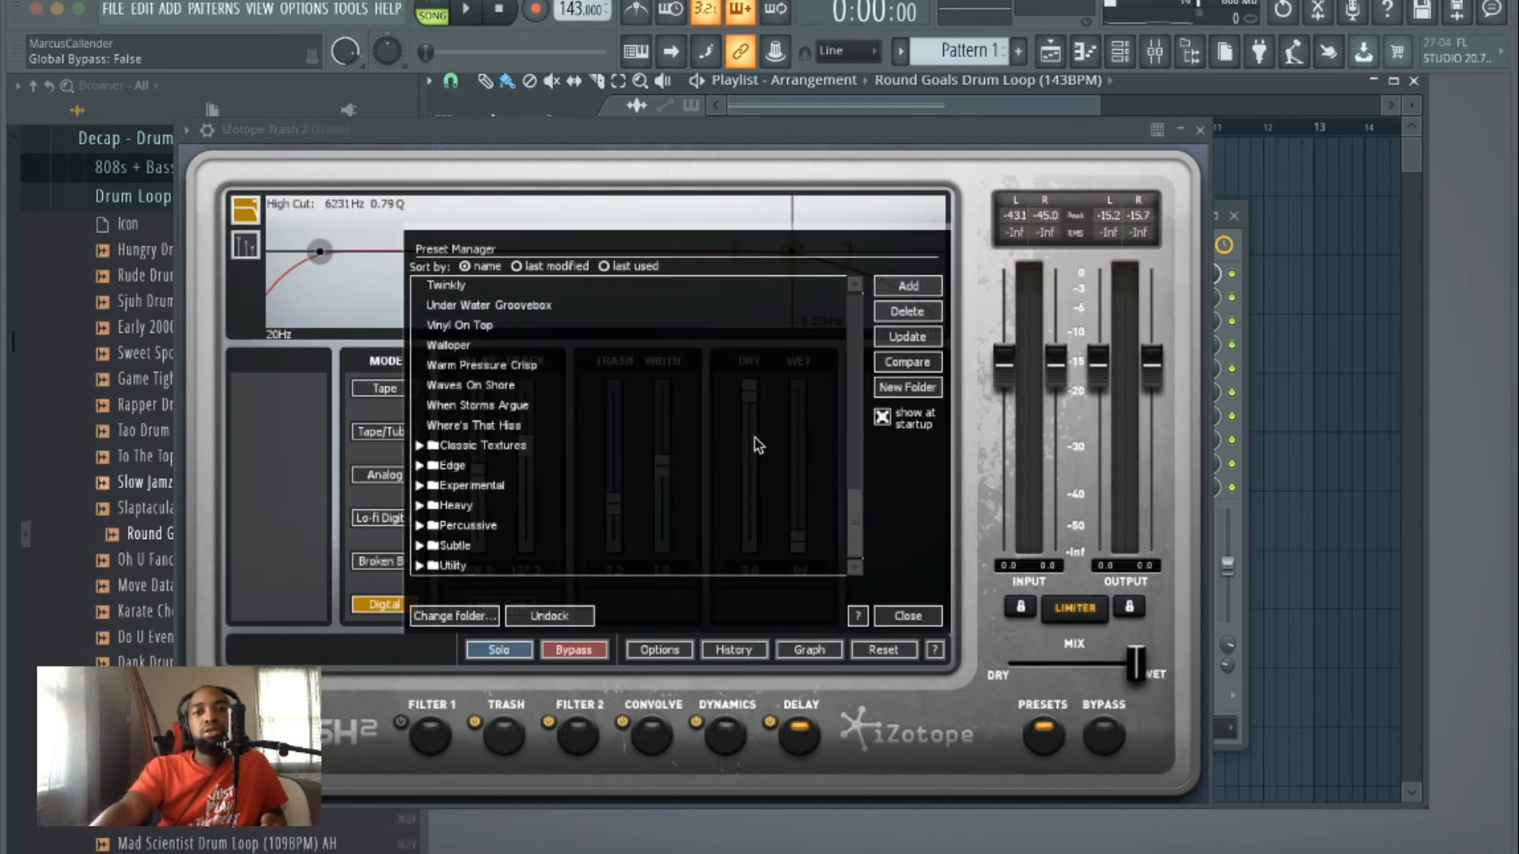
click(420, 447)
click(420, 447)
click(422, 481)
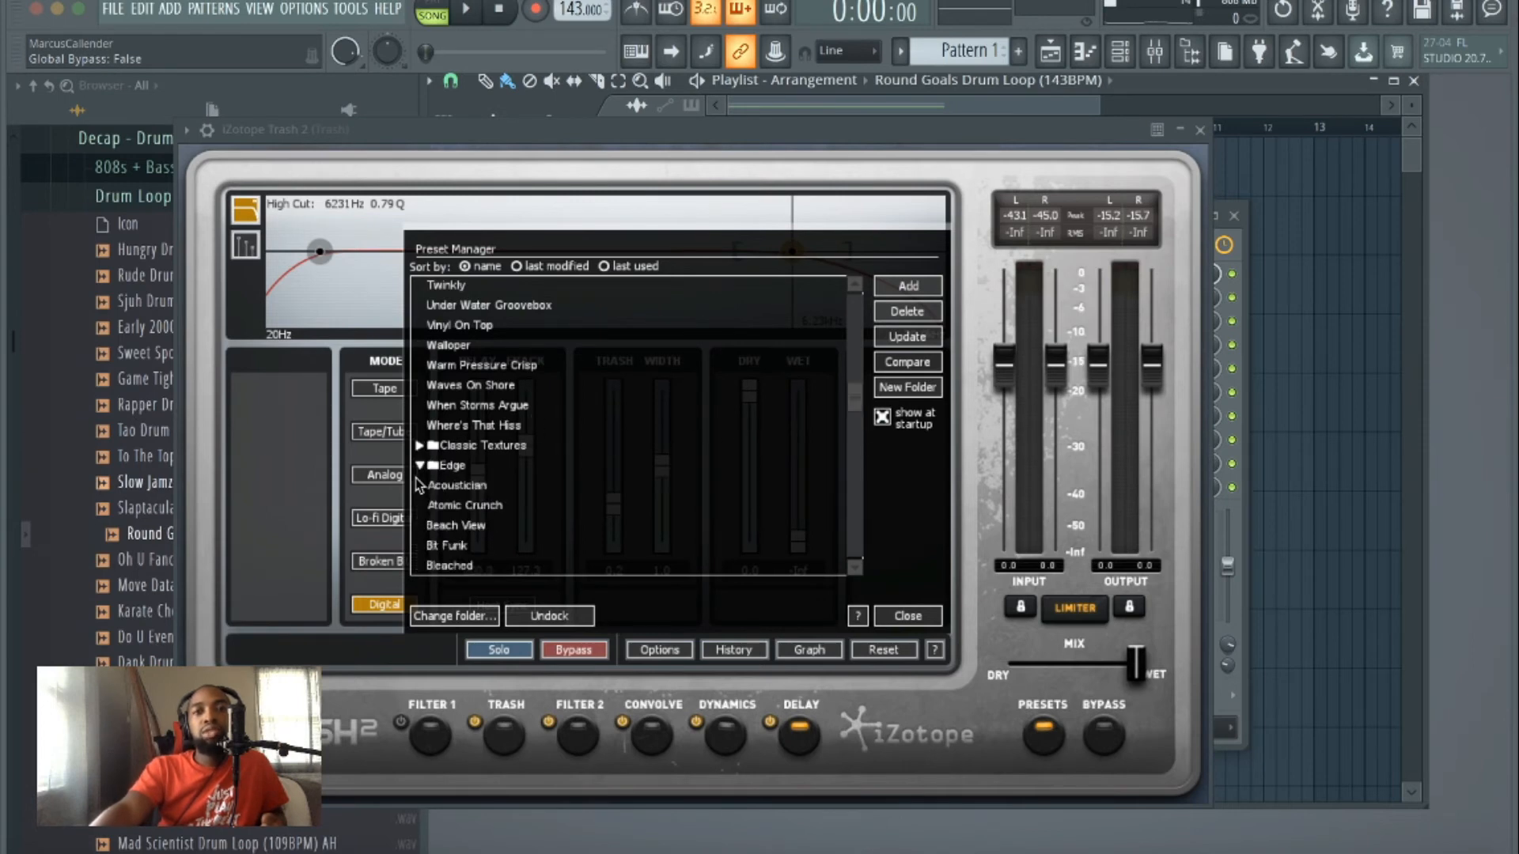
scroll(455, 534, down, 10)
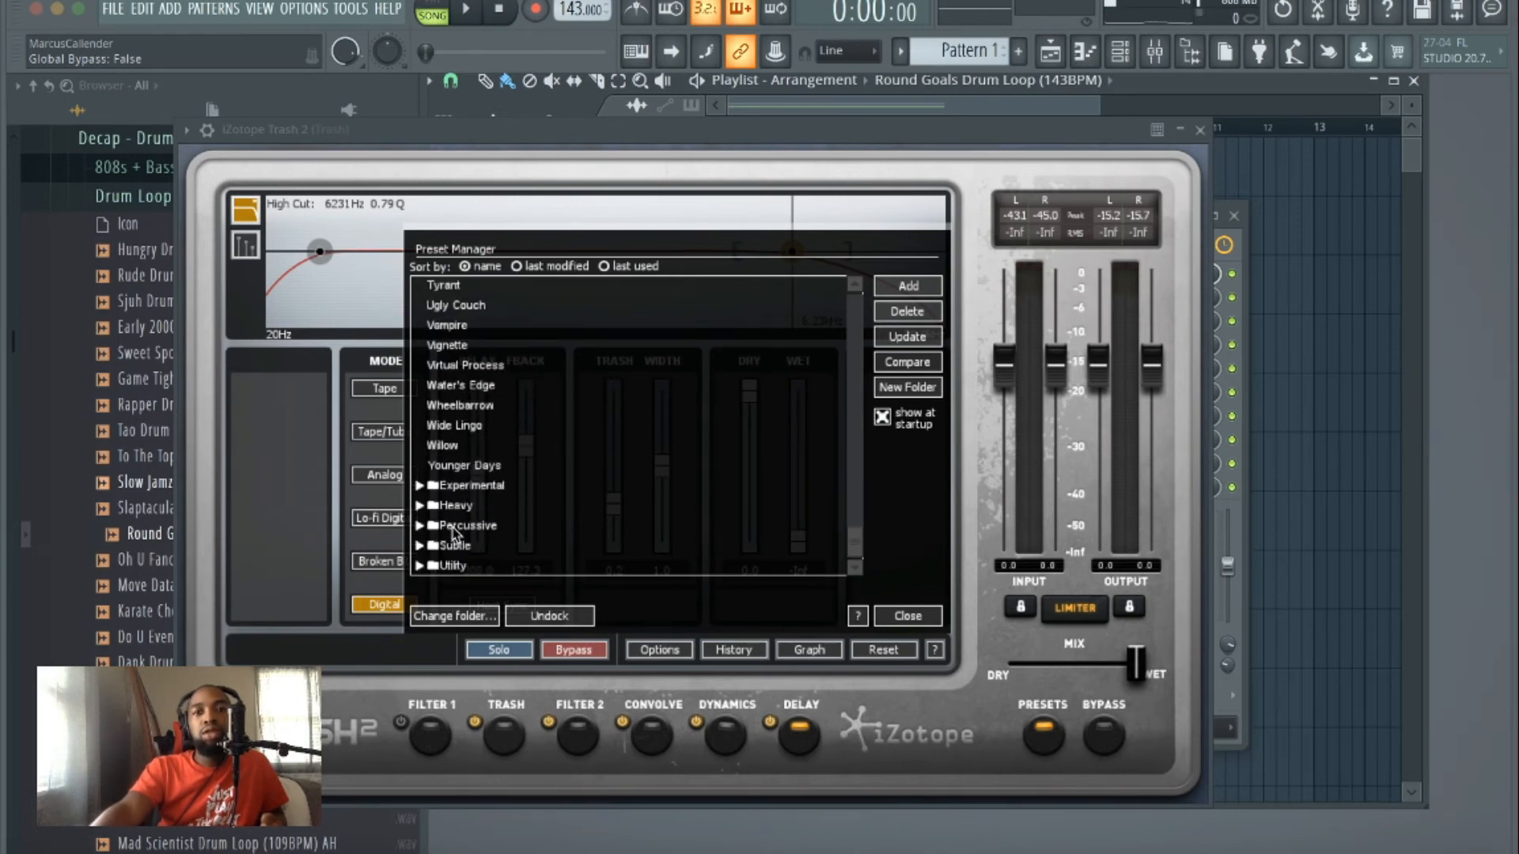
click(421, 486)
scroll(483, 486, down, 8)
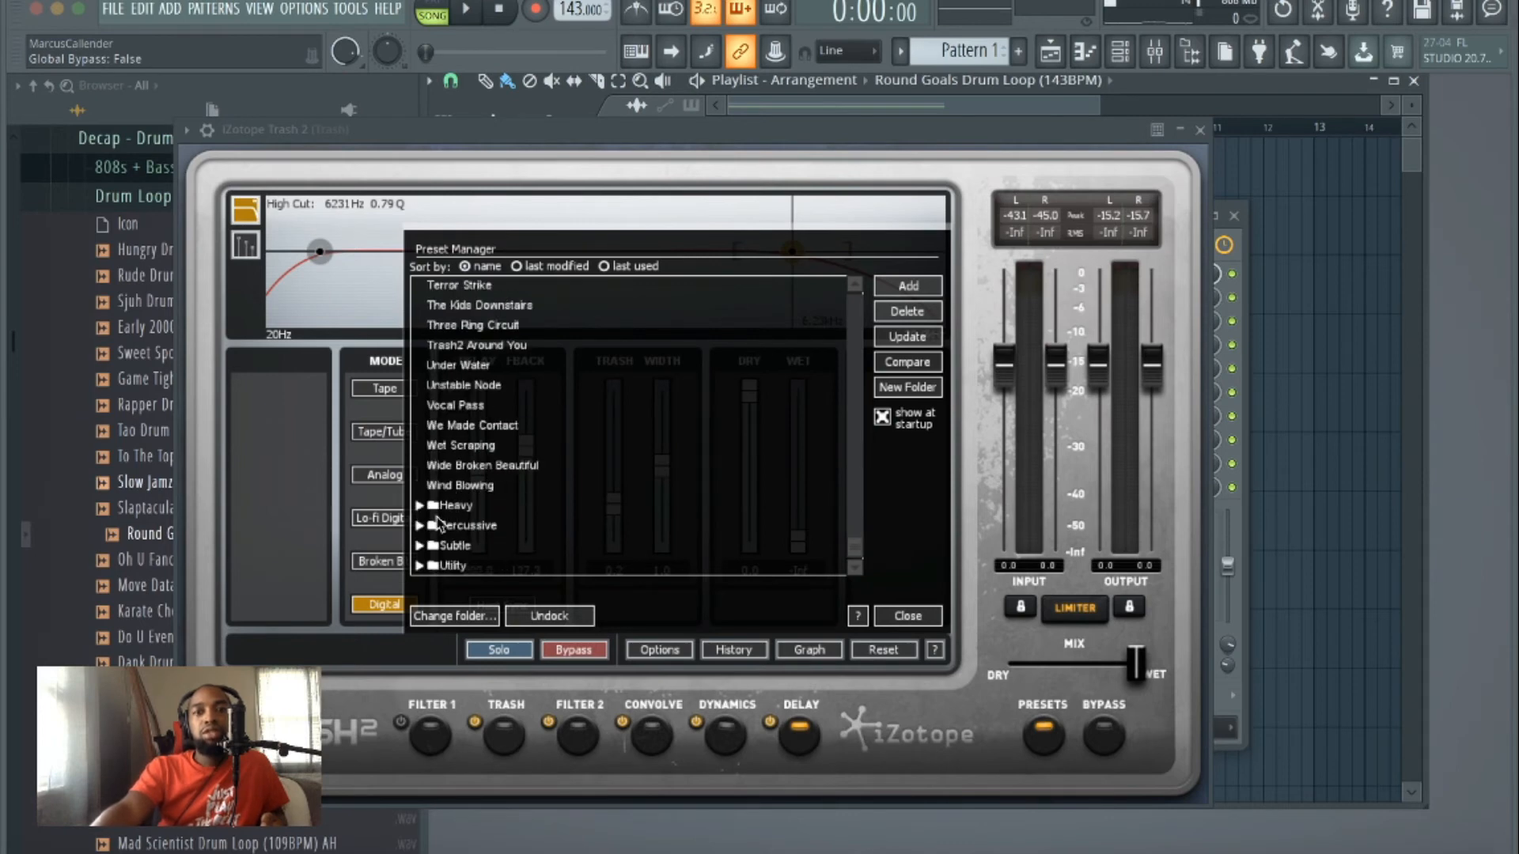
Step: Browse the Heavy, Percussive, Subtle and Utility preset folders, then return to the start of the preset list
click(434, 506)
scroll(454, 514, down, 8)
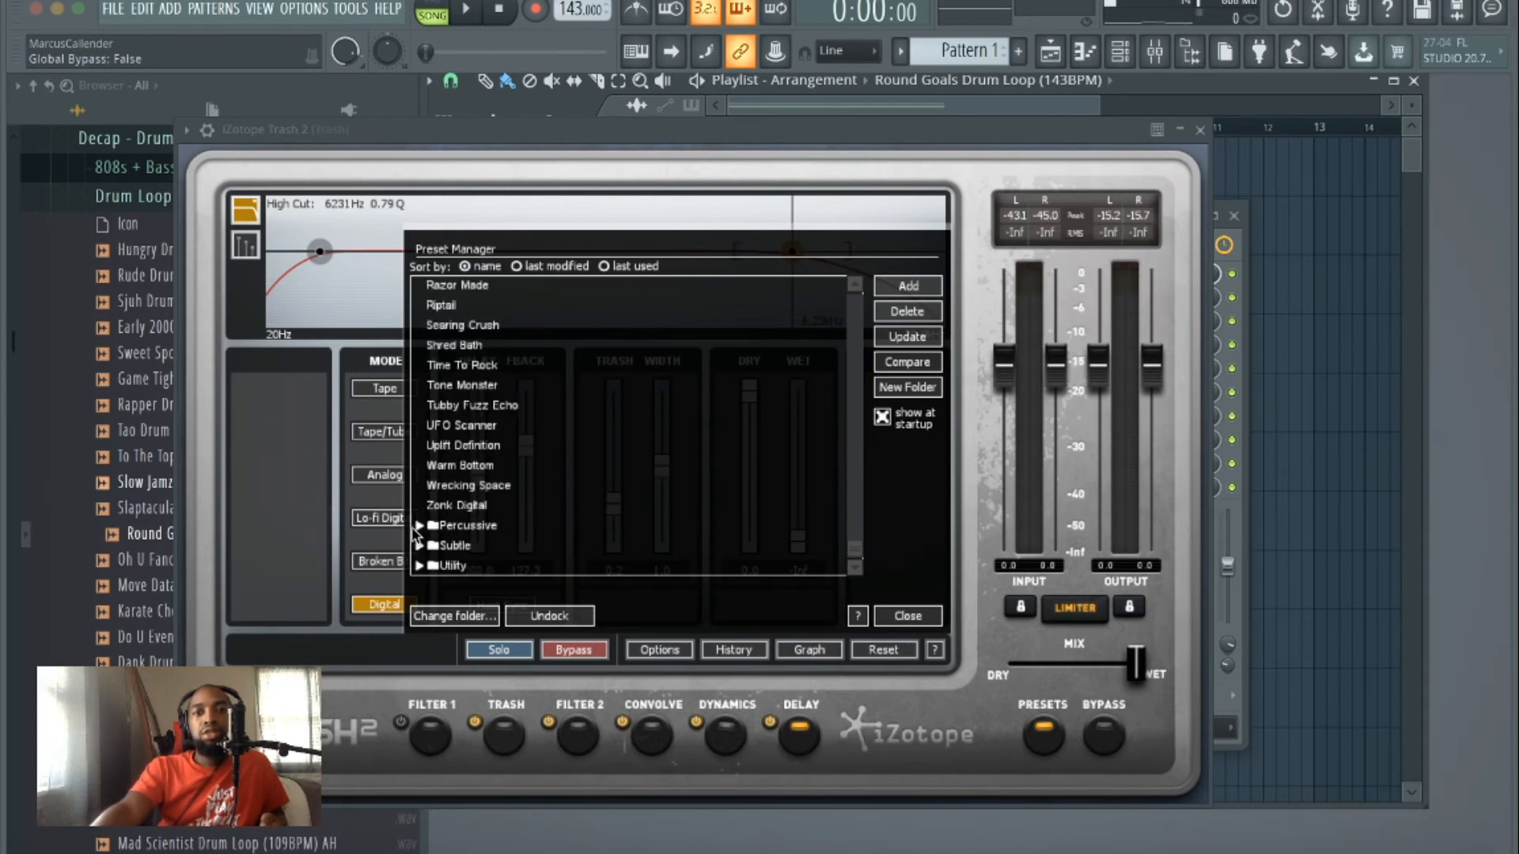
click(421, 526)
scroll(457, 521, down, 8)
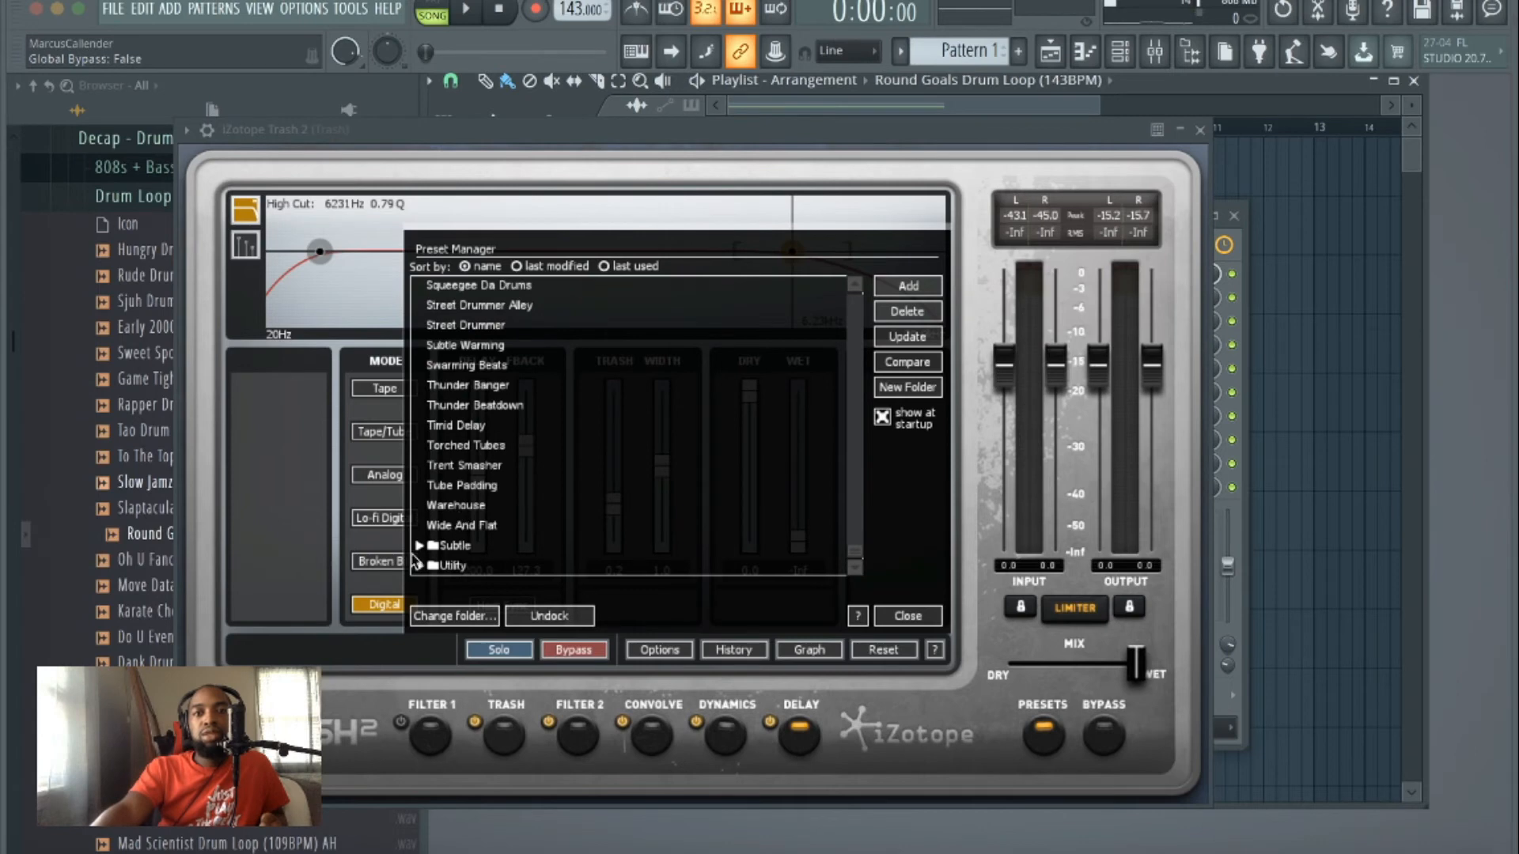
click(419, 546)
scroll(437, 554, down, 8)
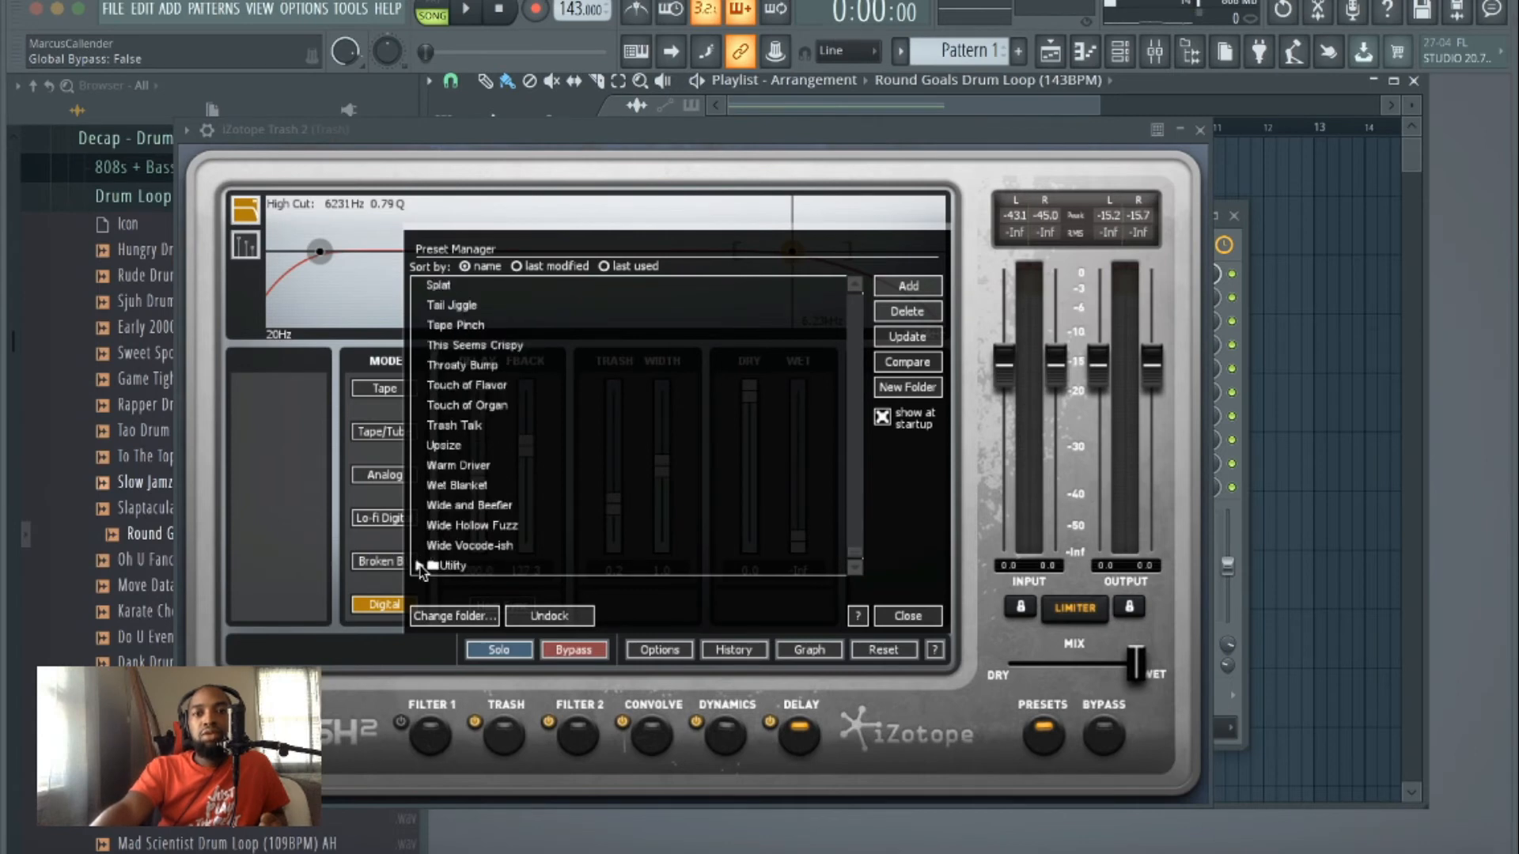
click(420, 566)
scroll(506, 534, down, 6)
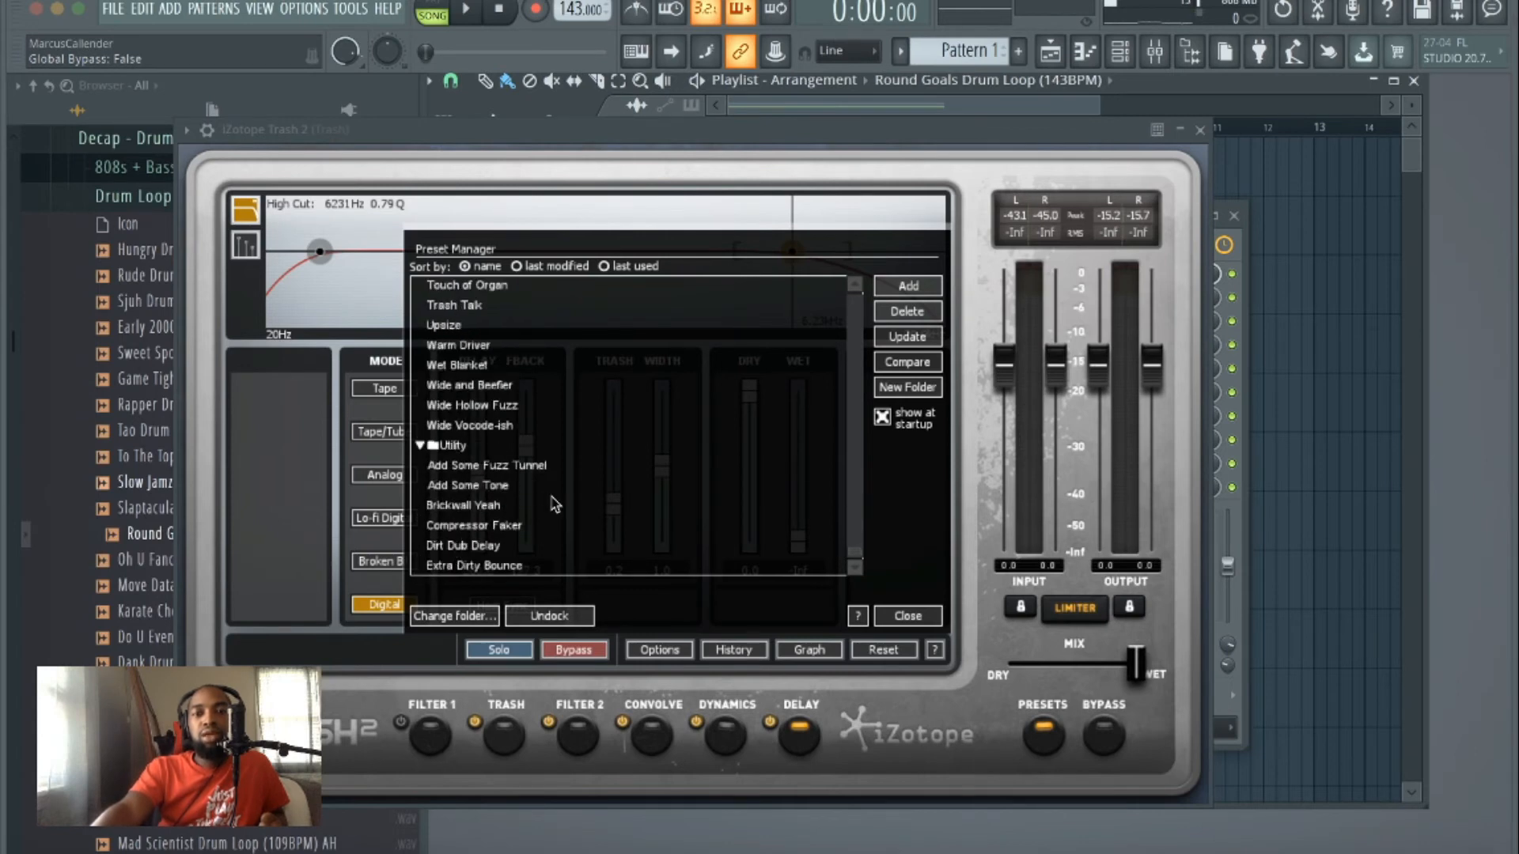
scroll(554, 504, up, 15)
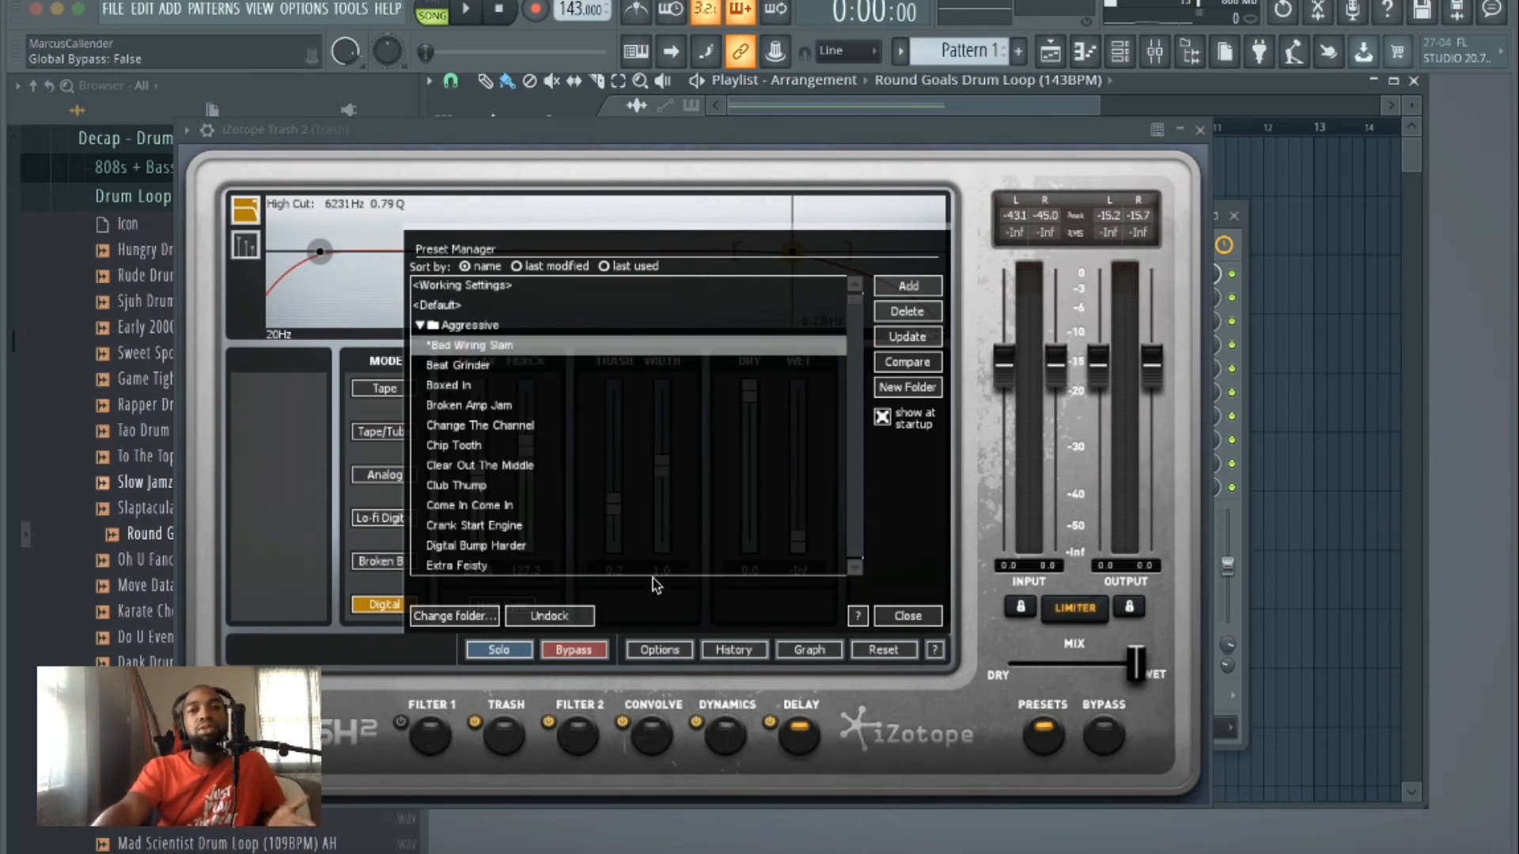
Step: Review the Trash module's Stage 1 and Stage 2 distortion types, then dismiss the Preset Manager
click(507, 736)
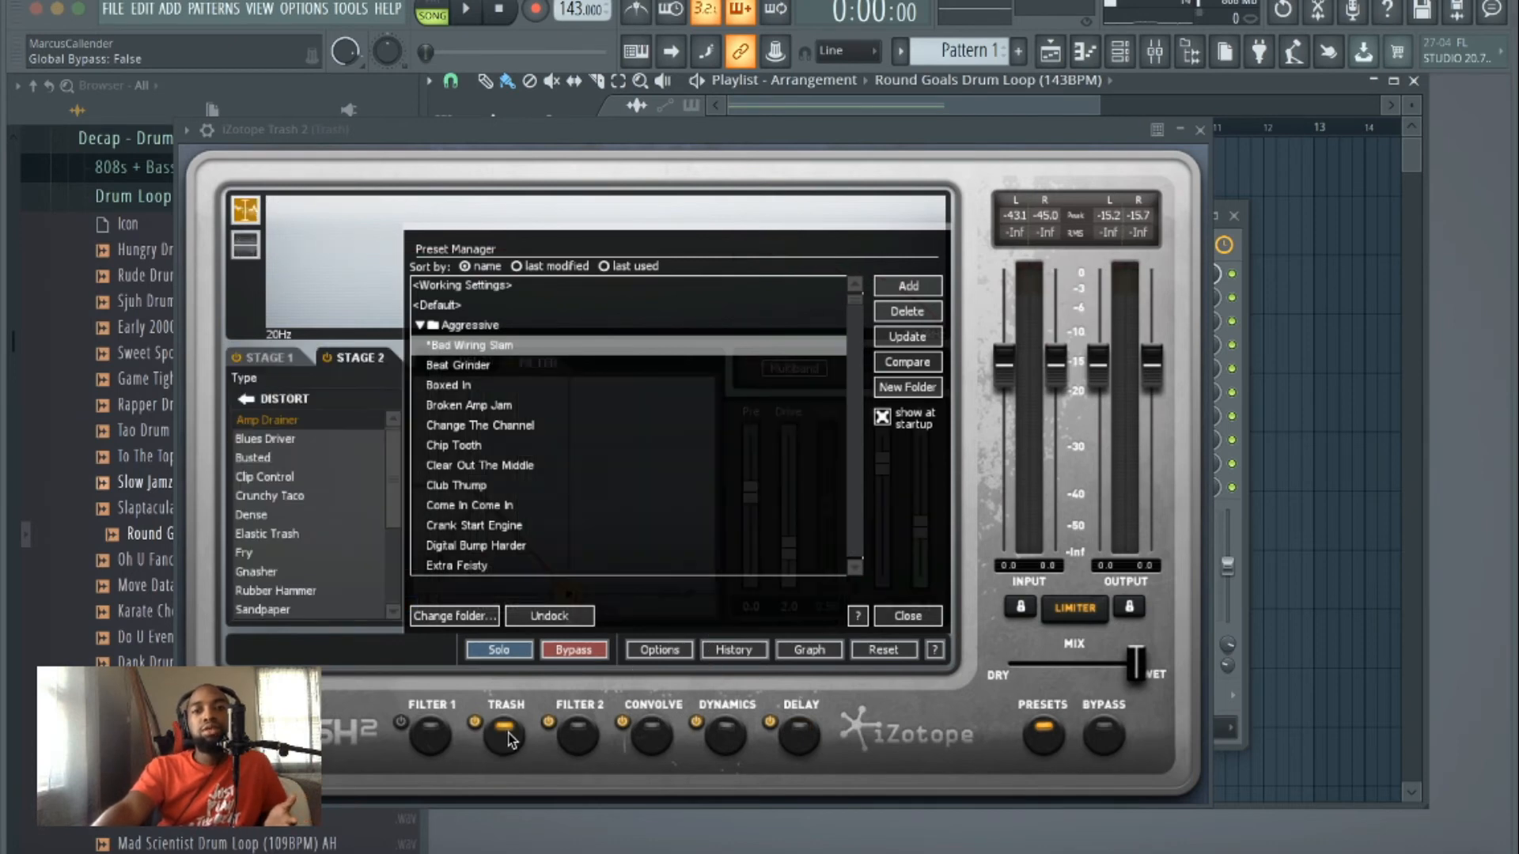
scroll(396, 477, down, 5)
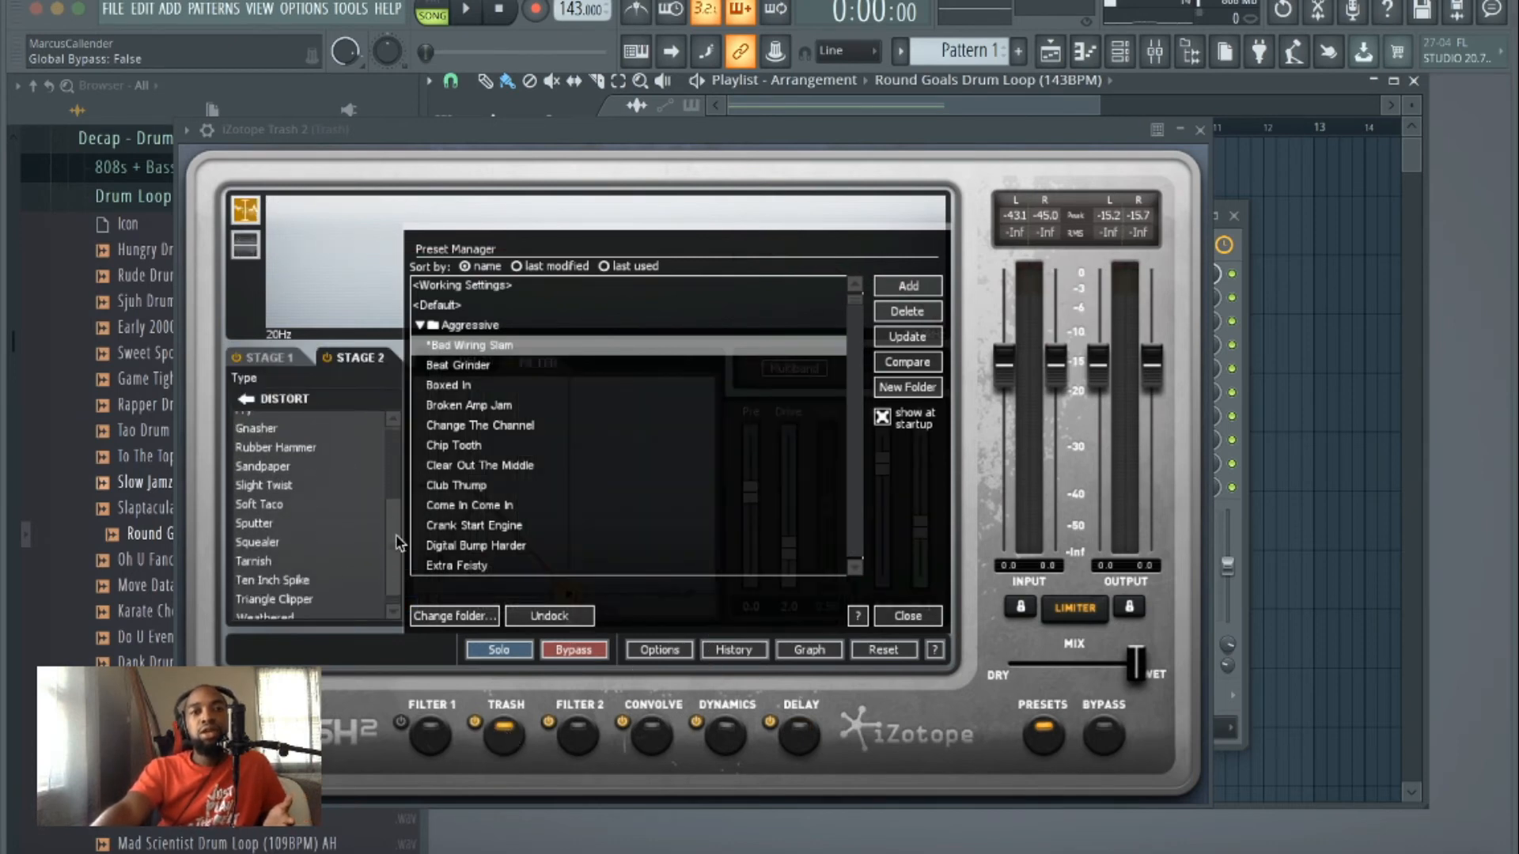
scroll(392, 439, up, 5)
click(268, 357)
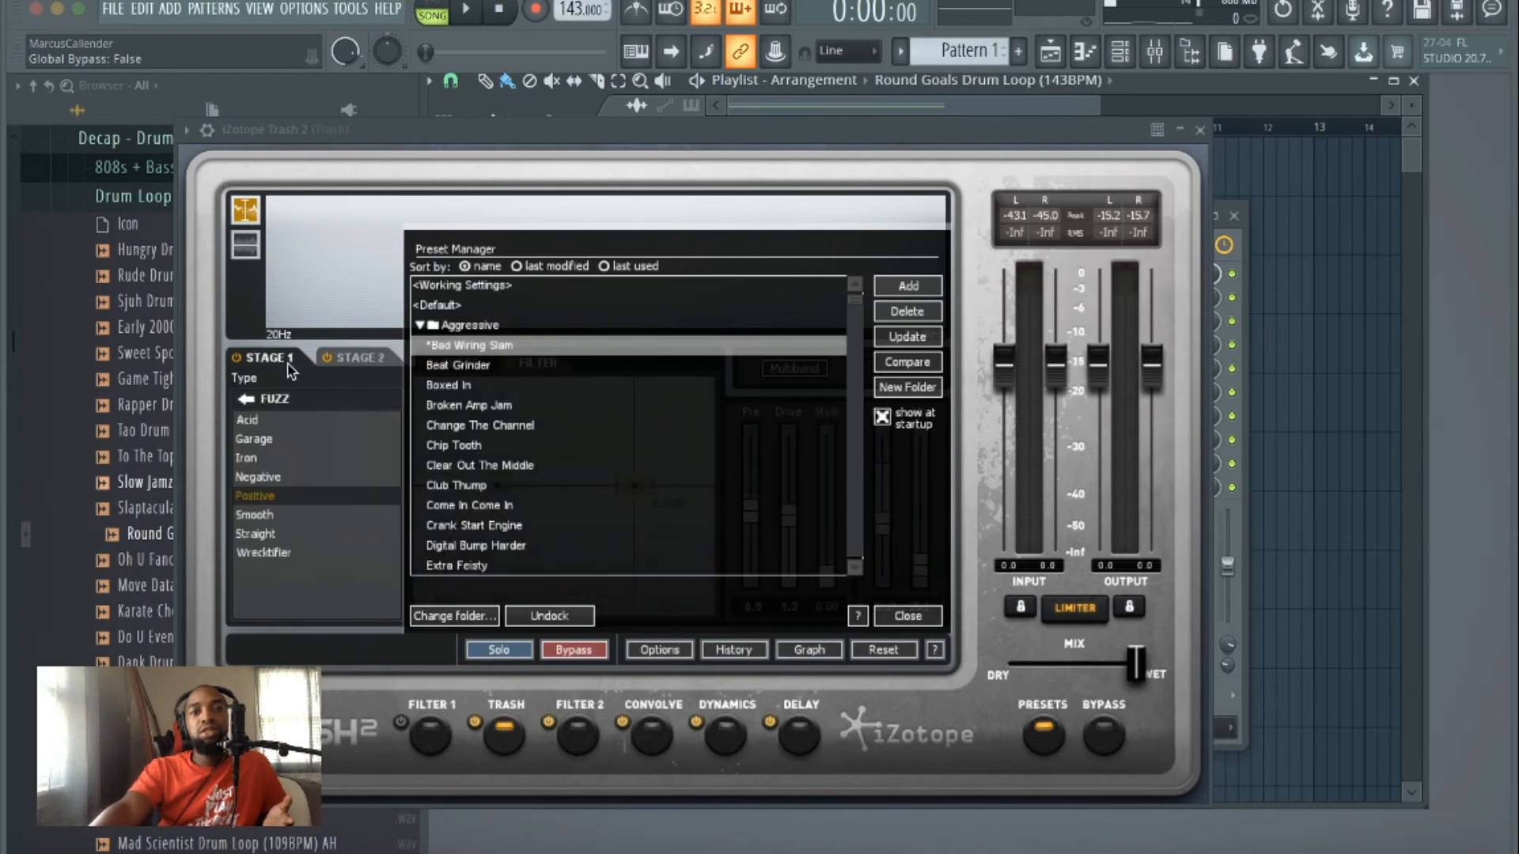
click(349, 360)
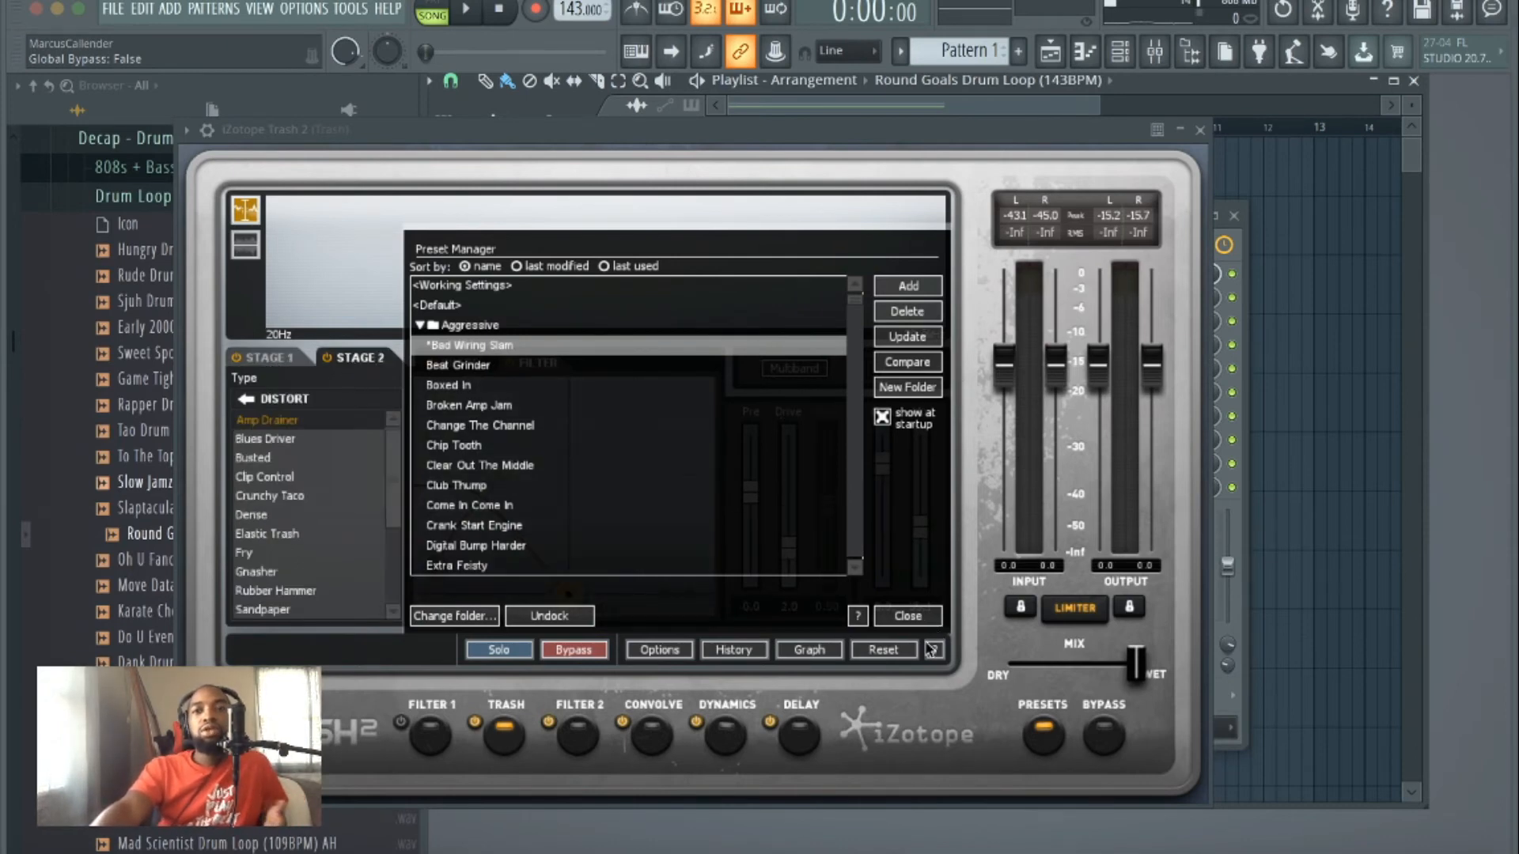
click(1039, 749)
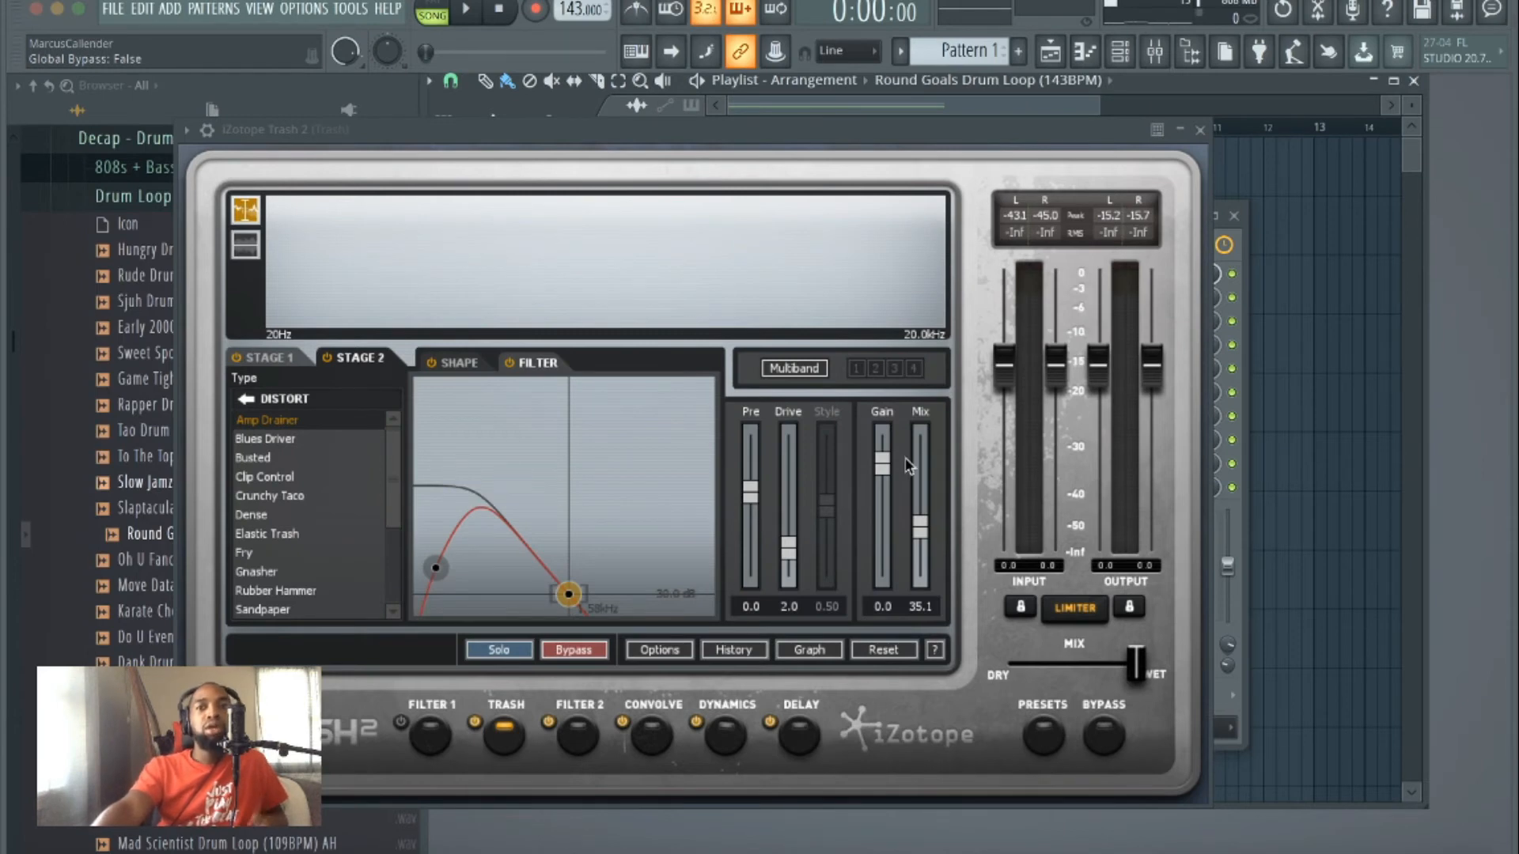
Step: Close the Trash 2 window and mute the Trash track on mixer insert 4
click(1200, 130)
click(785, 380)
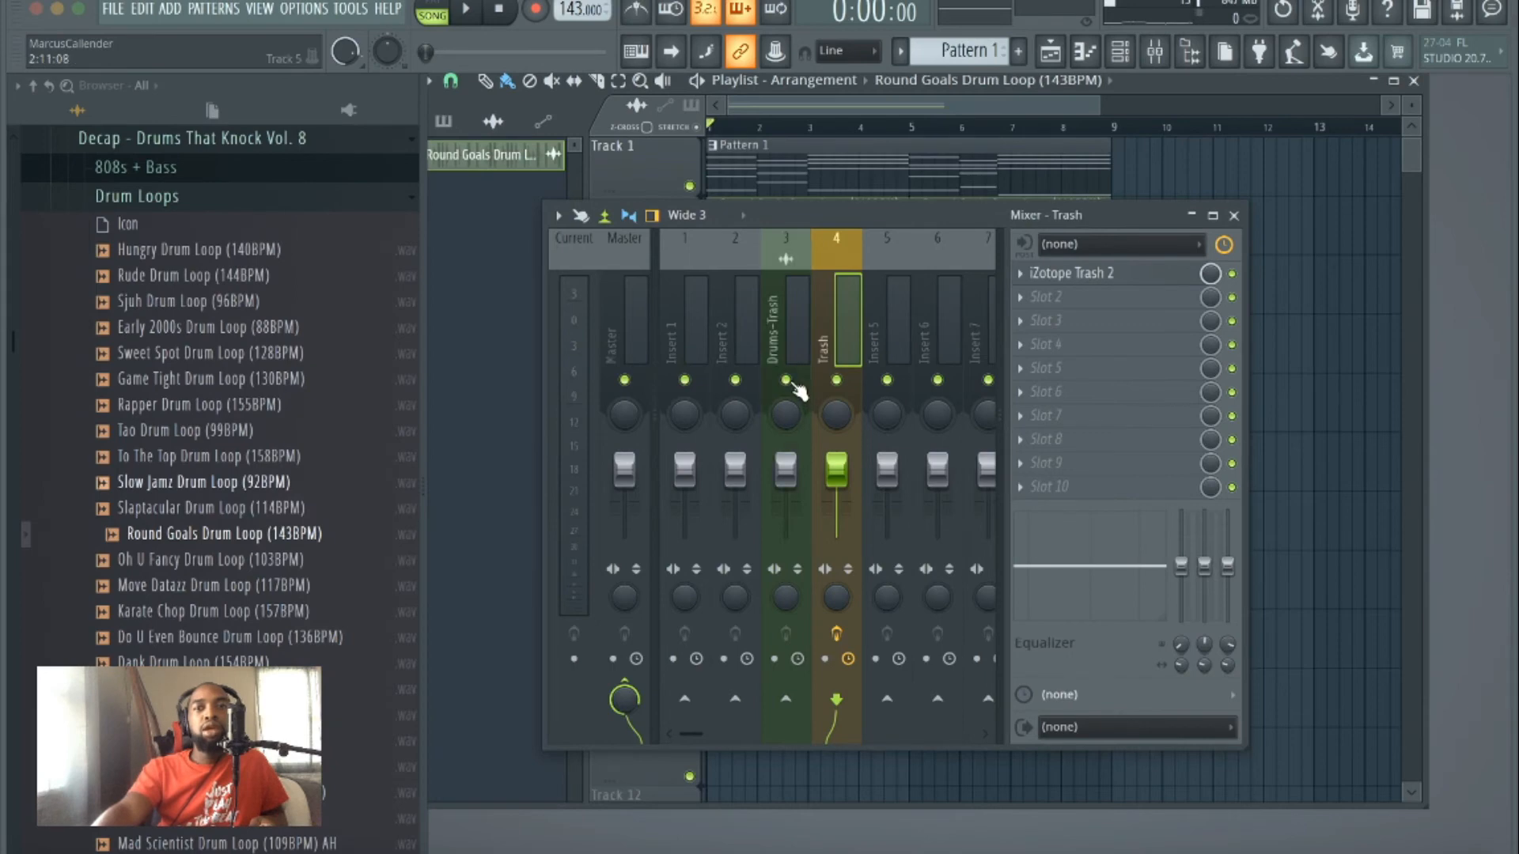
click(836, 380)
Step: Route the Drums-Trash mixer track to insert 5 as an additional send
click(787, 291)
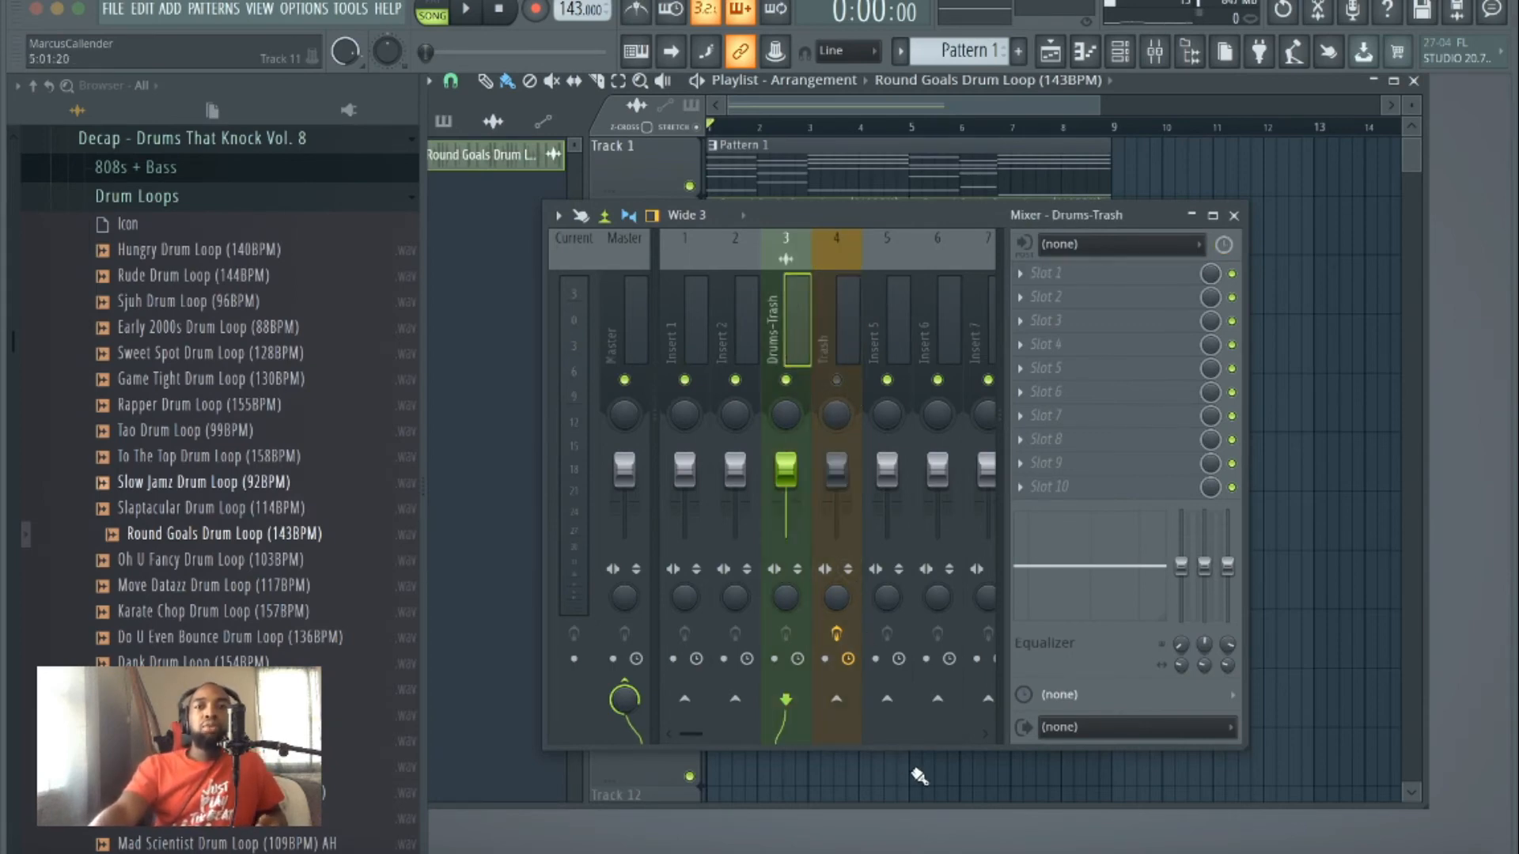
right_click(895, 702)
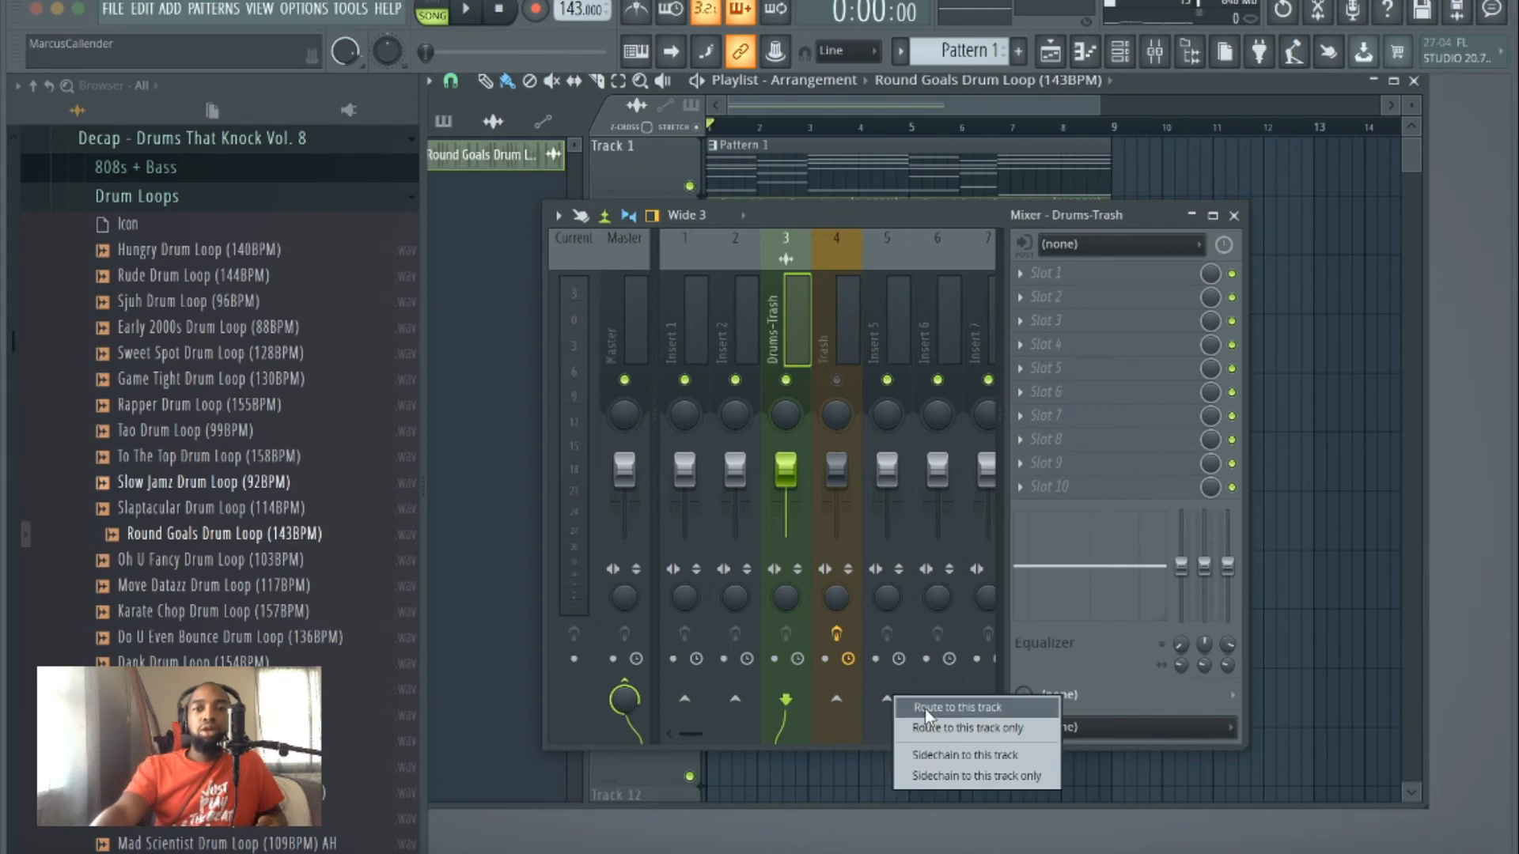
click(925, 709)
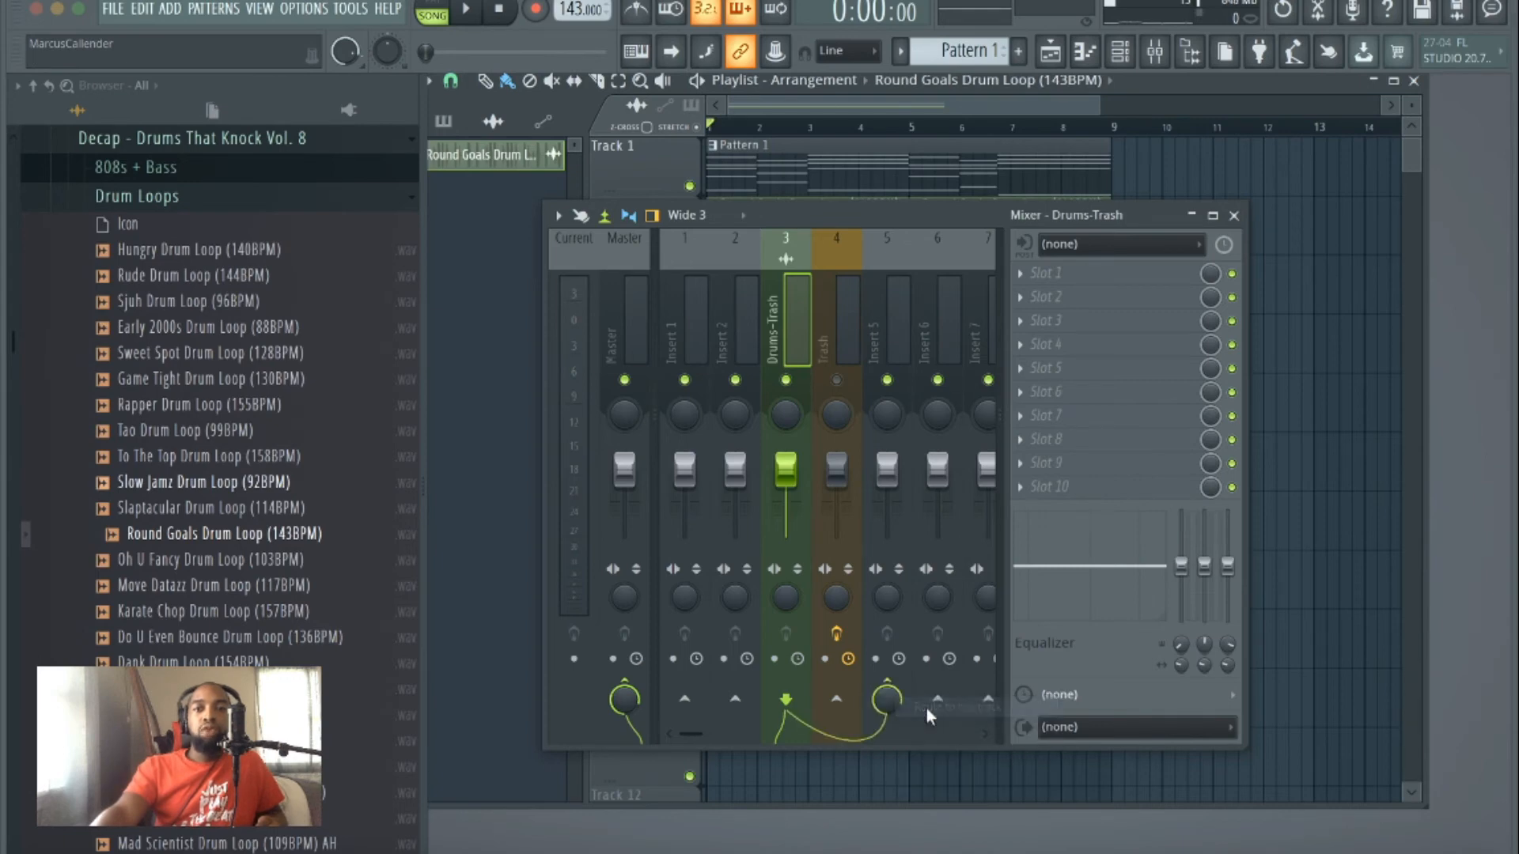
Step: Rename mixer insert 5 as Trash and give it a green colour
right_click(872, 321)
click(989, 256)
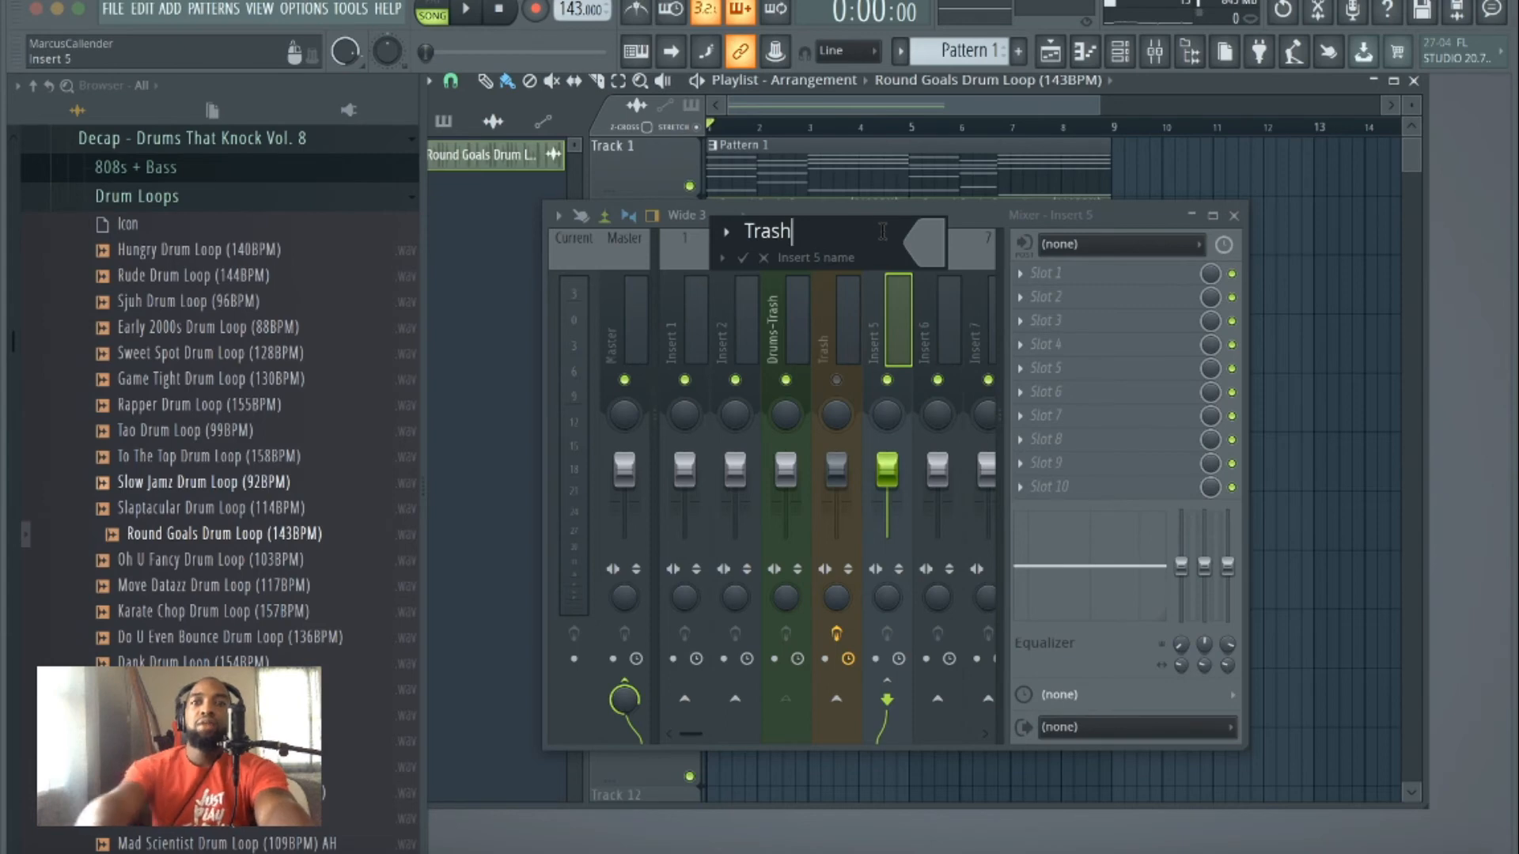
click(946, 245)
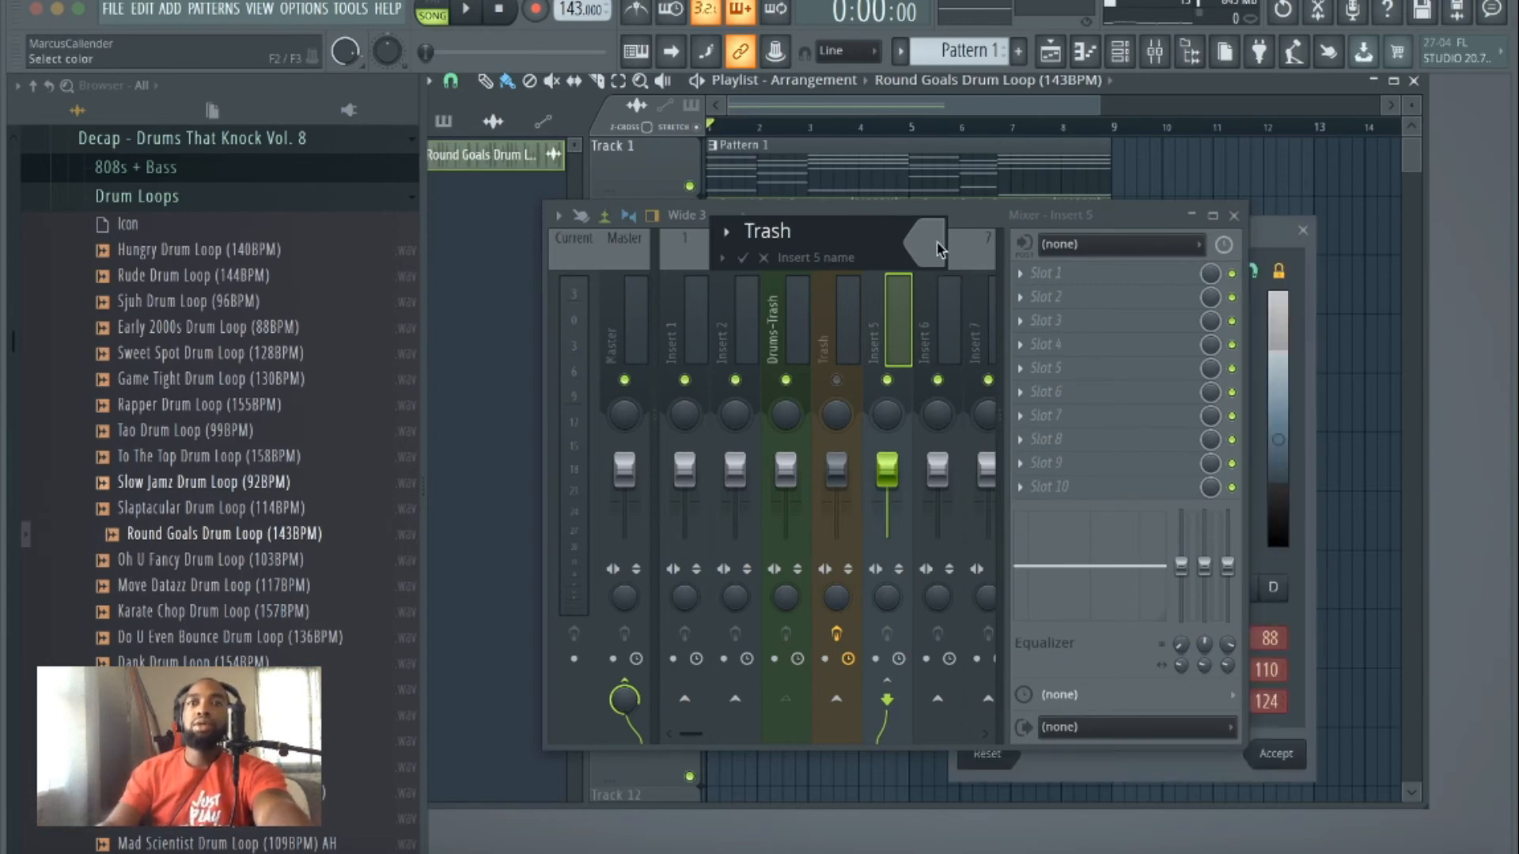
click(1166, 431)
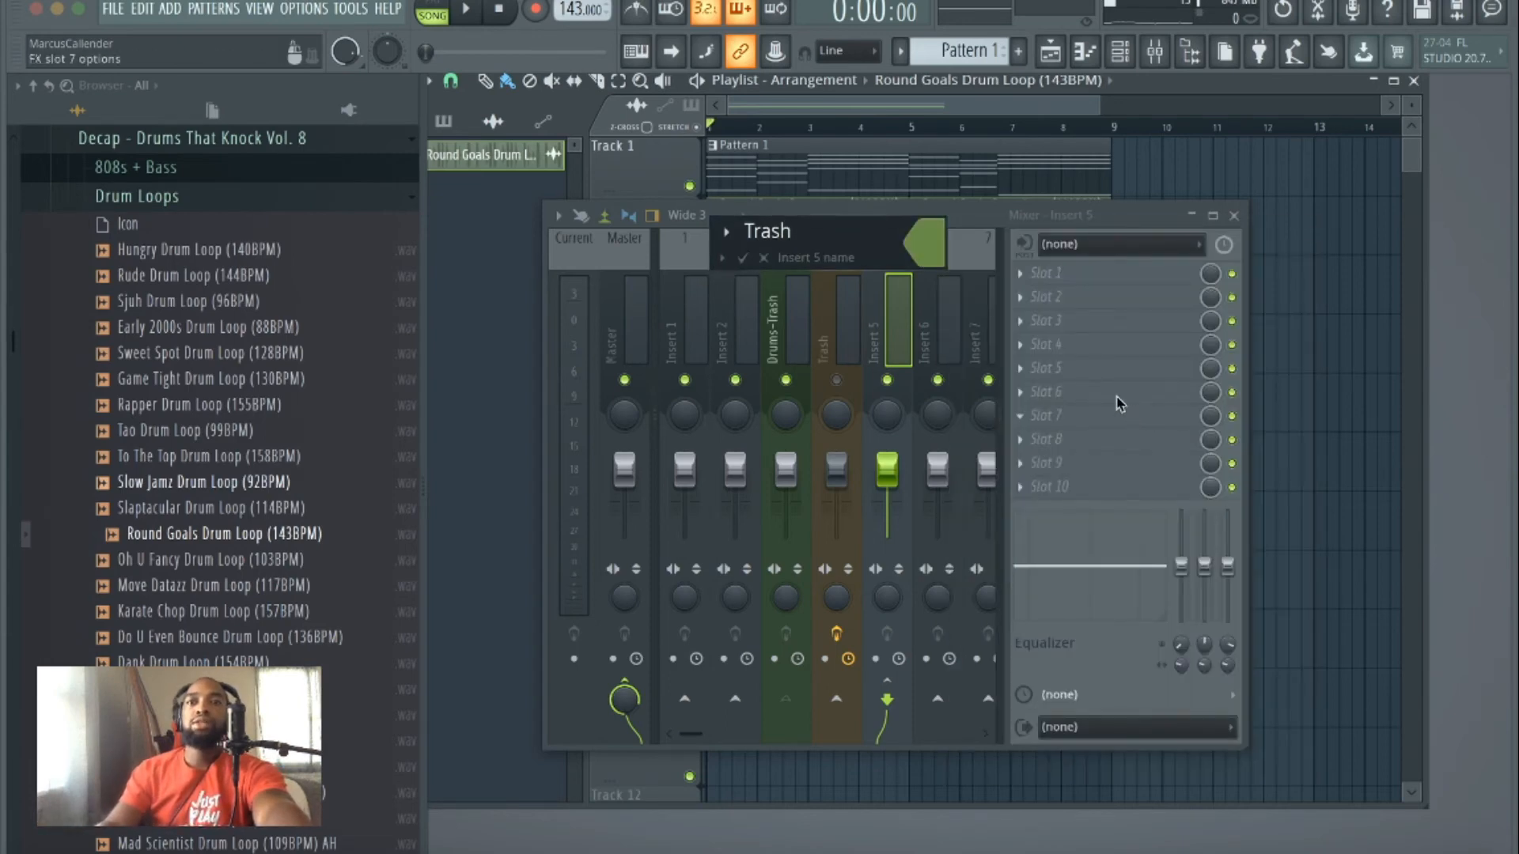
key(Return)
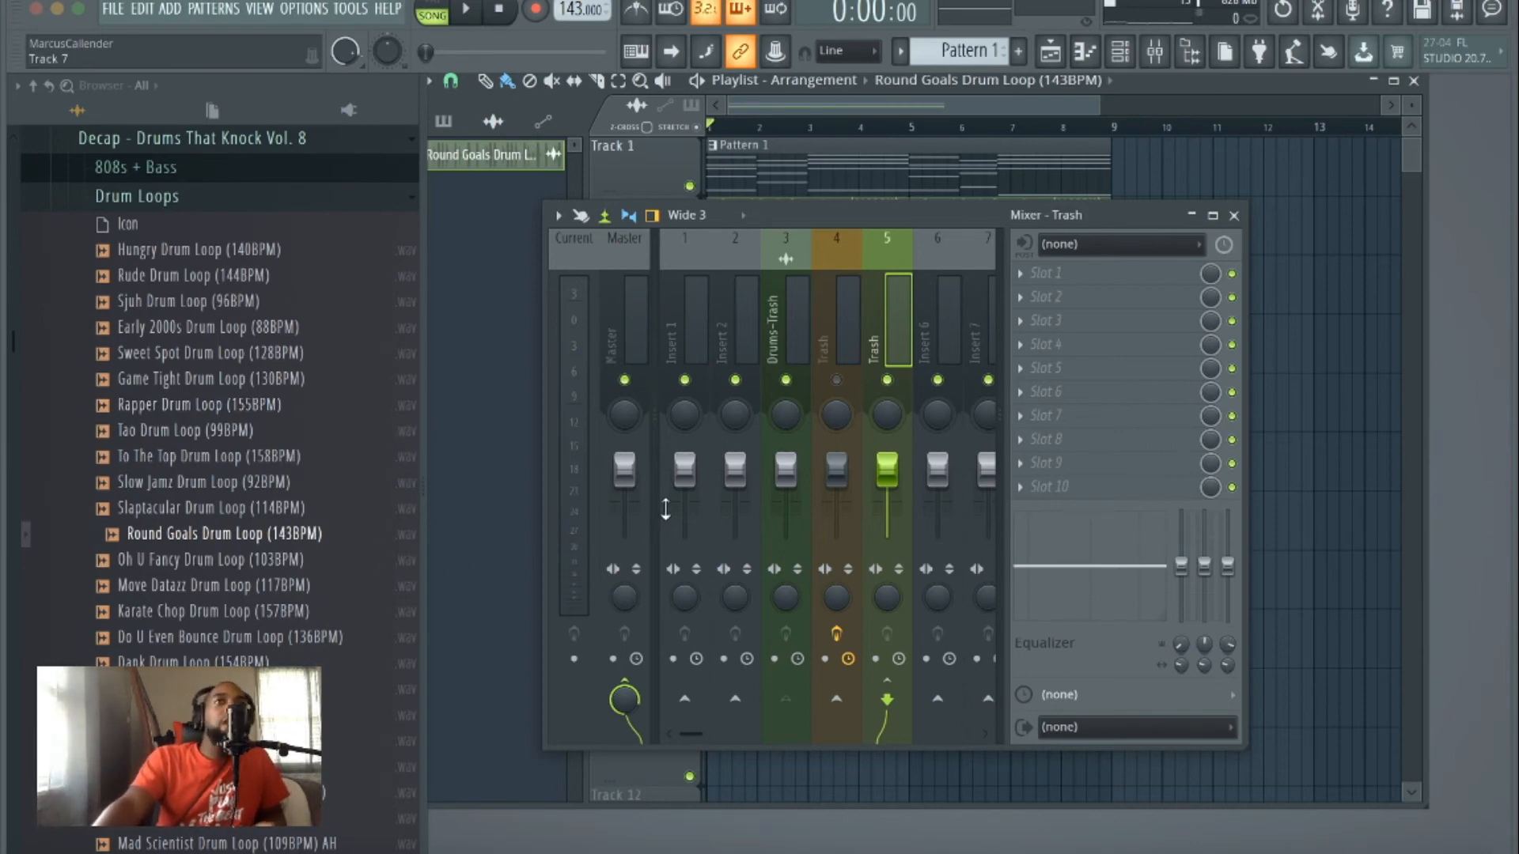
Step: Load the VST3 version of iZotope Trash 2 into the first effect slot of the new Trash track on insert 5
click(801, 324)
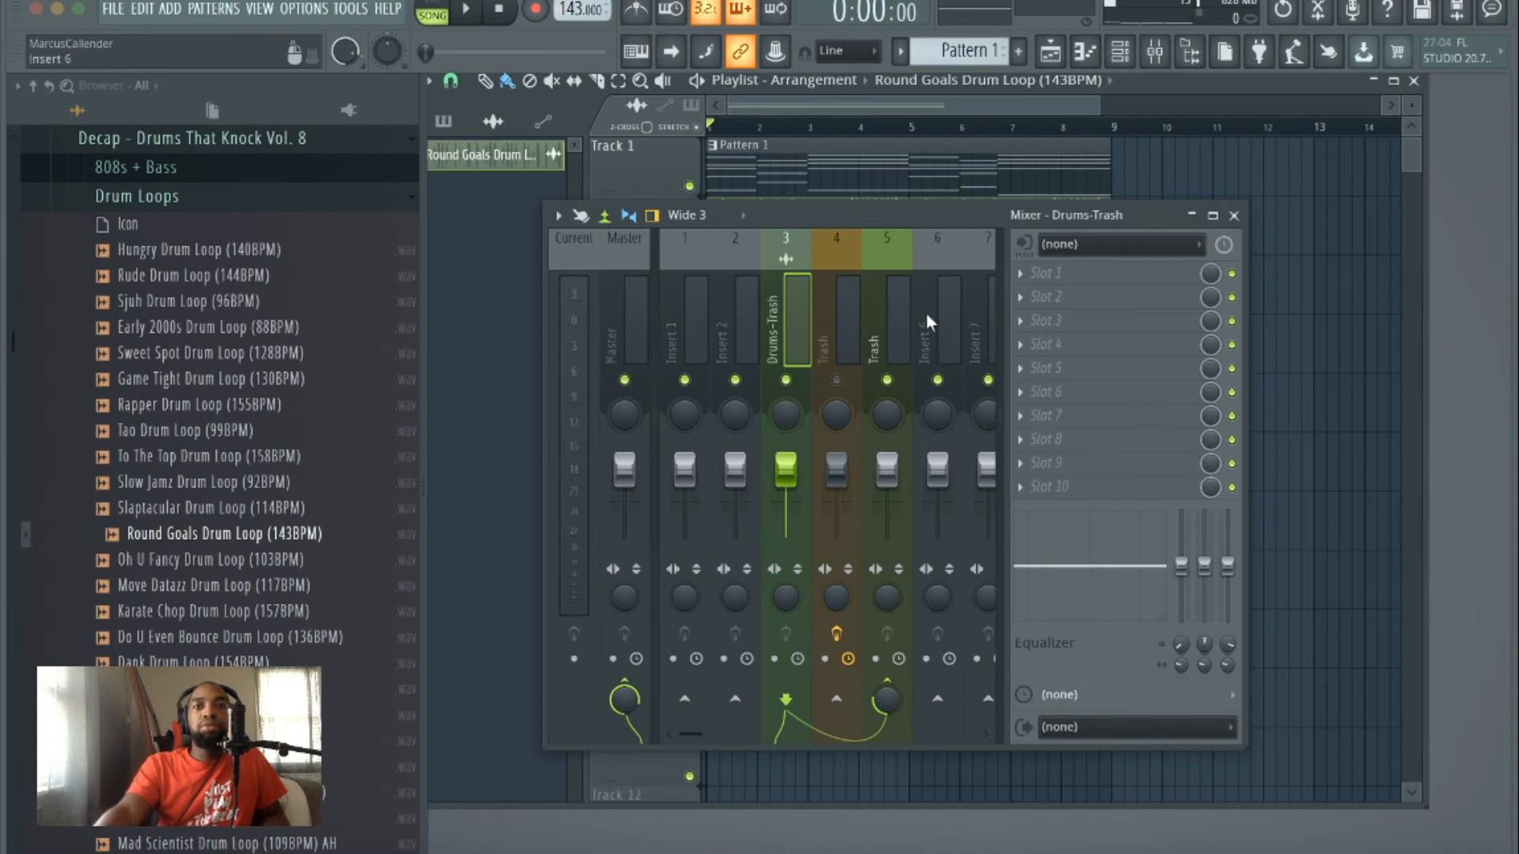
click(886, 291)
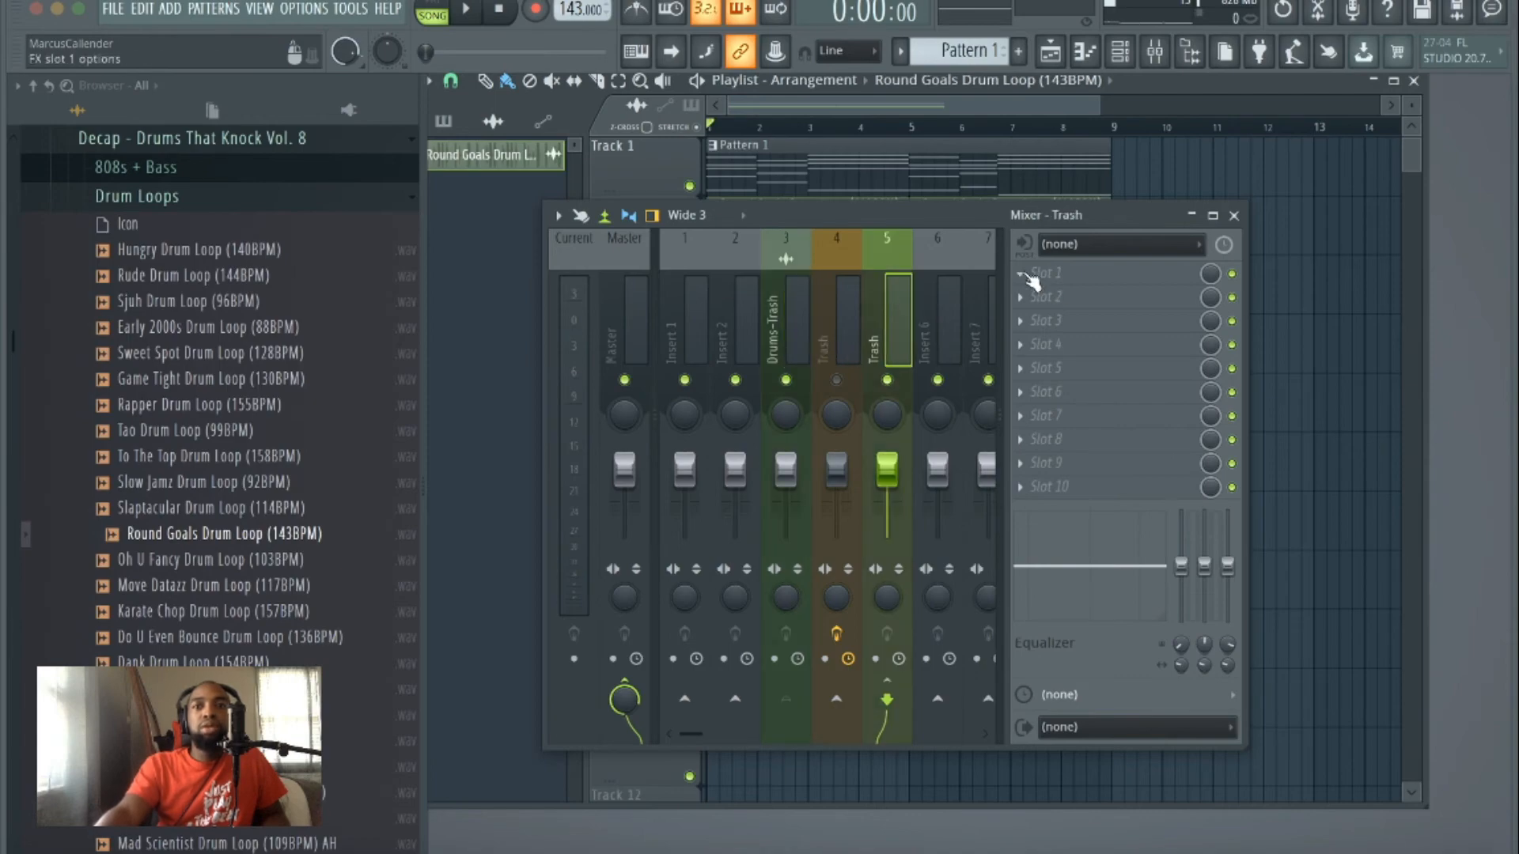
click(1023, 274)
text(trasg)
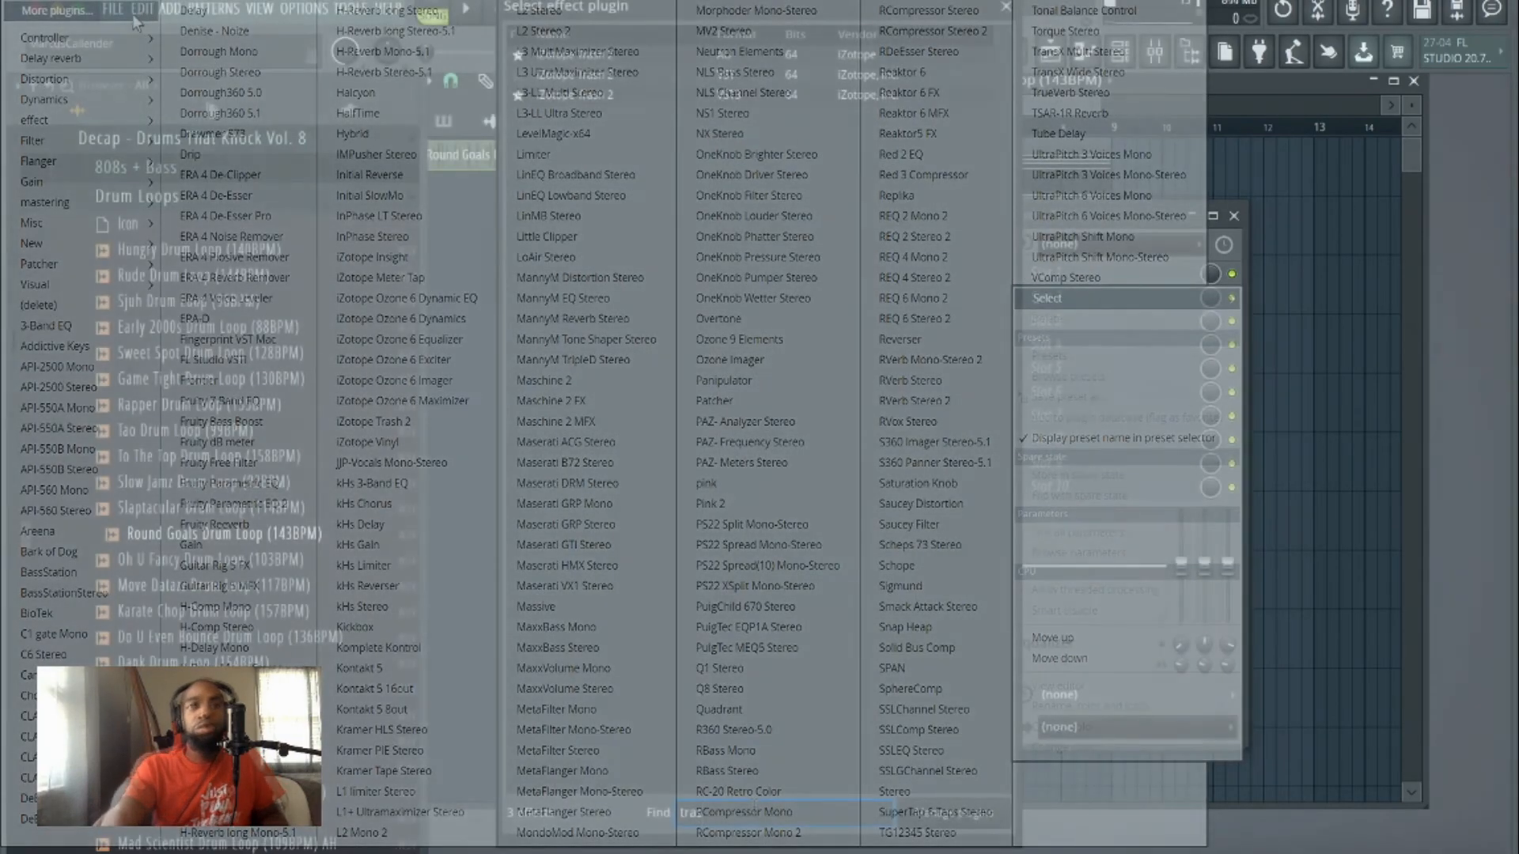
key(BackSpace)
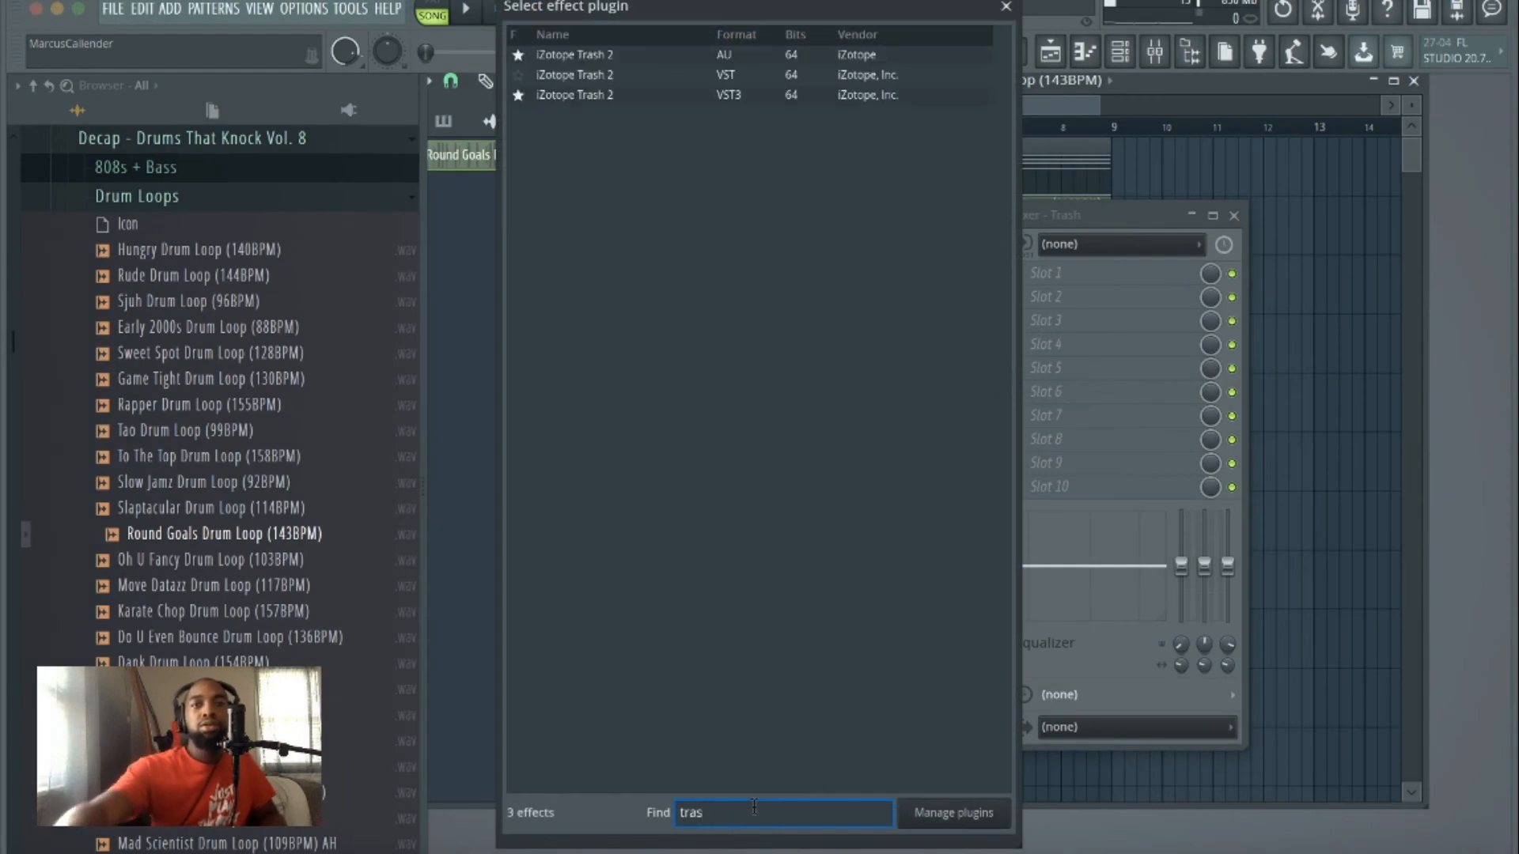
click(636, 95)
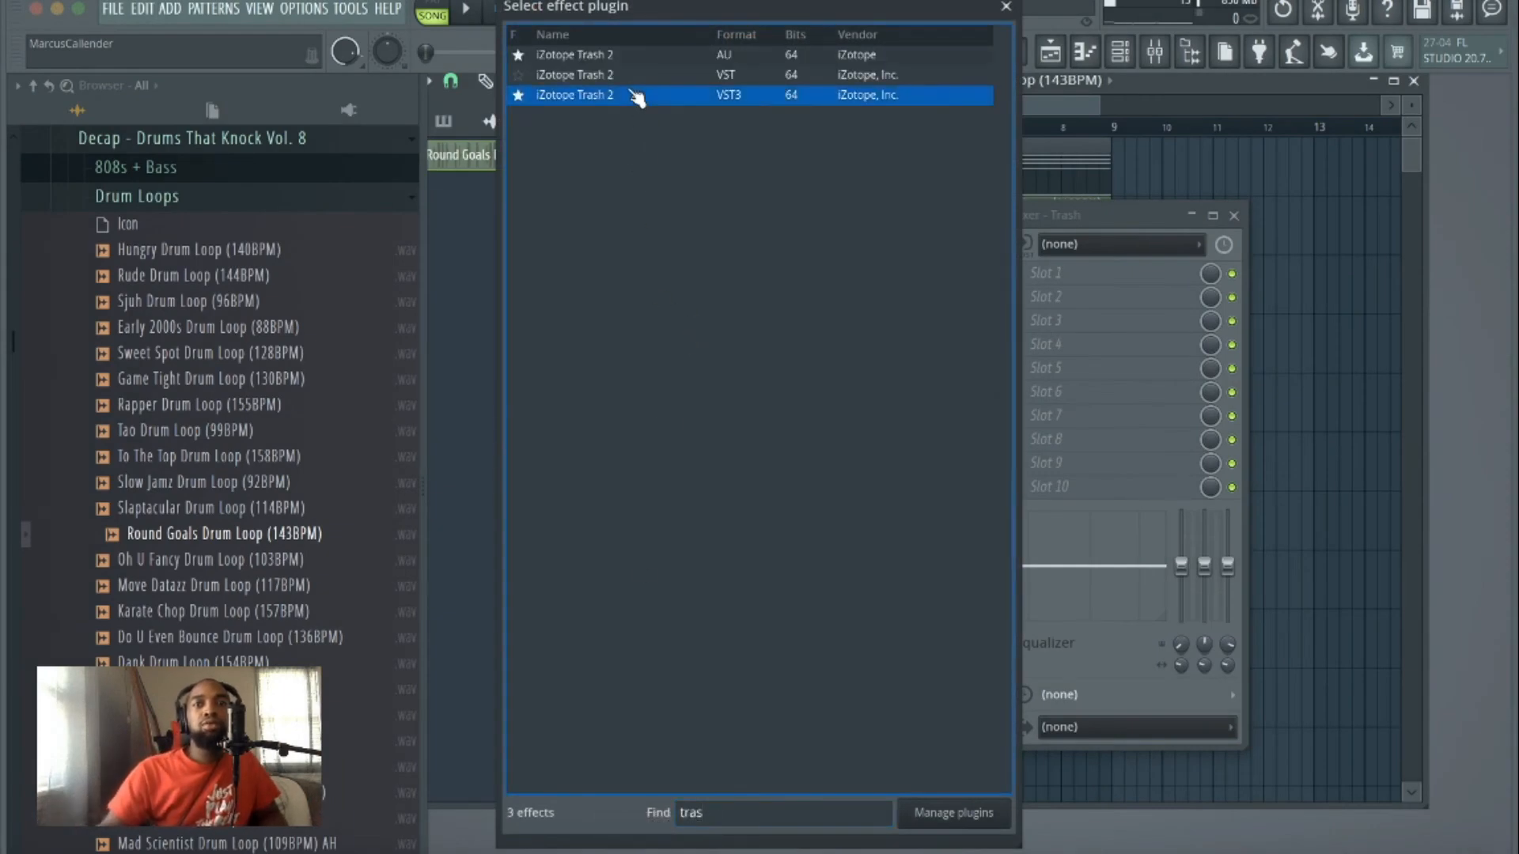
double_click(635, 95)
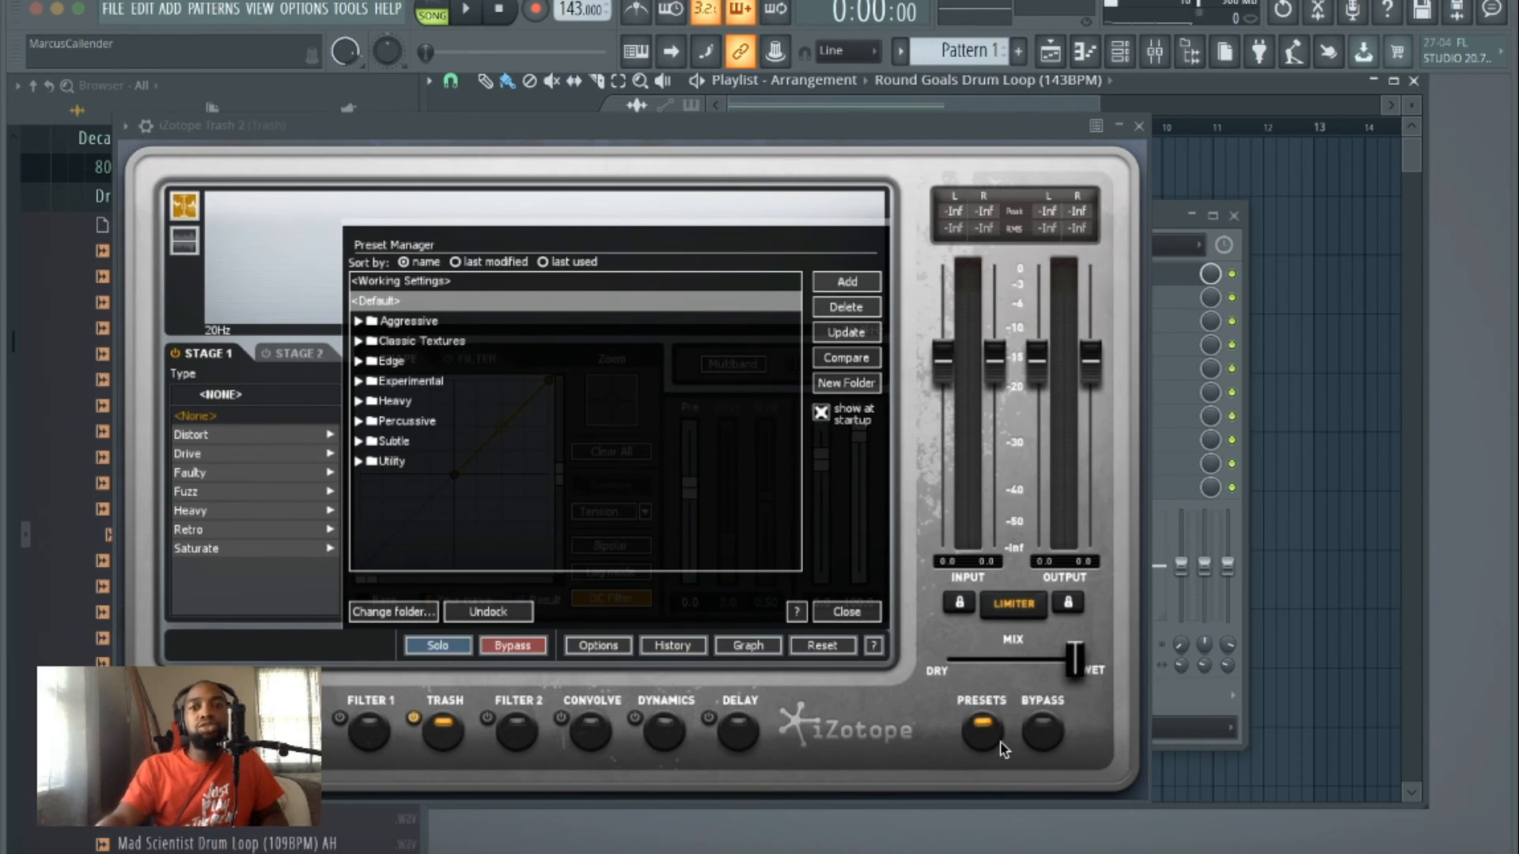
Step: Apply the 16th Trip Blaster preset from the Percussive folder and play the loop with the mixer in view
click(357, 423)
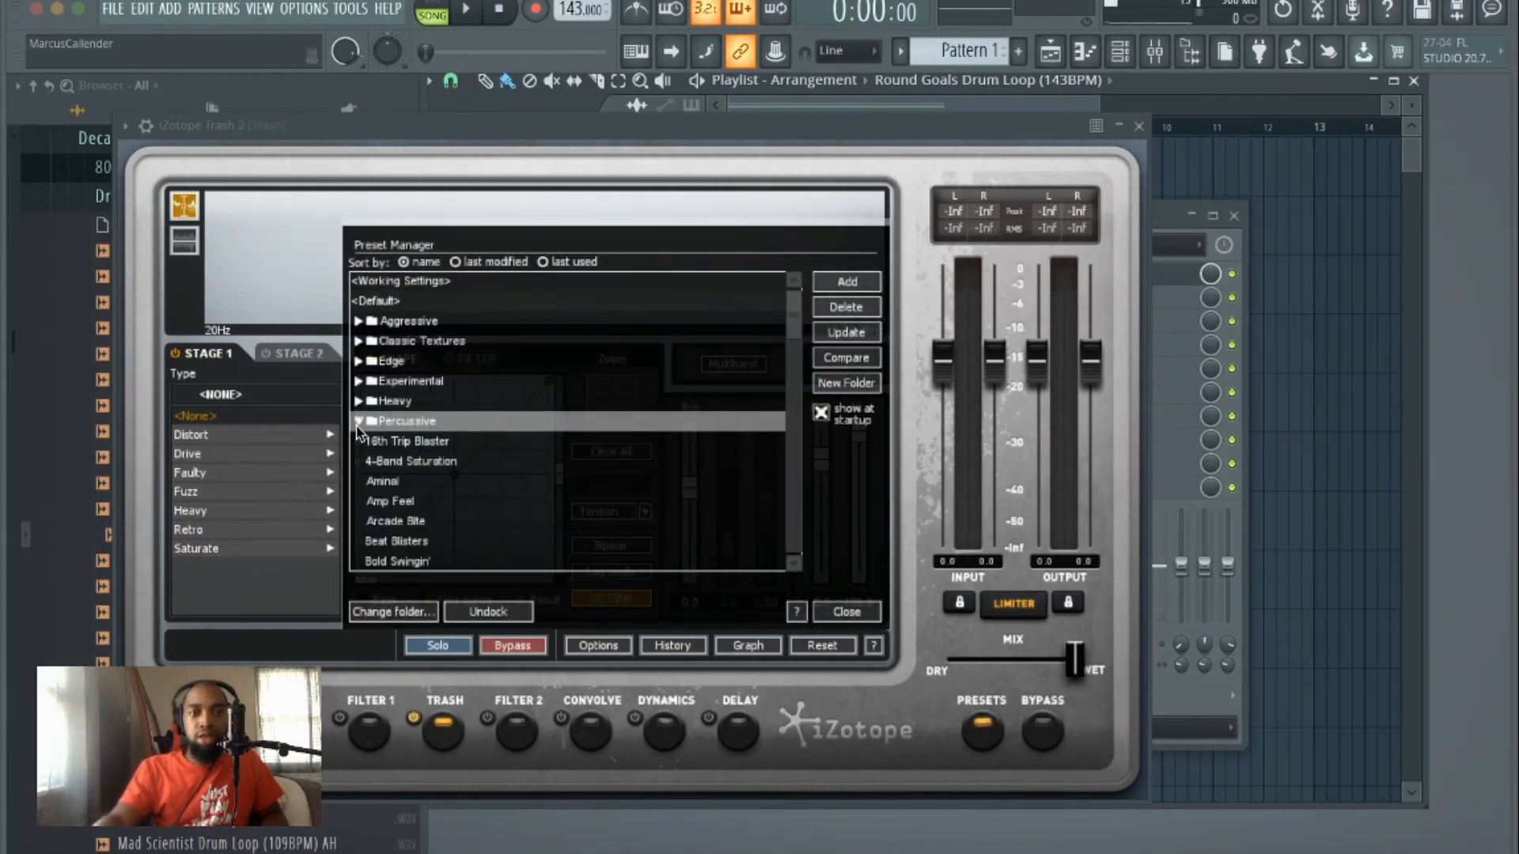
click(392, 443)
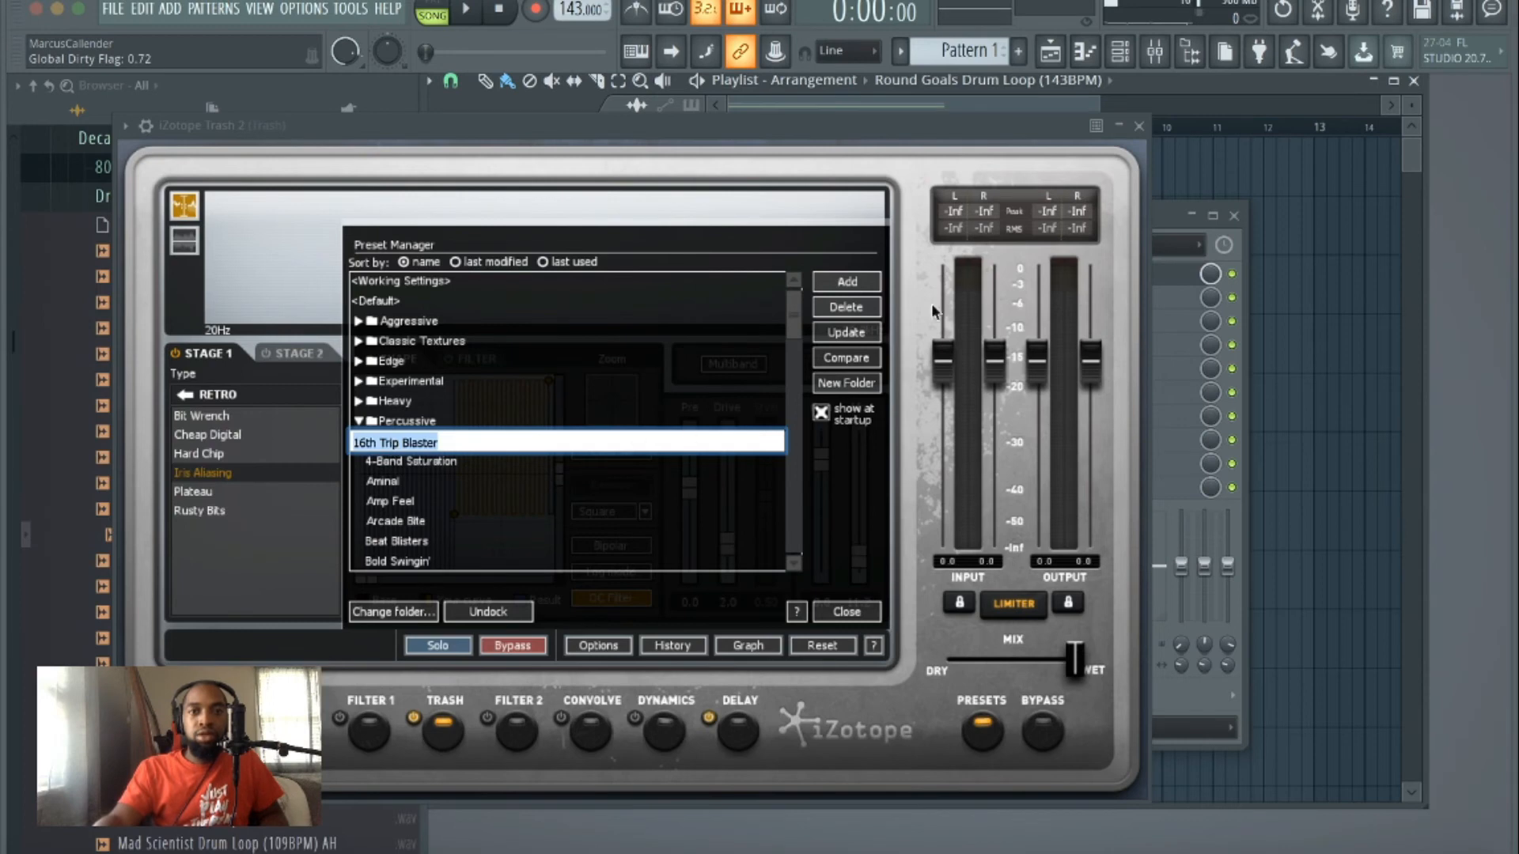
click(1176, 248)
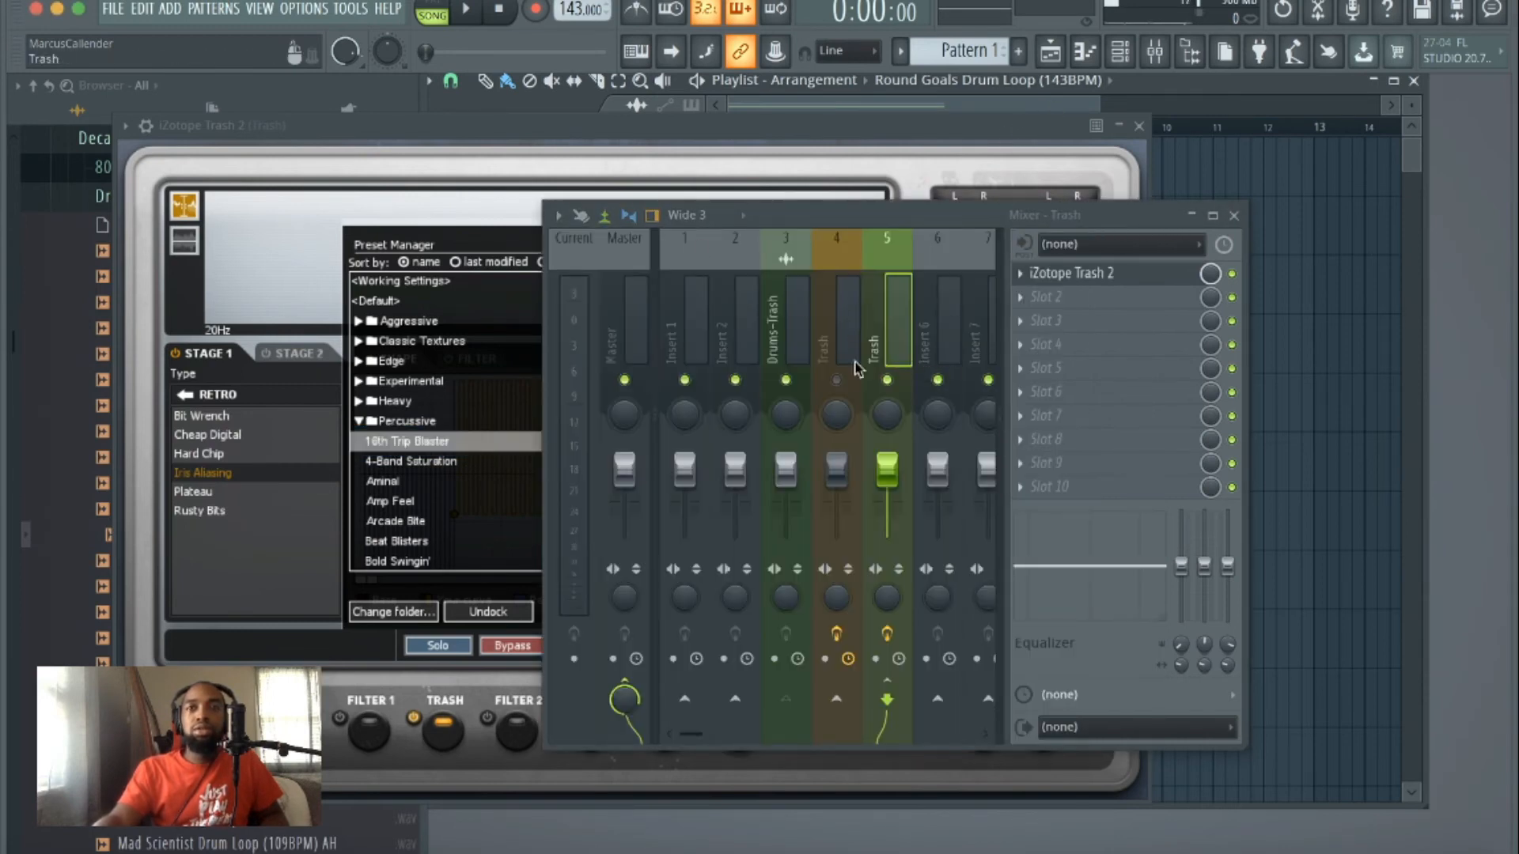
key(space)
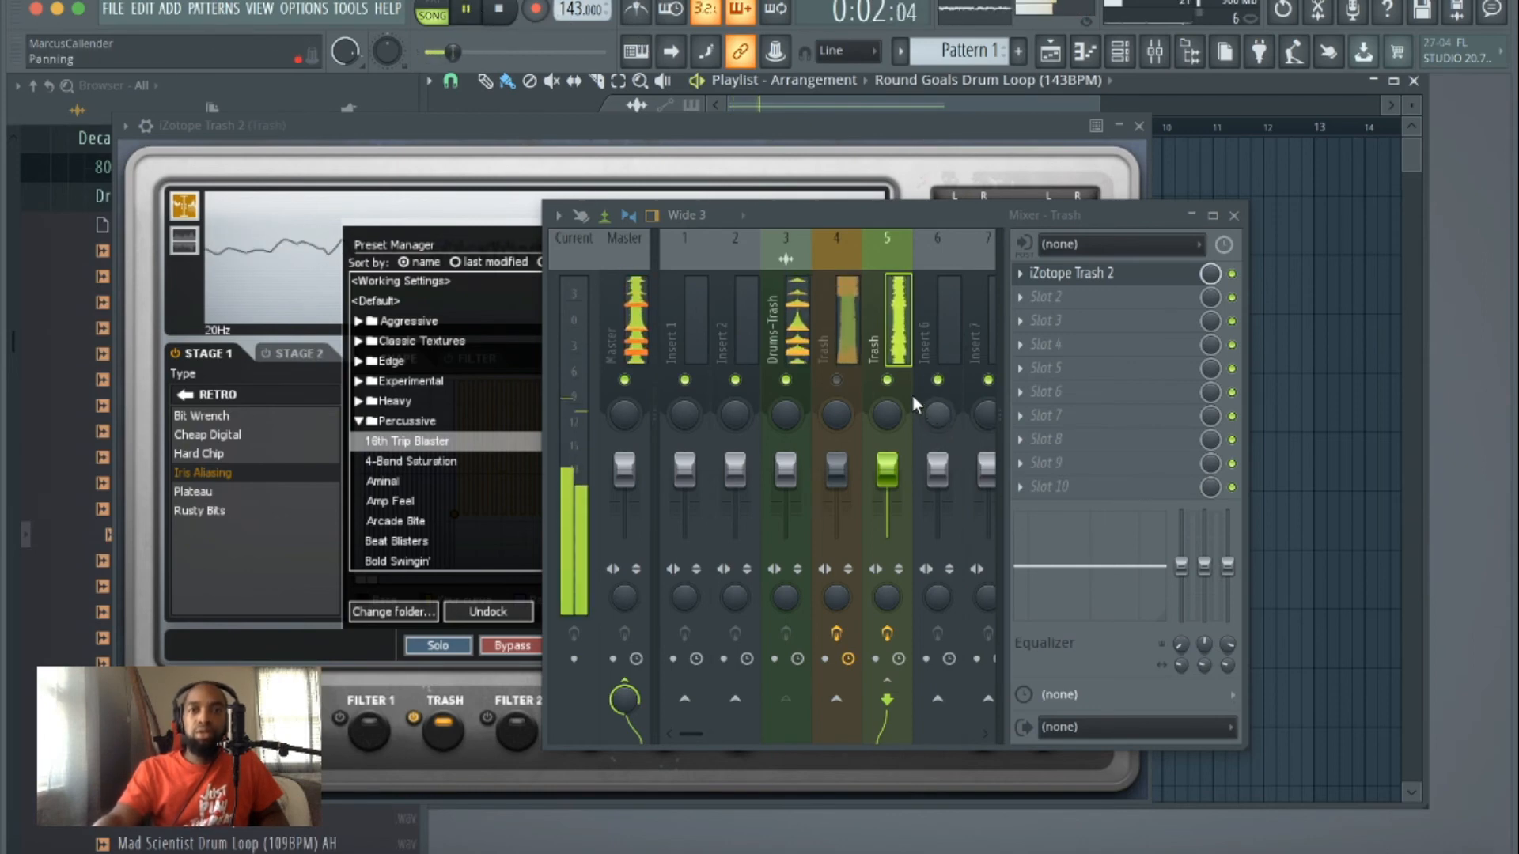
Step: Sweep the send level from Drums-Trash to the green Trash track down to 0% and back up during playback, and stop the loop
click(799, 348)
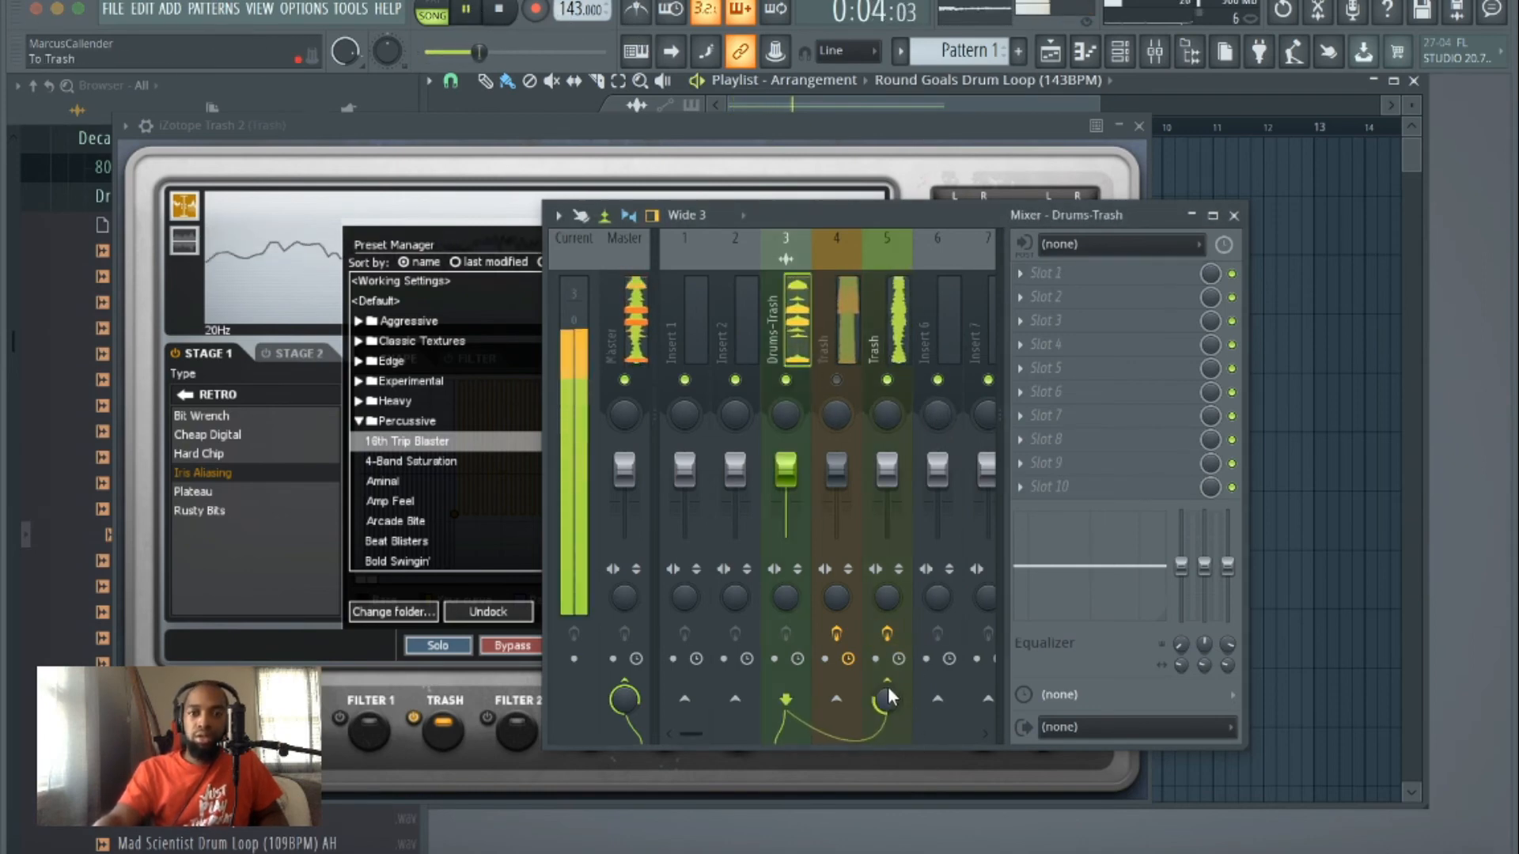
drag(888, 695, 887, 763)
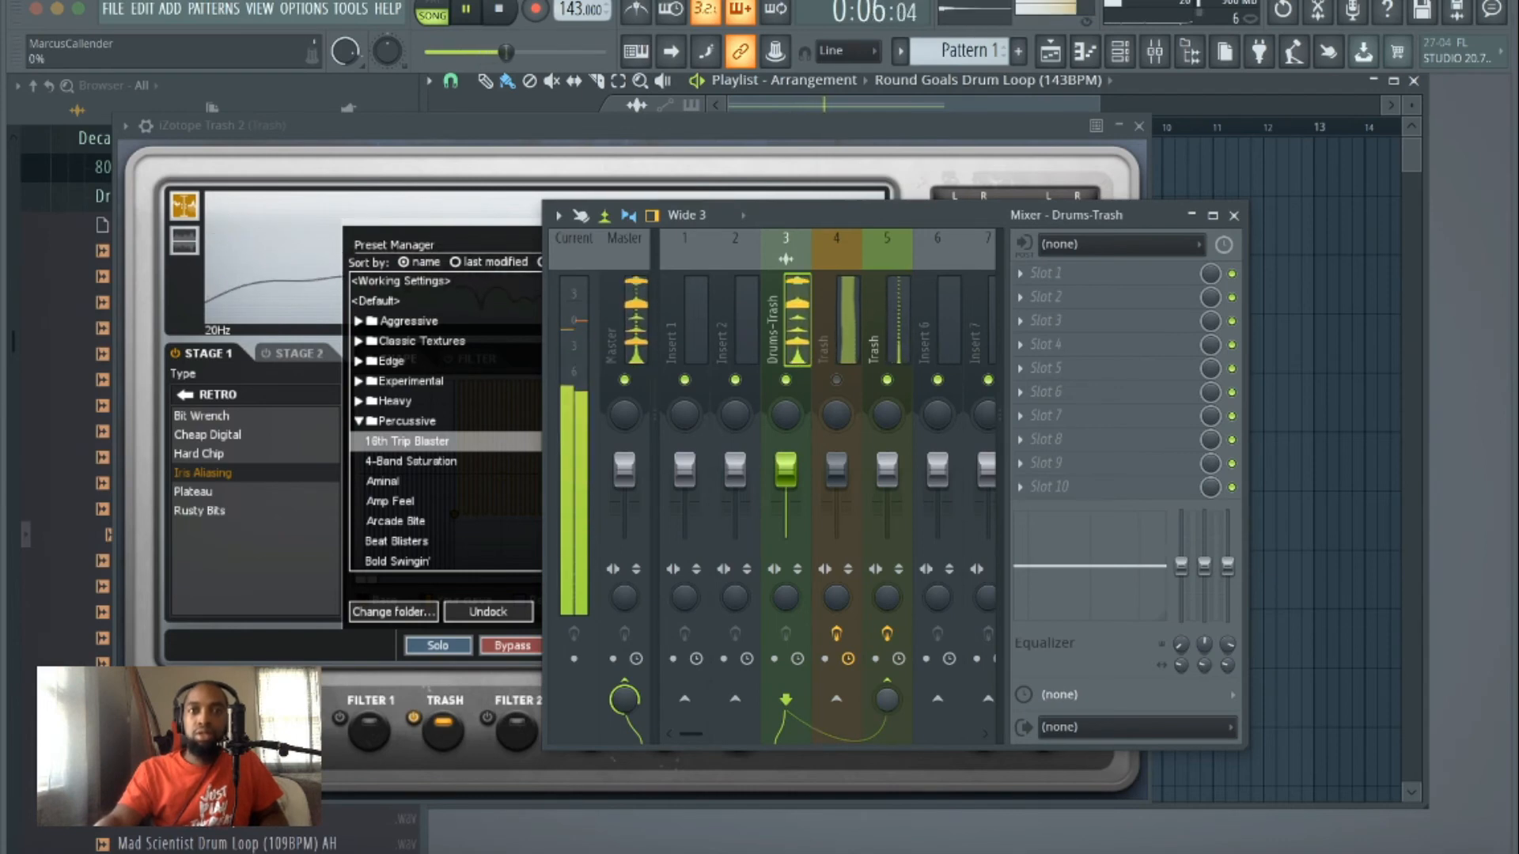
drag(887, 699, 887, 637)
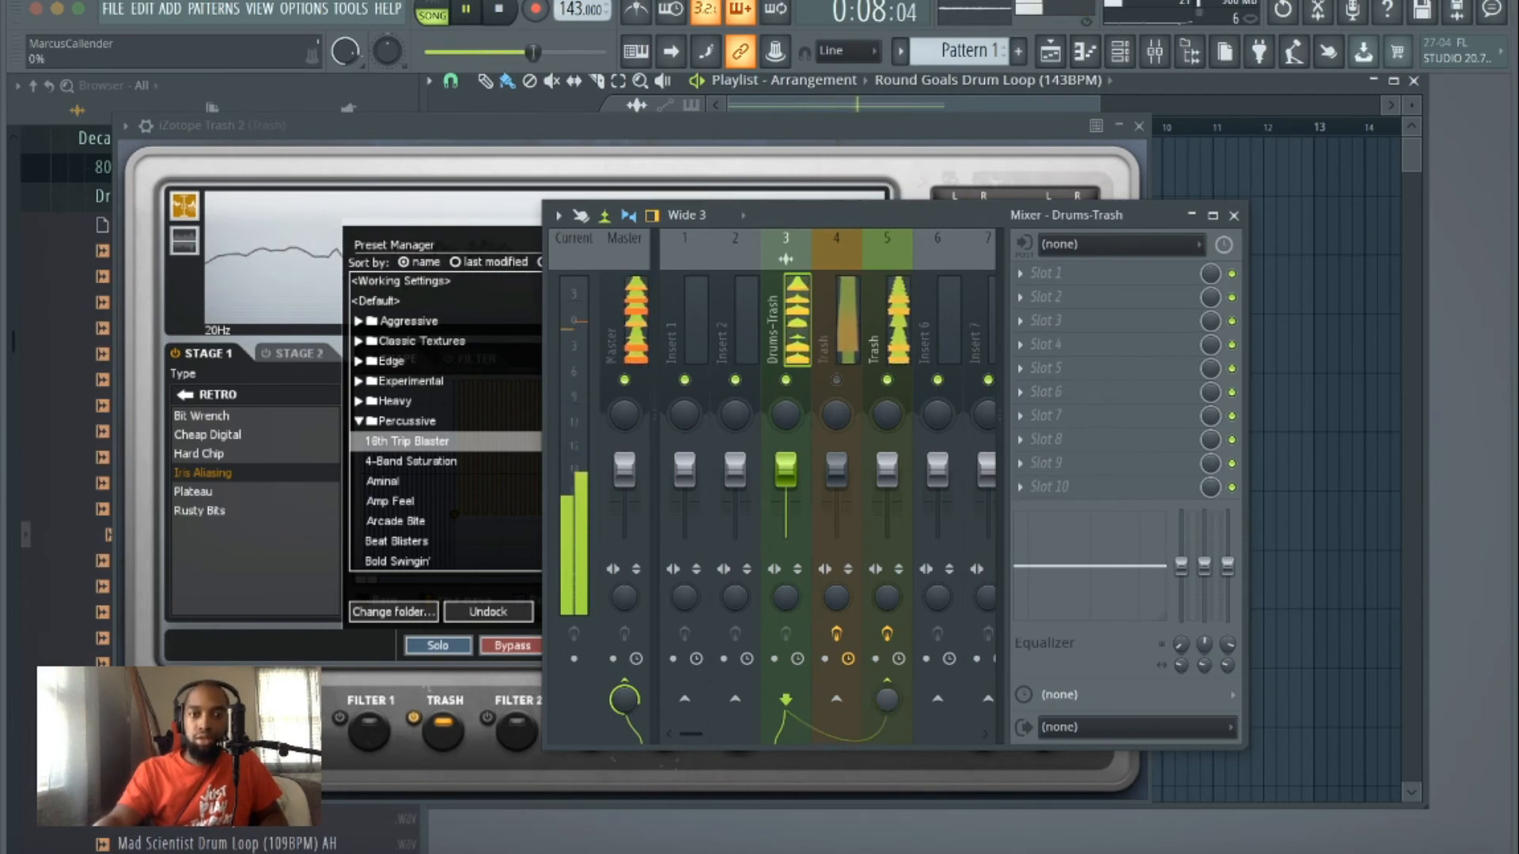
drag(887, 699, 887, 761)
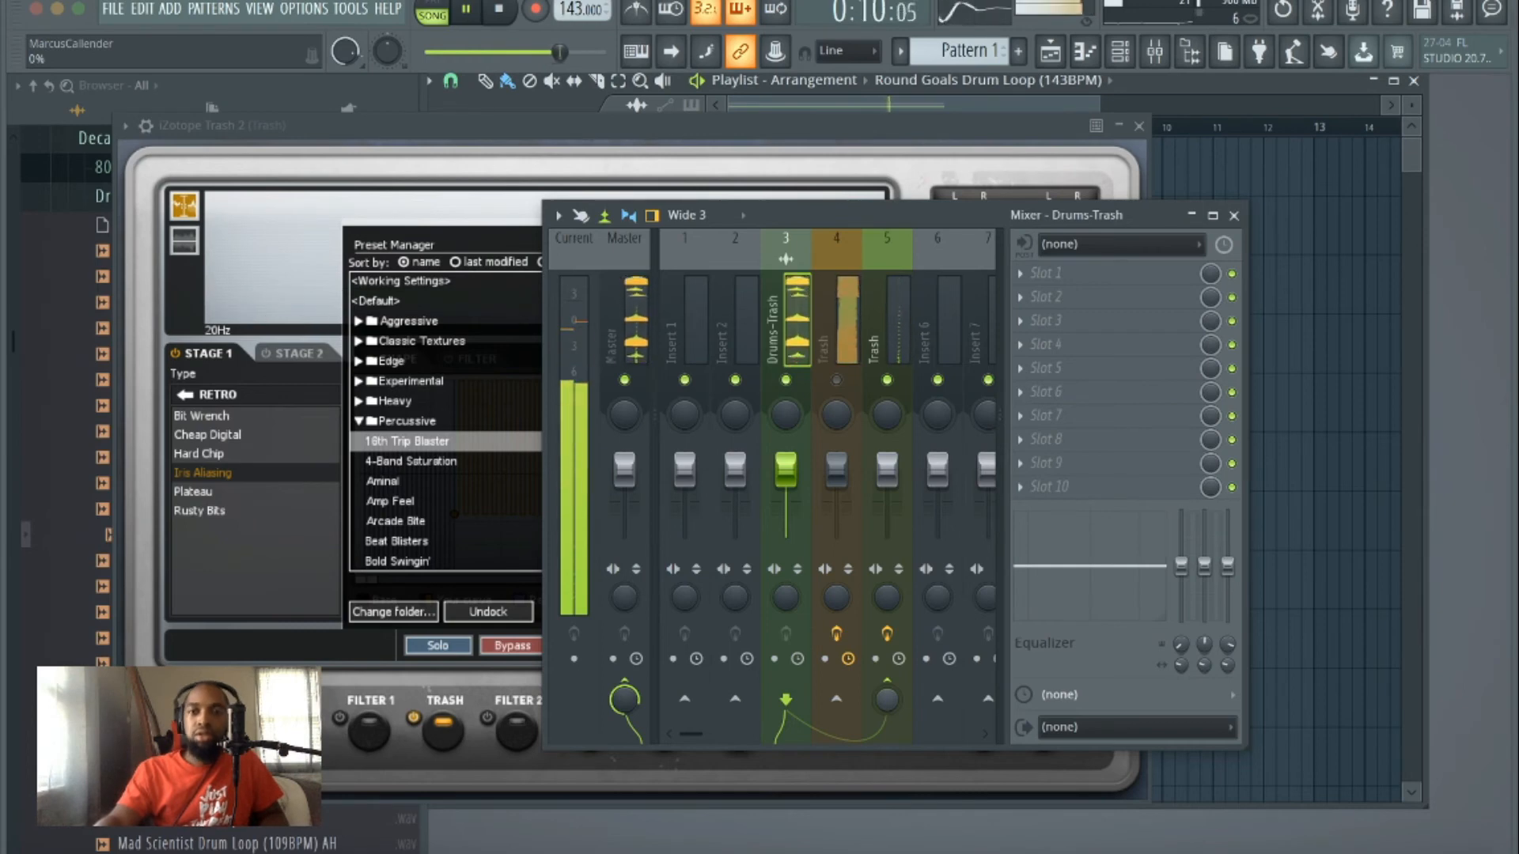
mouse_move(887, 699)
mouse_down()
mouse_move(887, 670)
mouse_move(887, 729)
mouse_move(887, 675)
mouse_up()
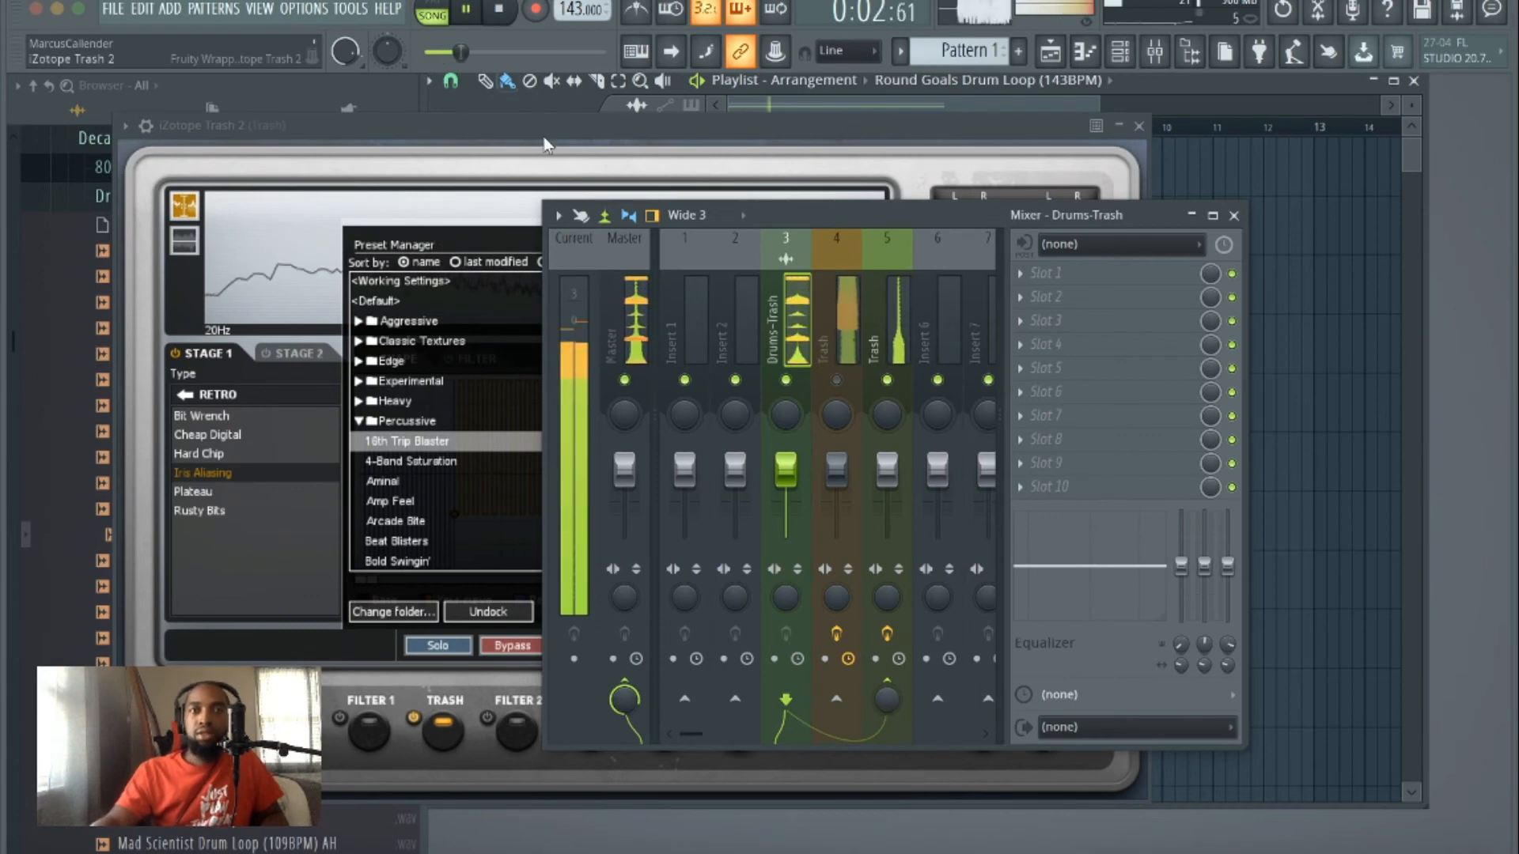
click(499, 10)
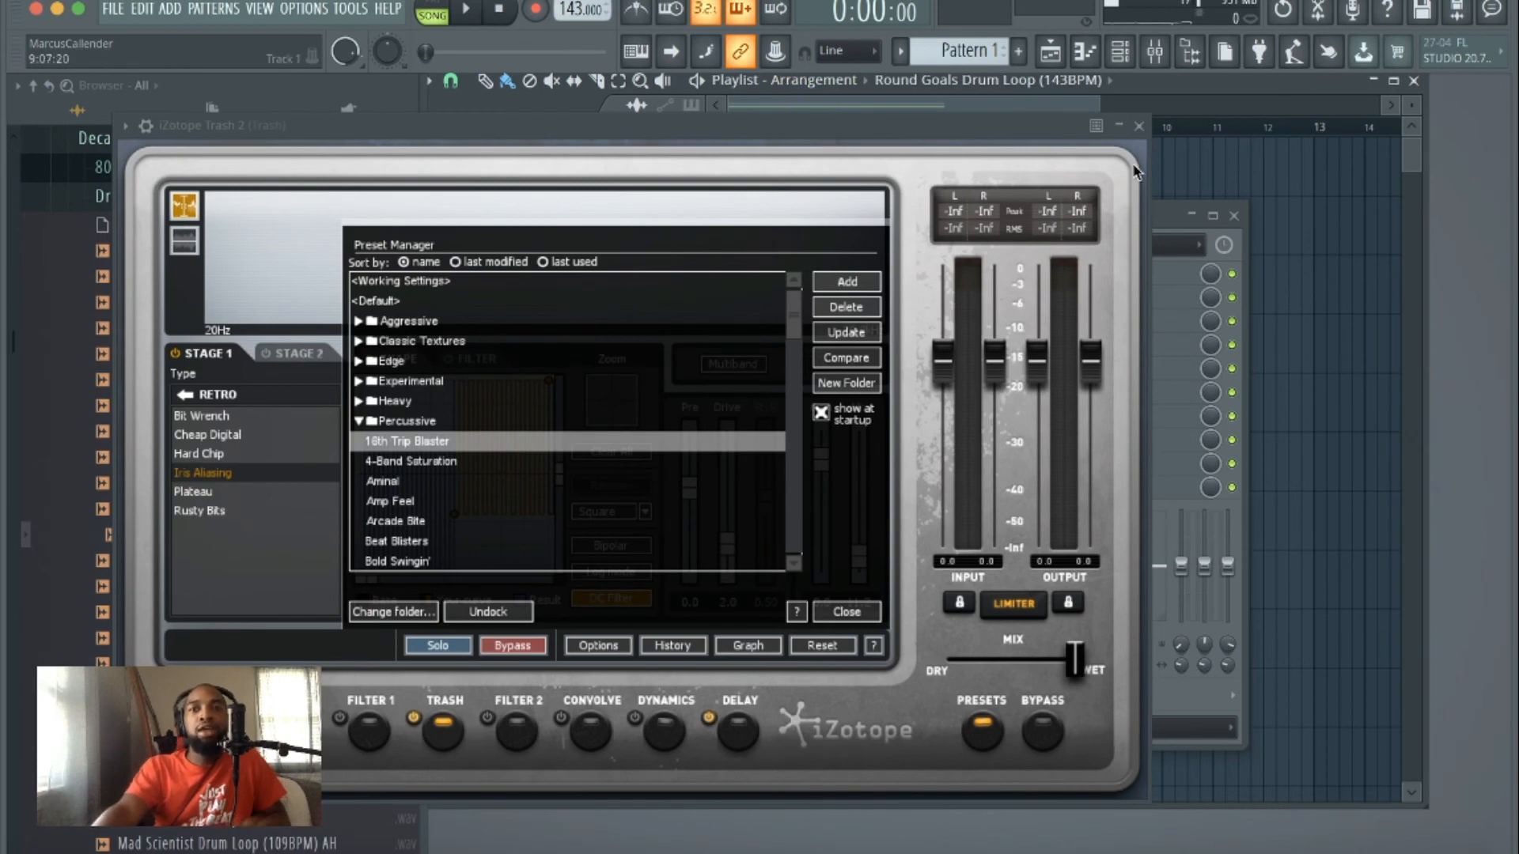
Step: Raise the Drums-Trash send to the green Trash track, lower it again, and audition the loop with the blended effect
click(1164, 216)
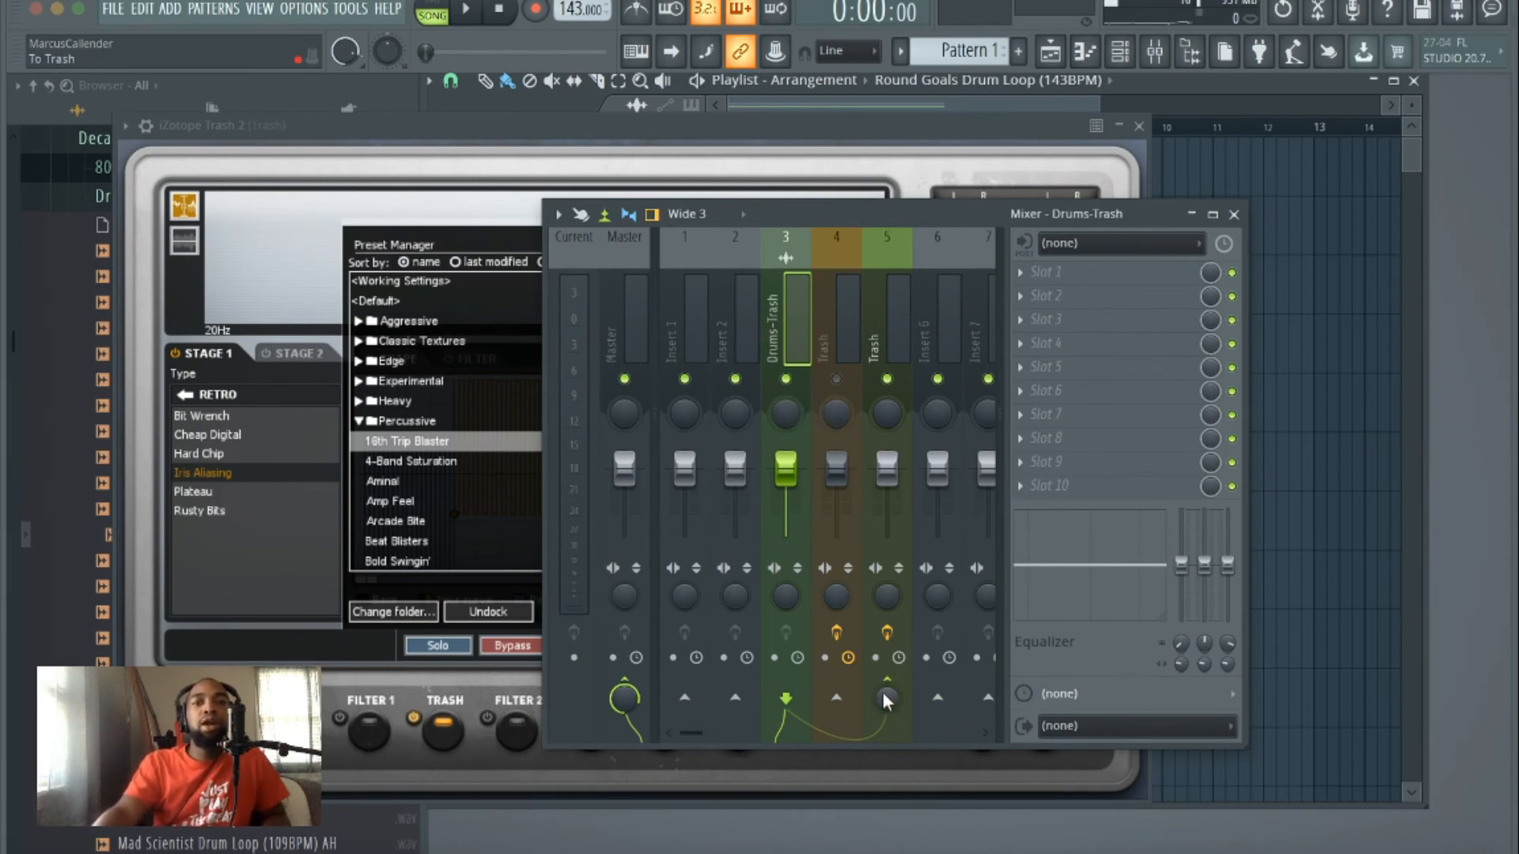
drag(886, 696, 886, 680)
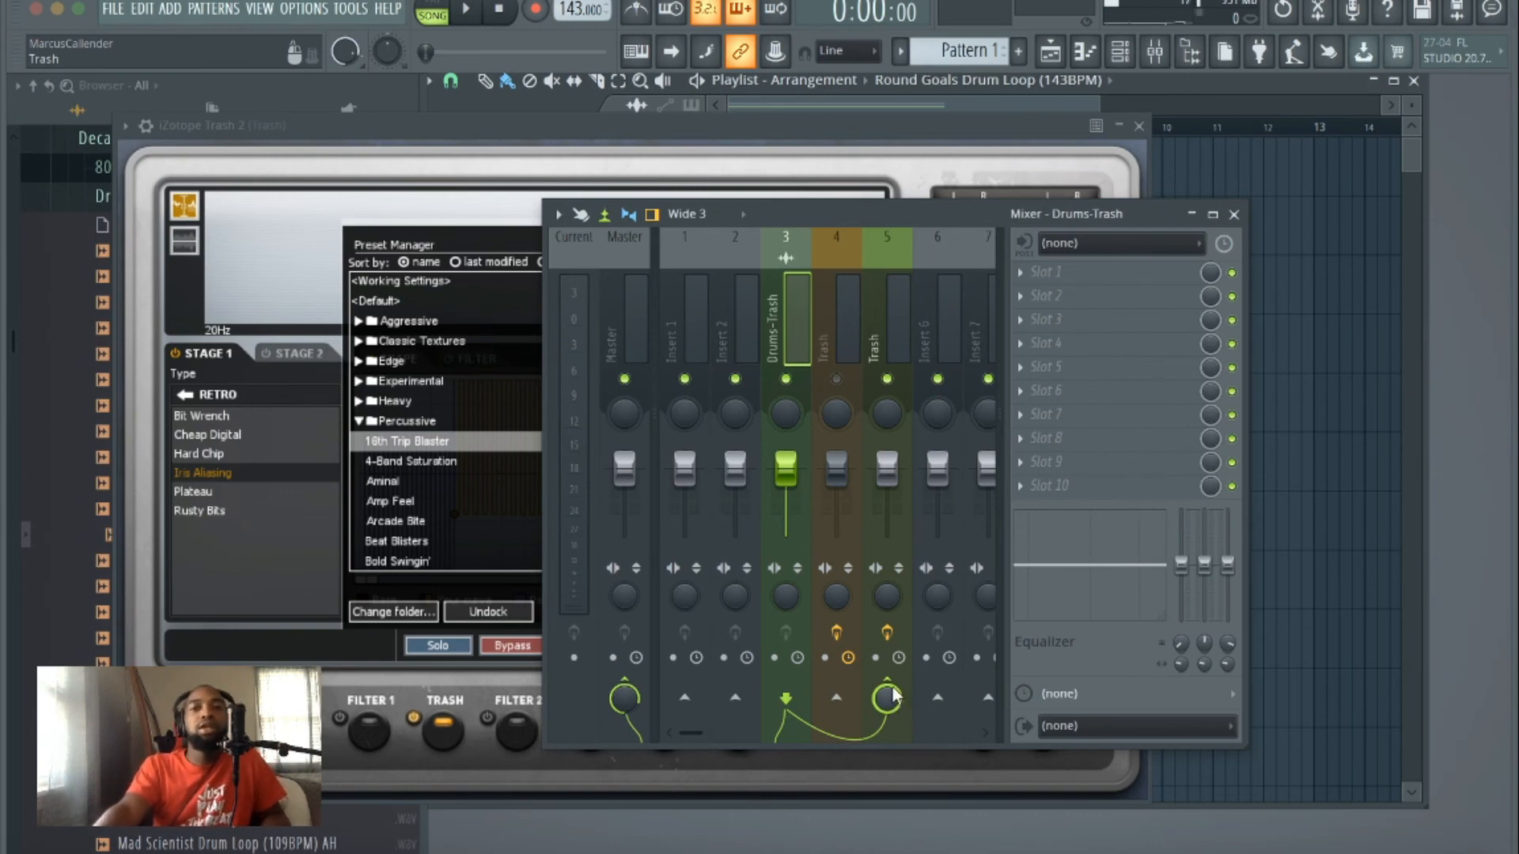
drag(894, 694, 894, 702)
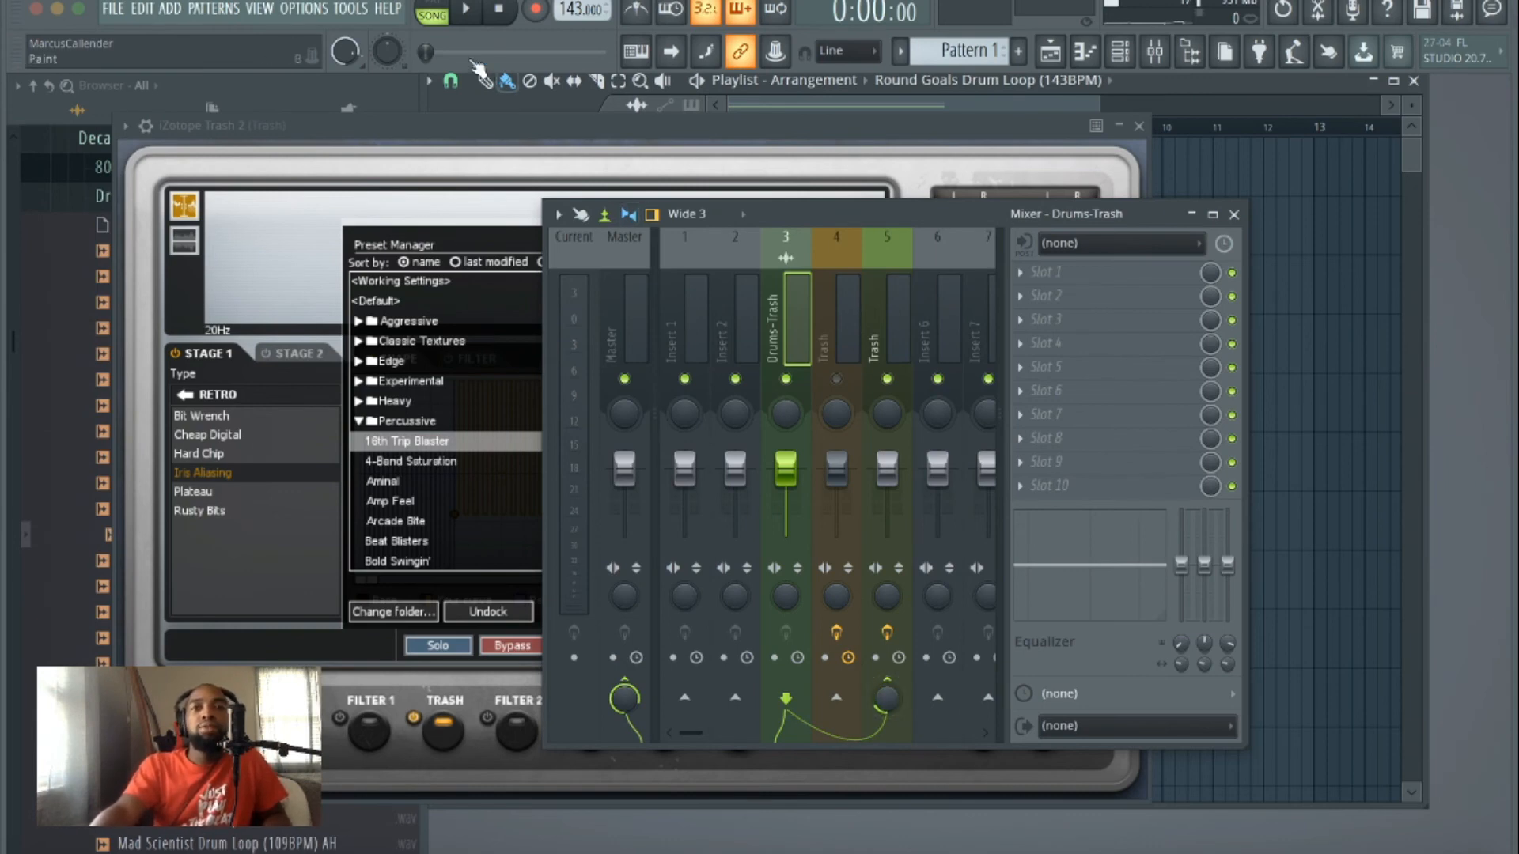
click(464, 12)
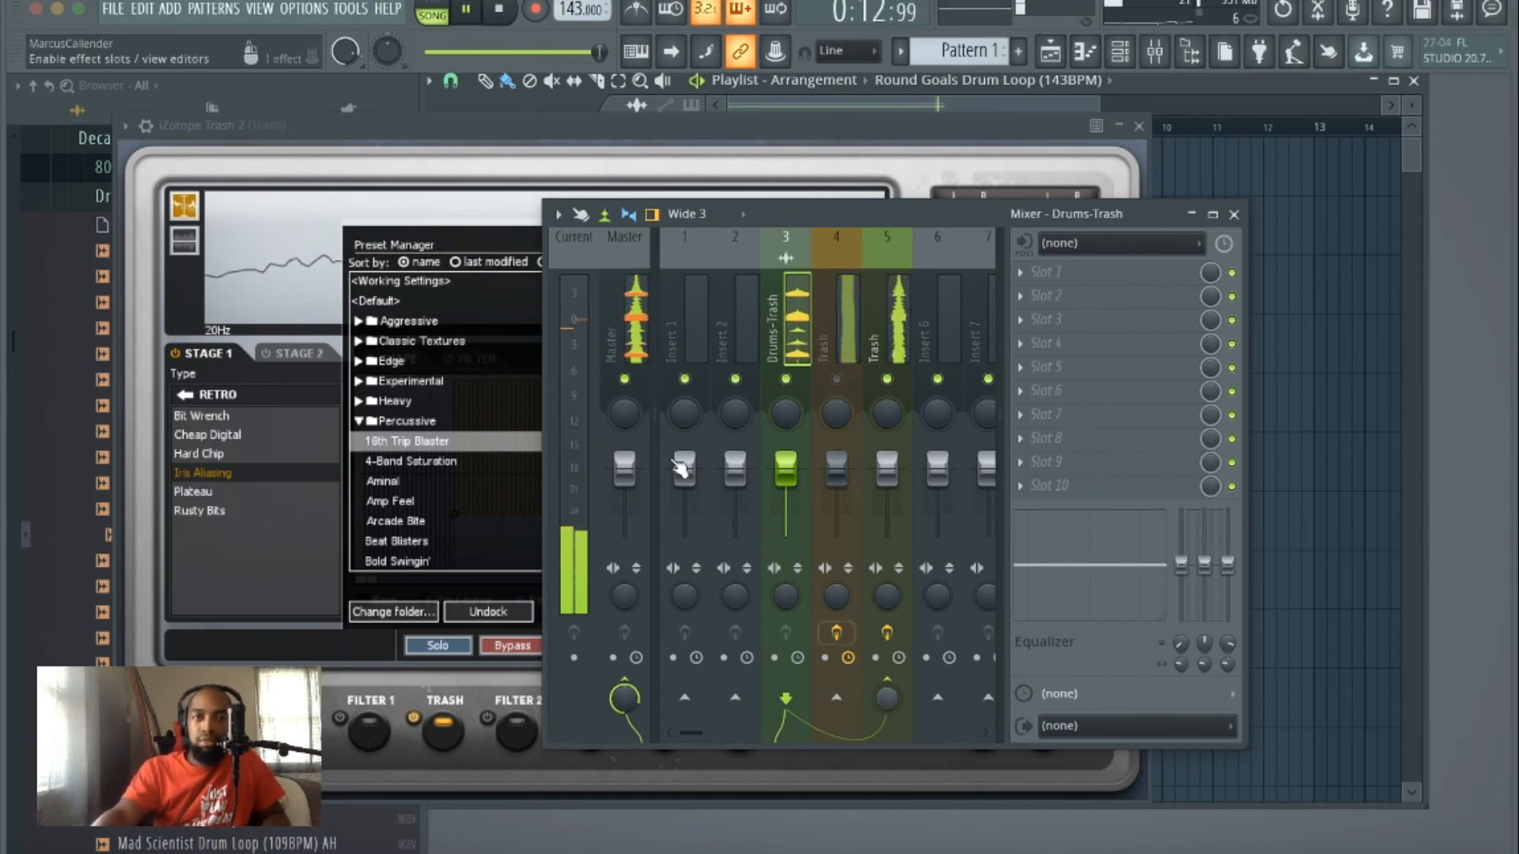
click(499, 10)
click(499, 11)
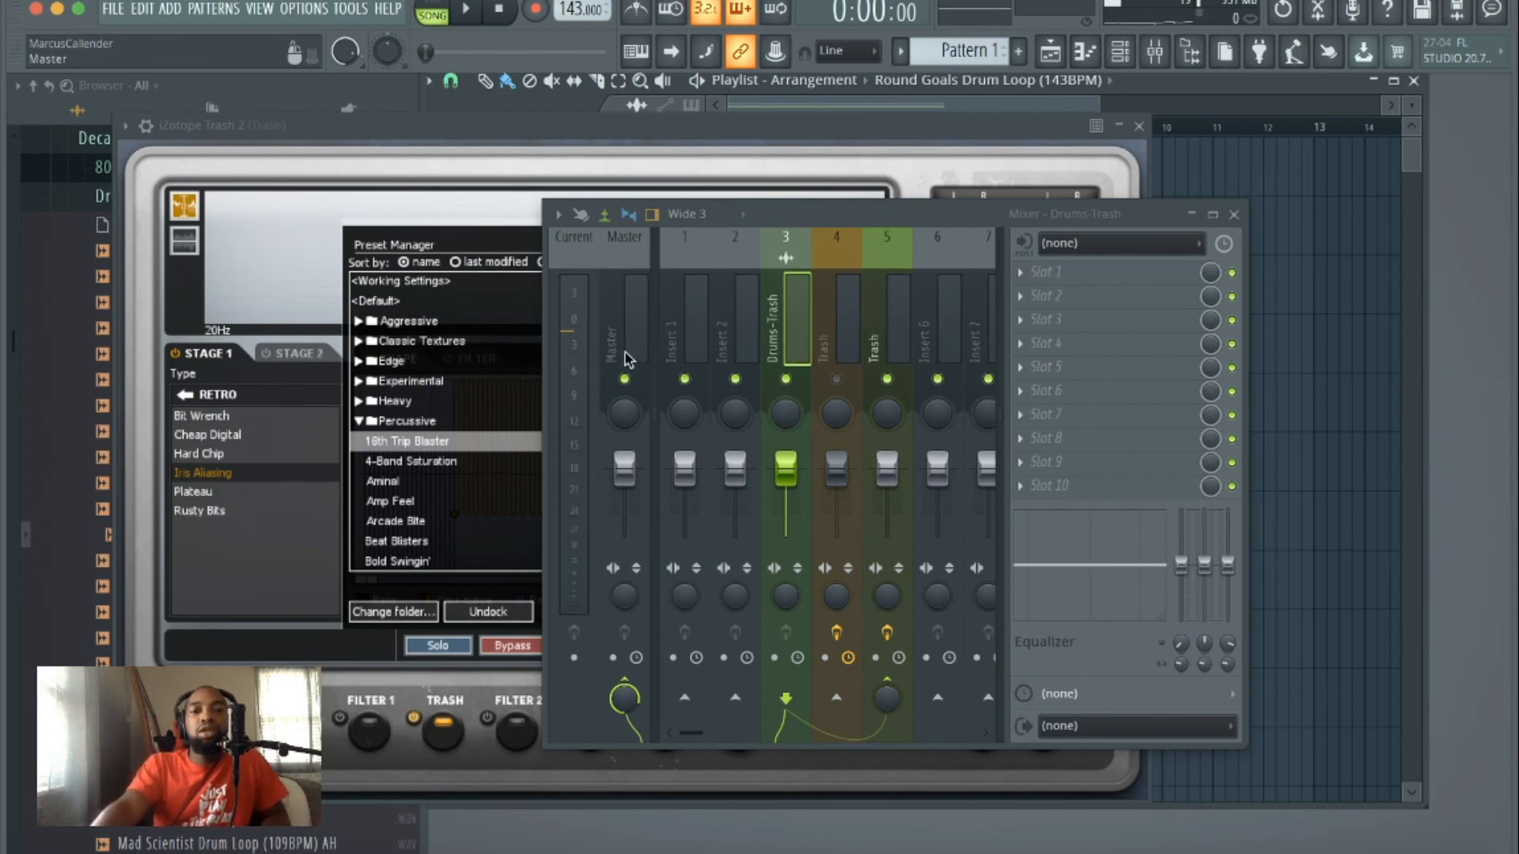
Step: Apply the 4-Band Saturation preset from the Percussive folder and audition the loop with the mixer moved clear of the preset list
drag(766, 215, 886, 117)
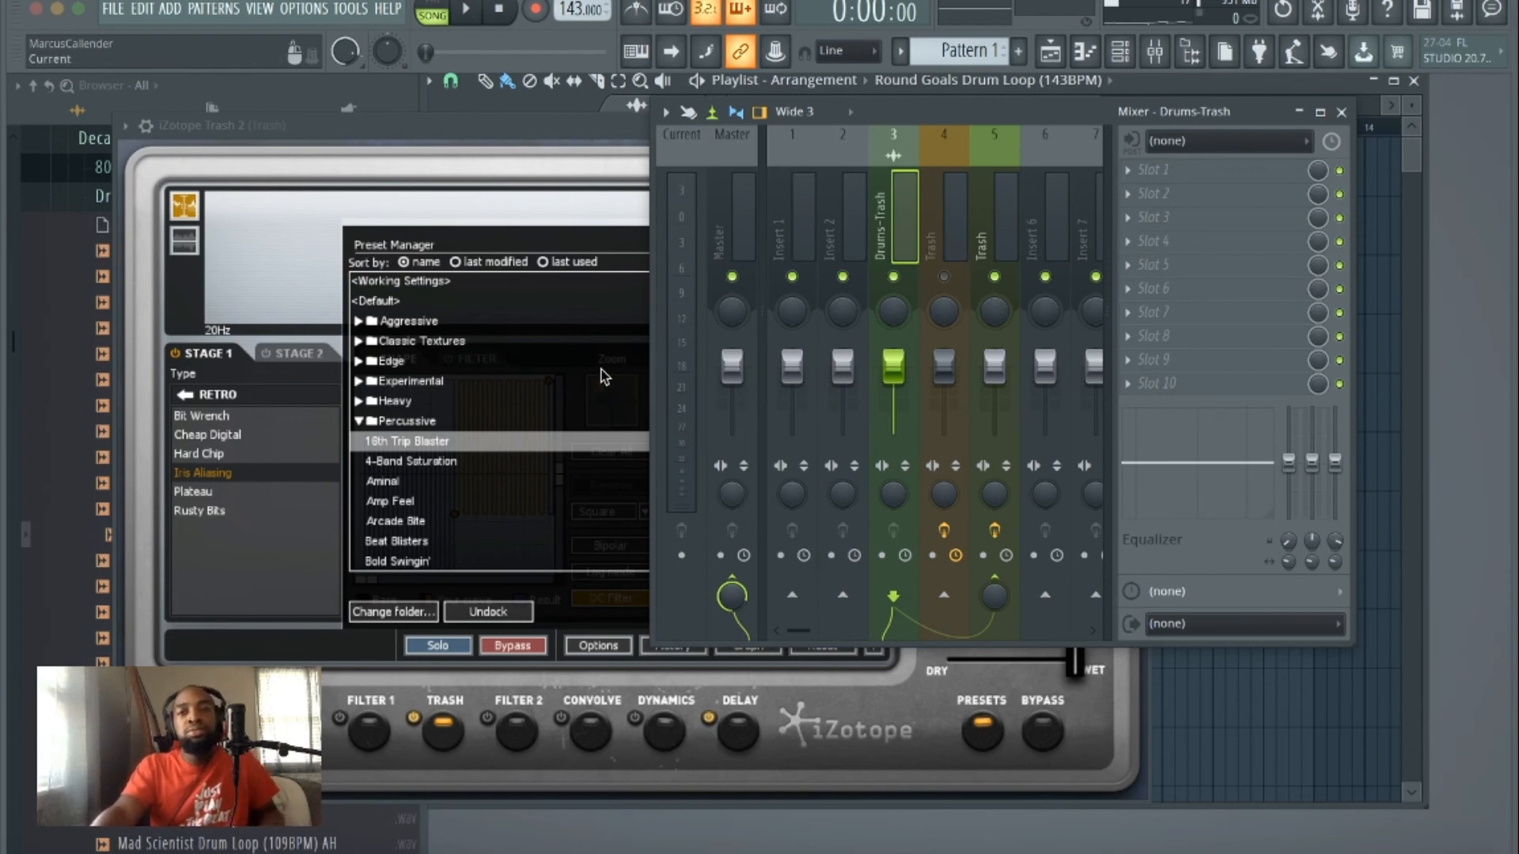
double_click(467, 462)
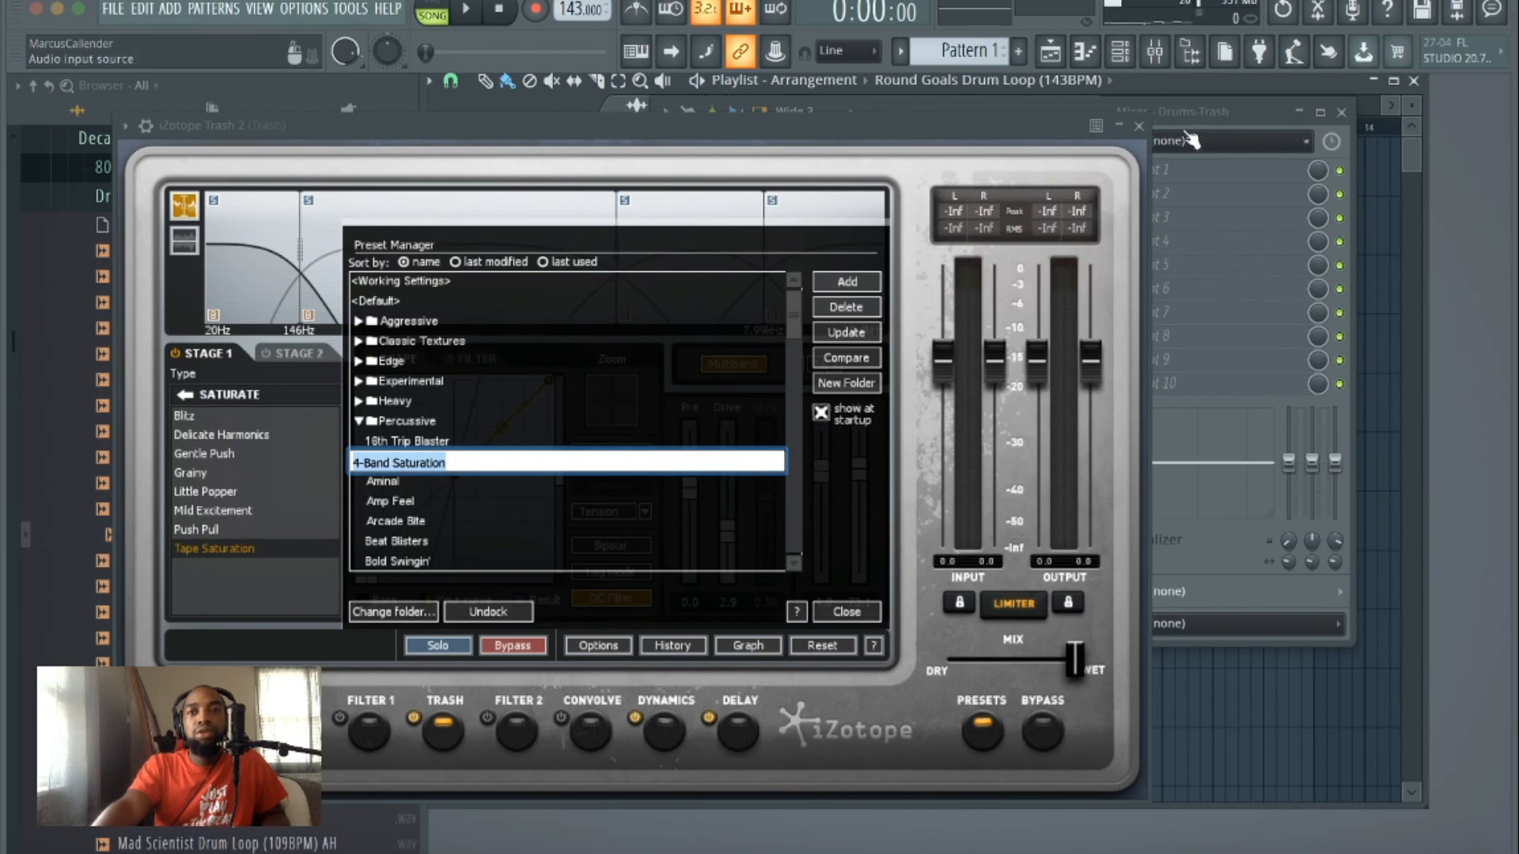
click(1221, 119)
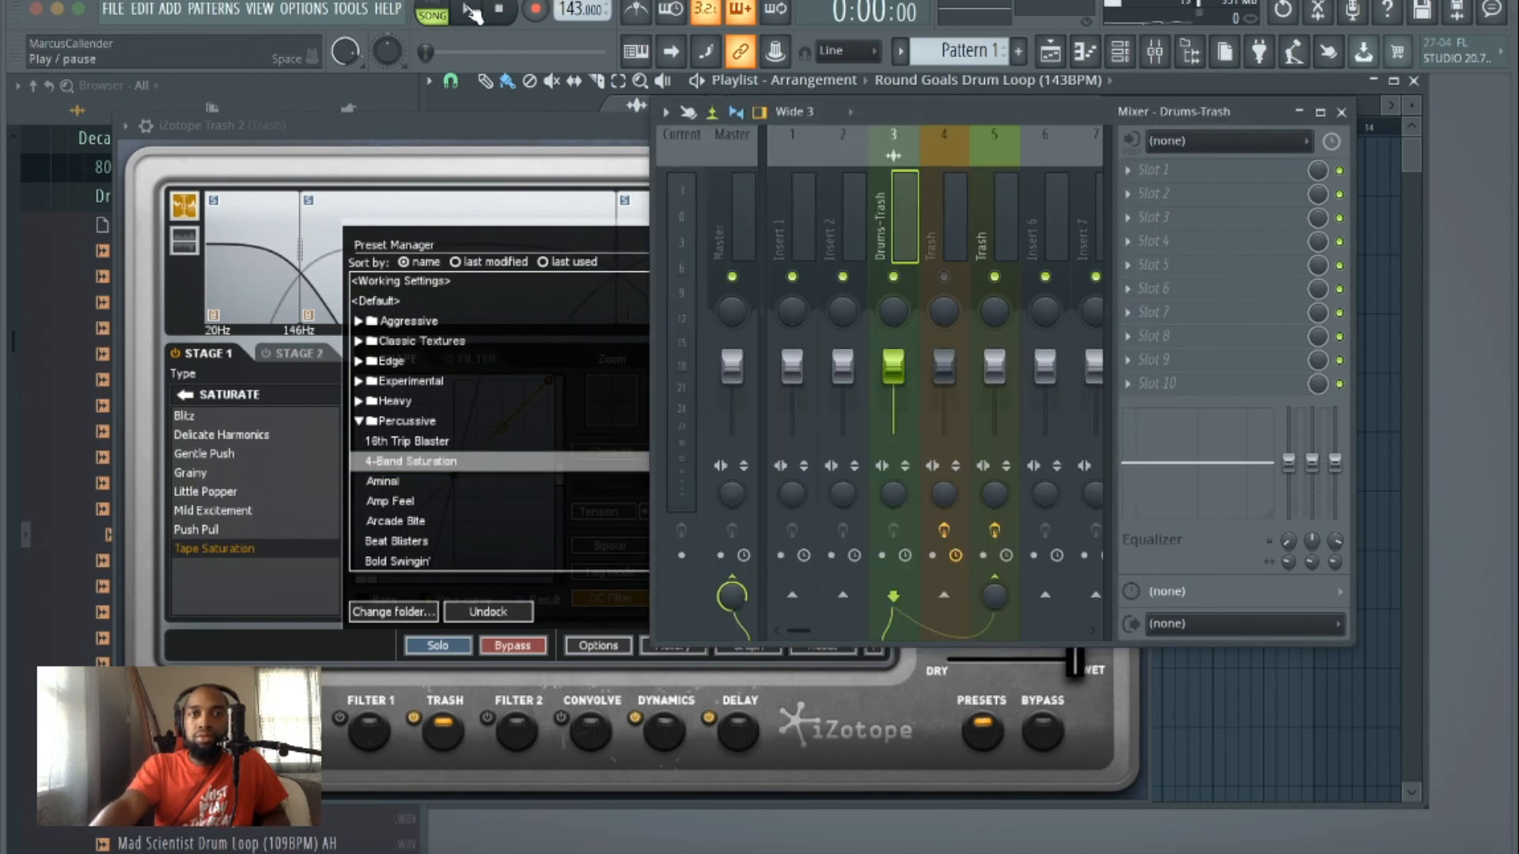
key(space)
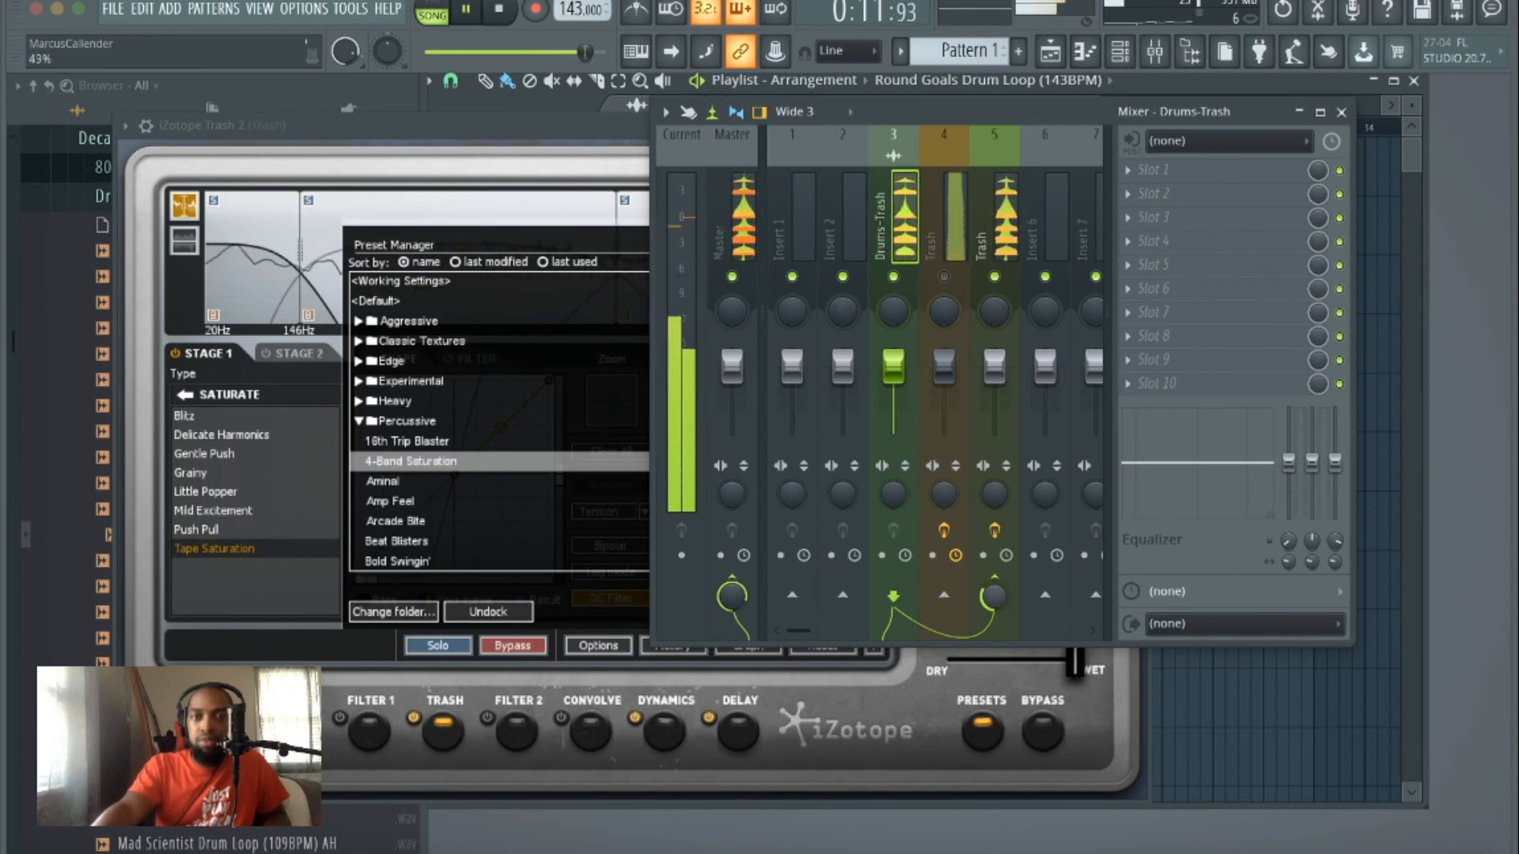
click(499, 8)
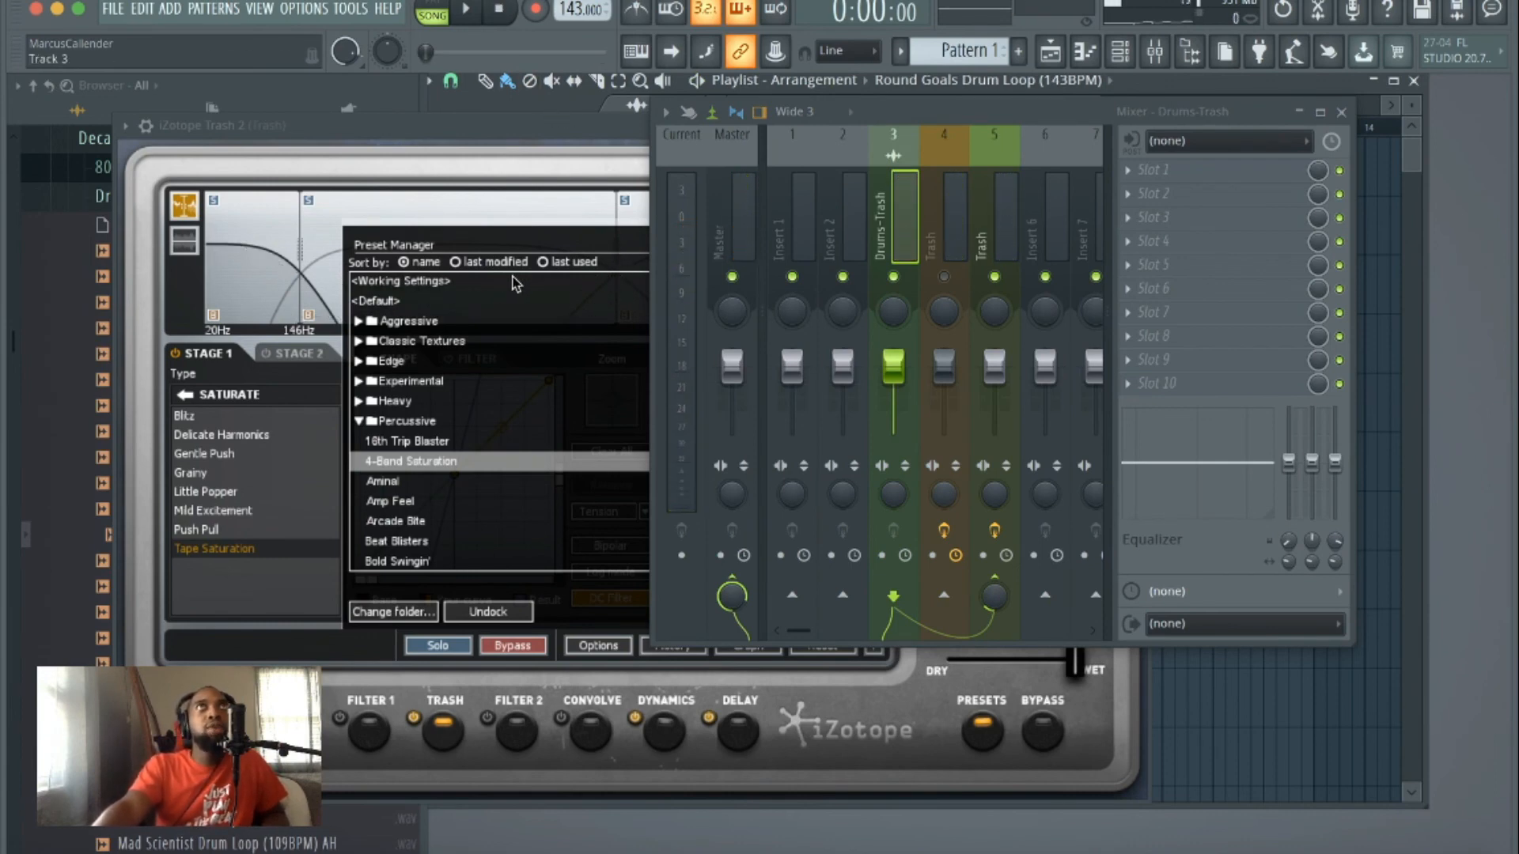
Step: Audition the Percussive presets Aminal, Amp Feel and Arcade Bite in turn on the playing drum loop
click(416, 482)
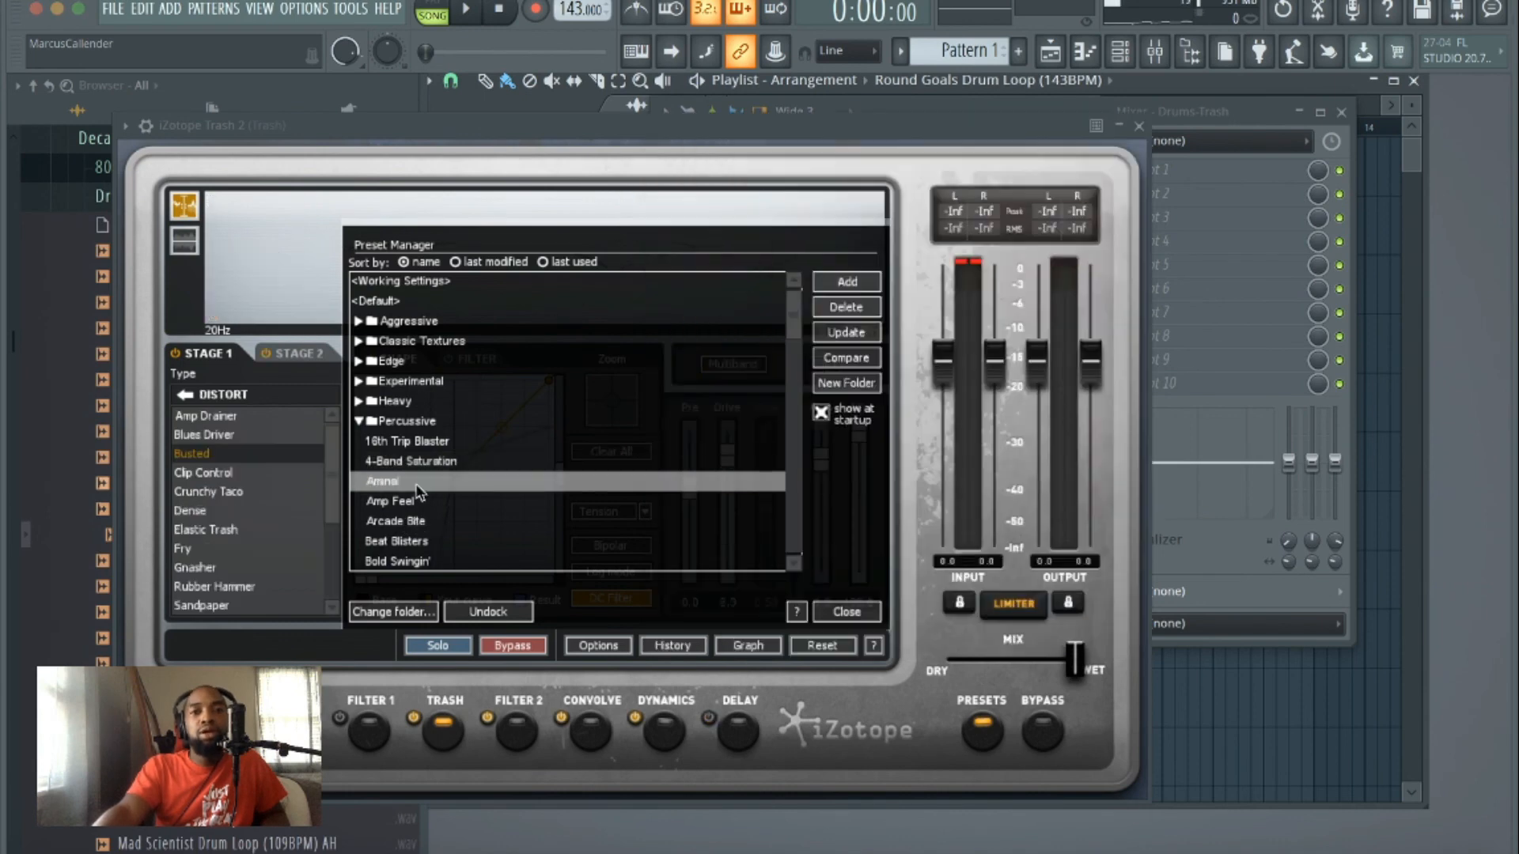
click(469, 14)
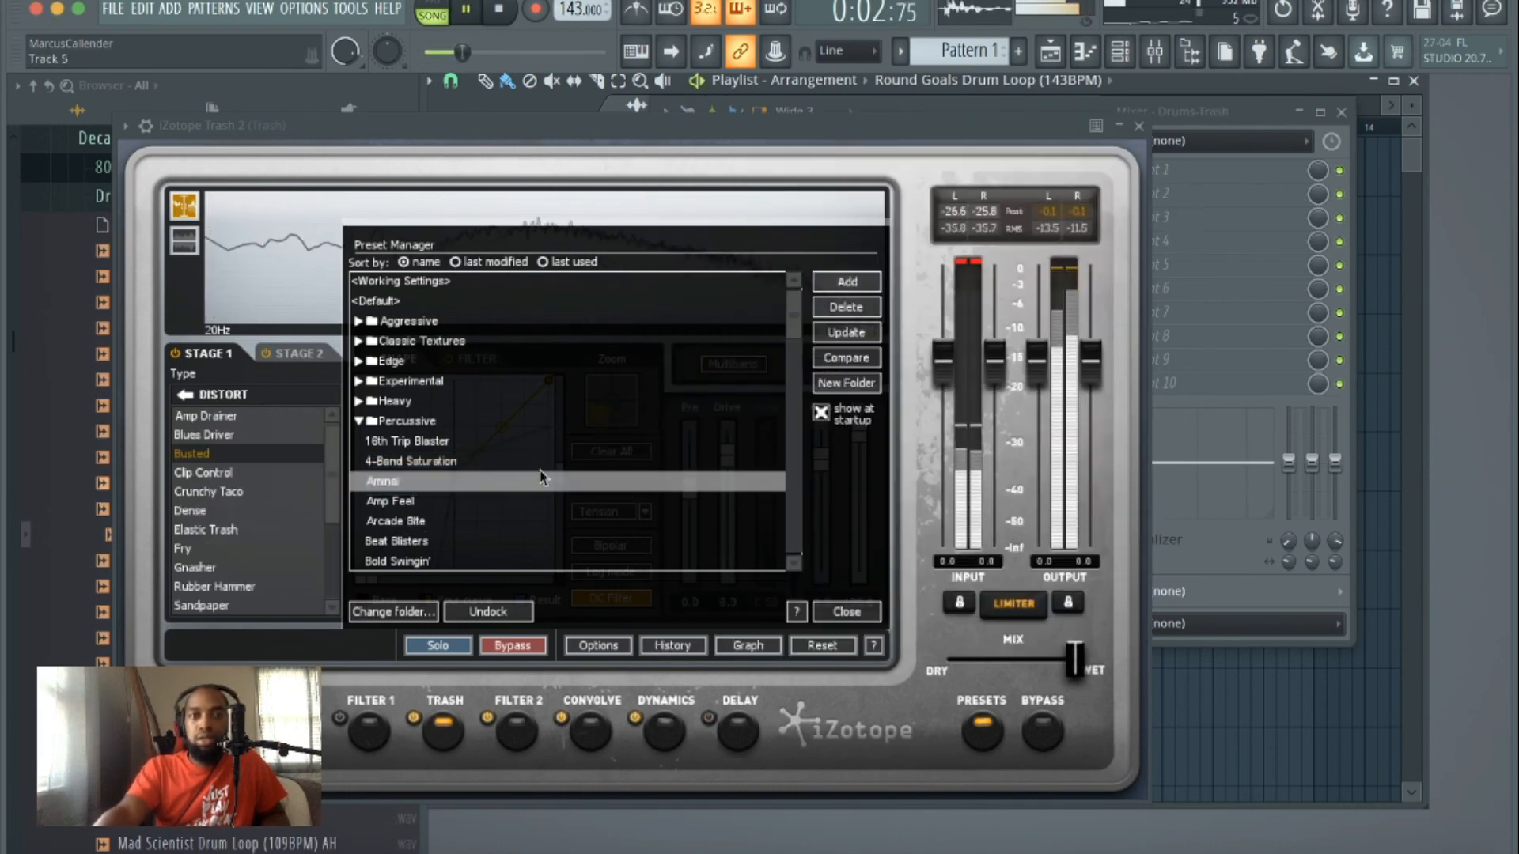
double_click(457, 500)
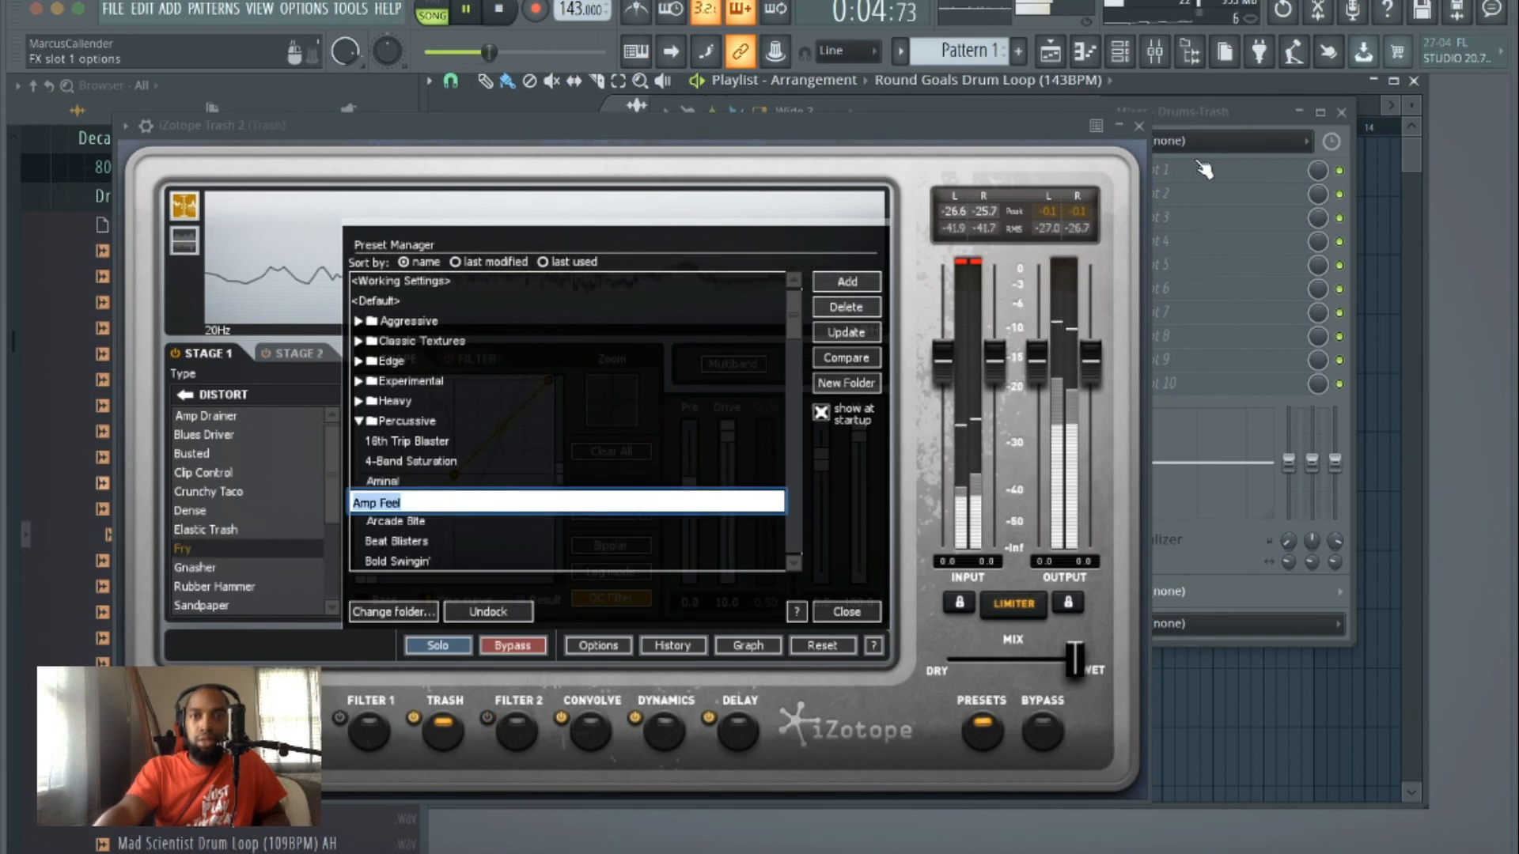
click(1232, 115)
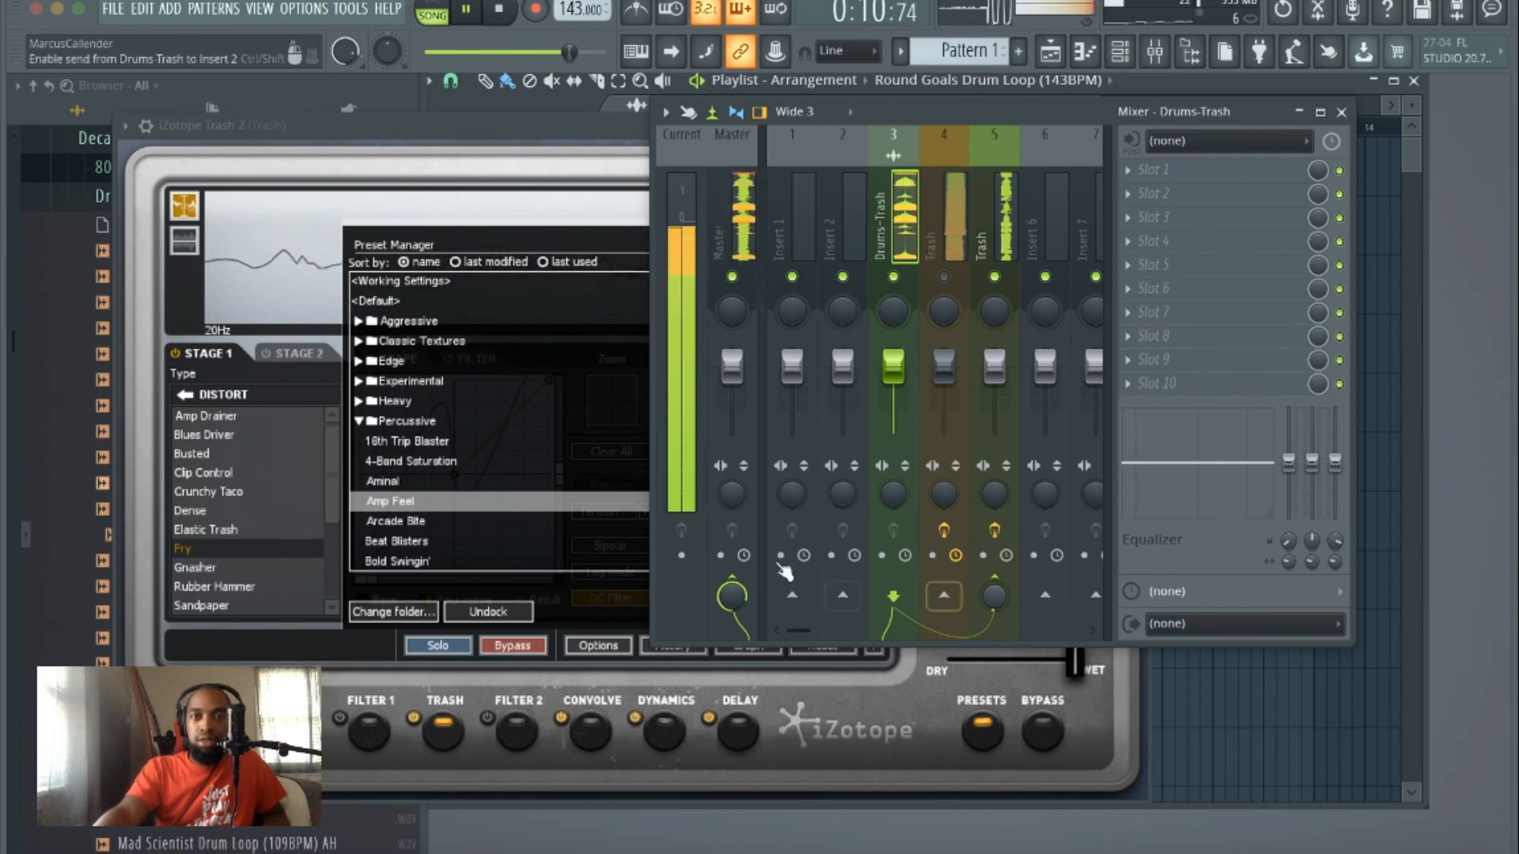
double_click(433, 524)
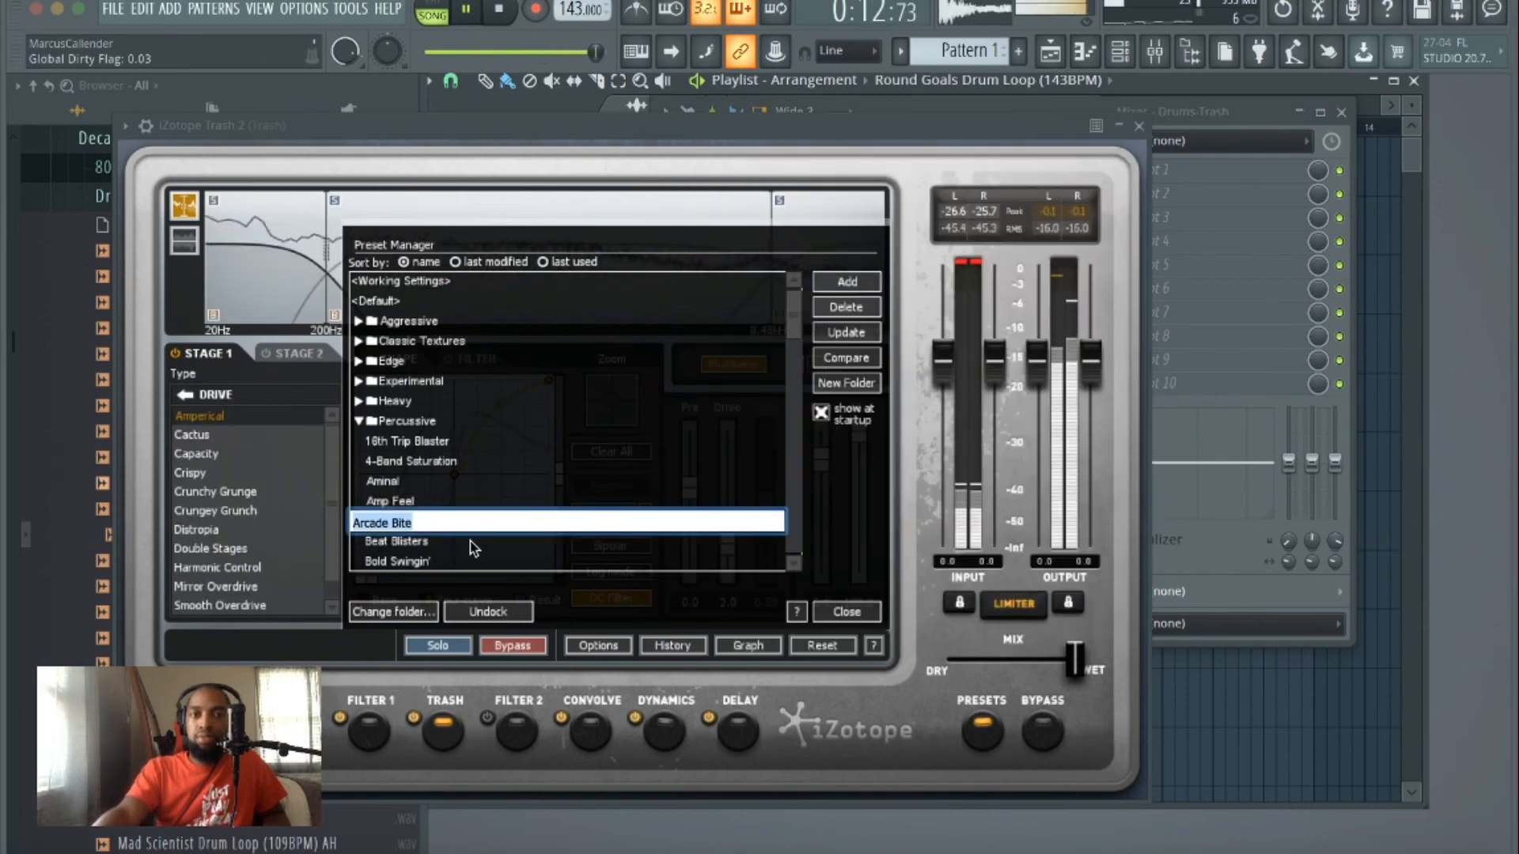
click(1252, 111)
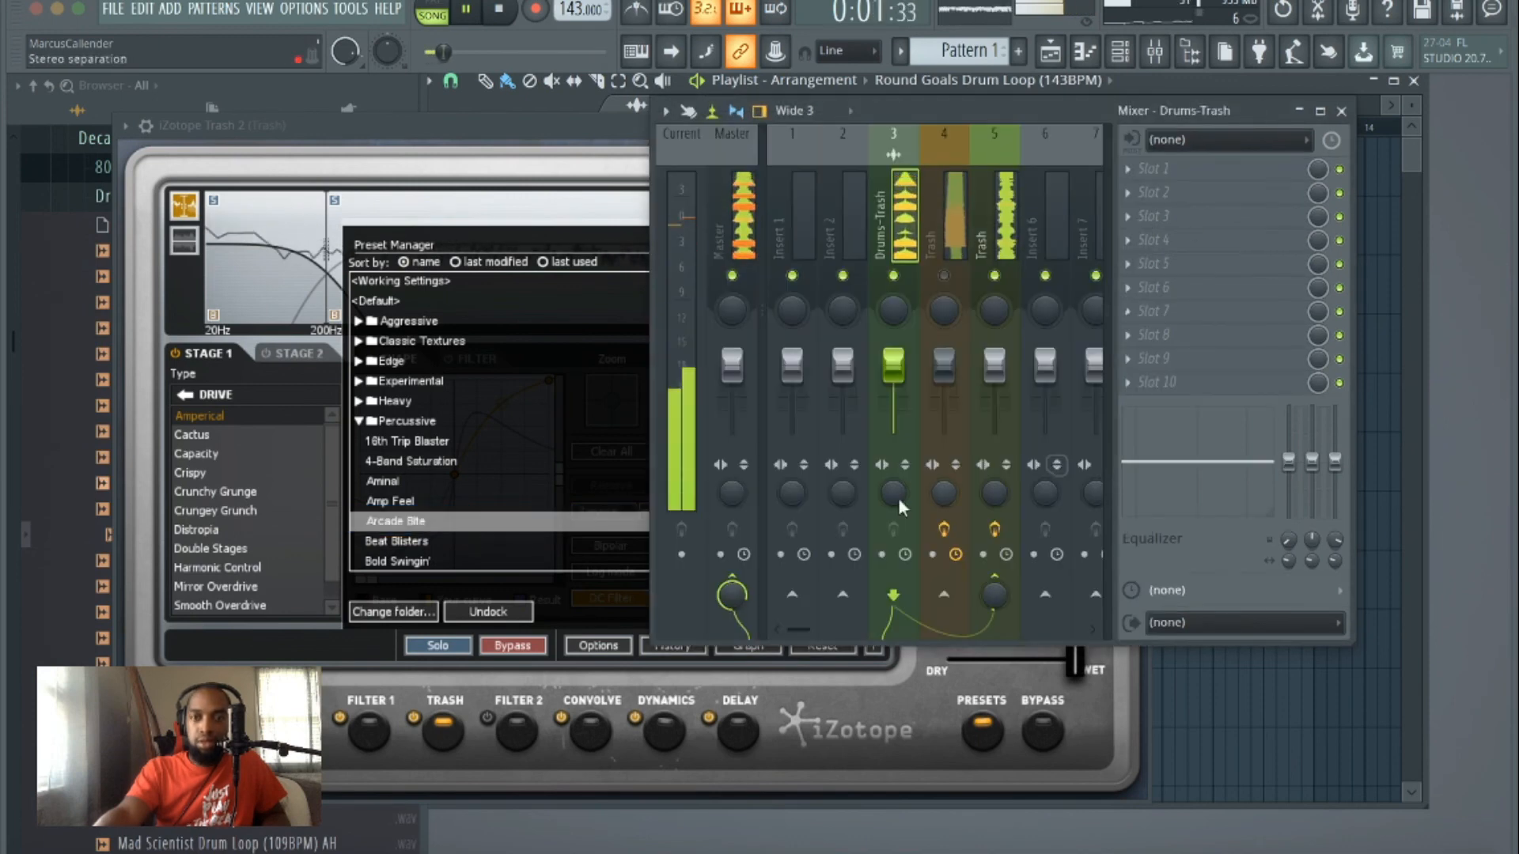
Step: Apply the Beat Blisters preset and set the Drums-Trash send to the green Trash track to 21% during playback
double_click(467, 543)
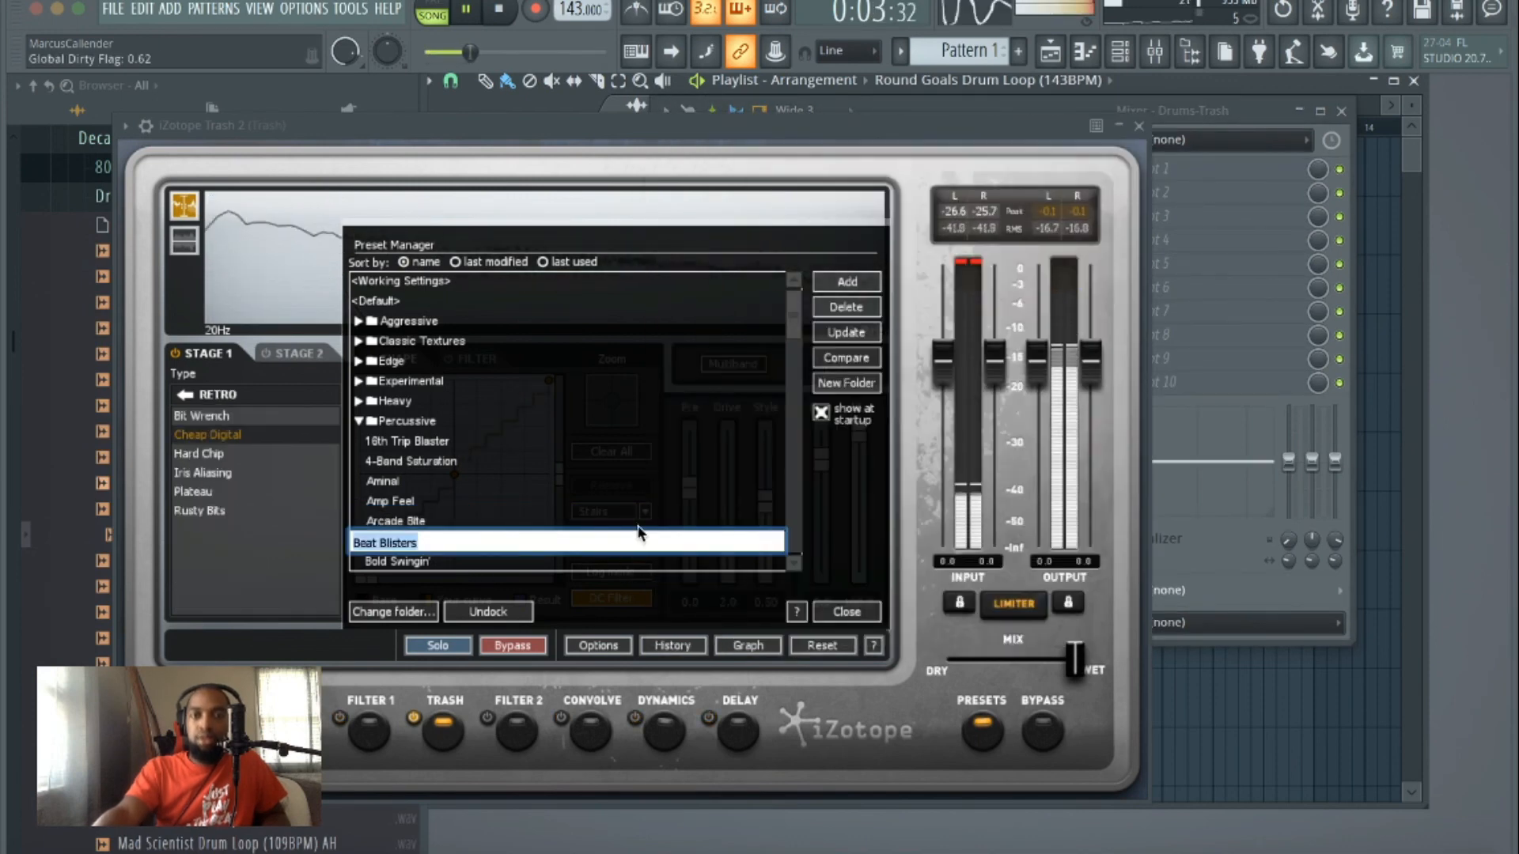
click(1241, 118)
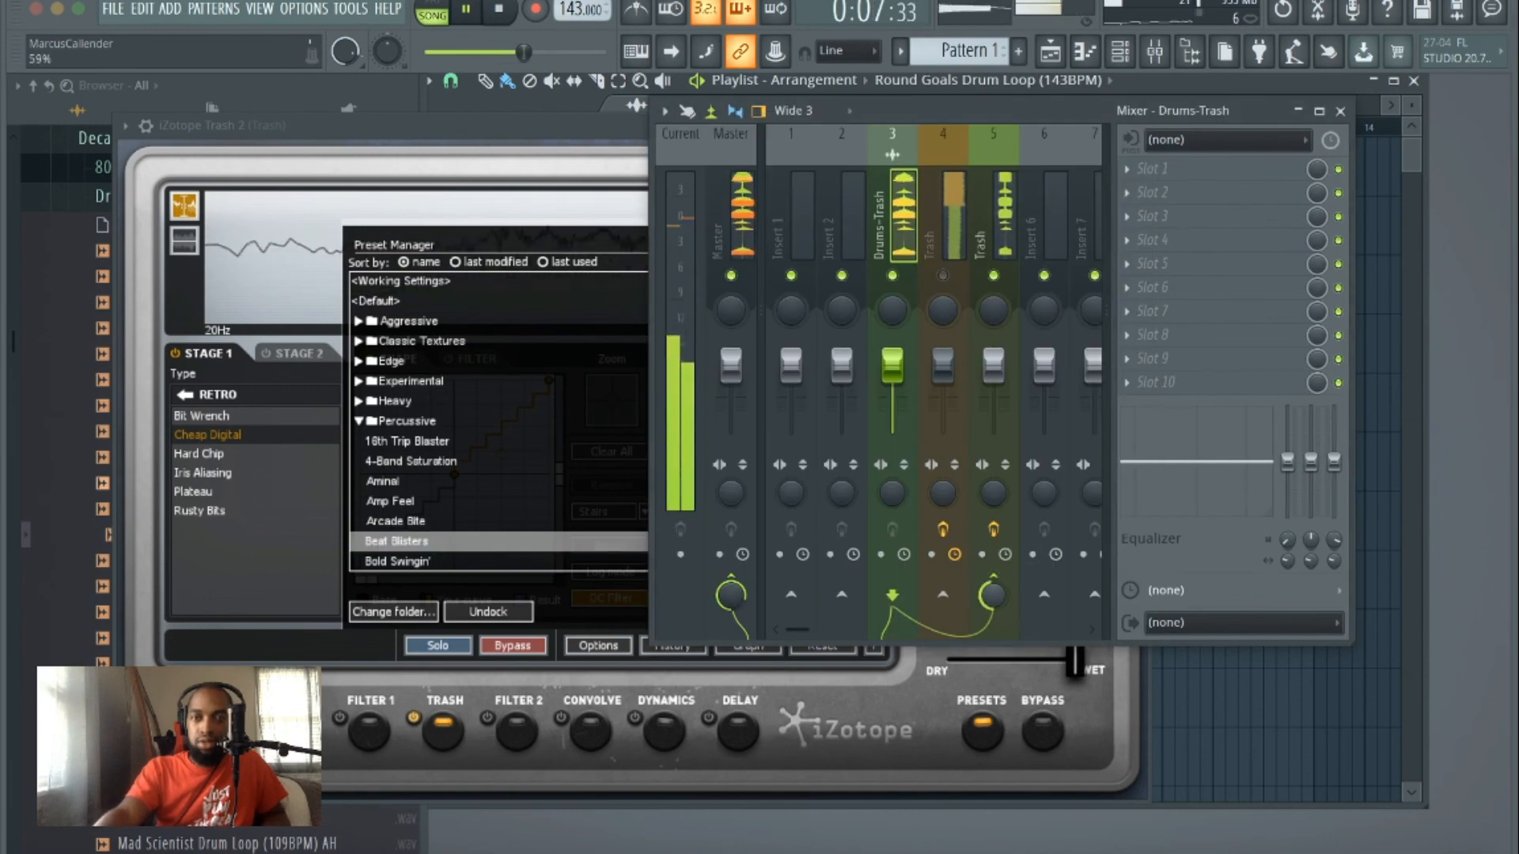
mouse_move(993, 594)
mouse_down()
mouse_move(992, 516)
mouse_move(992, 585)
mouse_up()
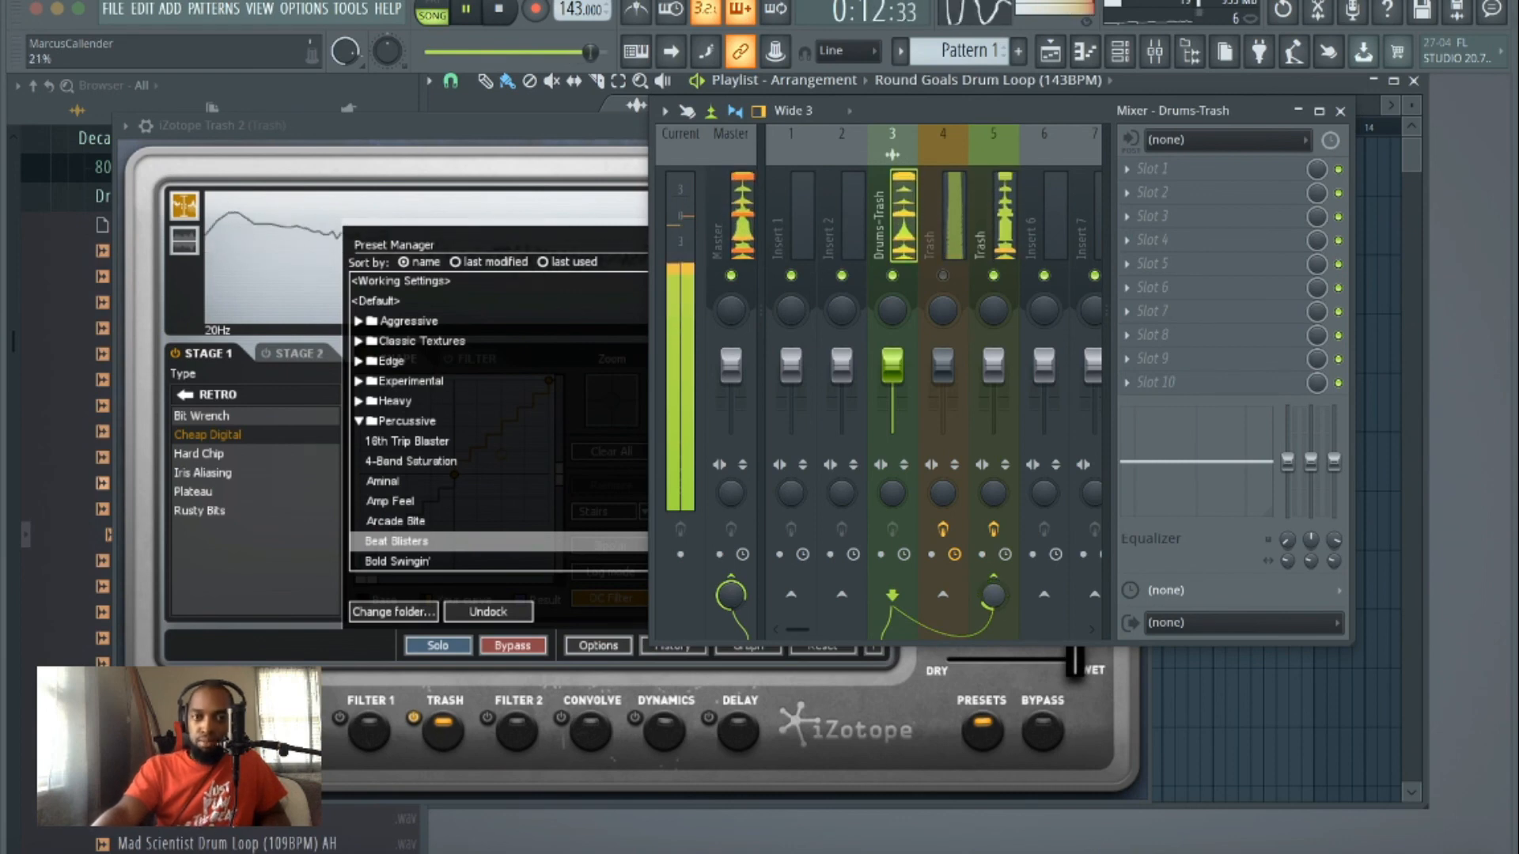
Step: Apply the Bold Swingin' preset from the Percussive folder during playback, and stop the loop
click(452, 149)
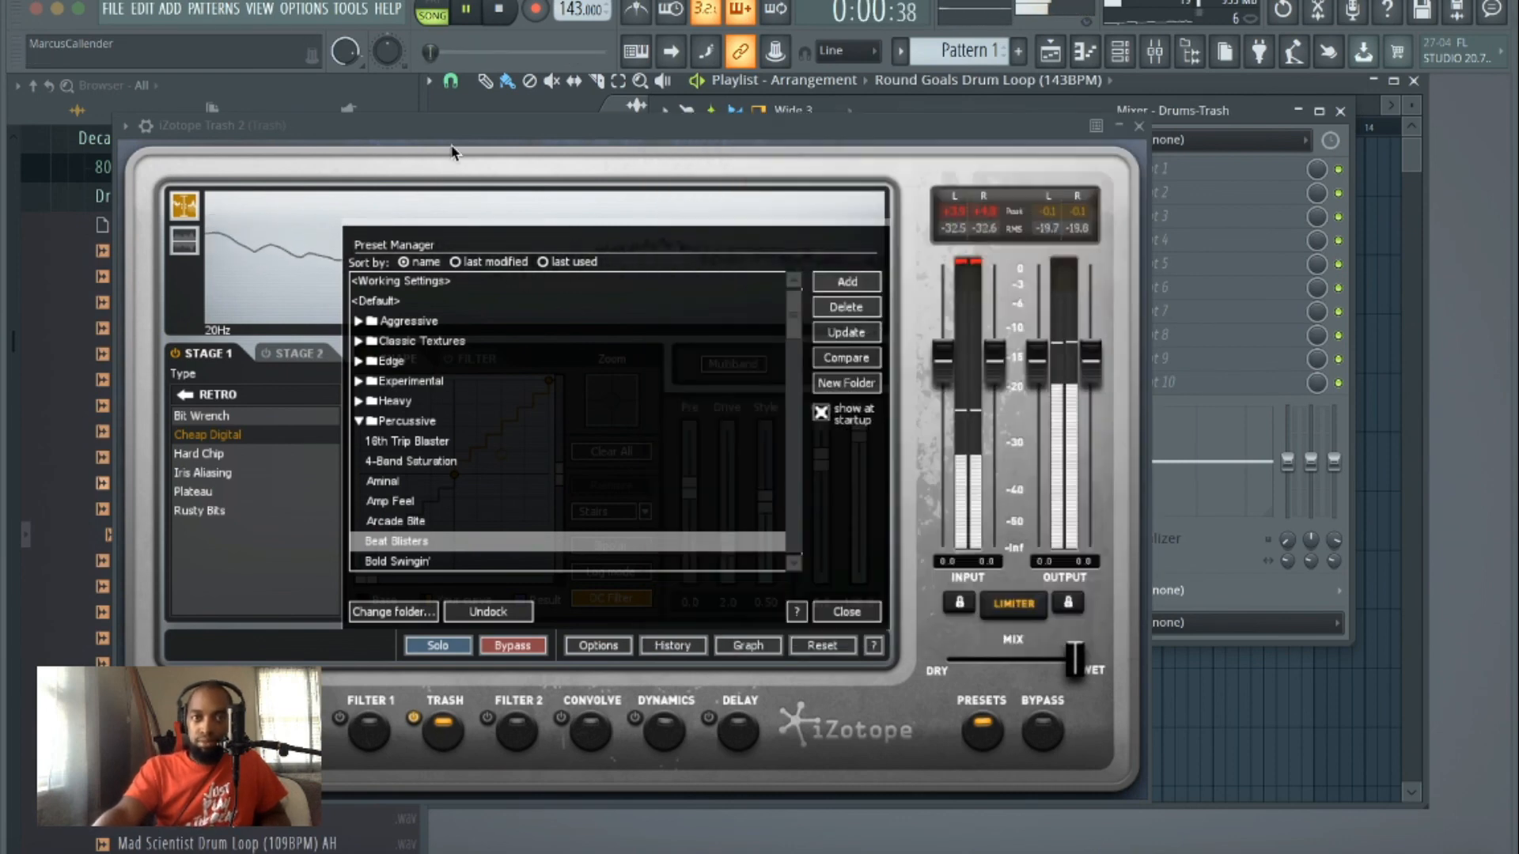
double_click(481, 561)
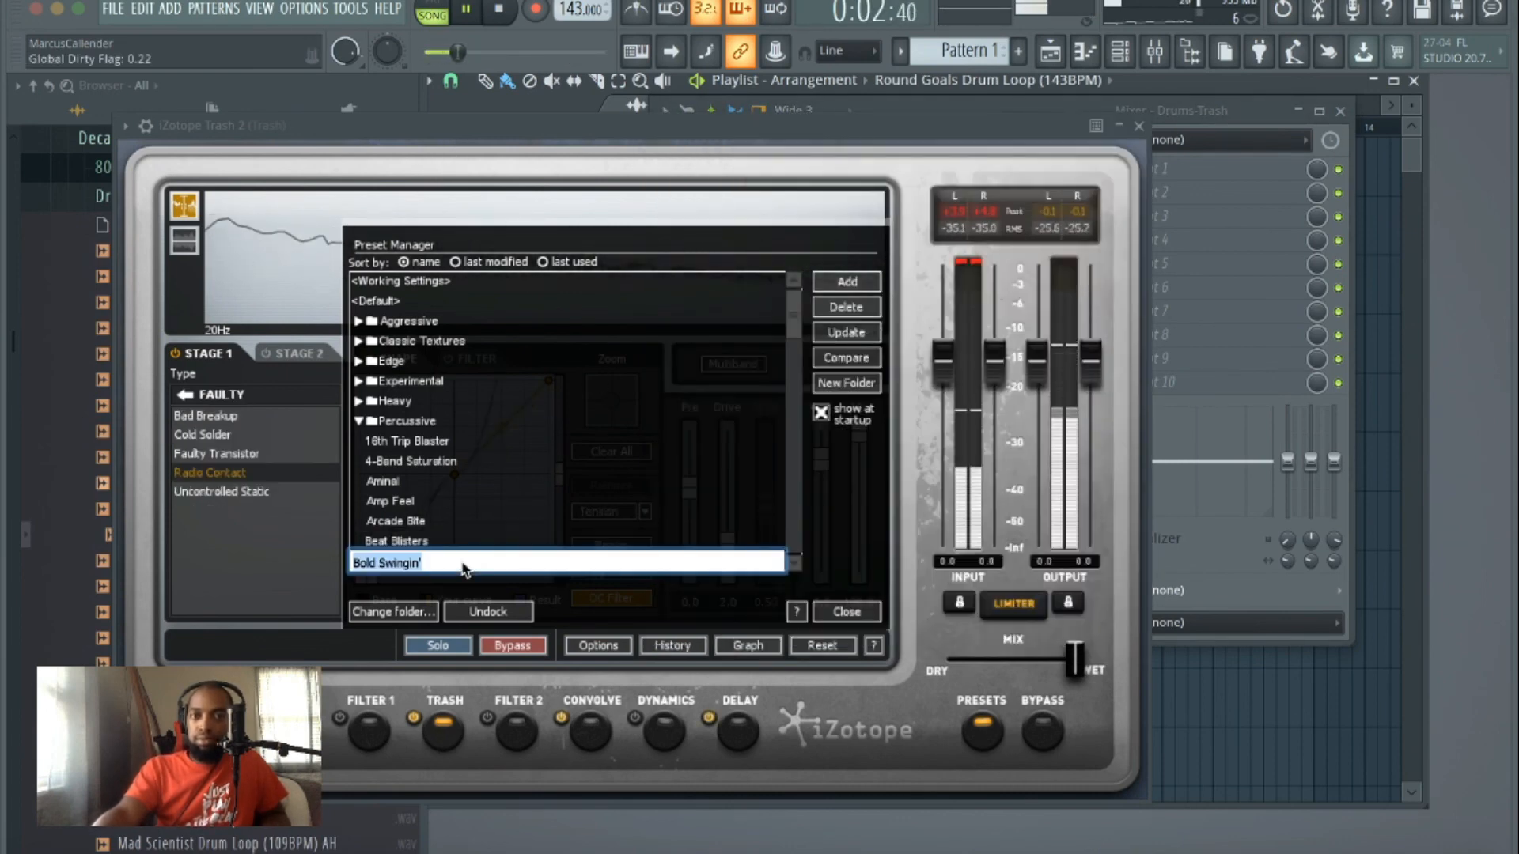
click(500, 24)
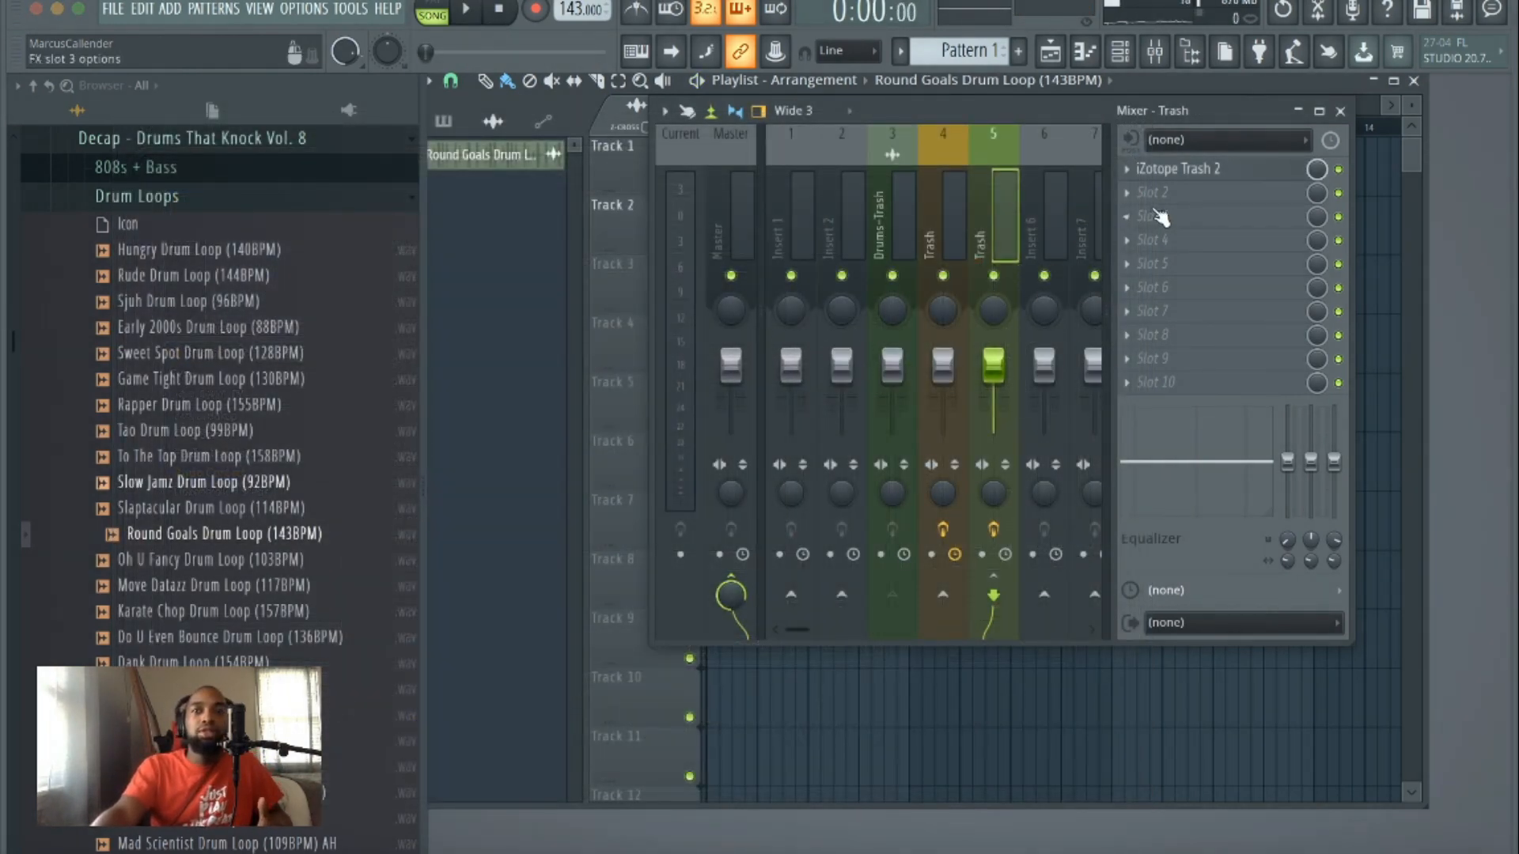
Step: Reopen iZotope Trash 2 from the green Trash track, and close both the mixer and the plugin window
click(1205, 172)
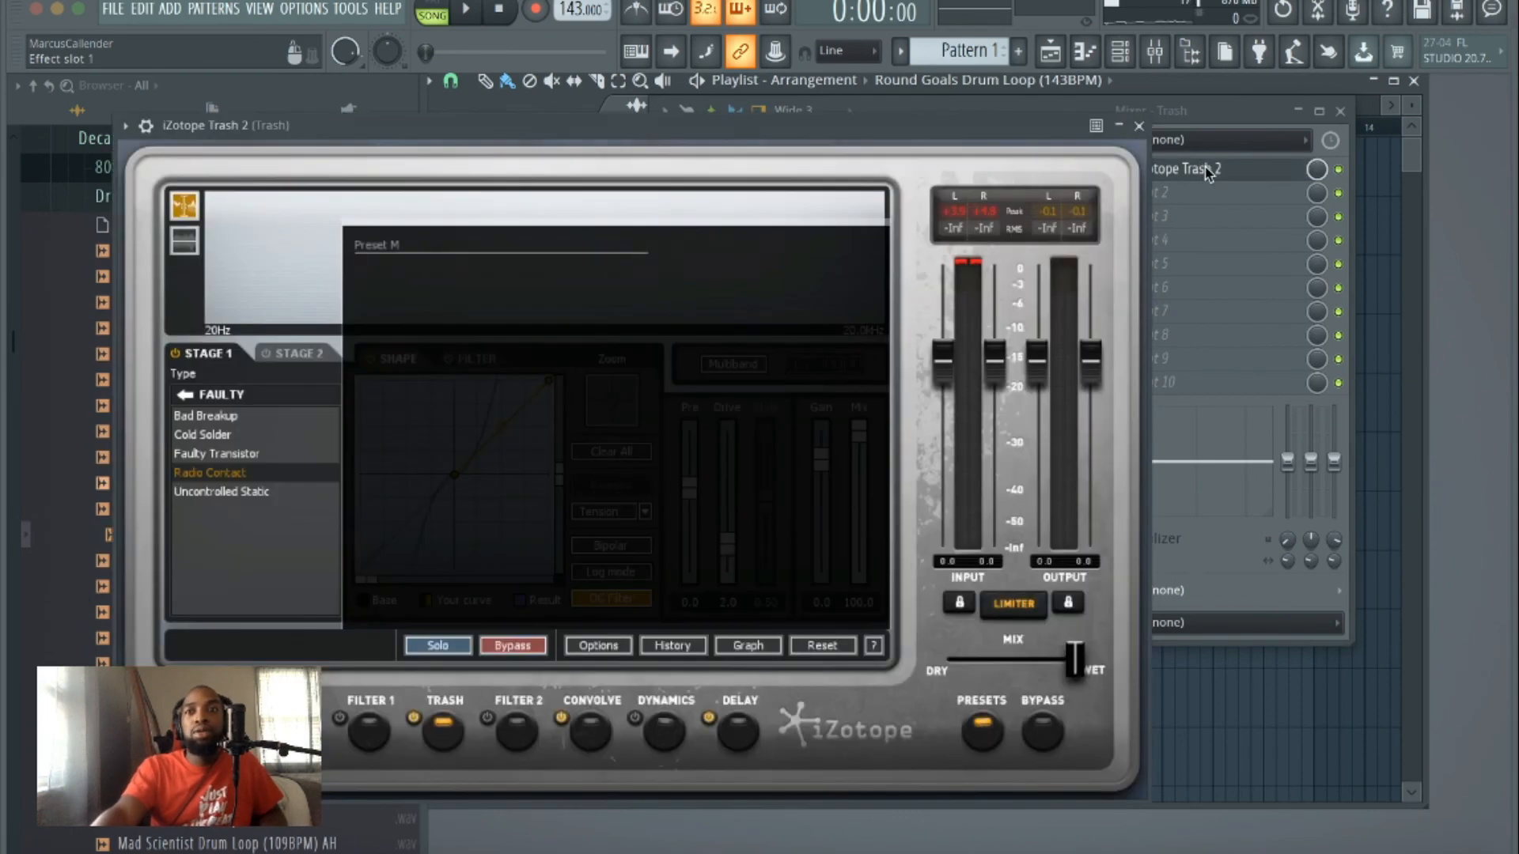
click(1339, 110)
click(1139, 126)
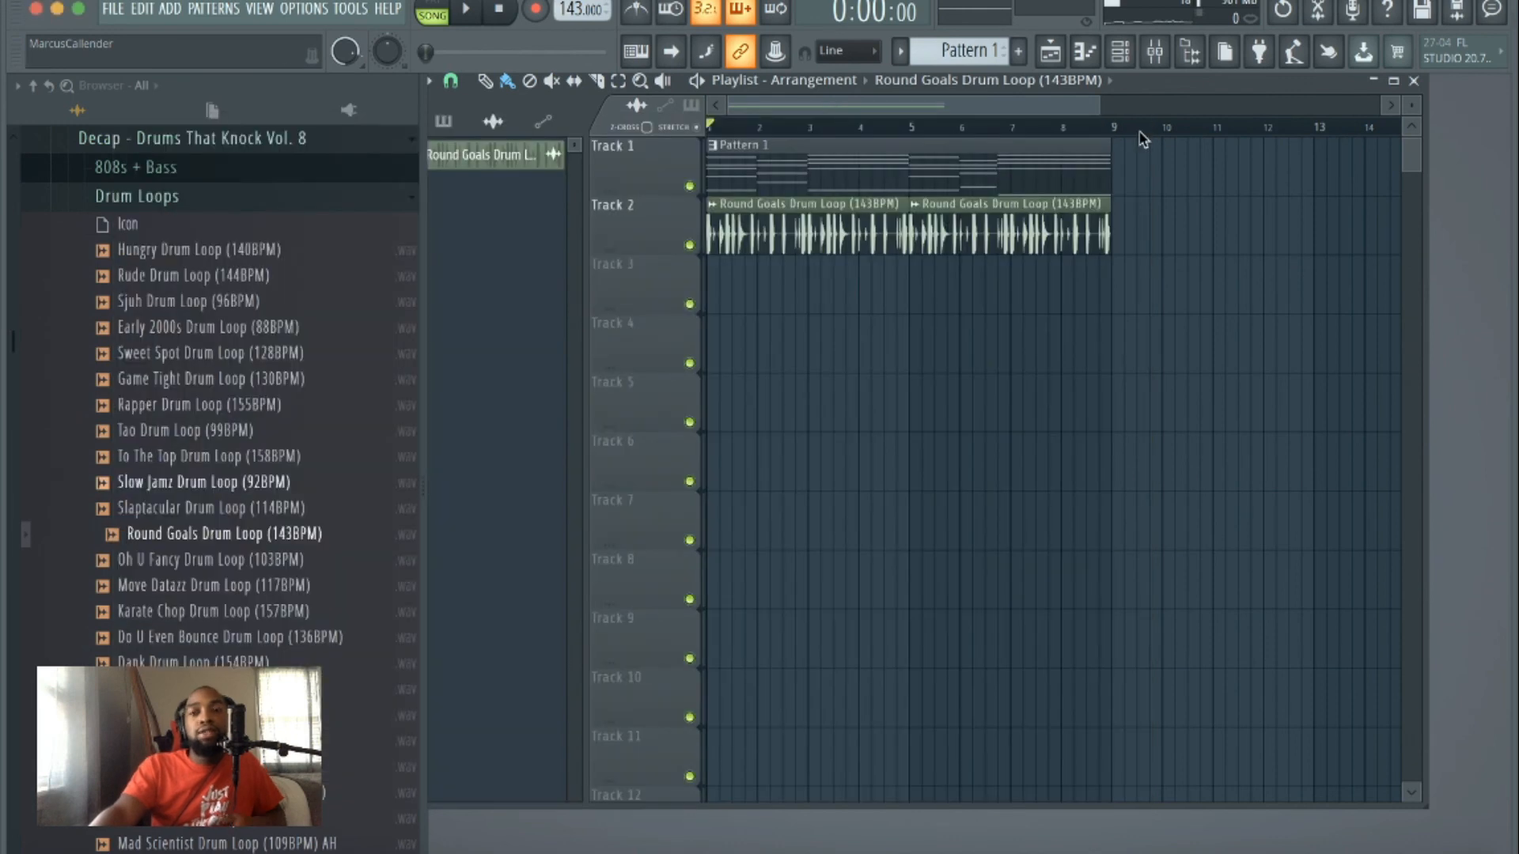